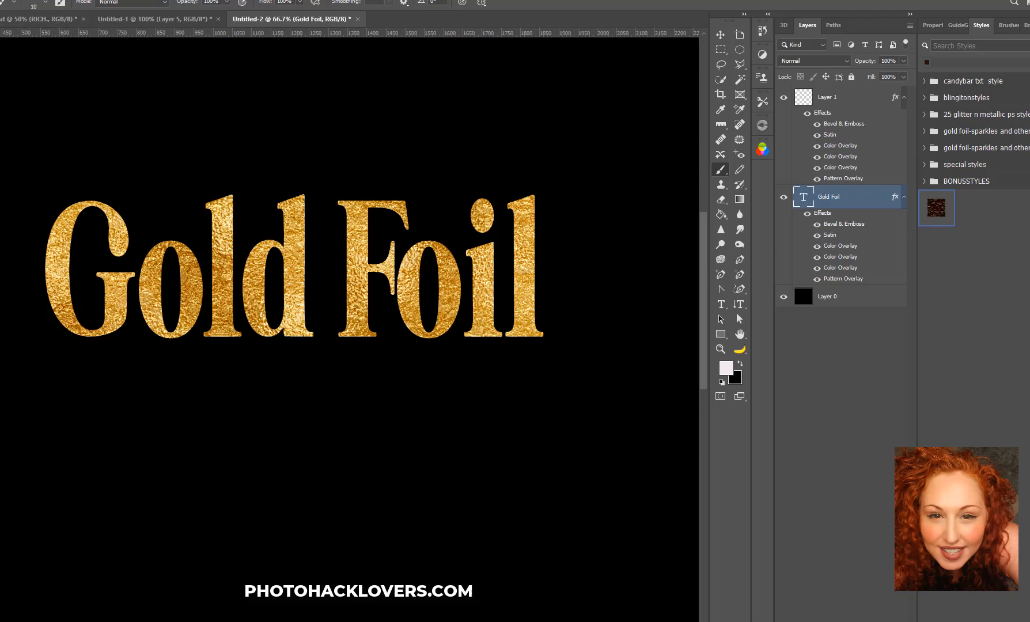
Create a new white 1000 by 1000 pixel RGB document at 300 pixels/inch and unlock its background layer.
left_click(0, 0)
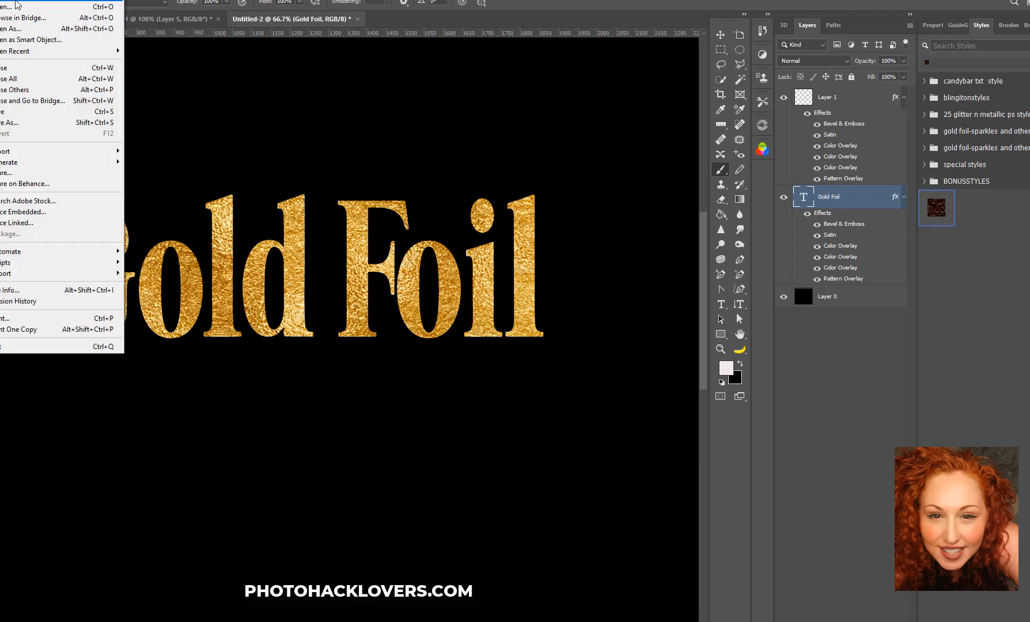
left_click(2, 1)
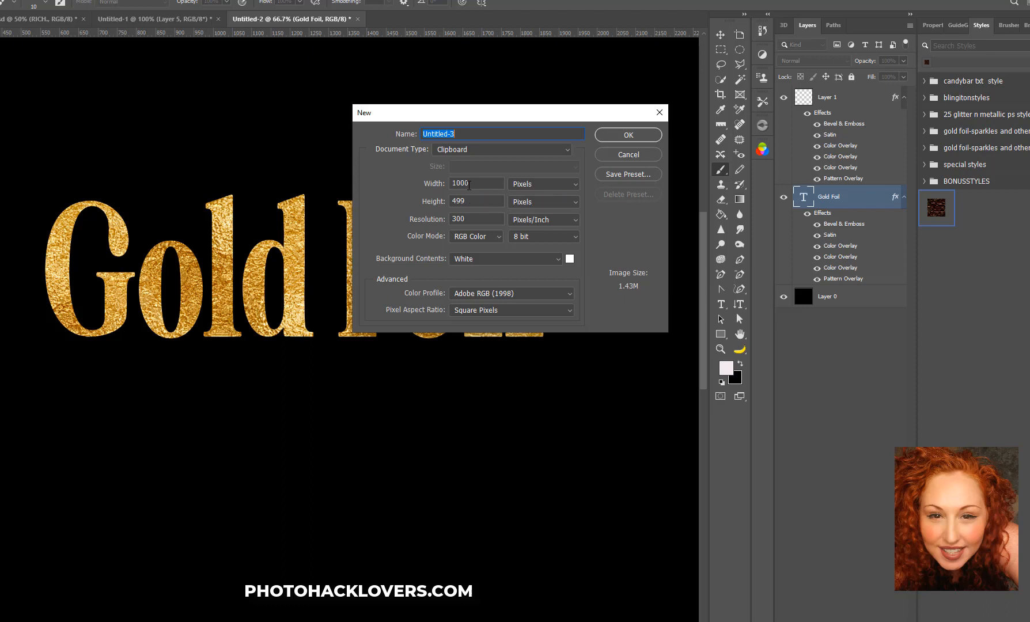
left_click(476, 185)
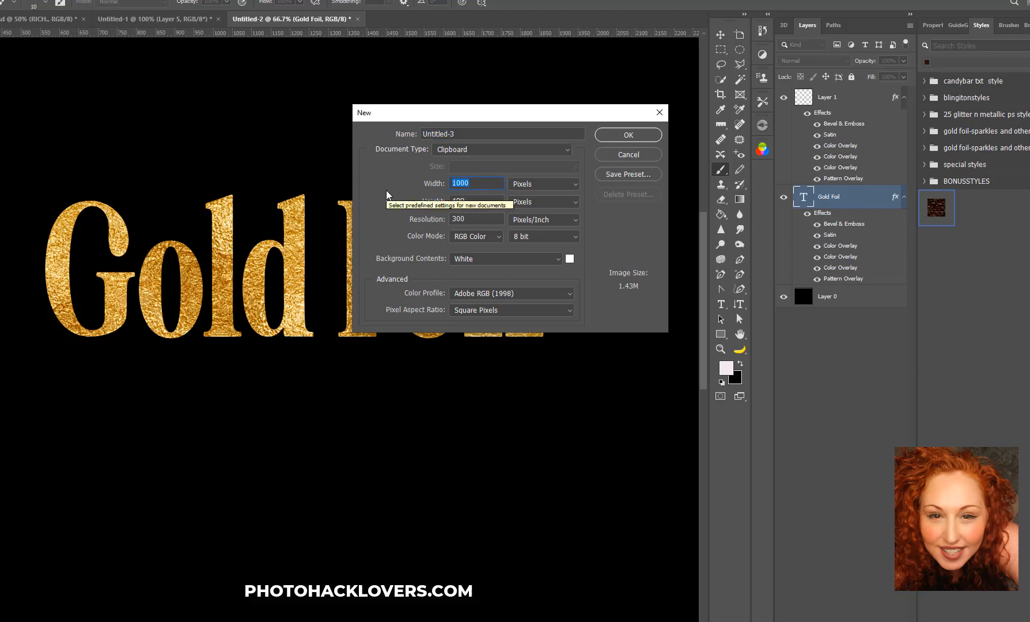
type("4")
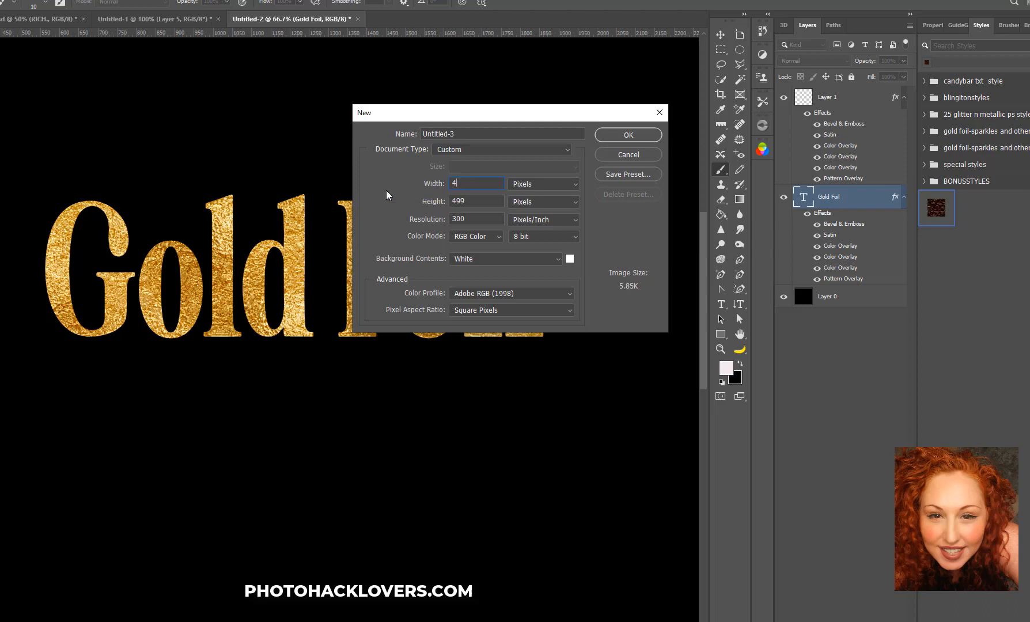
key("BackSpace")
type("1000")
key("Tab")
type("1000")
left_click(617, 136)
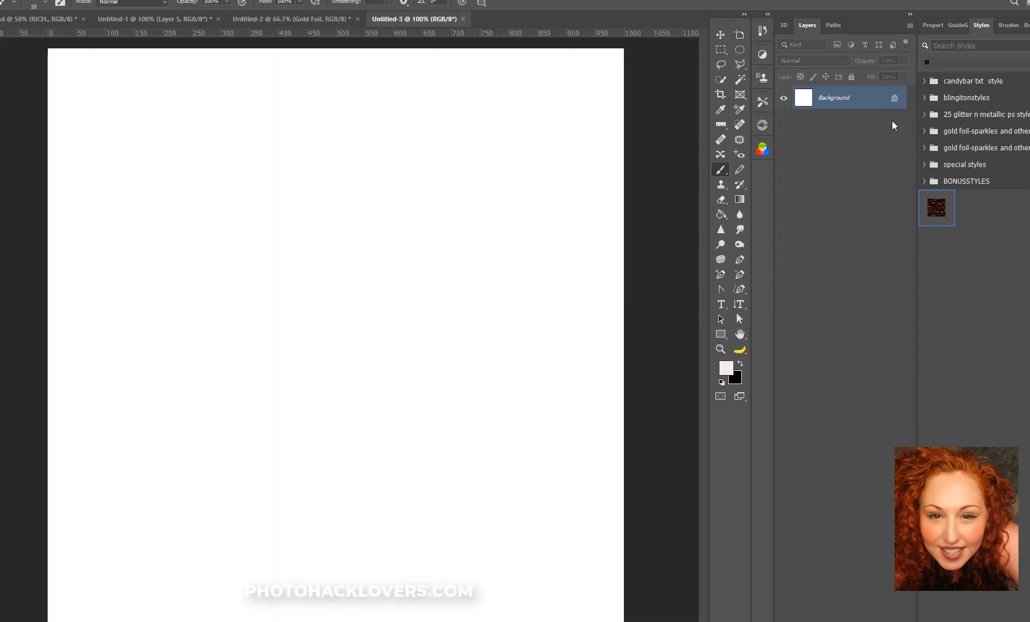
left_click(894, 98)
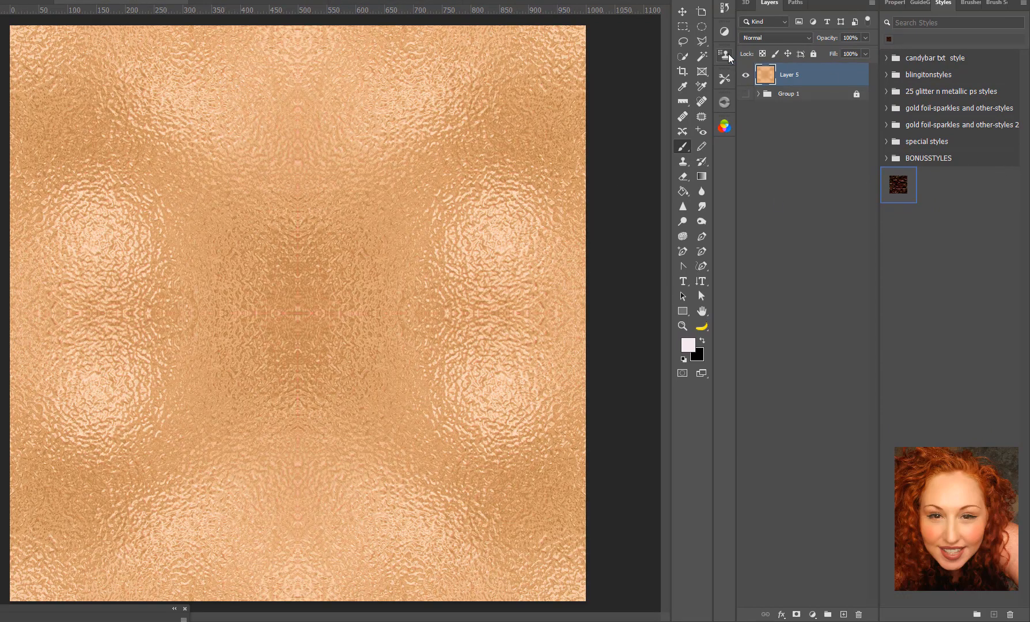
left_click(759, 94)
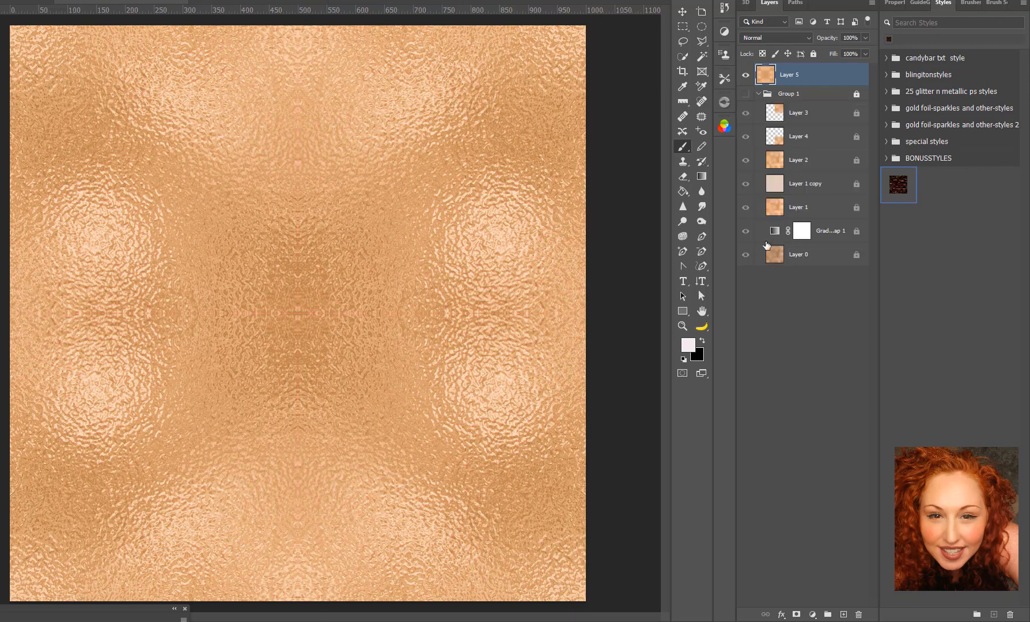
left_click(759, 93)
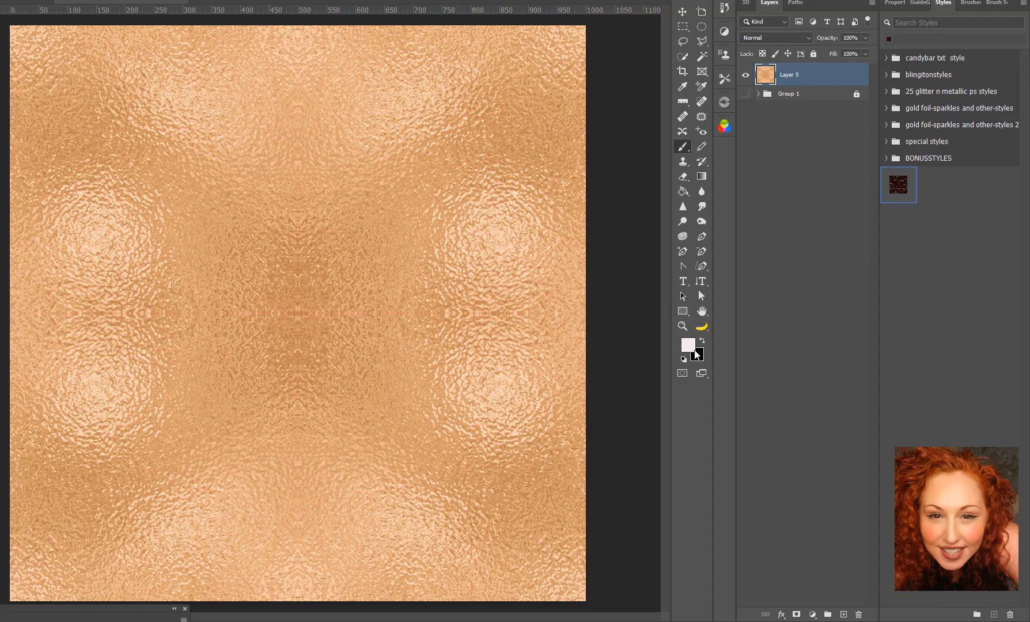
Set the background colour to copper d3a57e by sampling a mid tone from the foil texture.
left_click(698, 355)
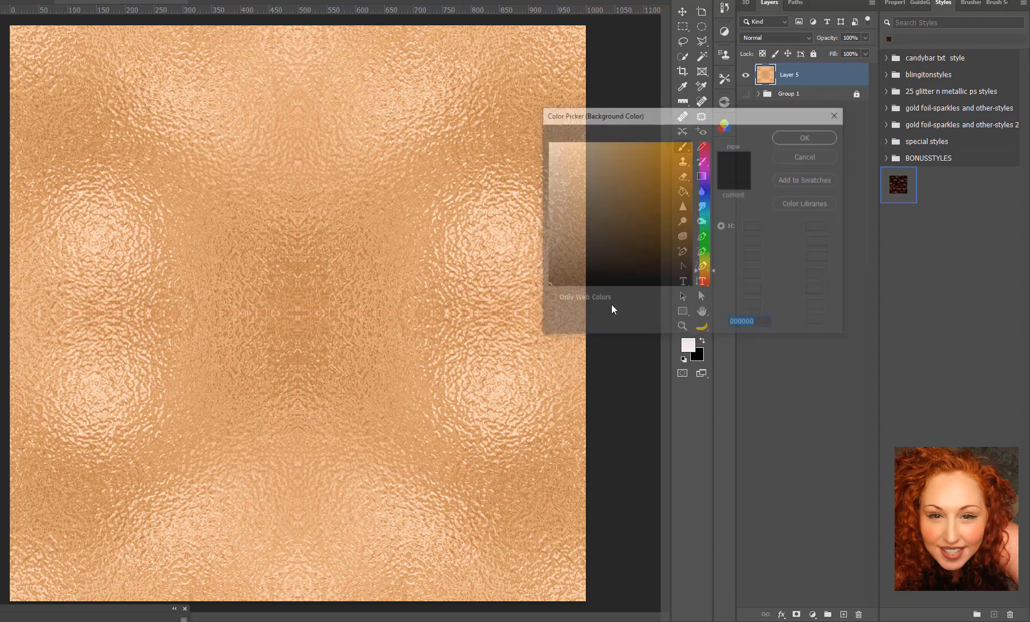
left_click(440, 258)
left_click(777, 139)
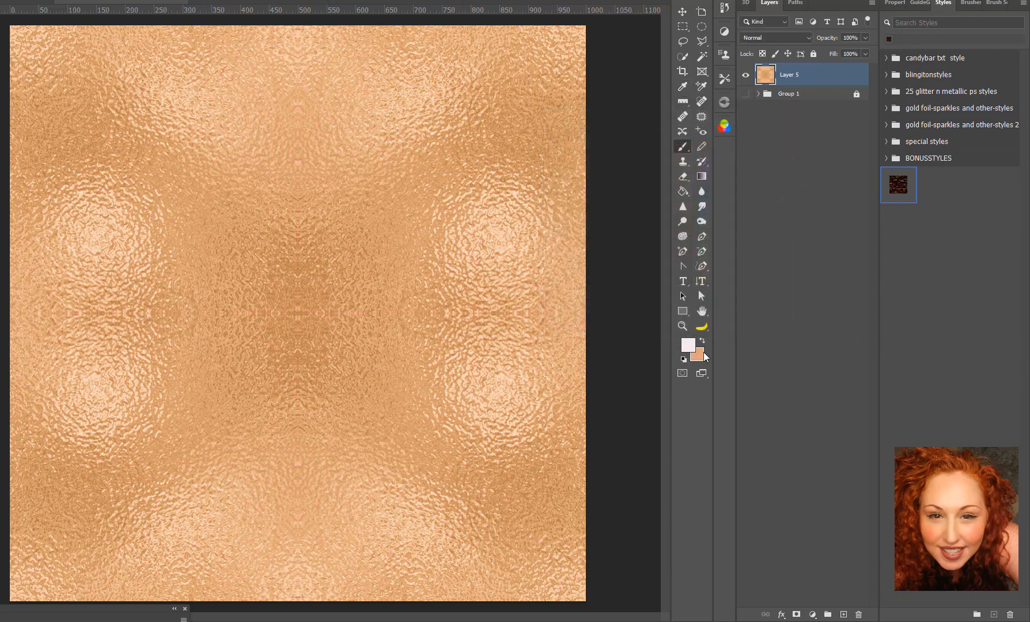
Set the foreground colour to pale peach f8ebde by sampling a foil highlight and lightening it.
left_click(684, 340)
left_click(500, 233)
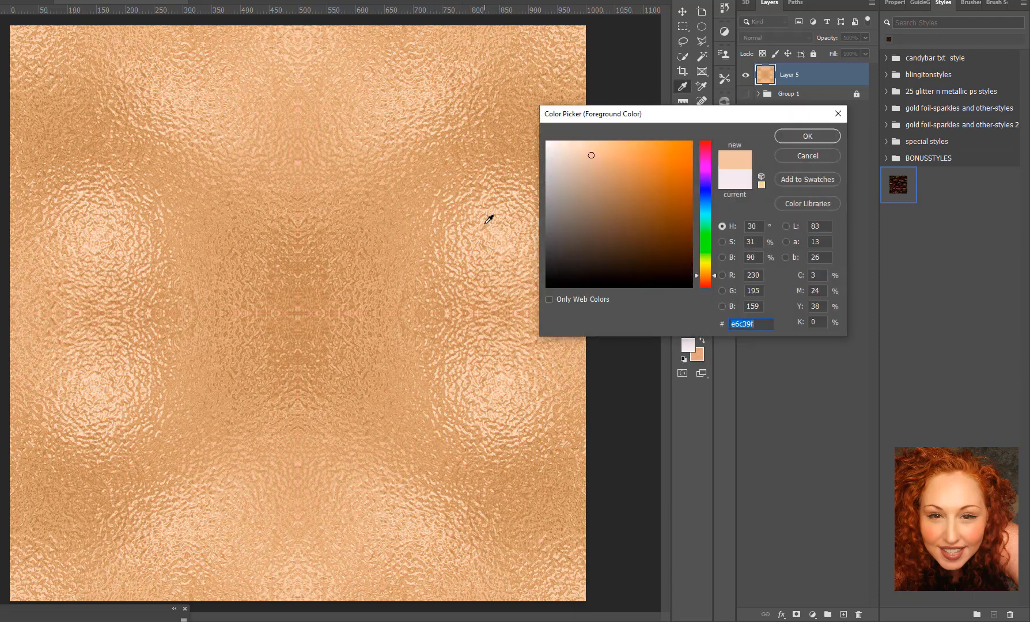
left_click_drag(588, 152, 571, 149)
left_click(828, 142)
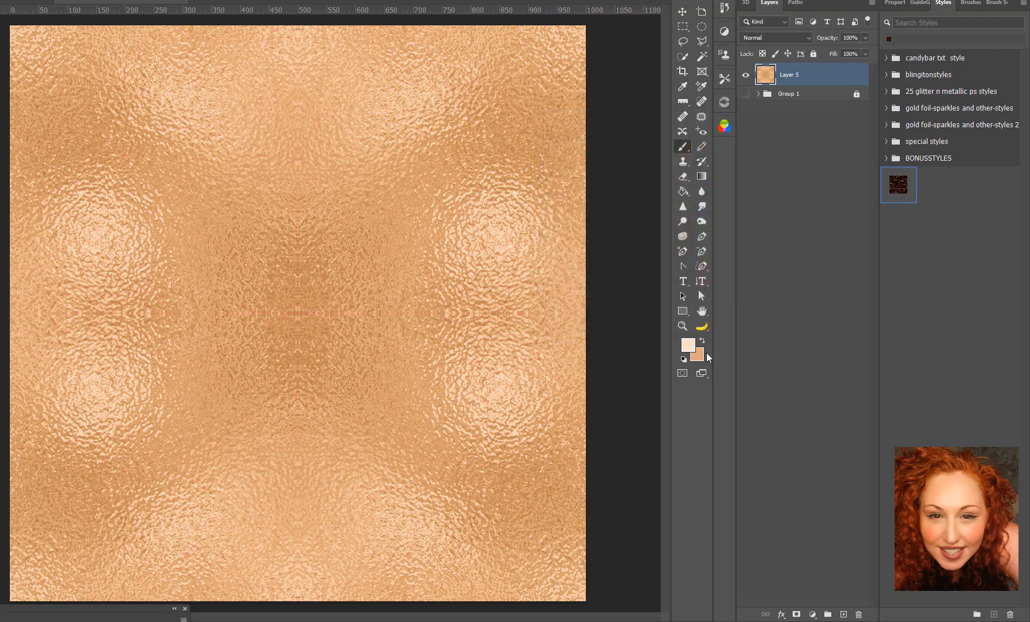
left_click(686, 345)
left_click(565, 146)
left_click_drag(565, 145, 561, 145)
left_click(807, 136)
Check the hex values of the foreground and background colours.
left_click(688, 346)
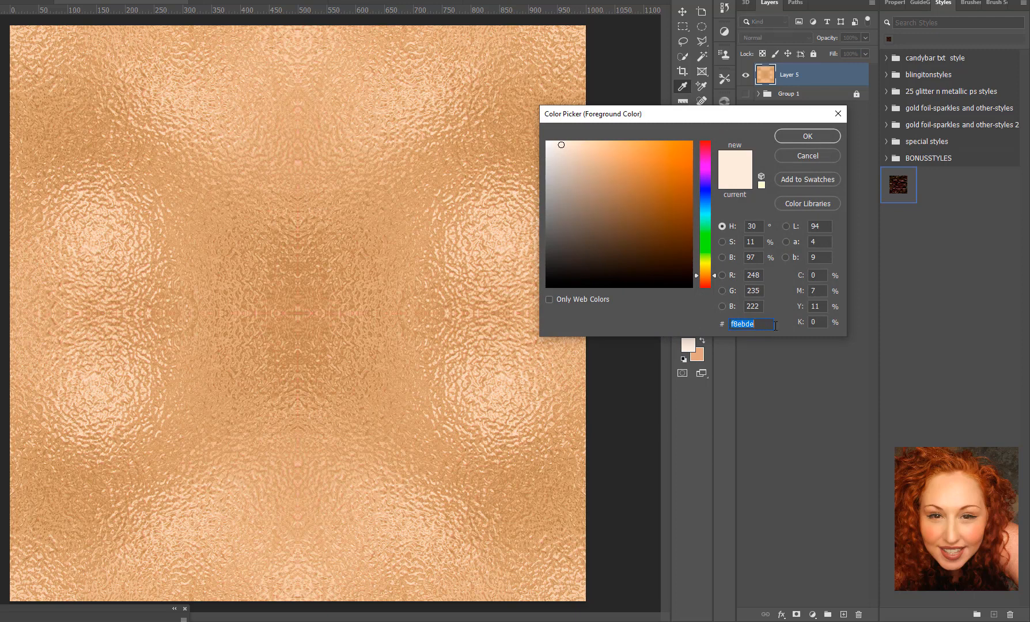
left_click(829, 141)
left_click(692, 359)
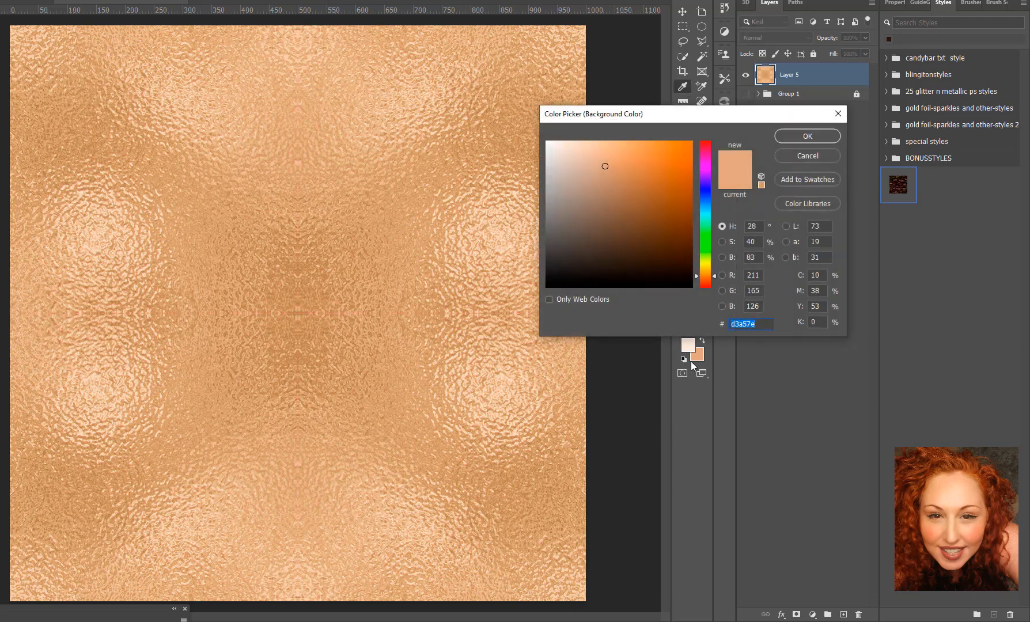
left_click(806, 137)
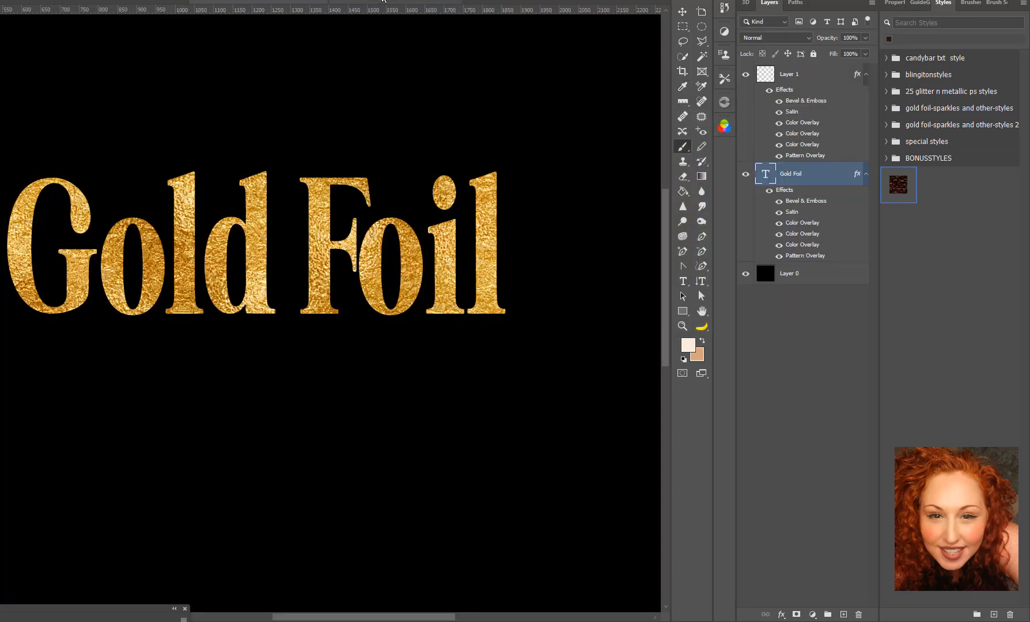
Switch to the blank Untitled-3 document and fill Layer 0 with the Clouds render filter.
left_click(393, 2)
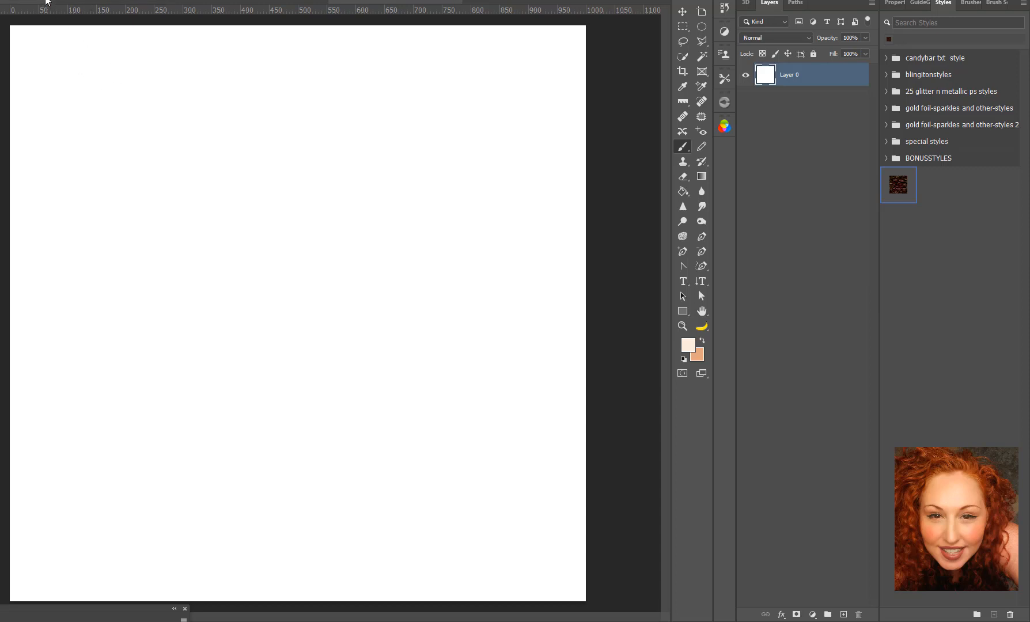
left_click(47, 2)
left_click(470, 211)
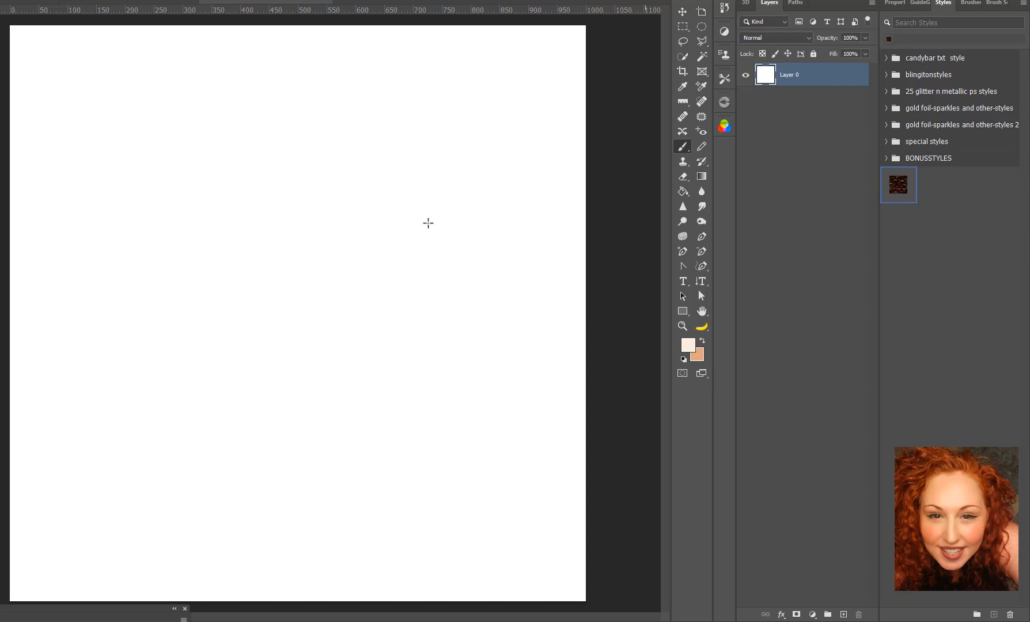
left_click(86, 0)
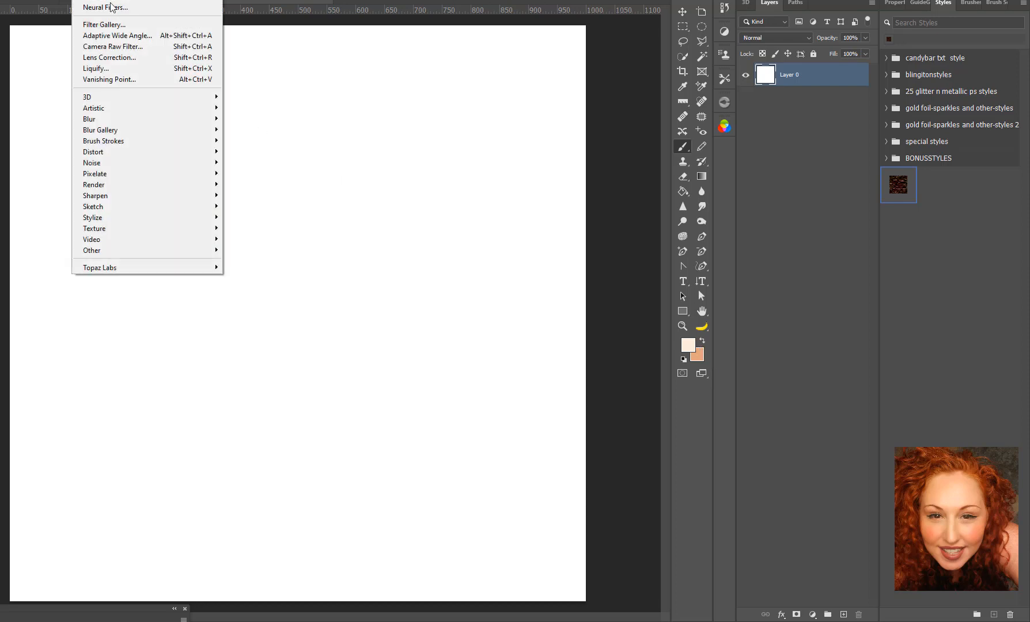
mouse_move(130, 185)
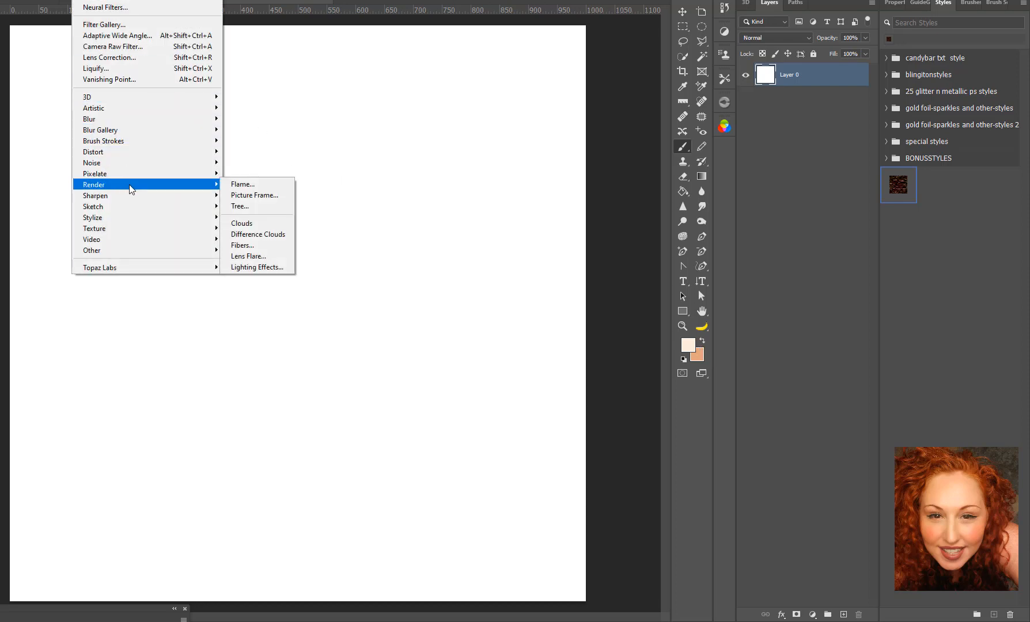
left_click(271, 223)
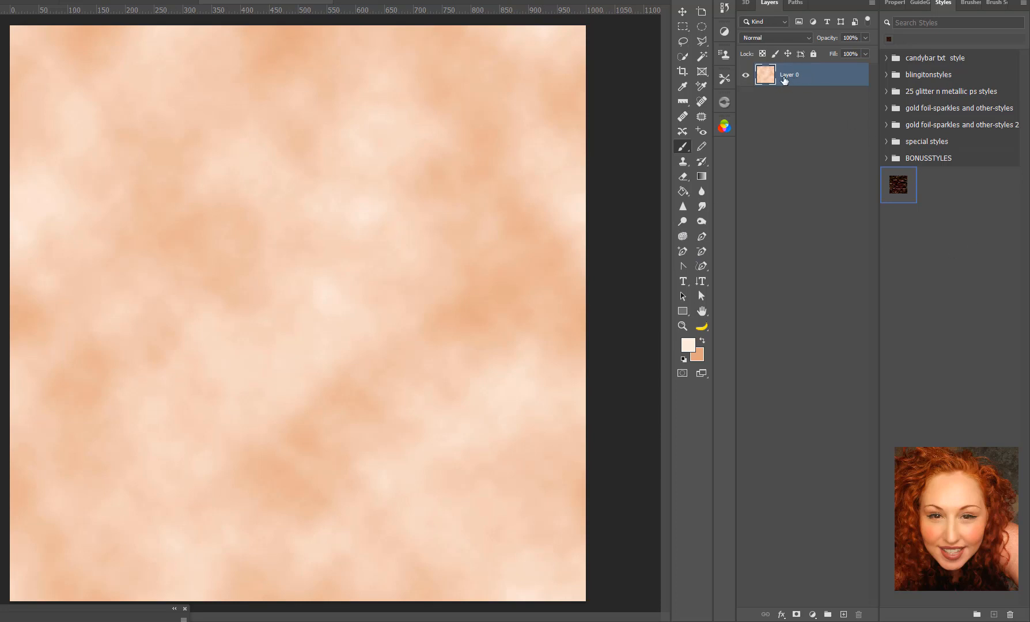
Duplicate Layer 0 and apply a High Pass filter with a 48.4 pixel radius to the copy.
right_click(807, 79)
left_click(828, 128)
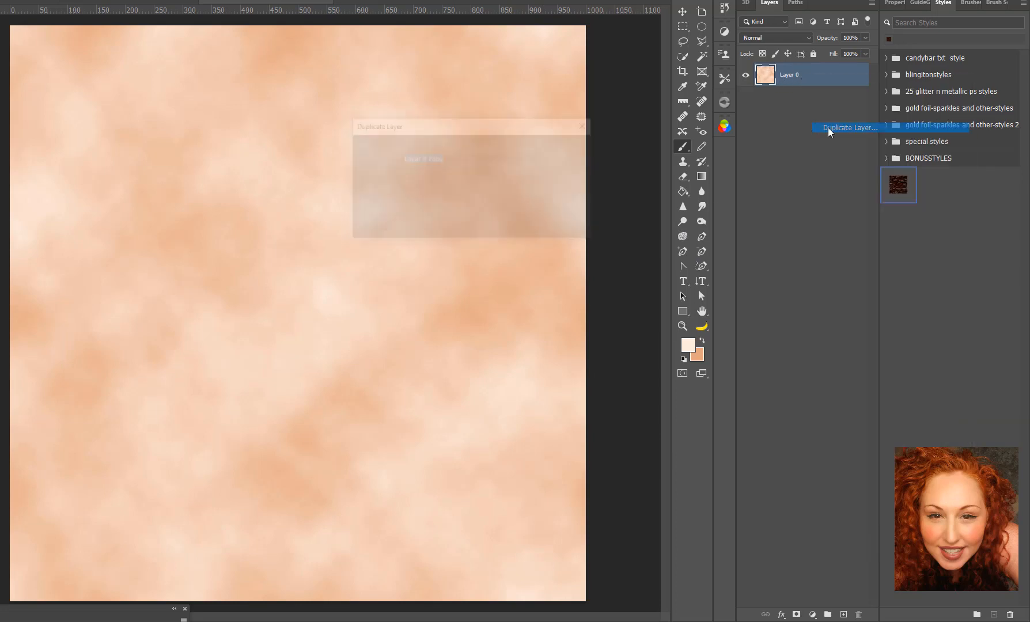
left_click(583, 147)
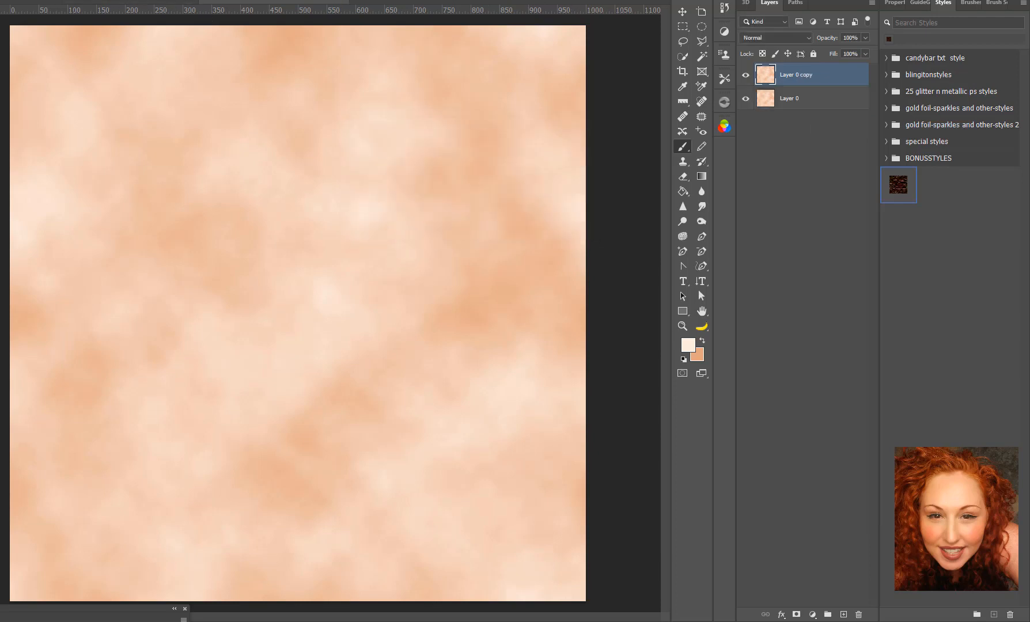
left_click(83, 1)
mouse_move(204, 254)
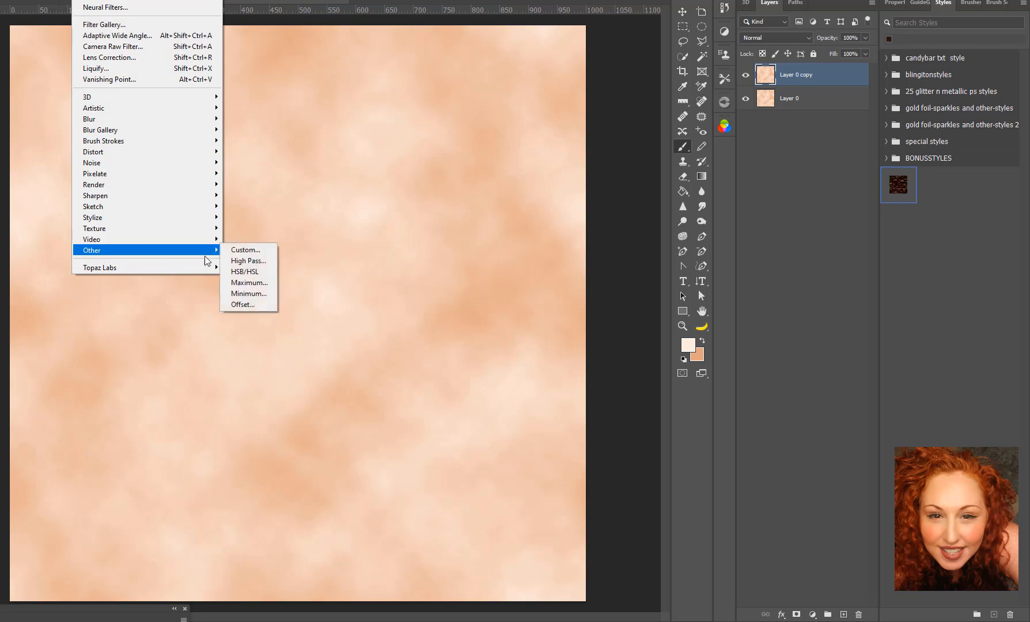
left_click(249, 260)
left_click_drag(498, 279, 452, 281)
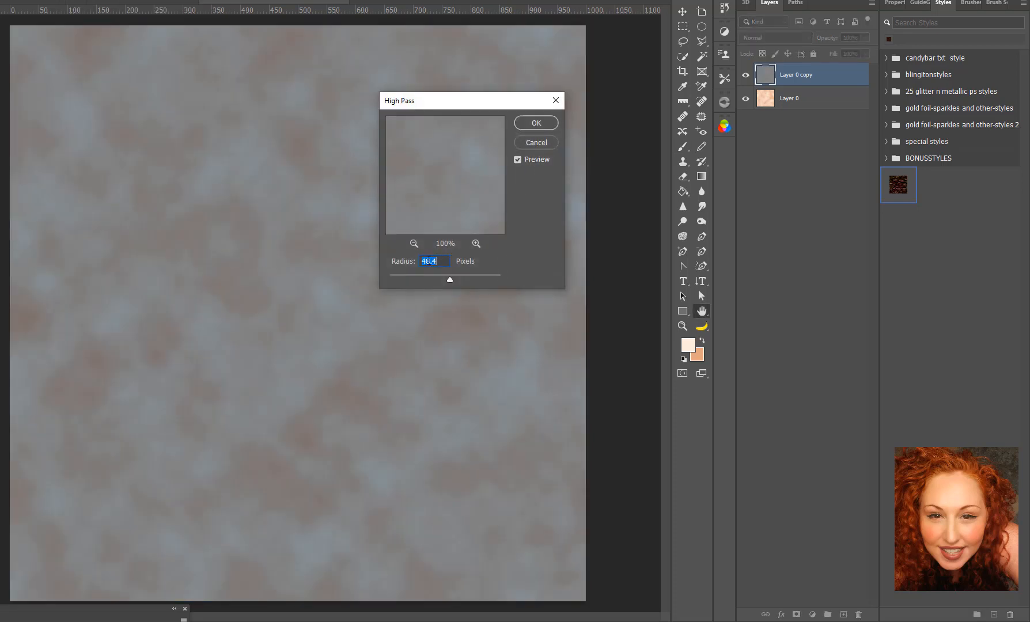
left_click(523, 122)
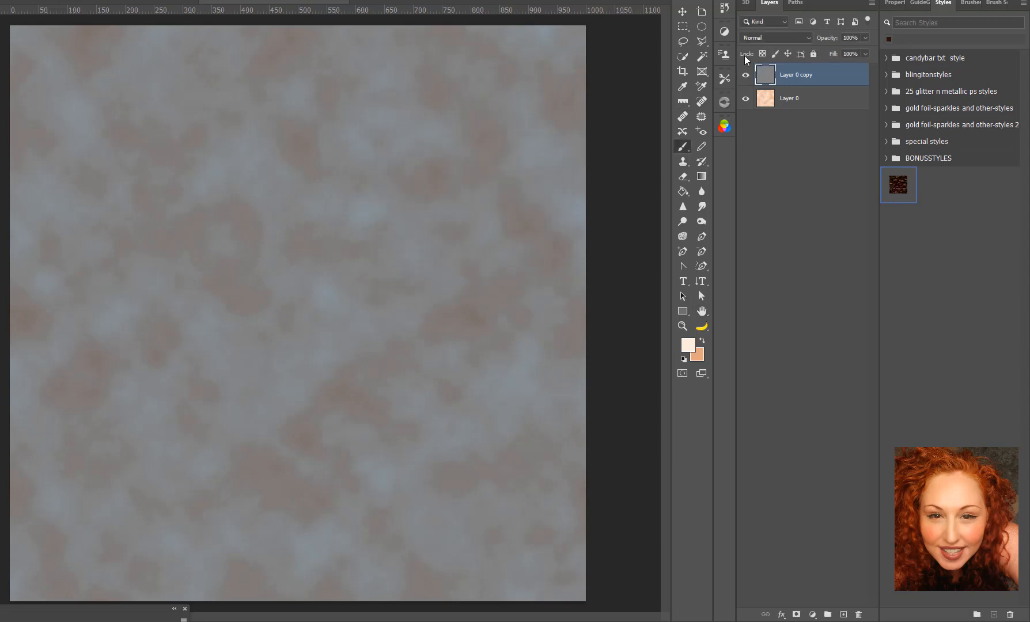
Set the High Pass copy's blend mode to Overlay and merge it down into Layer 0.
left_click(771, 37)
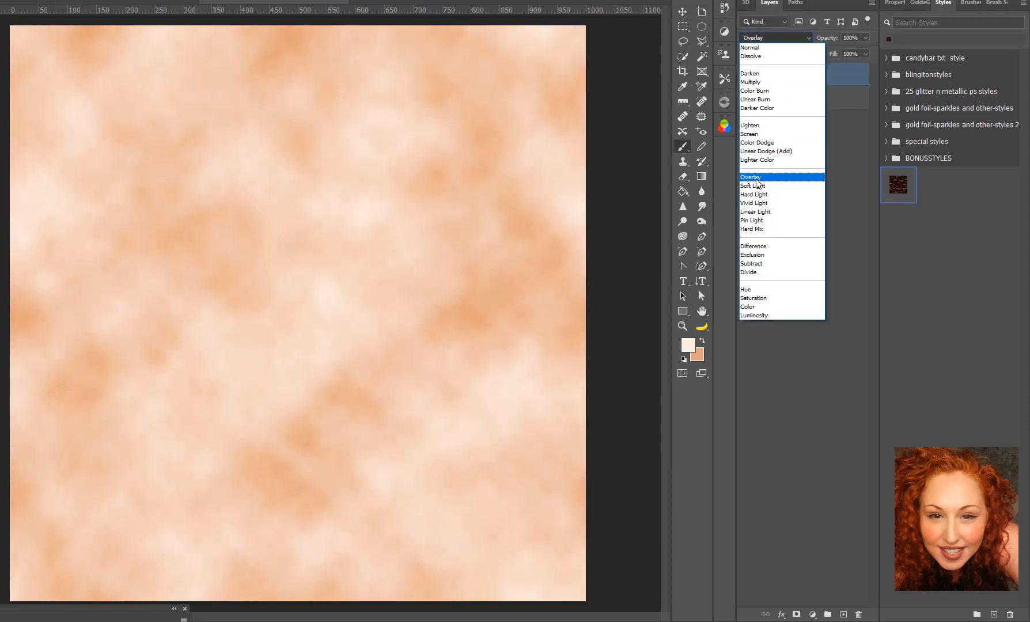
left_click(755, 177)
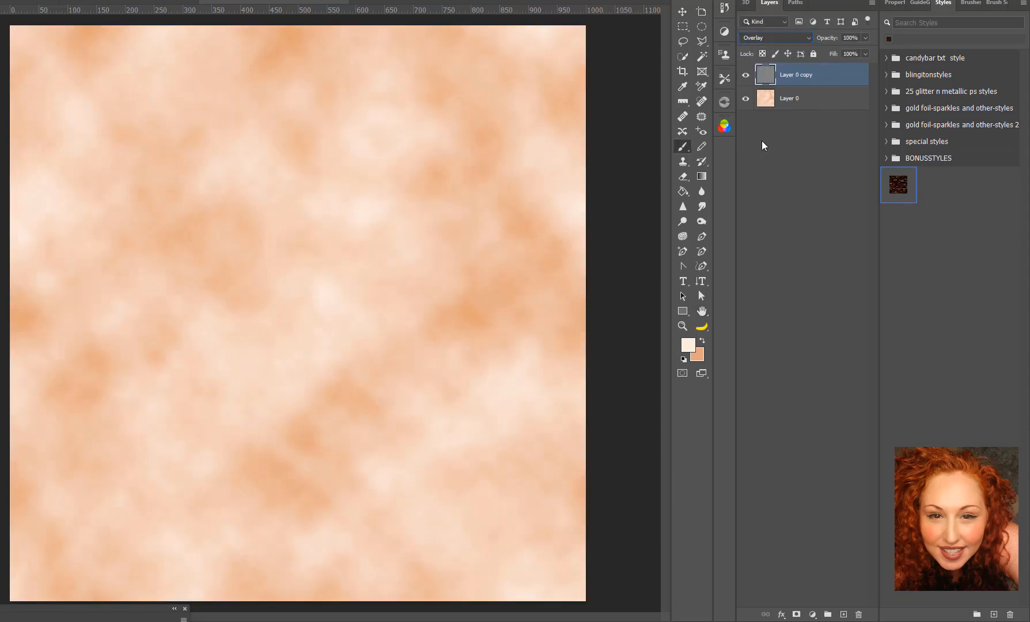
right_click(813, 75)
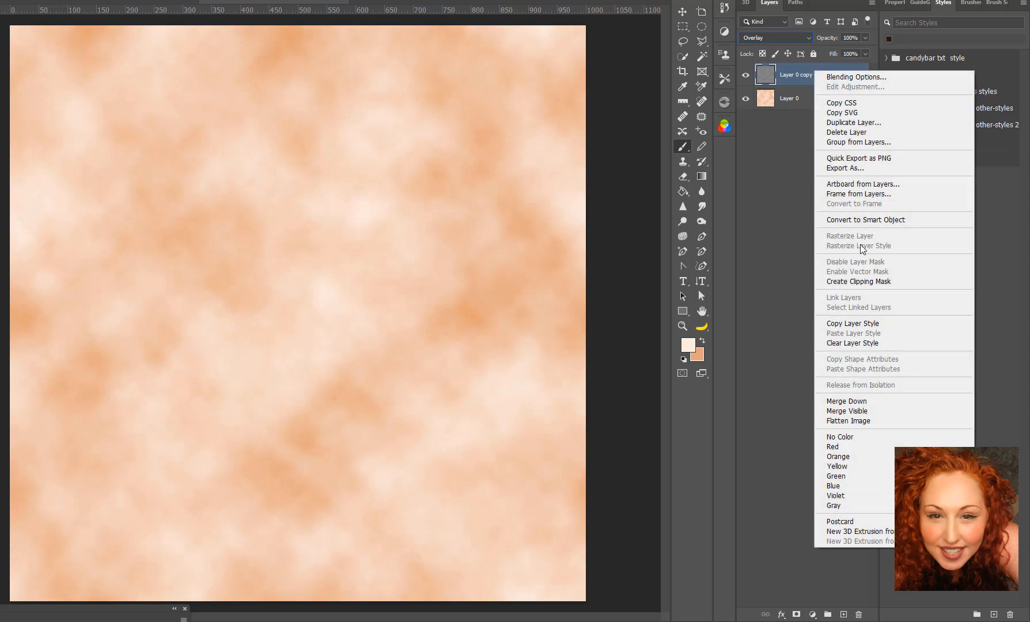
left_click(845, 400)
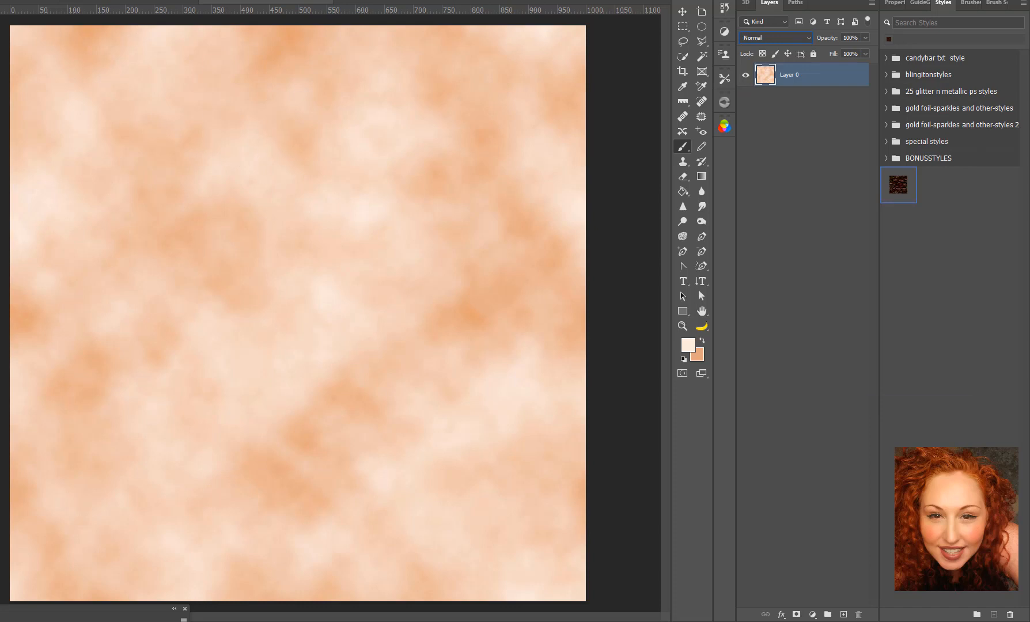
Apply a Curves adjustment to Layer 0 with RGB points at input 122, output 77 and input 182, output 162.
left_click(0, 0)
mouse_move(60, 1)
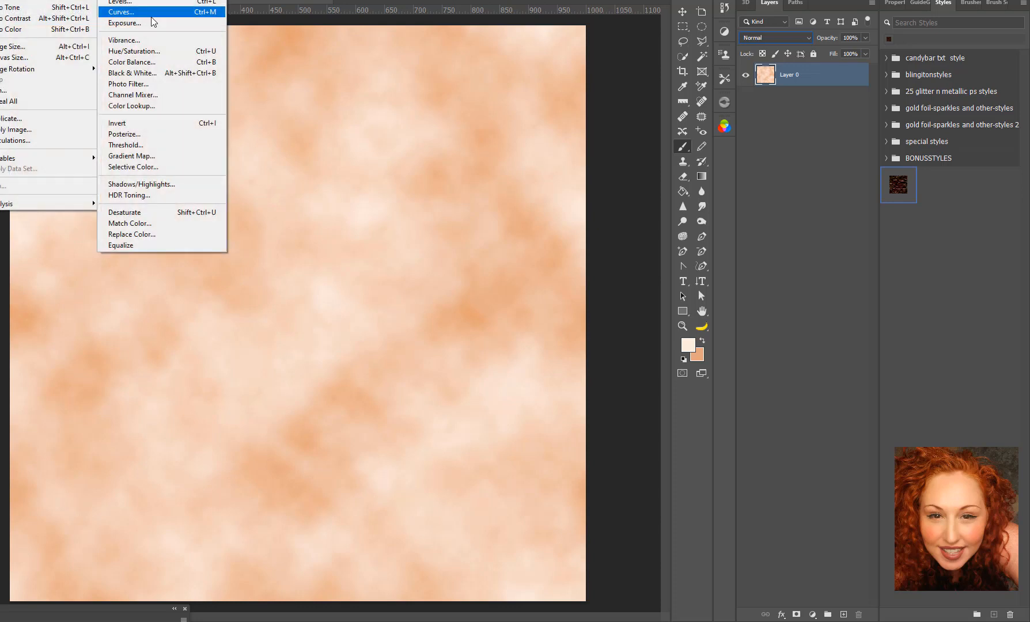
left_click(138, 12)
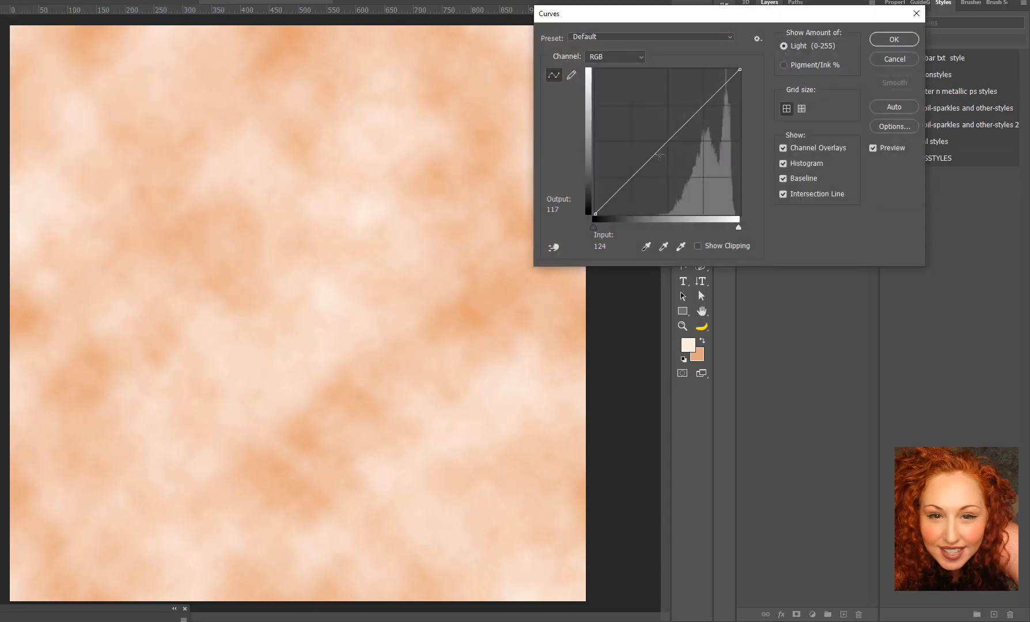
left_click_drag(658, 151, 664, 170)
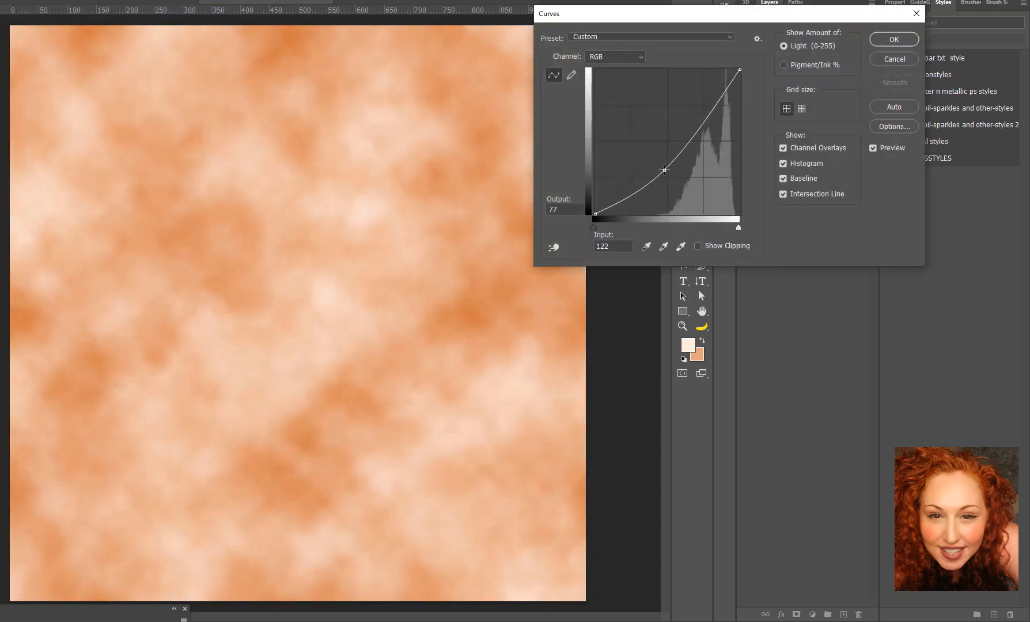
left_click_drag(691, 129, 698, 121)
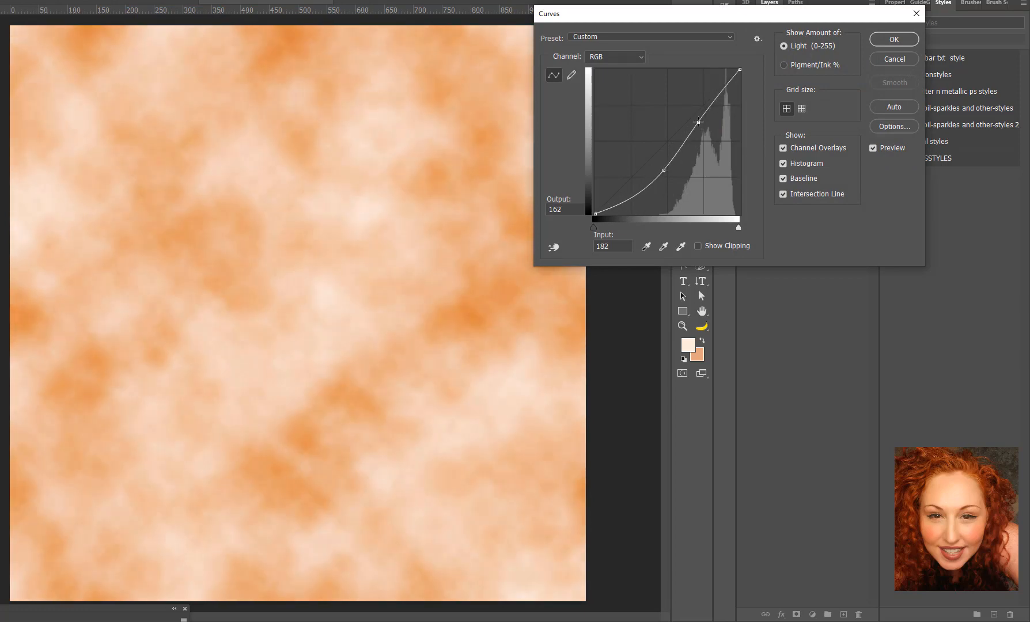
left_click(894, 39)
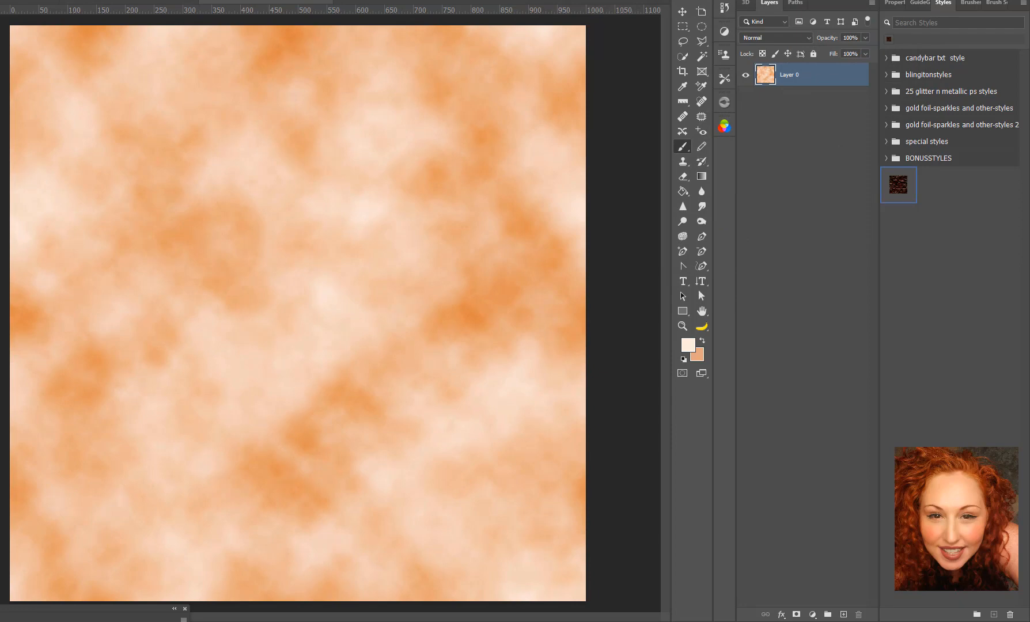
Open the Filter Gallery for Layer 0.
left_click(81, 0)
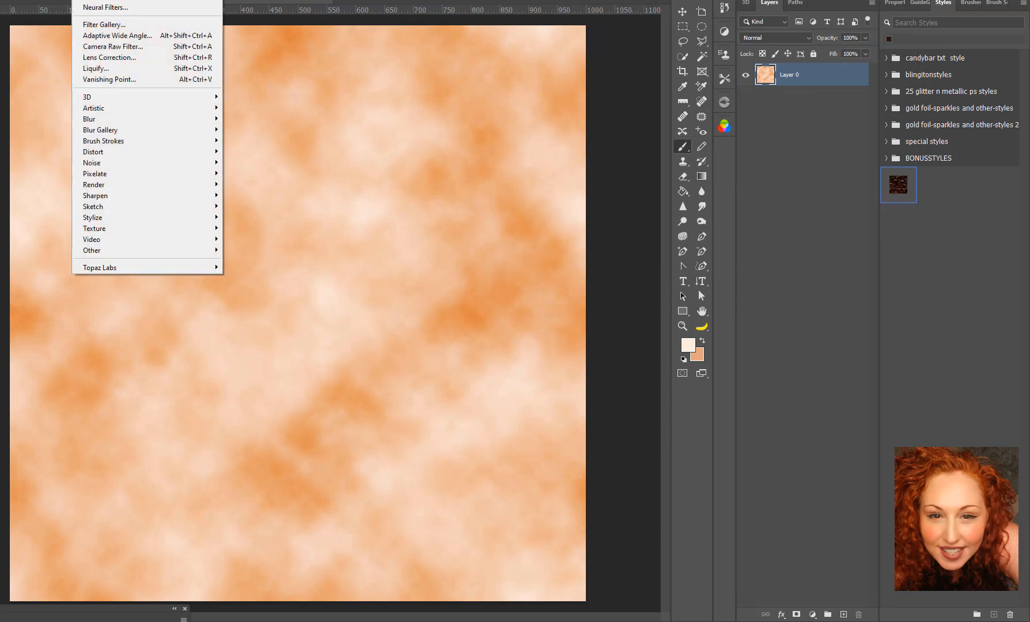
left_click(104, 25)
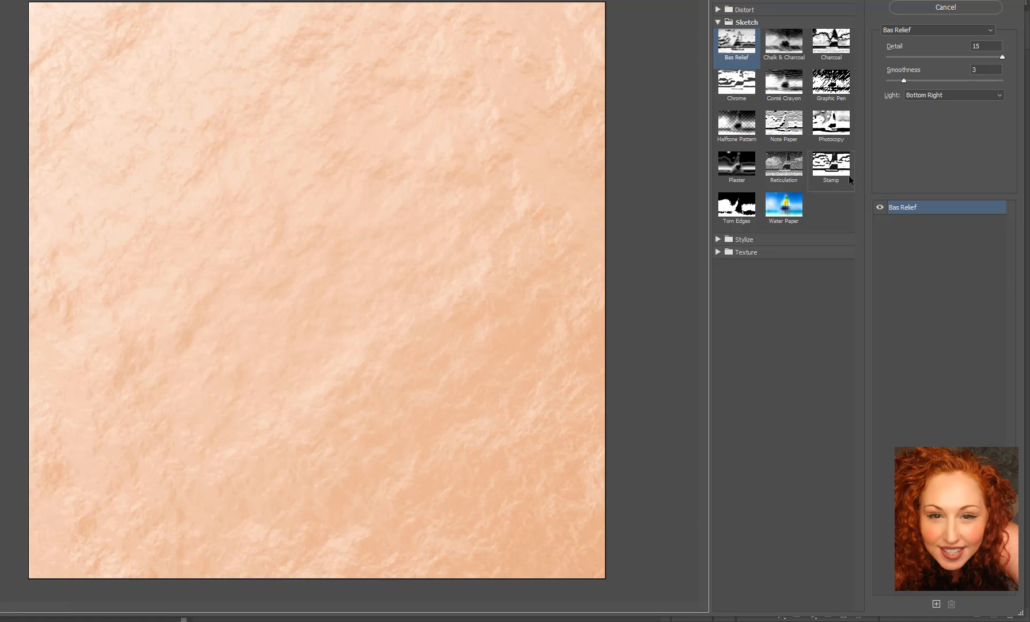
Preview the Bas Relief filter with light from Bottom Left, Top Left, Top and Right, and try the Chrome filter.
left_click(937, 96)
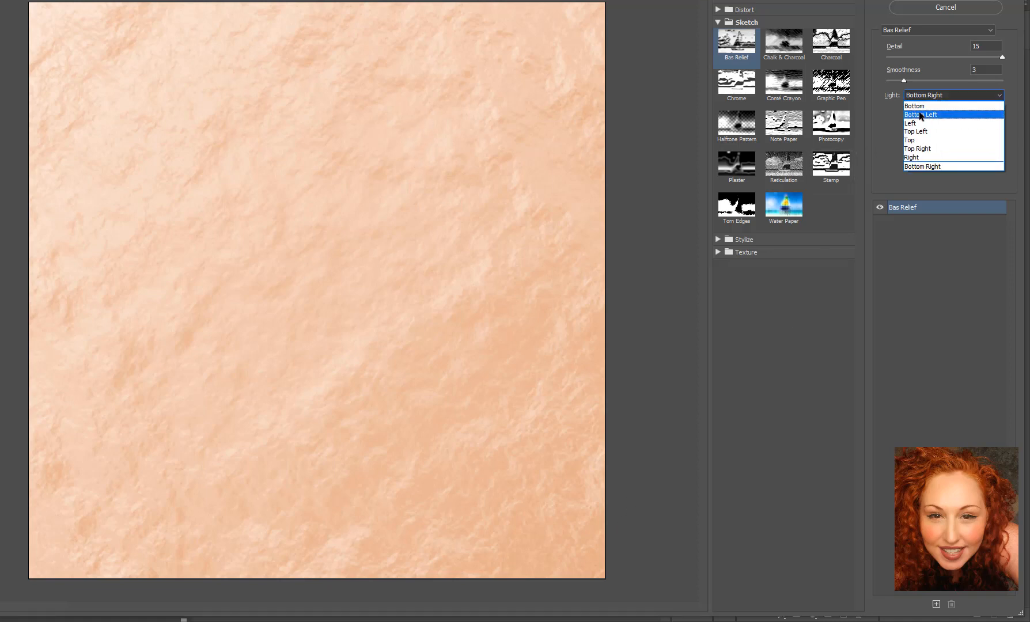
left_click(922, 114)
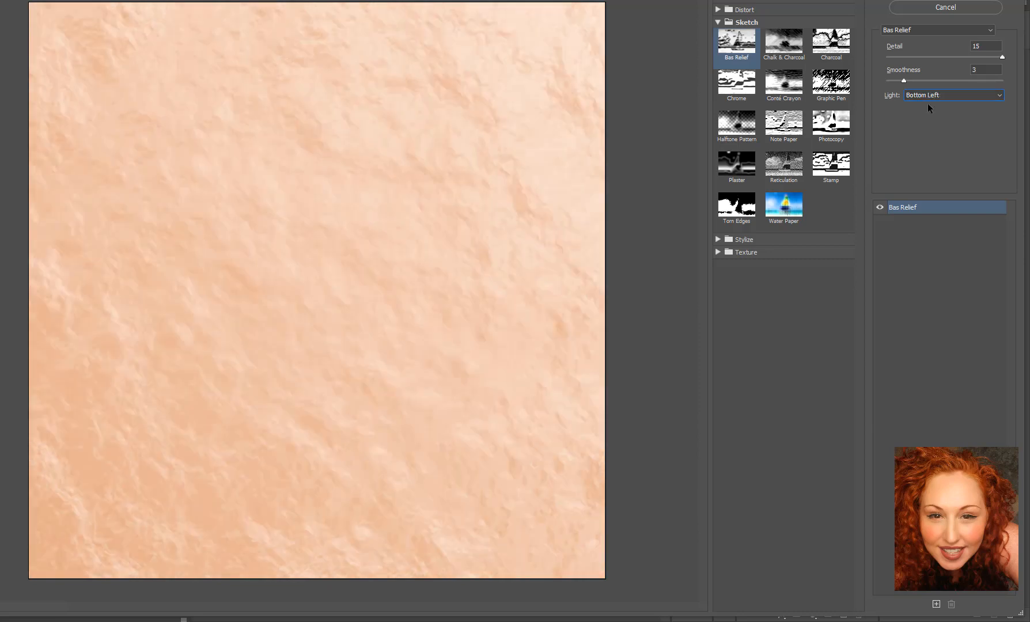
left_click(927, 96)
left_click(905, 132)
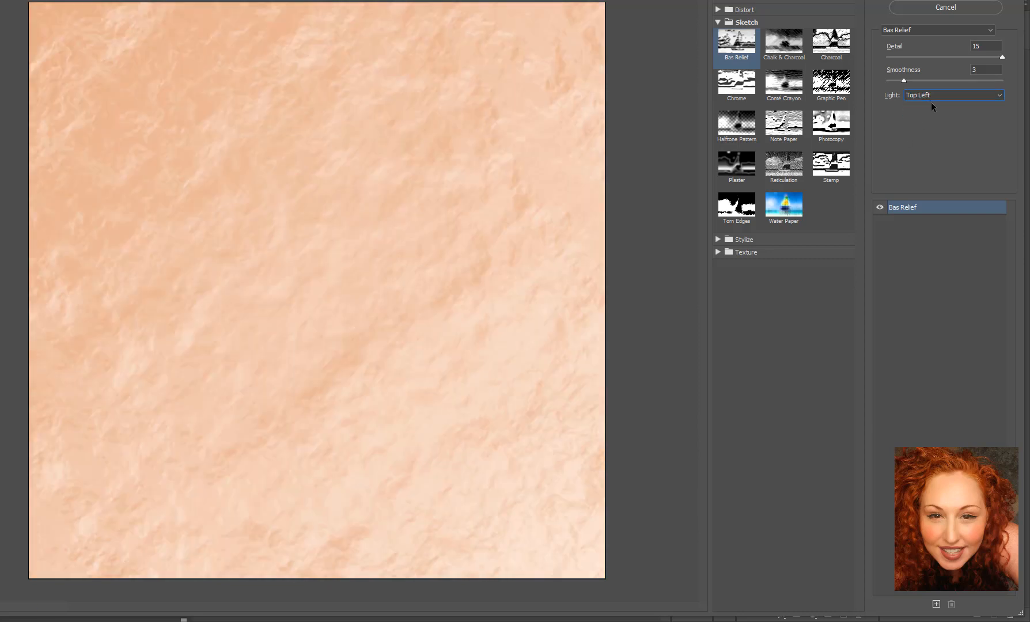
left_click(930, 100)
left_click(912, 138)
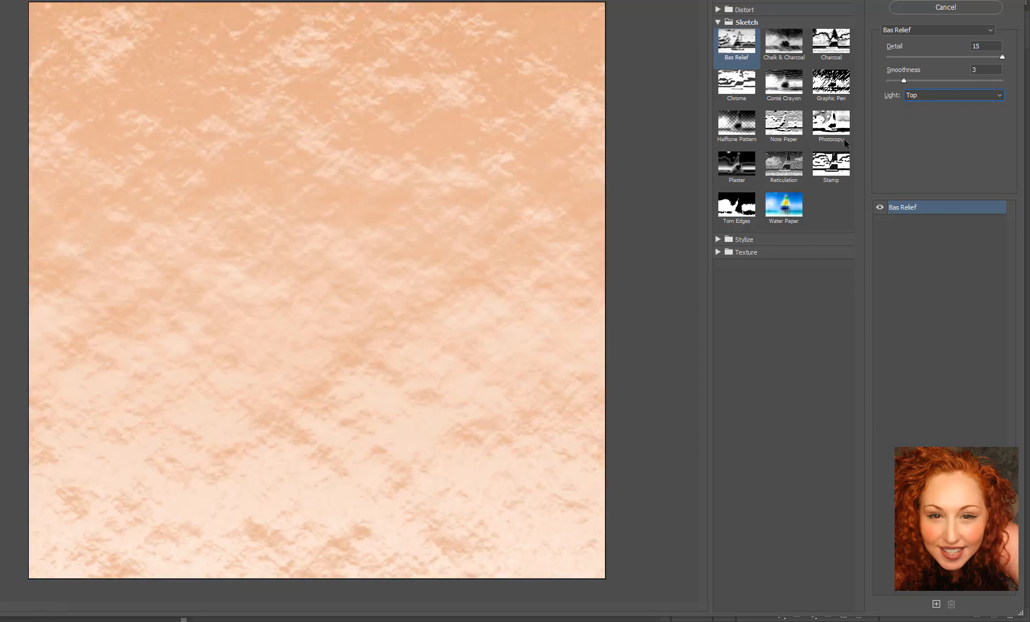
left_click(950, 98)
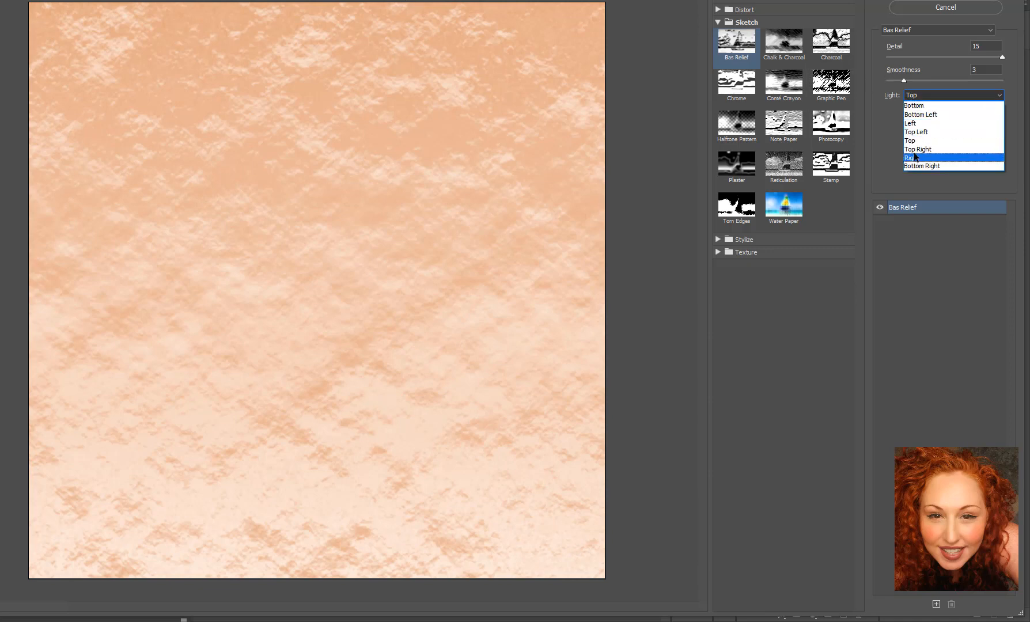
left_click(915, 157)
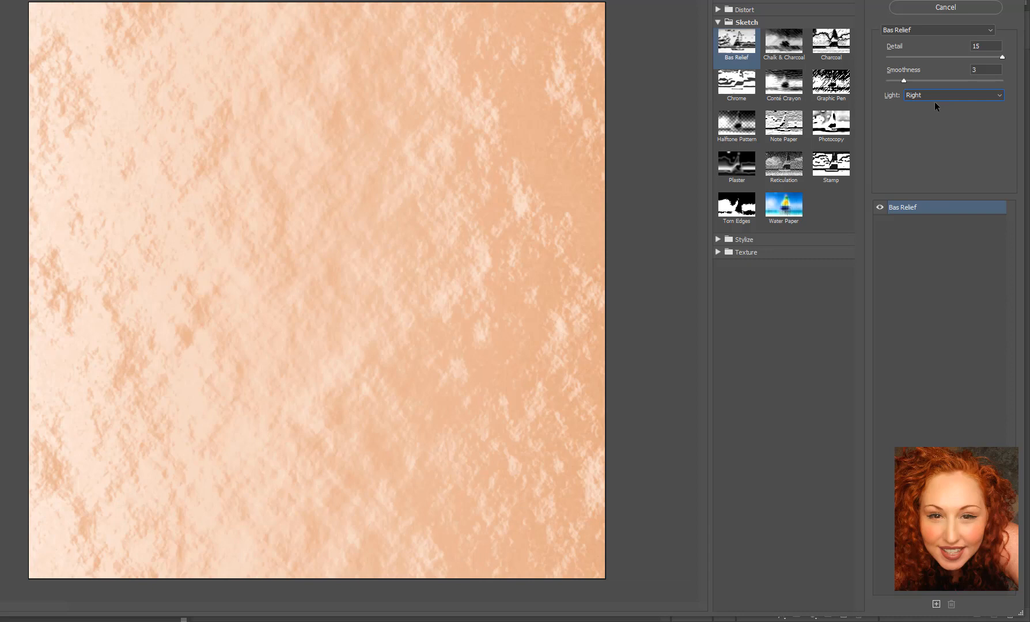
left_click(731, 89)
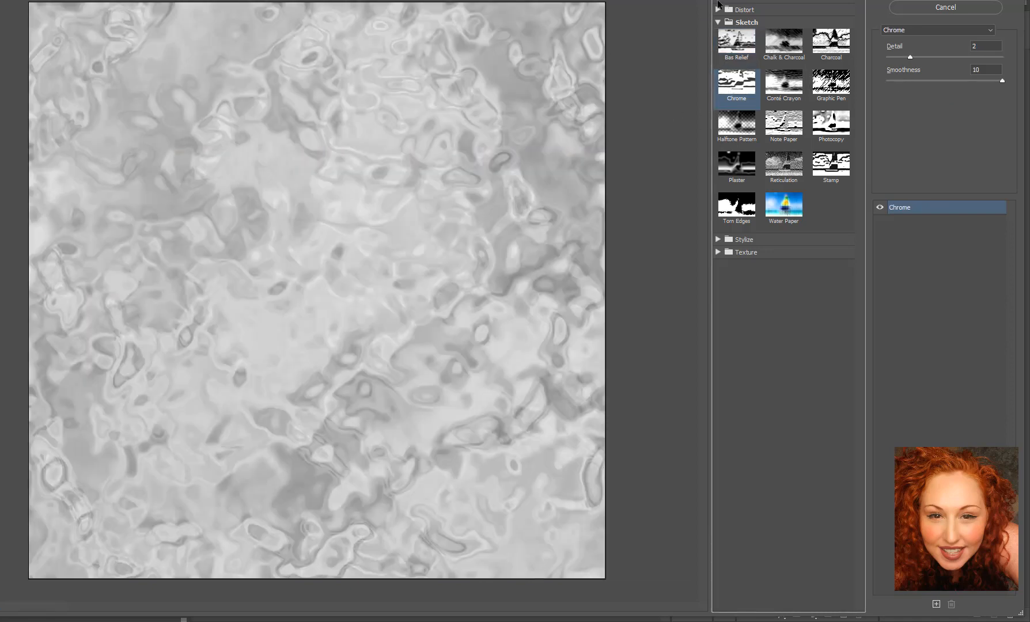
Apply the Glass distortion filter to Layer 0 with Distortion 20, Smoothness 3, Frosted texture, Scaling 200% and Invert enabled.
scroll(717, 1, "up", 3)
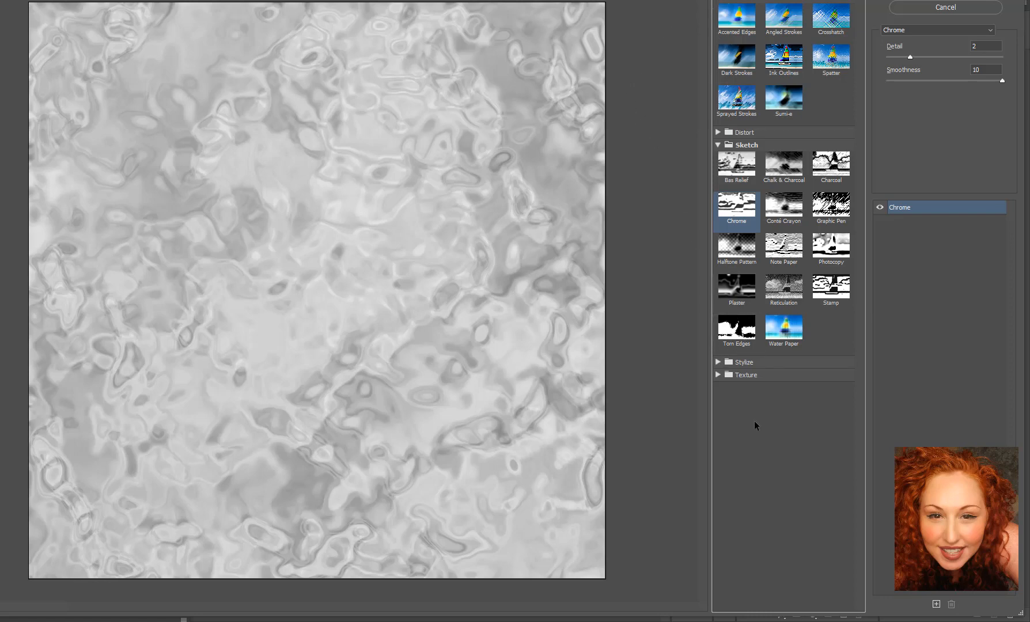
left_click(717, 375)
scroll(778, 201, "up", 5)
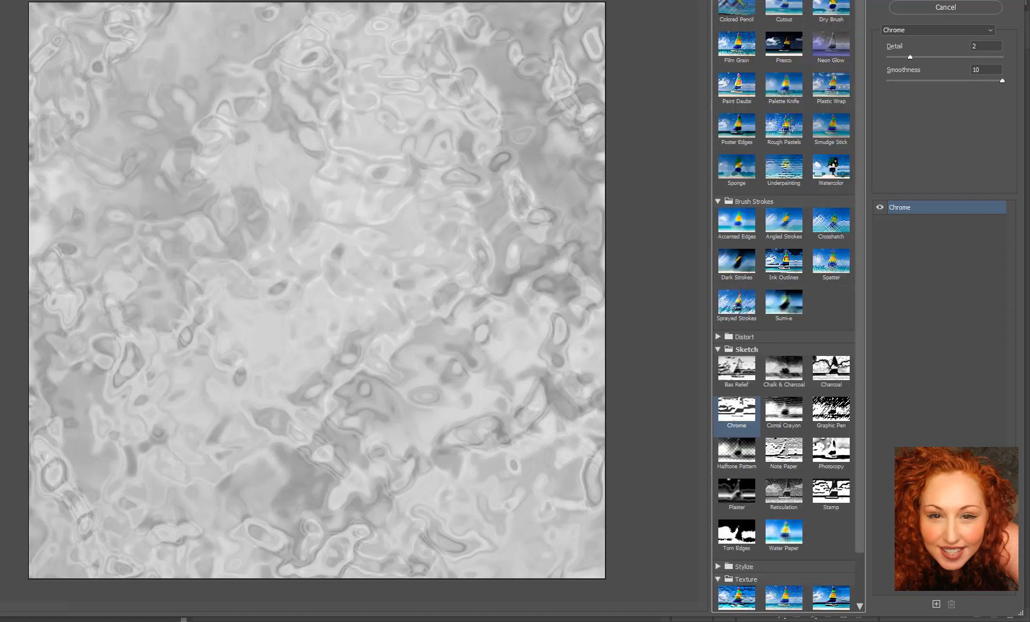
left_click(730, 336)
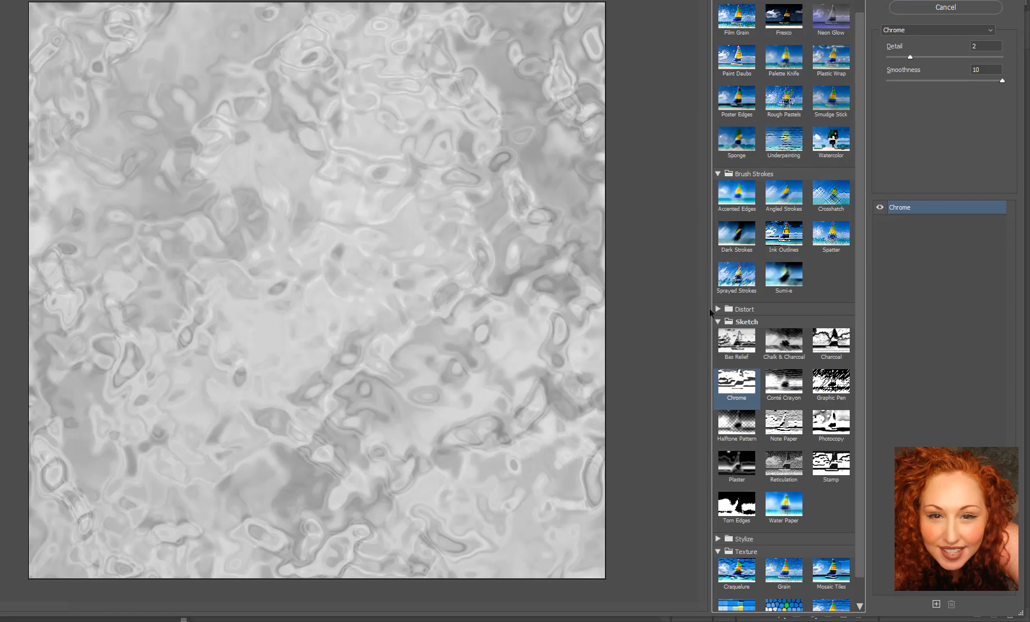
left_click(786, 340)
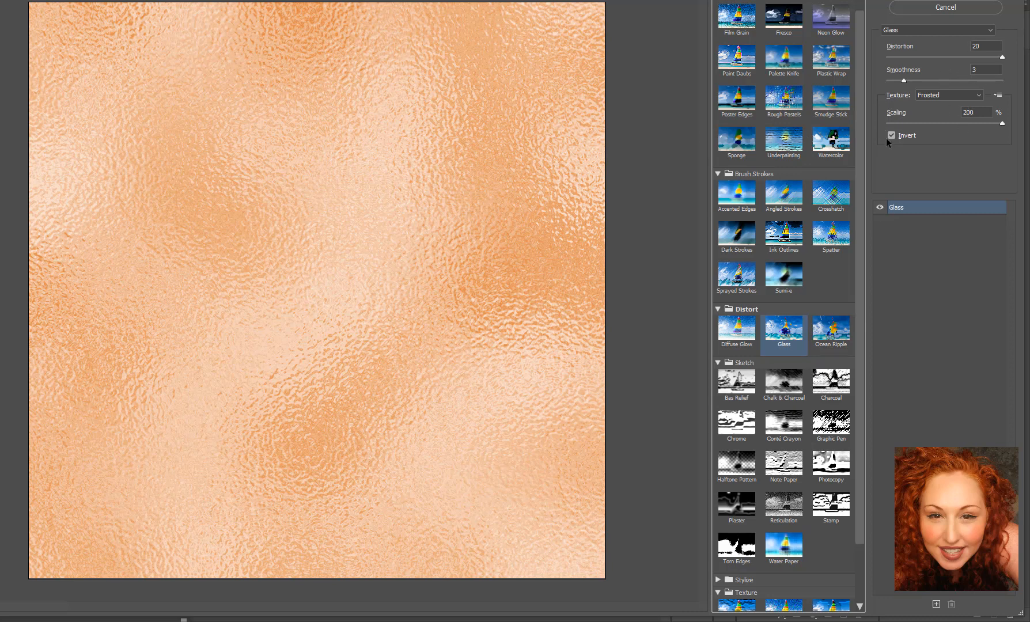
left_click(945, 0)
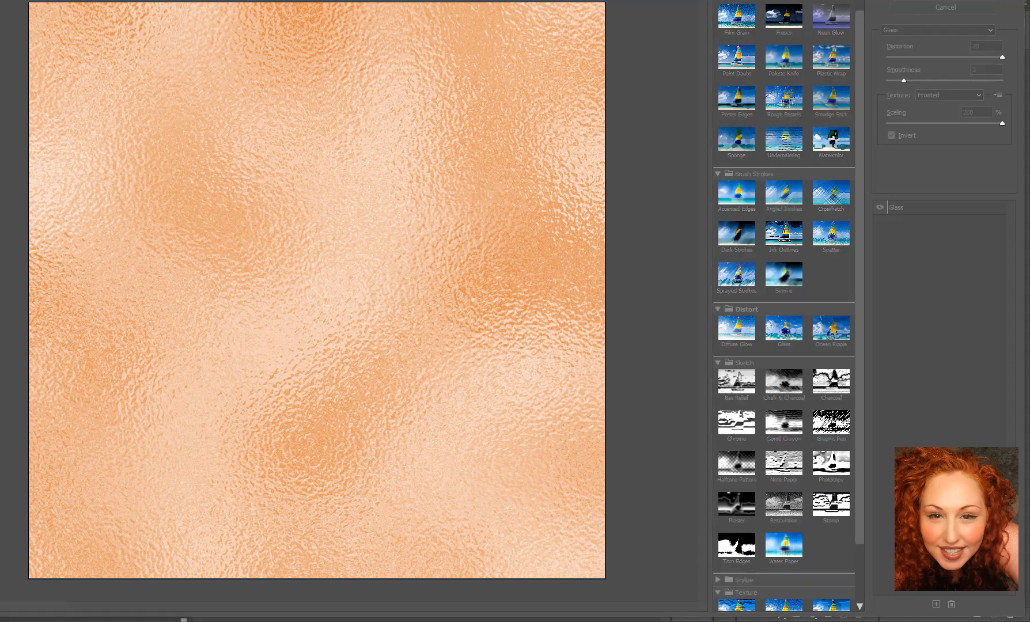
Duplicate Layer 0 as Layer 0 copy within the Untitled-3 document.
right_click(809, 77)
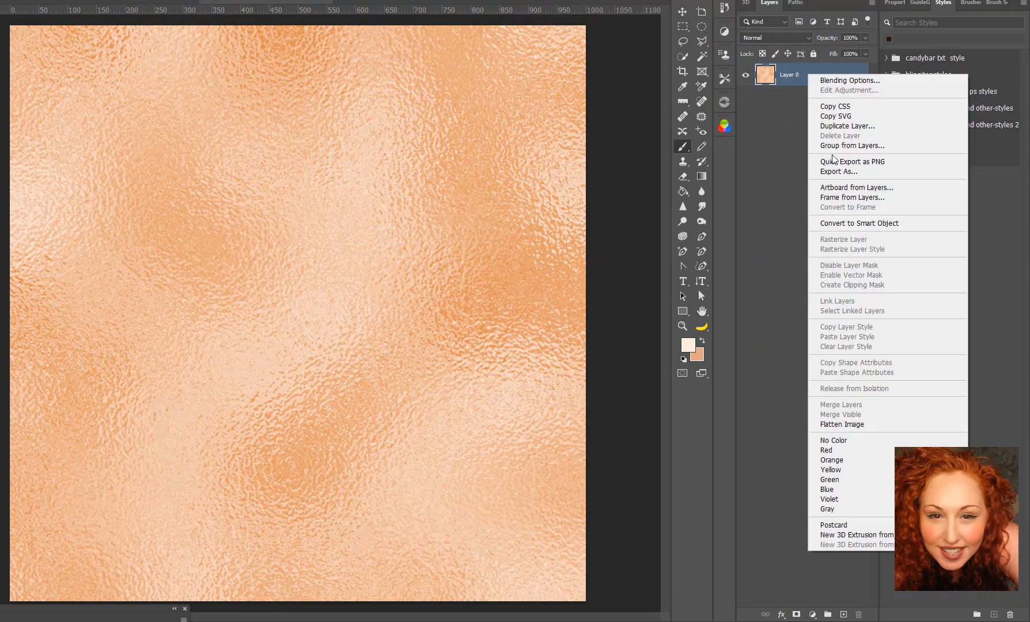
left_click(829, 128)
left_click(572, 147)
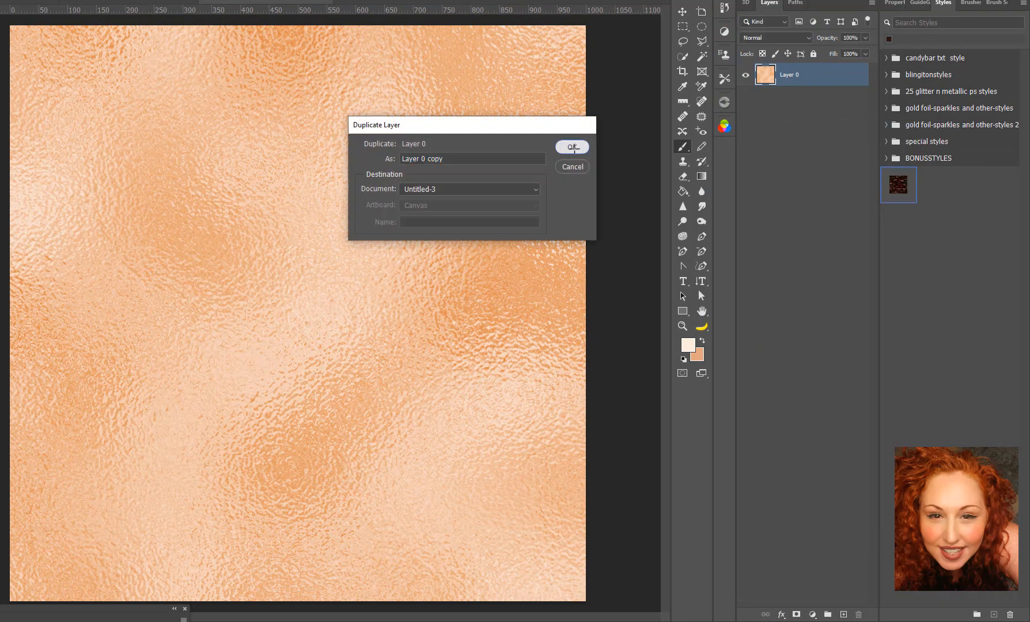
Set Layer 0 copy to Hard Mix blending with 5% fill and merge it down into Layer 0.
left_click(771, 37)
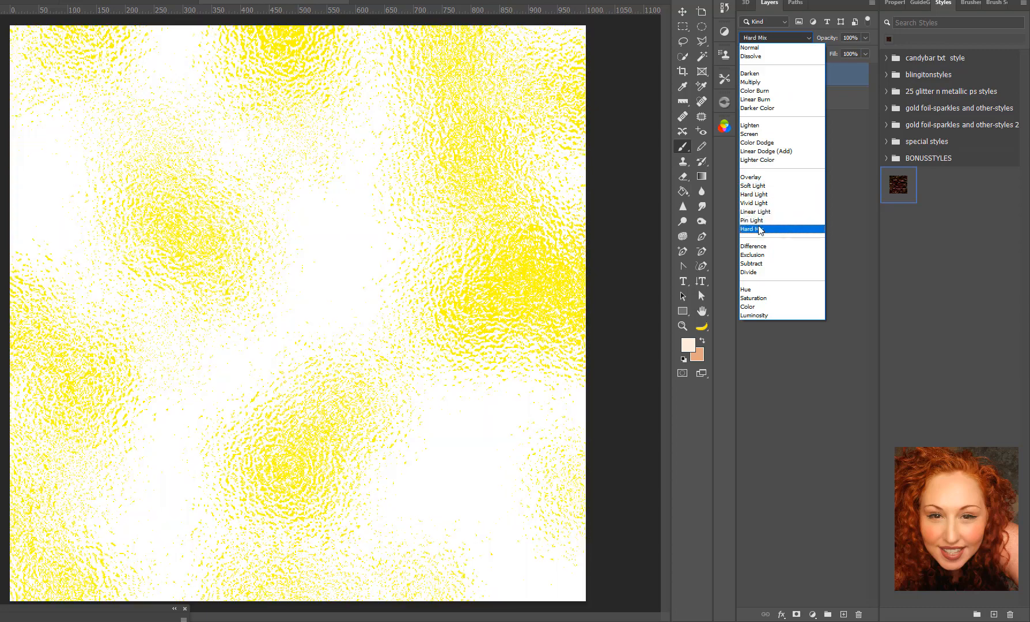
left_click(759, 230)
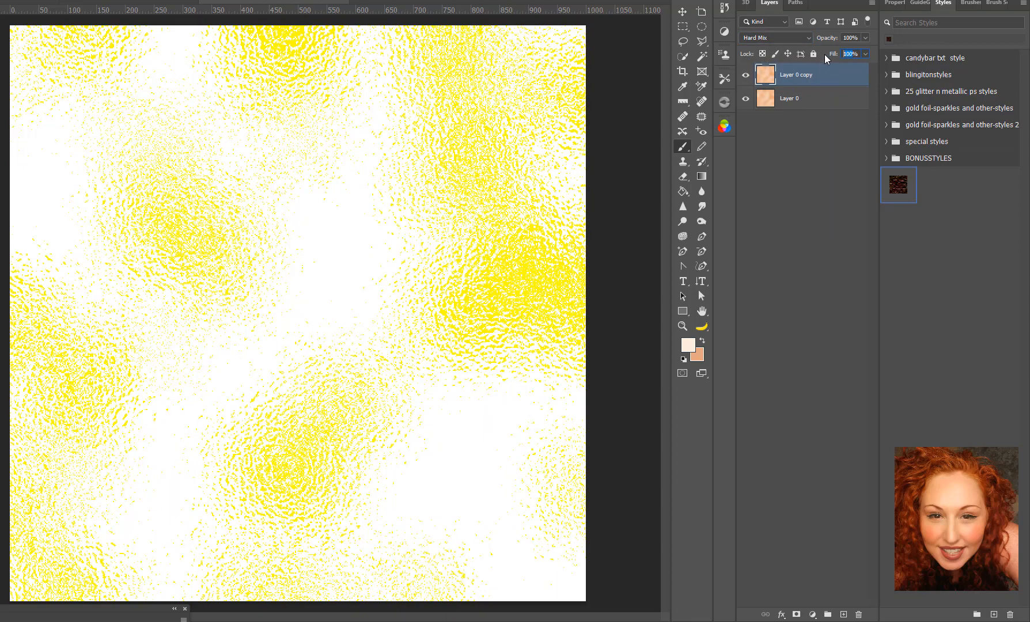
type("5")
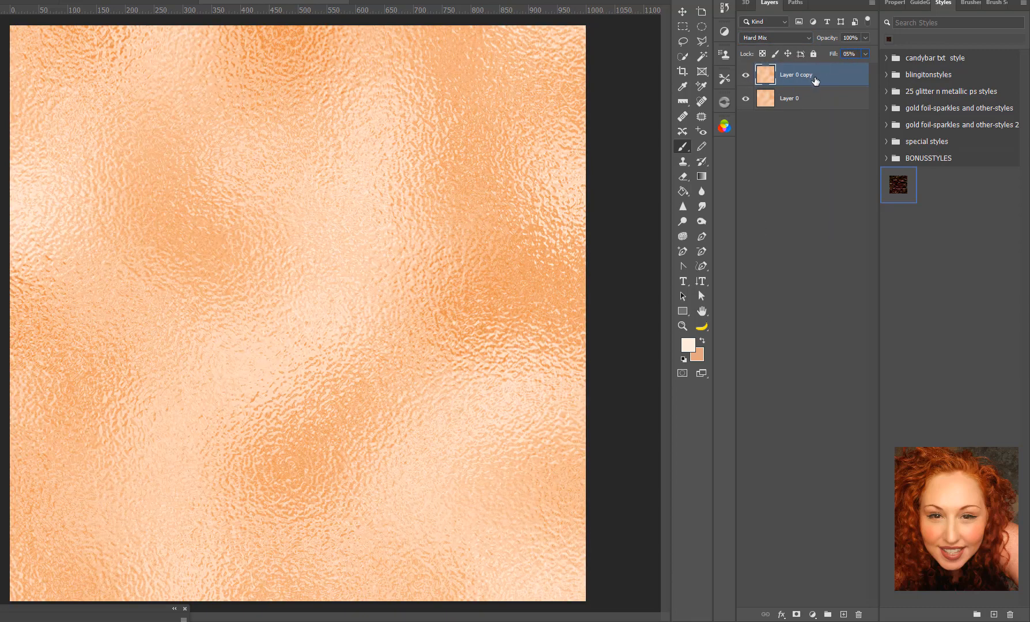
right_click(815, 79)
left_click(847, 408)
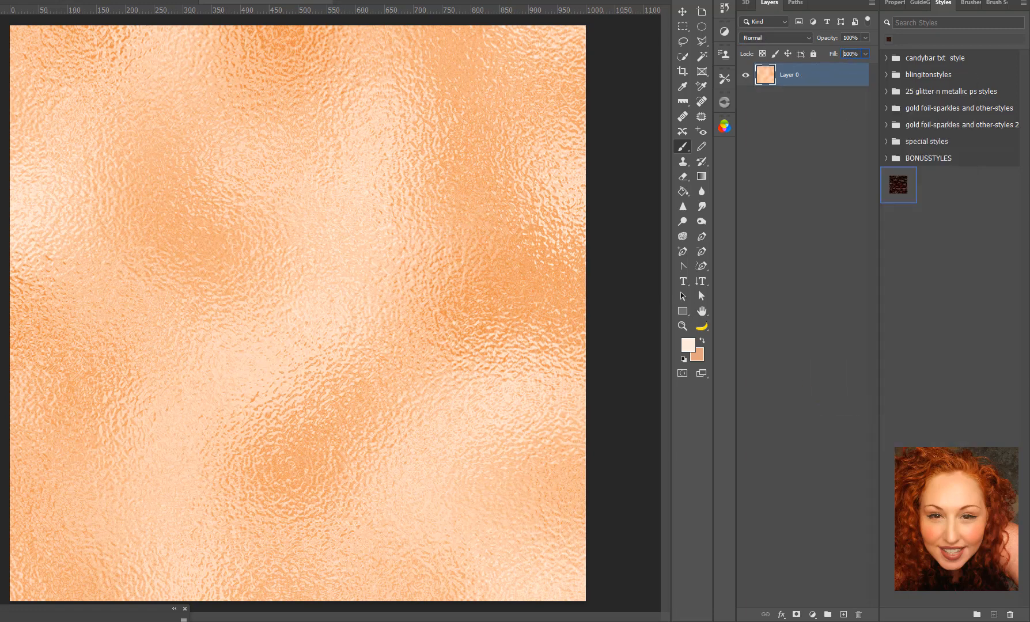
Apply Curves to Layer 0, lowering the shadows and setting RGB points at input 164, output 136 and input 231, output 217.
left_click(0, 0)
mouse_move(23, 0)
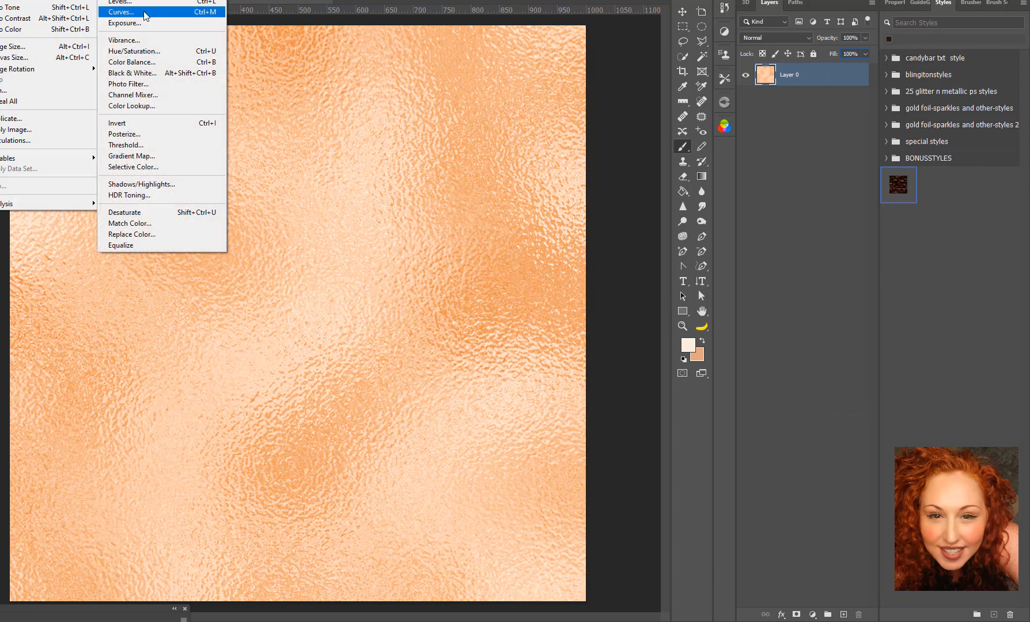
left_click(145, 15)
left_click_drag(646, 164, 644, 190)
left_click_drag(689, 135, 688, 137)
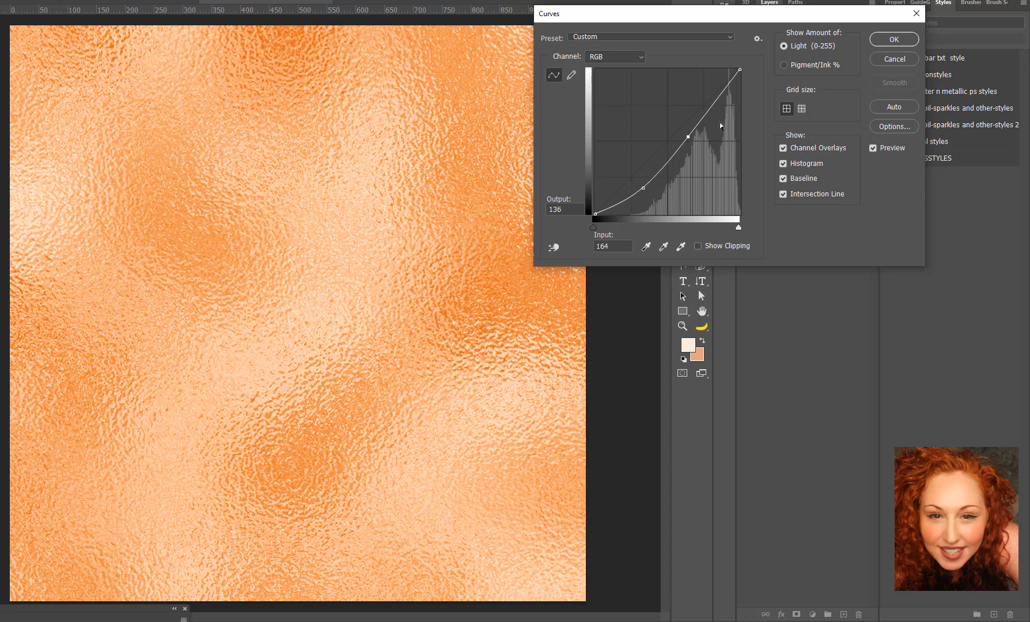
left_click_drag(726, 87, 726, 91)
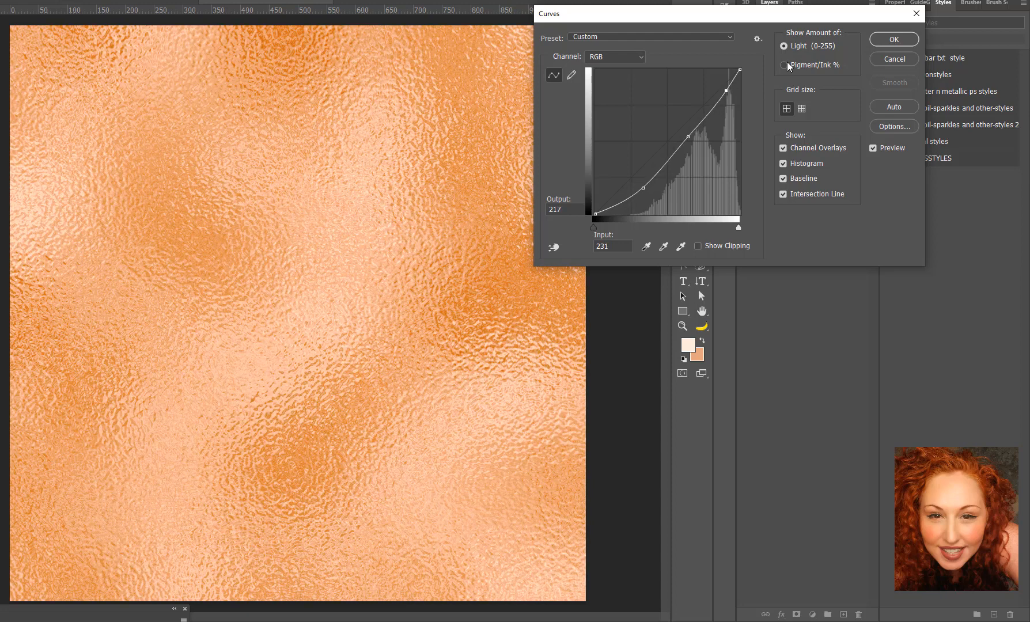
left_click(895, 41)
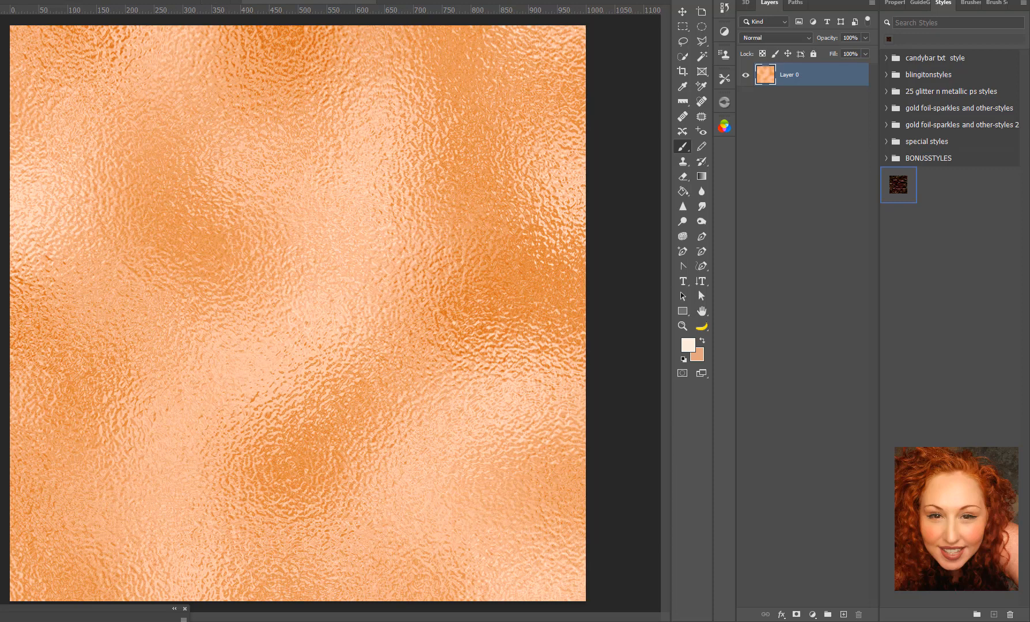
Add a Gradient Map adjustment layer above Layer 0 using the sampled foreground and background colours.
left_click(14, 0)
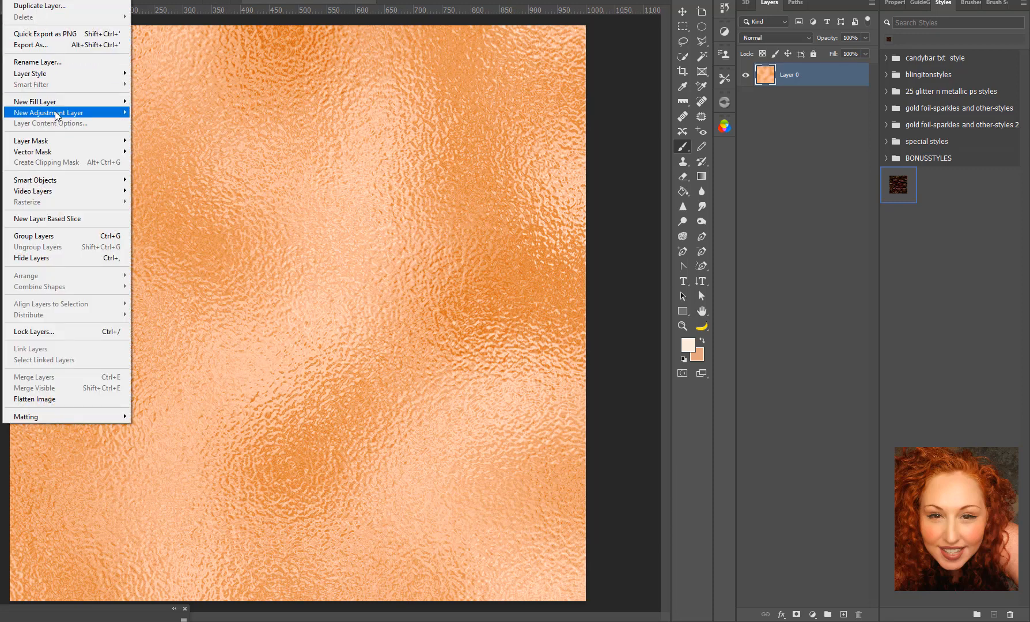
mouse_move(70, 113)
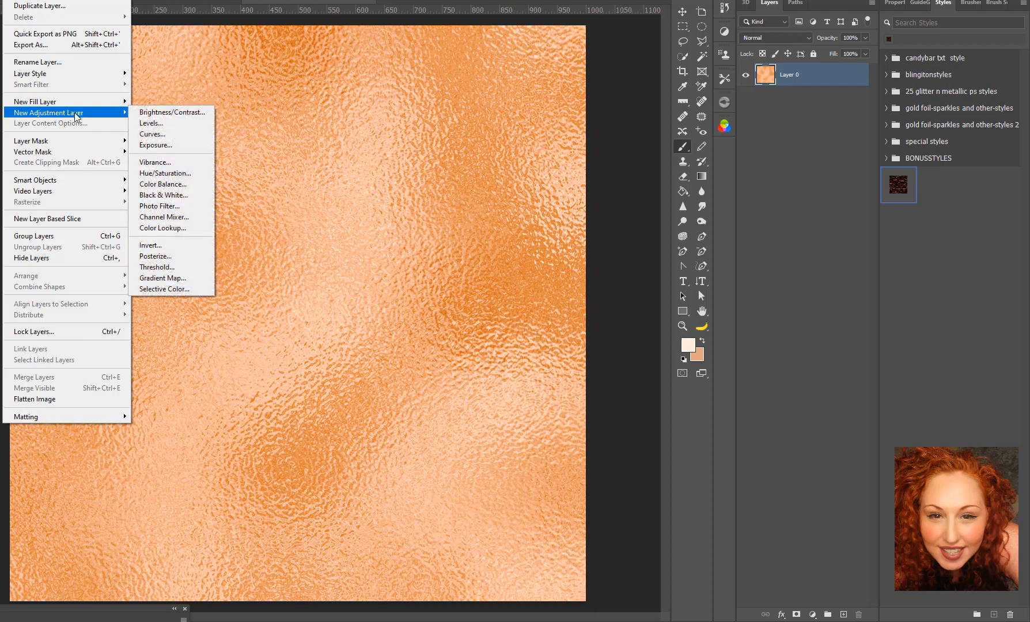
left_click(173, 277)
left_click(568, 158)
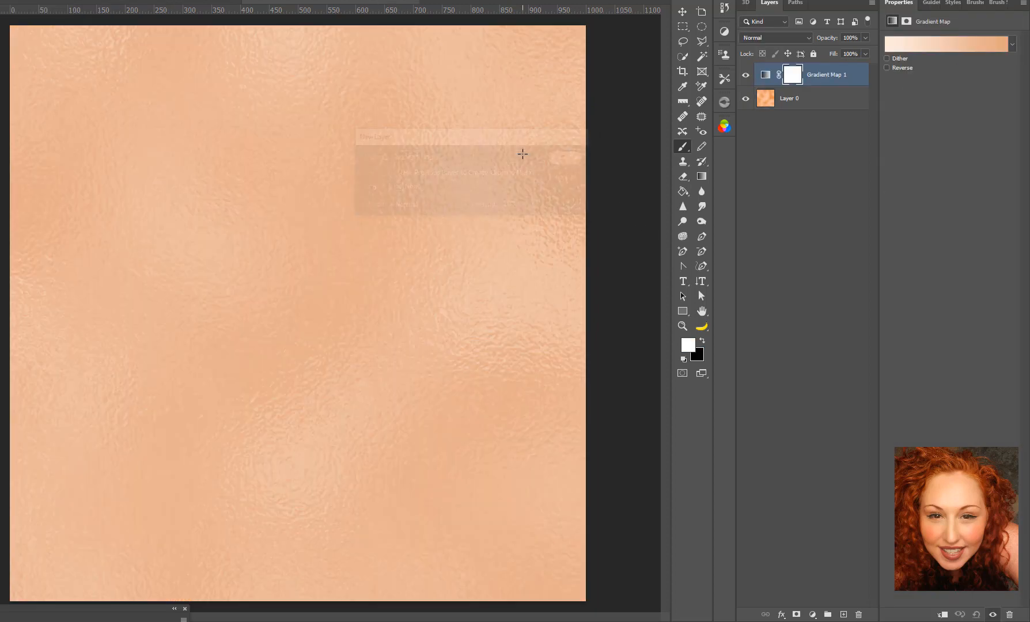
Try Lighter Color on the Gradient Map layer, and settle on Color Dodge blending with 23% fill.
left_click(766, 37)
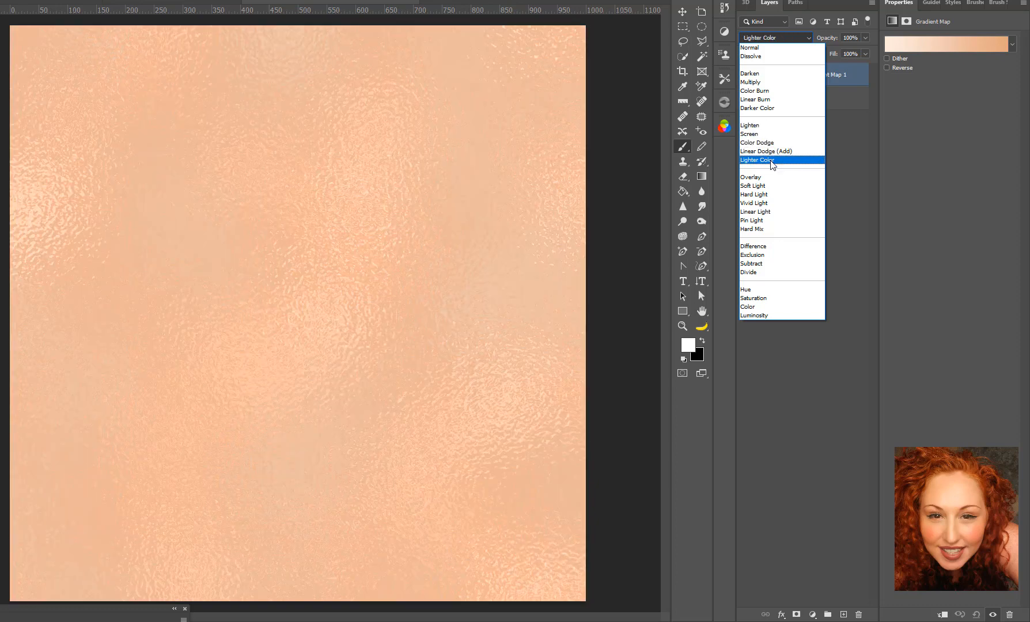
left_click(772, 160)
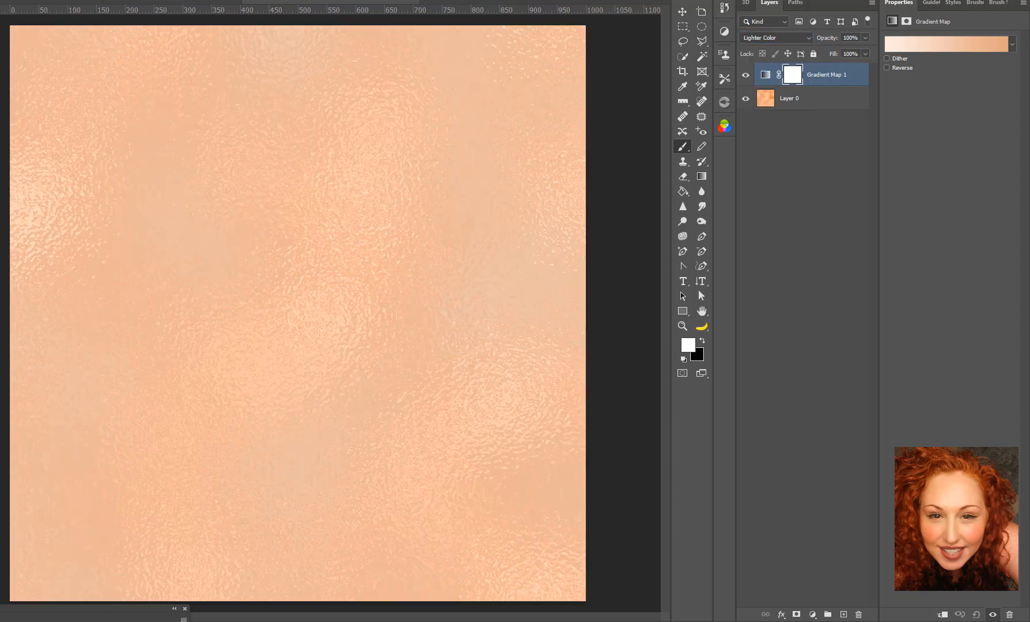
left_click(800, 38)
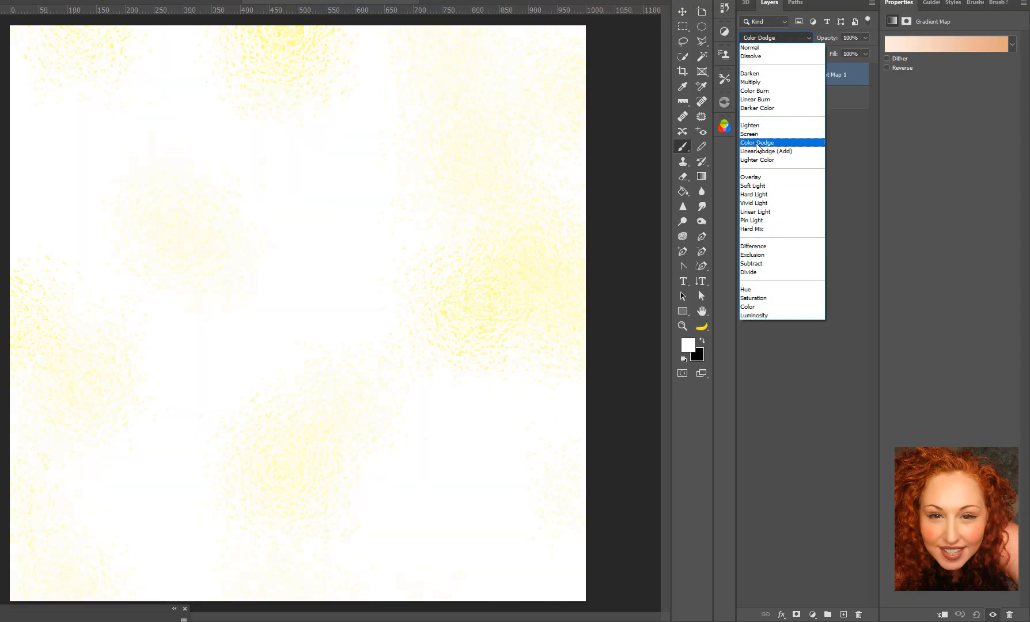
left_click(756, 142)
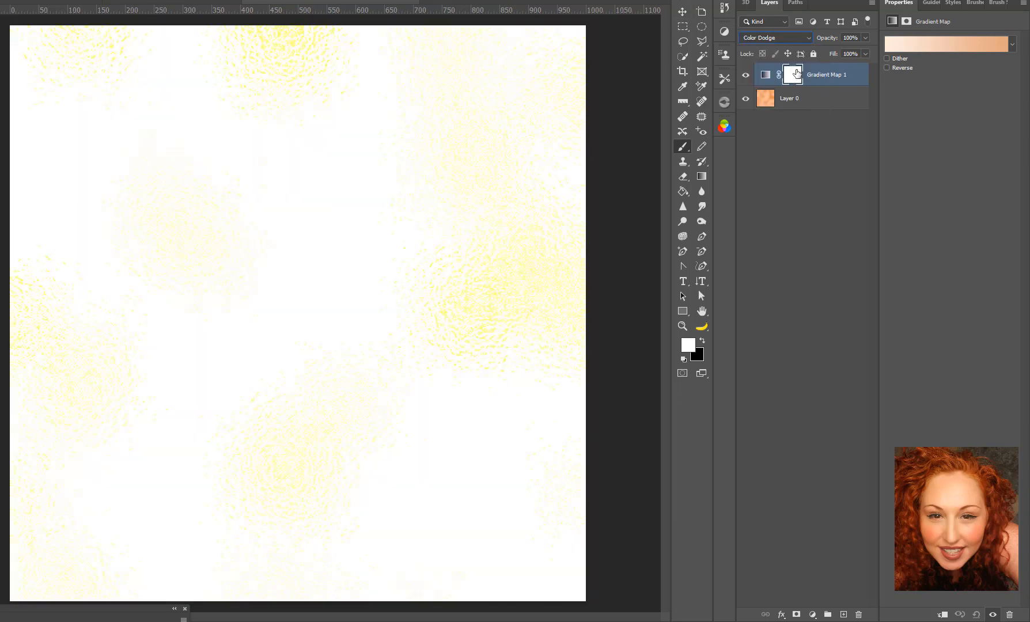
left_click(864, 54)
left_click_drag(814, 67, 822, 66)
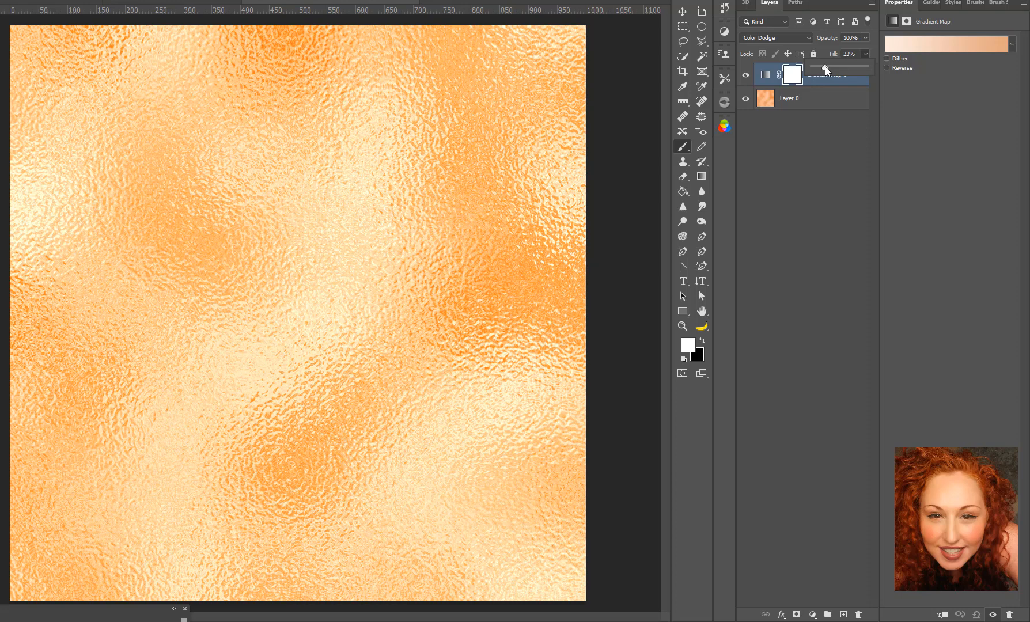
left_click(791, 101)
left_click(790, 102)
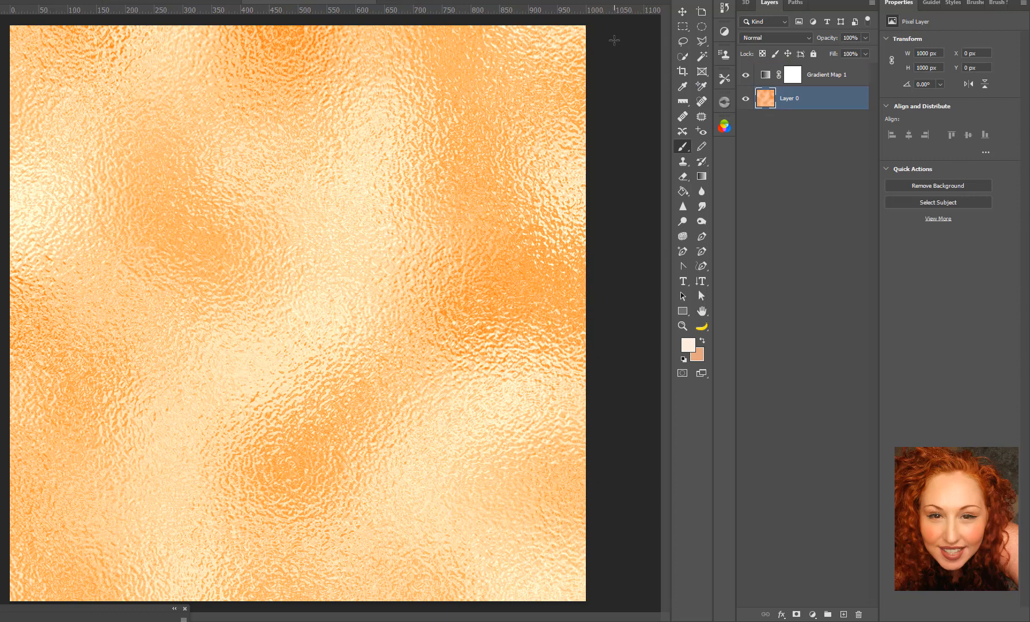
left_click(1, 0)
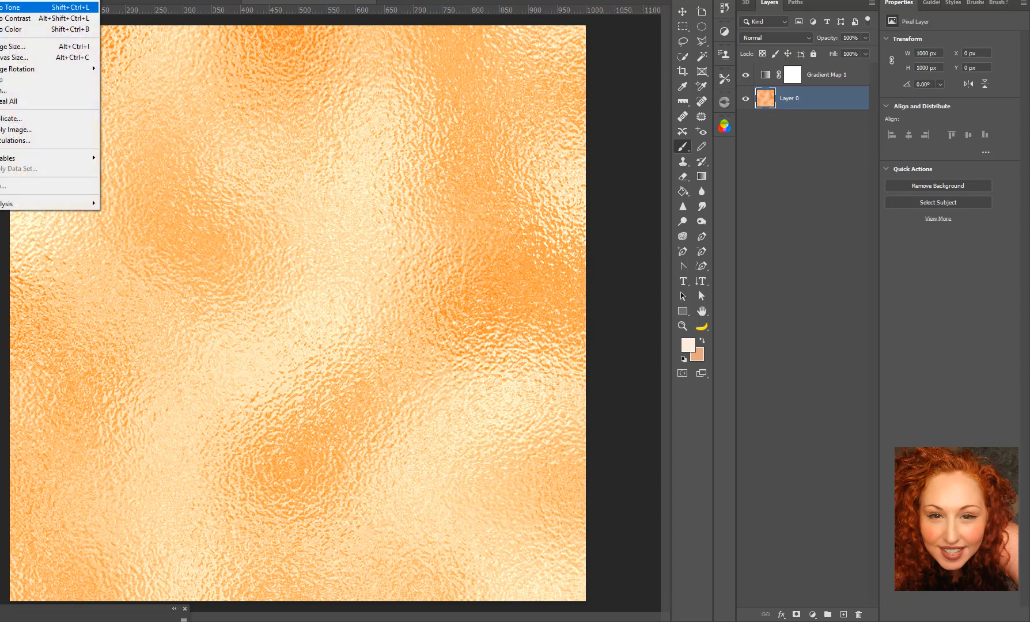
mouse_move(3, 0)
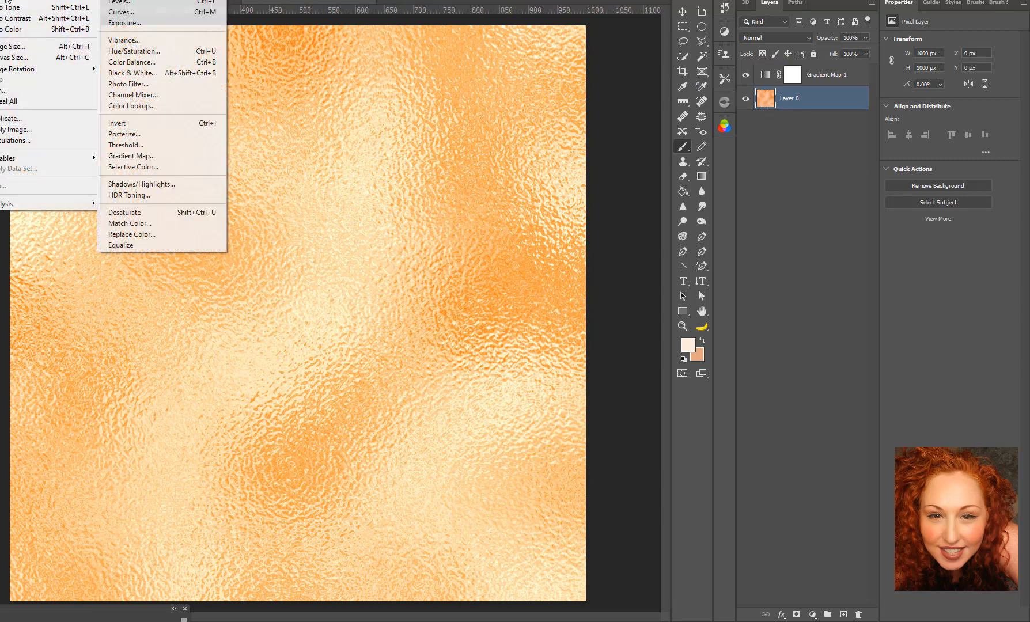
left_click(124, 40)
mouse_move(445, 173)
left_mouse_down()
mouse_move(418, 167)
mouse_move(441, 164)
left_mouse_up()
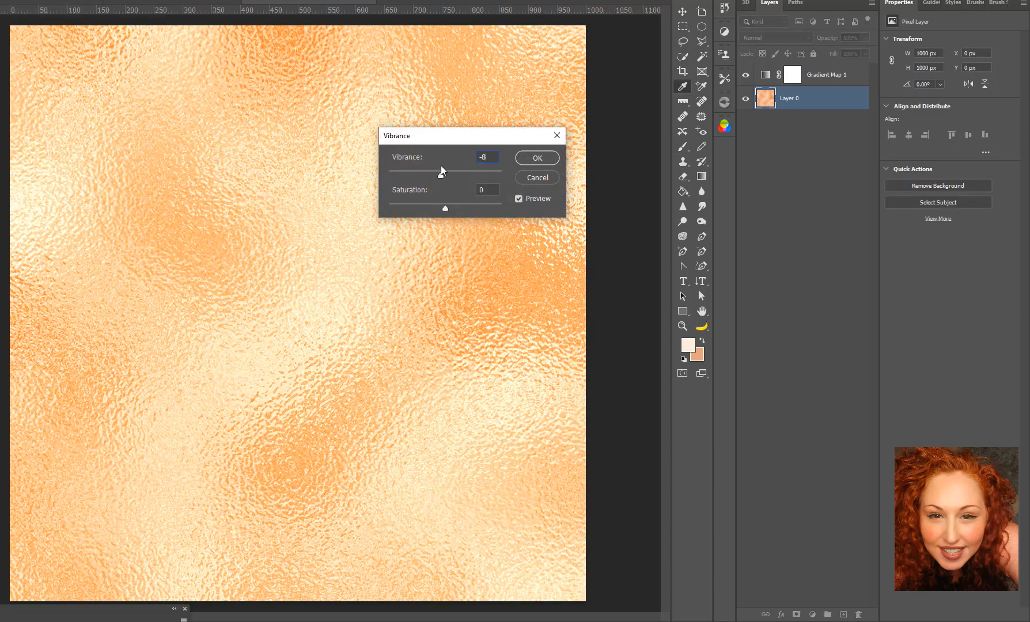
left_click_drag(444, 208, 435, 208)
left_click_drag(442, 174, 452, 173)
left_click(554, 177)
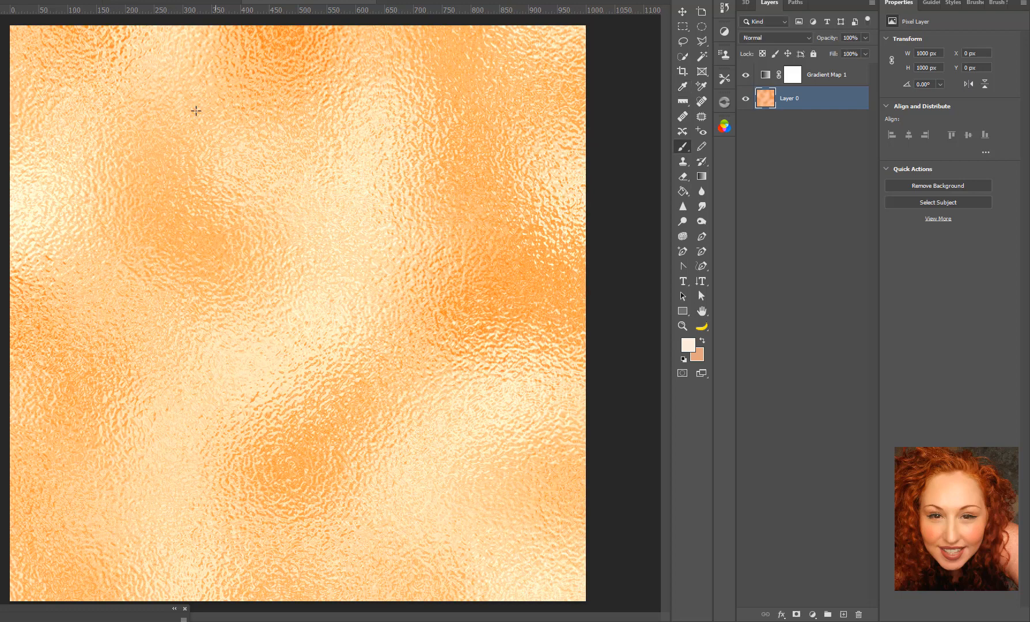
Add a new layer above Layer 0, filled with the peach background colour and set to Exclusion blending with 25% fill.
left_click(844, 614)
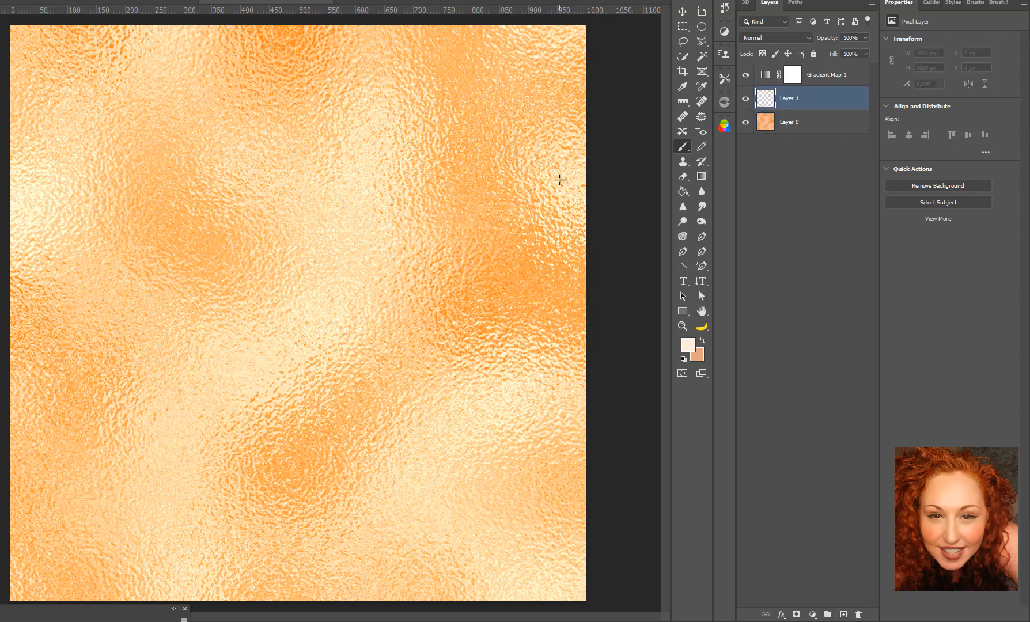
key("ctrl+BackSpace")
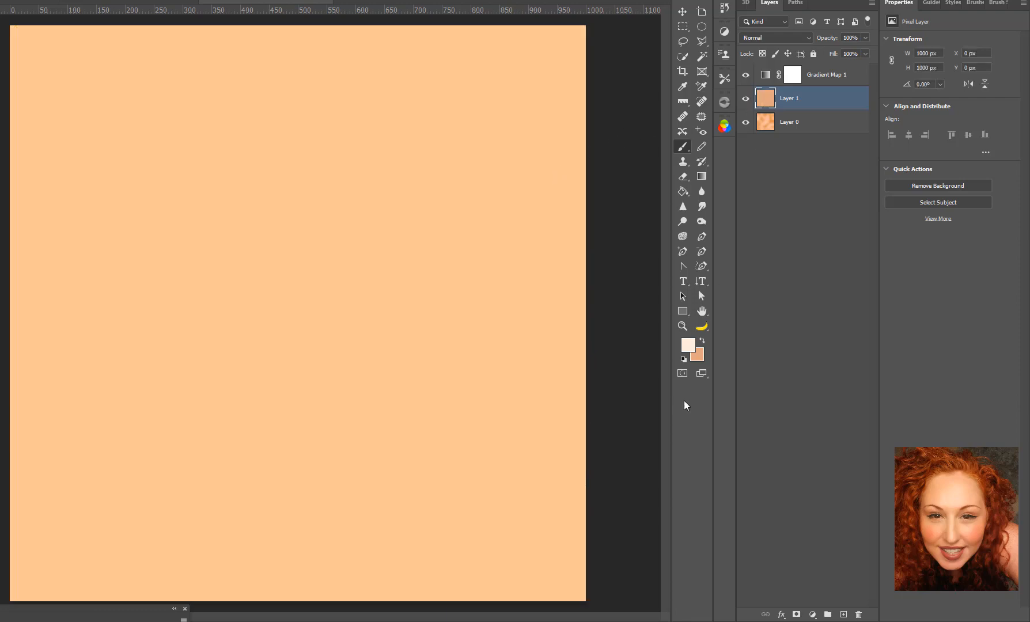
left_click(762, 36)
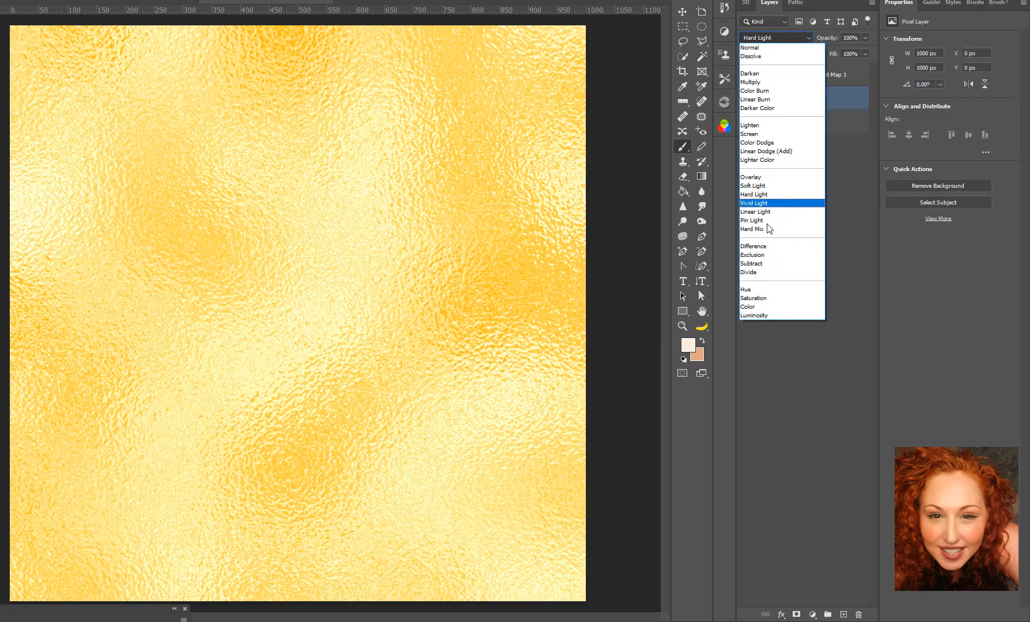
left_click(761, 254)
left_click(864, 53)
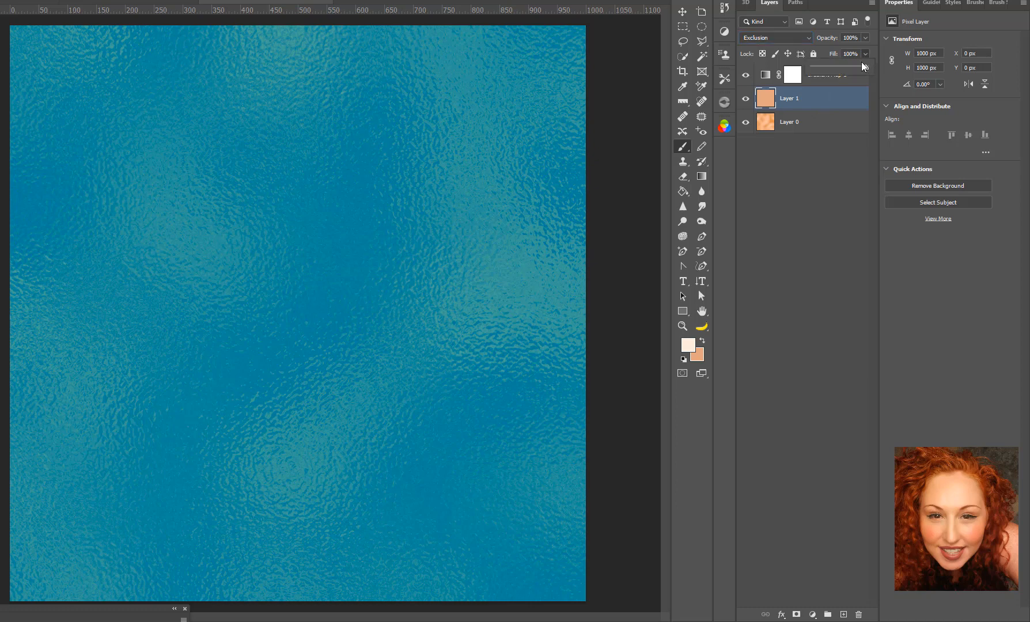
left_click_drag(846, 67, 828, 69)
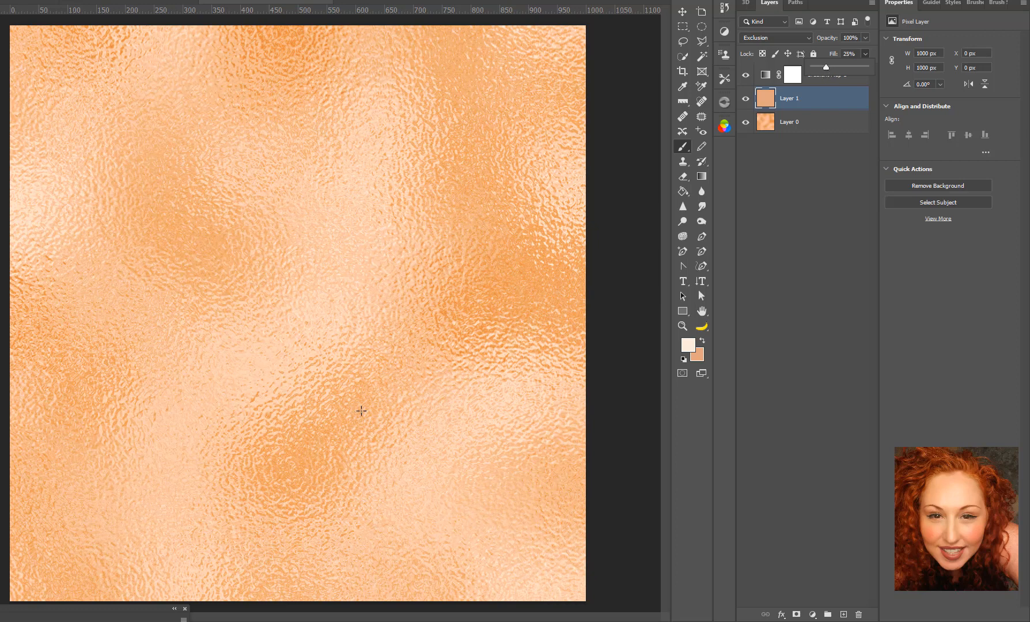
Stamp all visible layers into a new merged layer above Gradient Map 1.
left_click(804, 102)
left_click(848, 78)
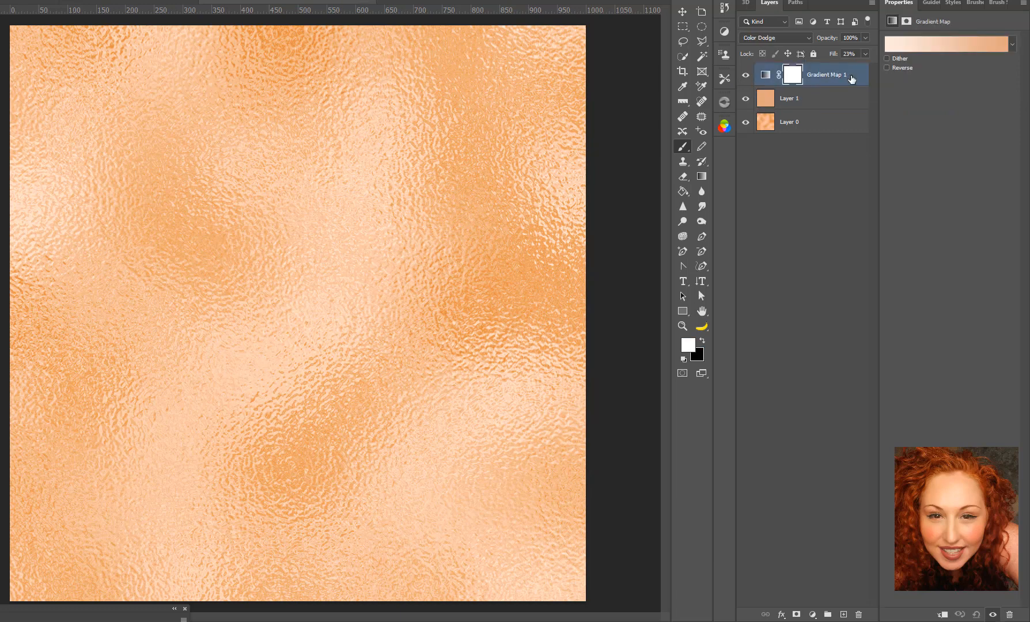
key("ctrl+shift+alt+e")
Group Gradient Map 1, Layer 1 and Layer 0 together, and hide and lock the group.
left_click(816, 103)
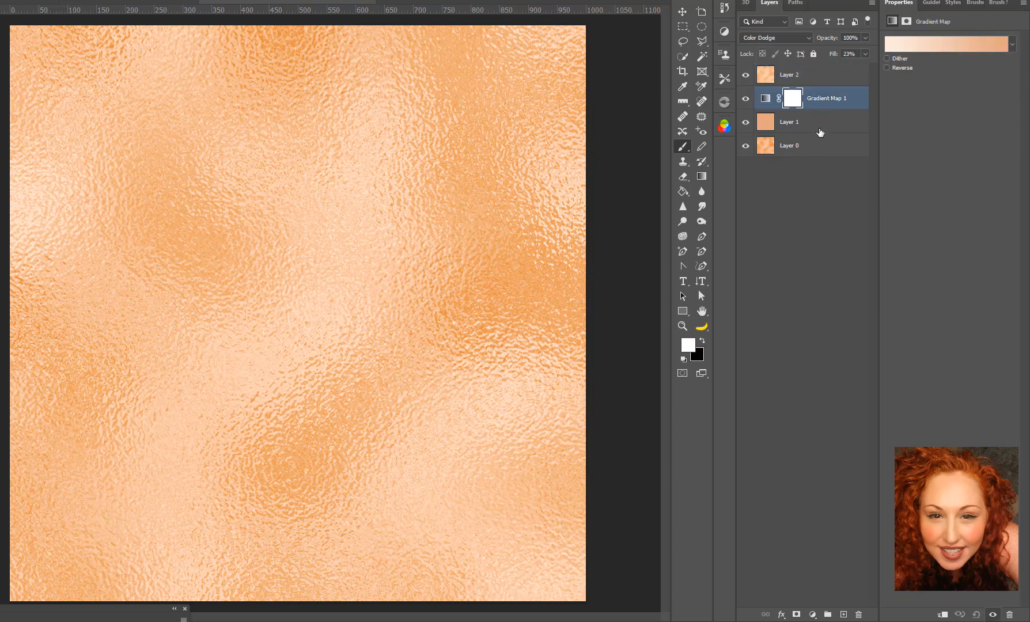
left_click(814, 145, "shift")
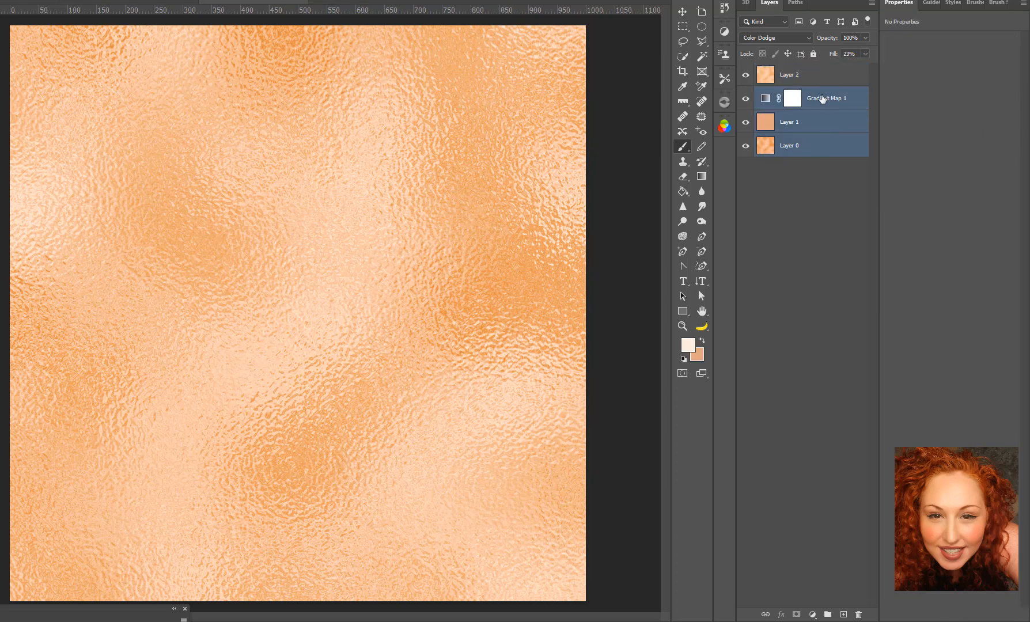
right_click(821, 98)
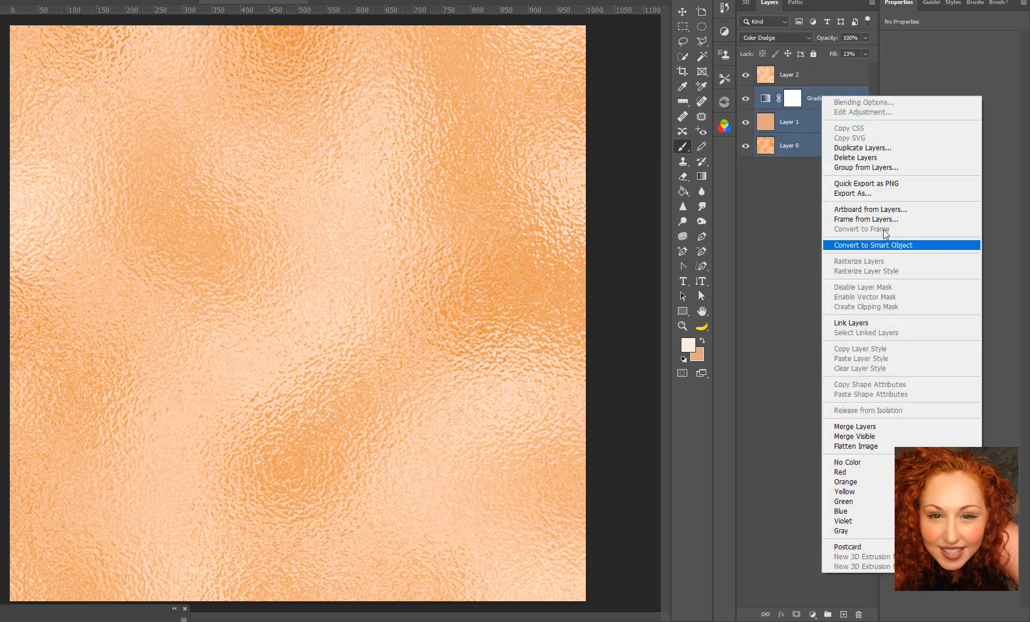
left_click(873, 167)
left_click(567, 163)
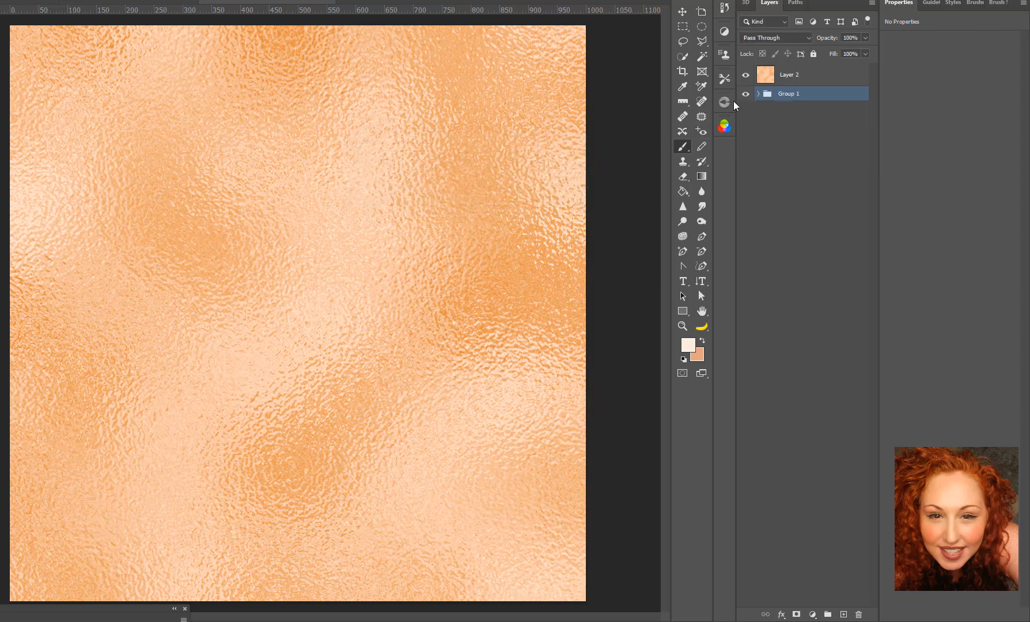
left_click(745, 93)
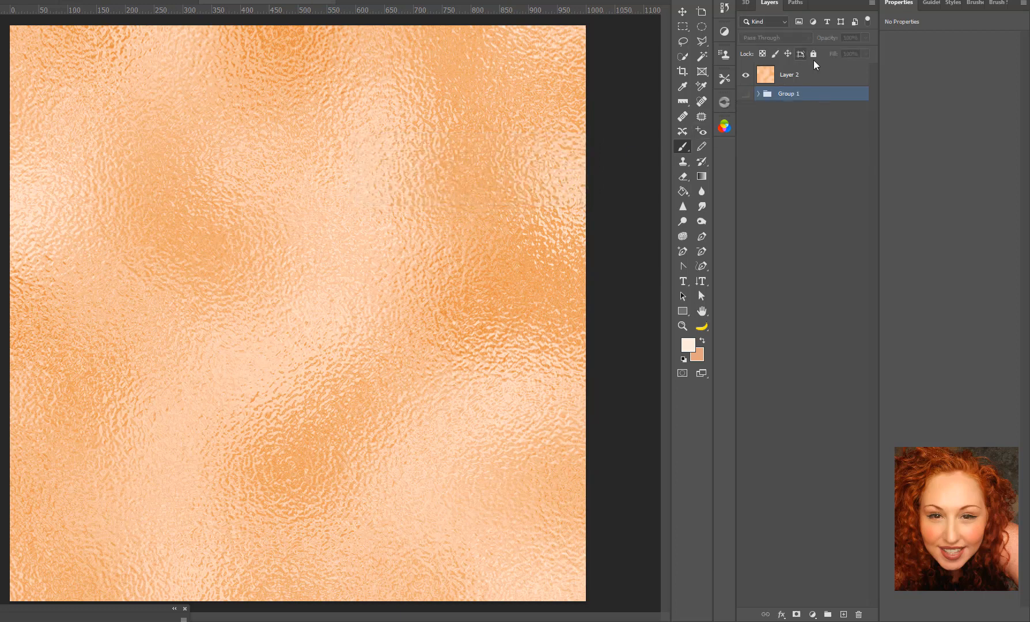
left_click(813, 54)
Add a second Gradient Map adjustment layer above Layer 2 with the default layer options.
left_click(776, 76)
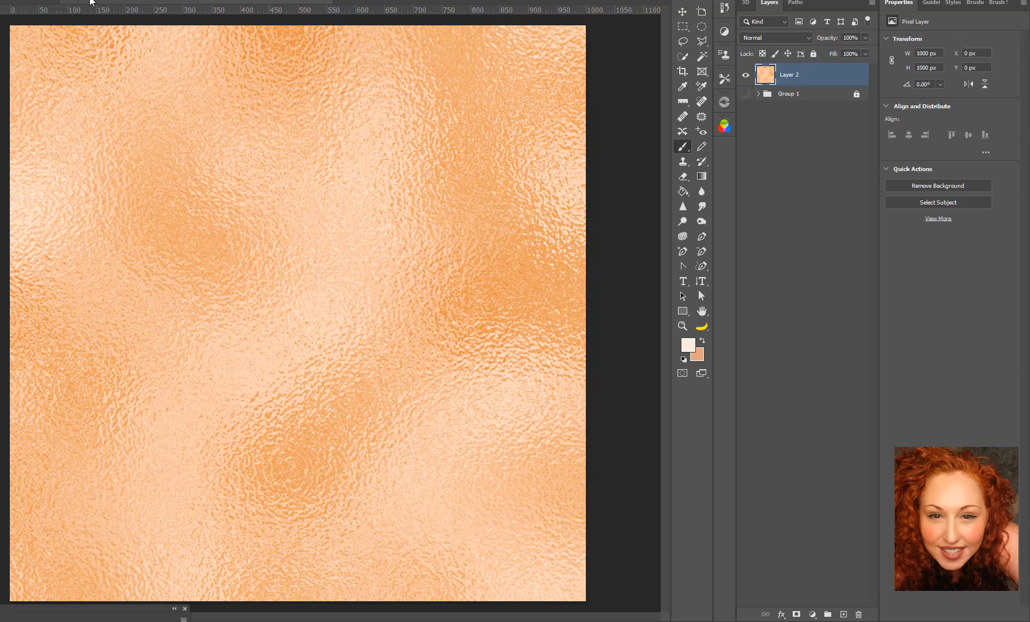
left_click(12, 0)
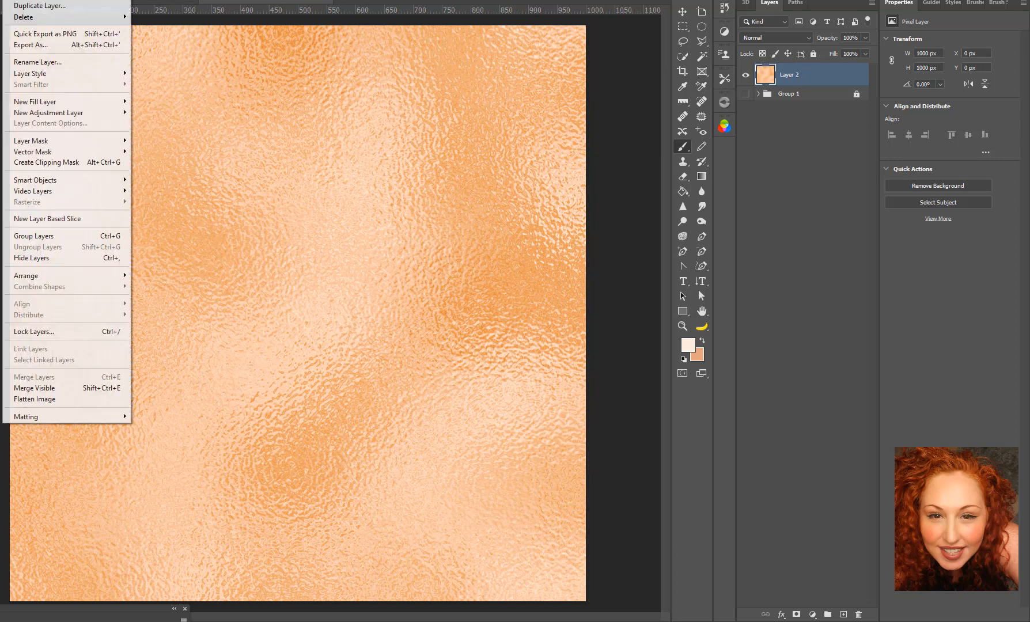
mouse_move(46, 113)
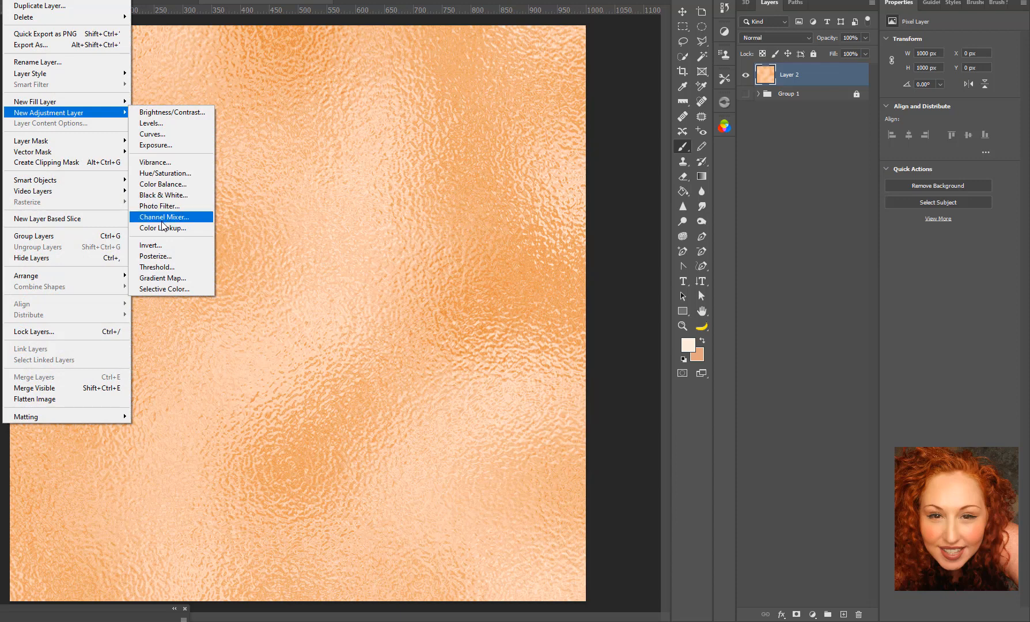
left_click(163, 277)
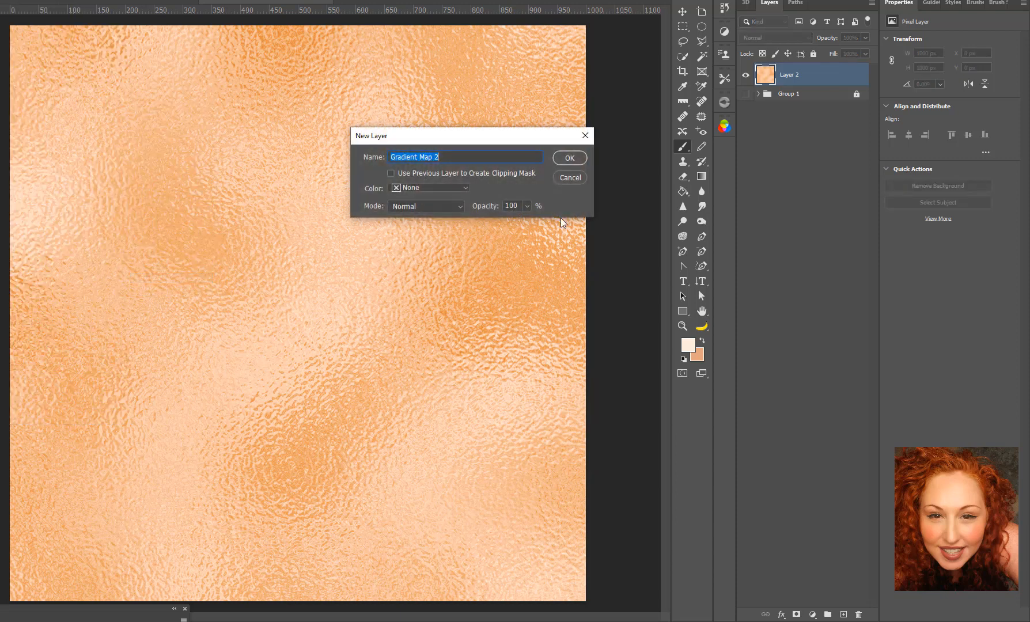
left_click(568, 158)
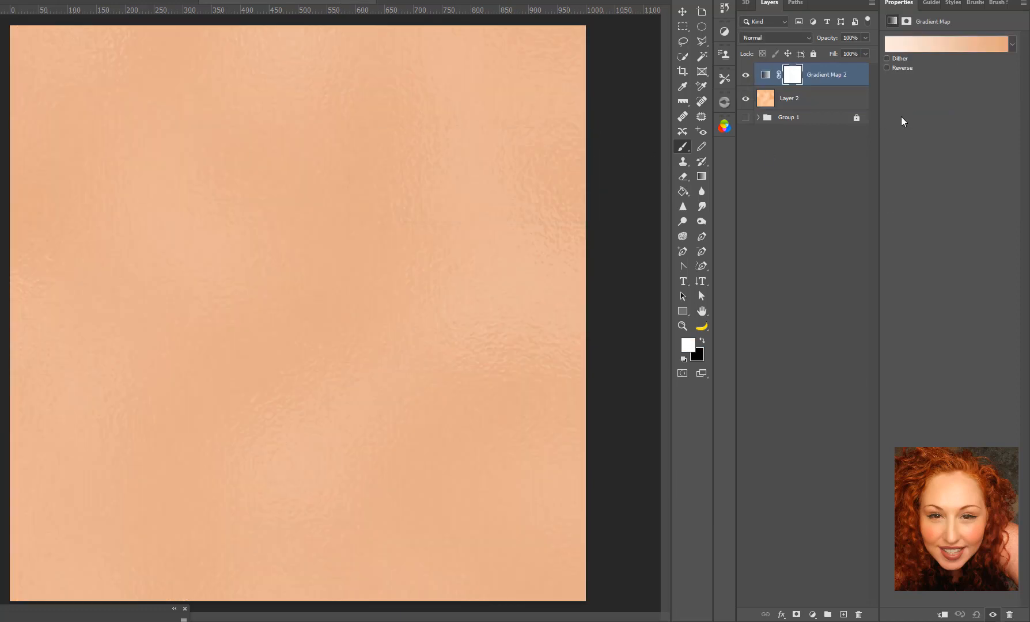
Set Gradient Map 2 to Color Dodge blending with 12% fill.
left_click(779, 36)
left_click(755, 142)
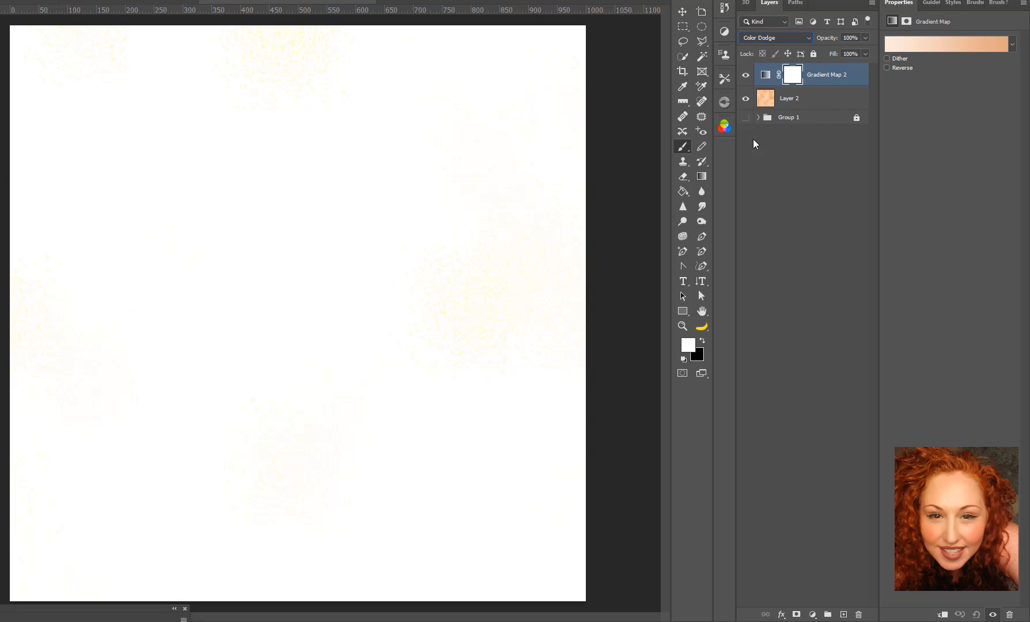
left_click(865, 54)
left_click_drag(825, 65, 823, 64)
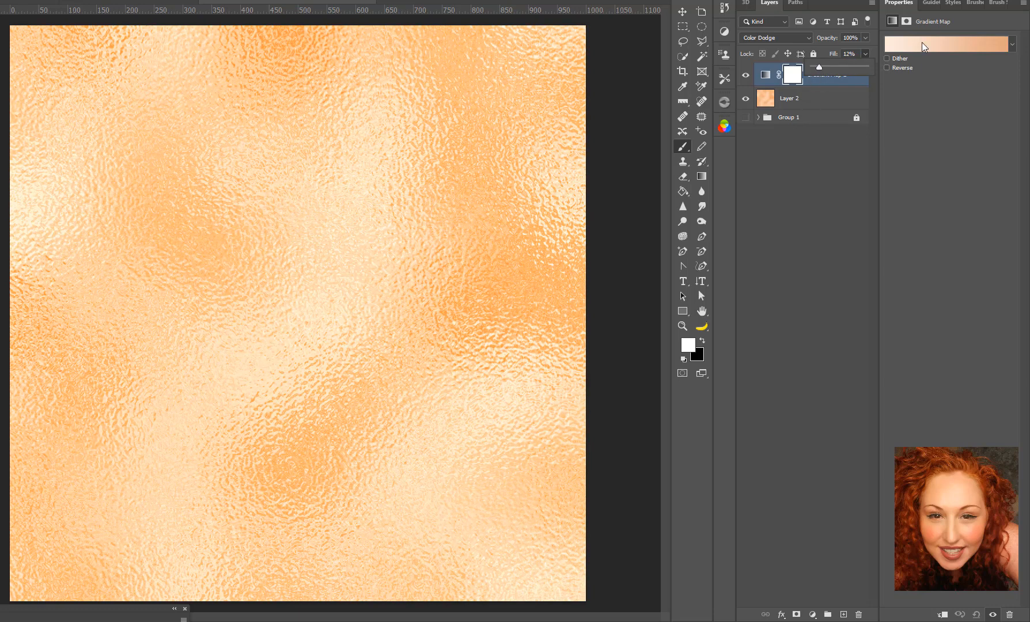
Try brown and orange tones for the end colour stop of Gradient Map 2's gradient, and settle on near-black #151312.
left_click(983, 40)
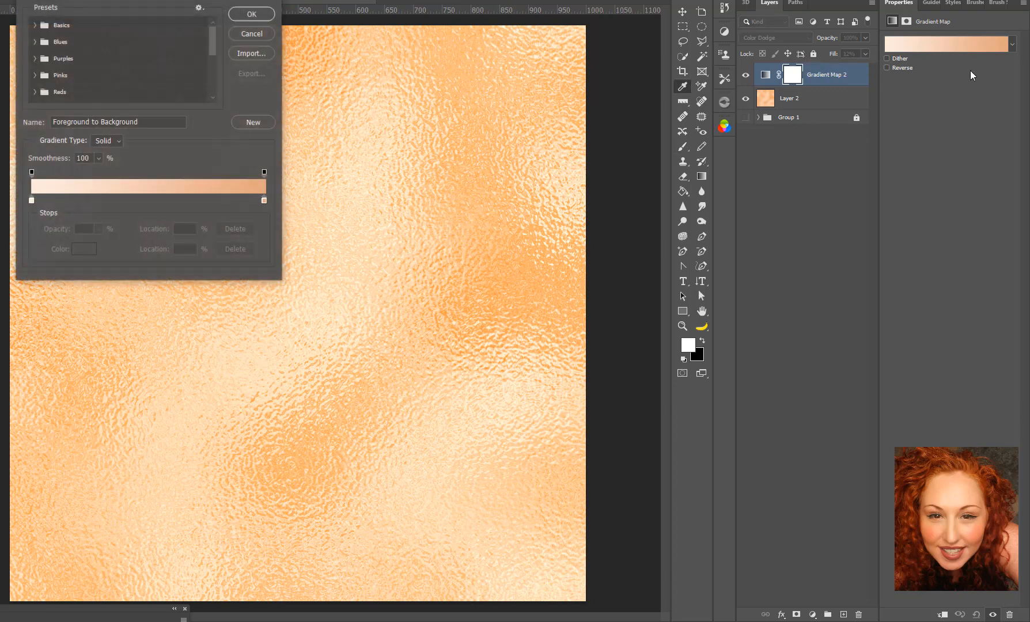
left_click(264, 201)
double_click(265, 201)
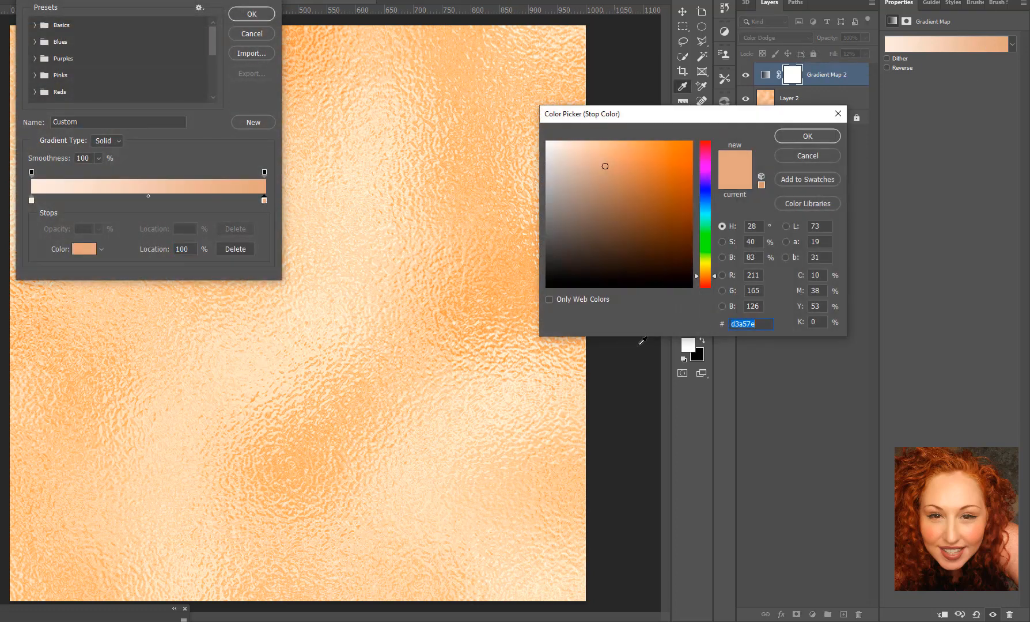
left_click(622, 211)
left_click_drag(622, 212, 621, 237)
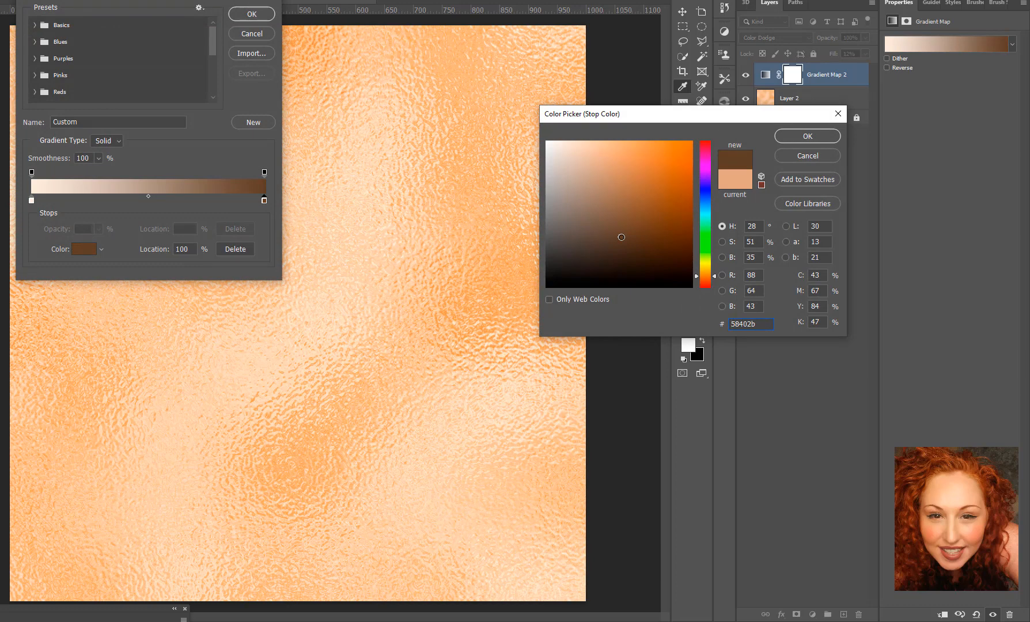
left_click(659, 234)
left_click(671, 225)
left_click(648, 228)
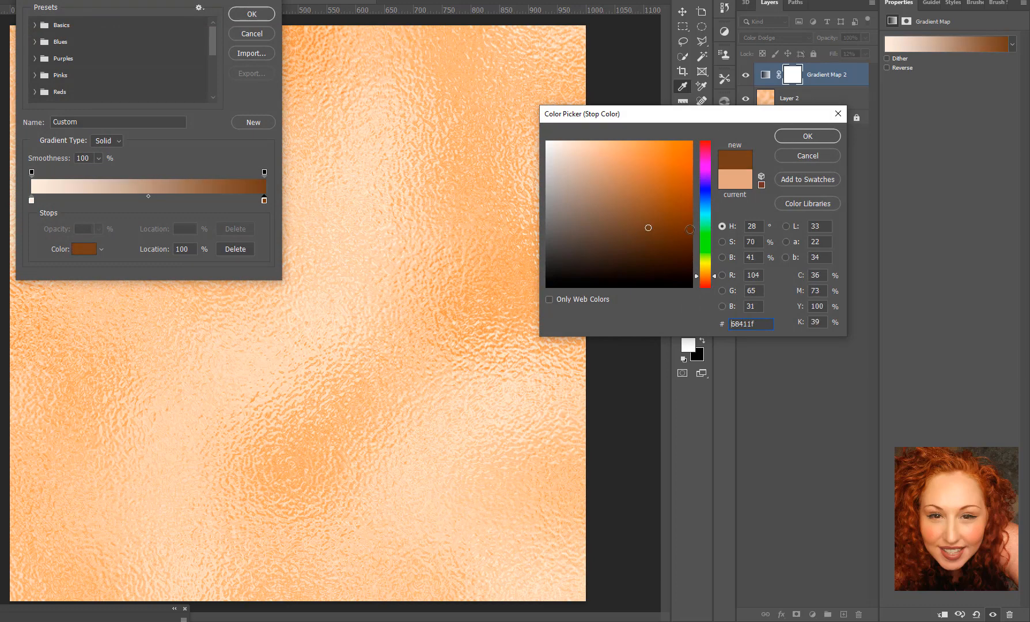
left_click_drag(698, 280, 698, 273)
left_click(680, 191)
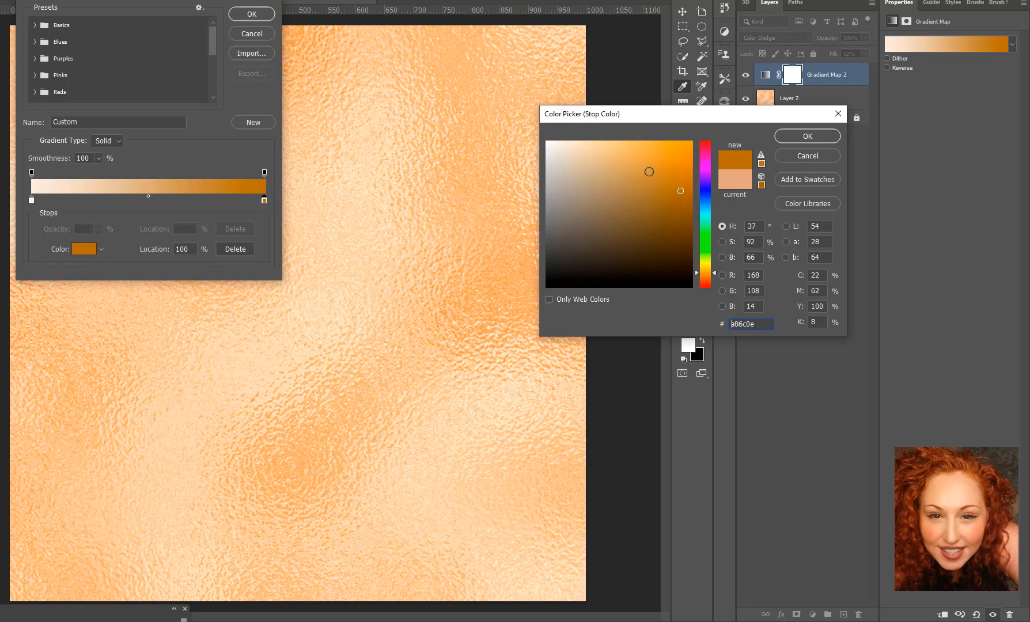
left_click(672, 149)
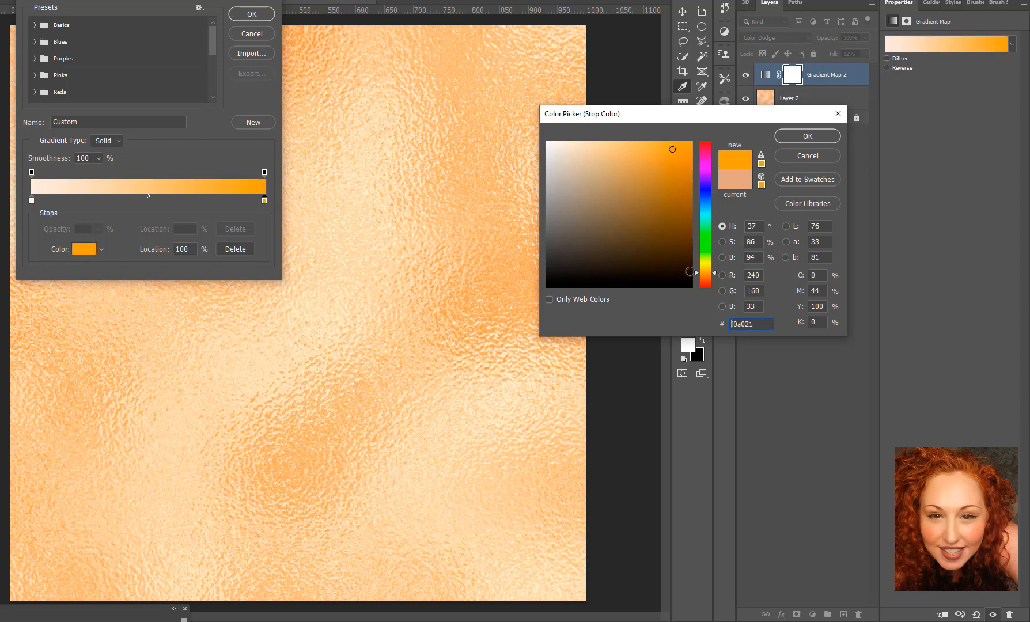
left_click(700, 280)
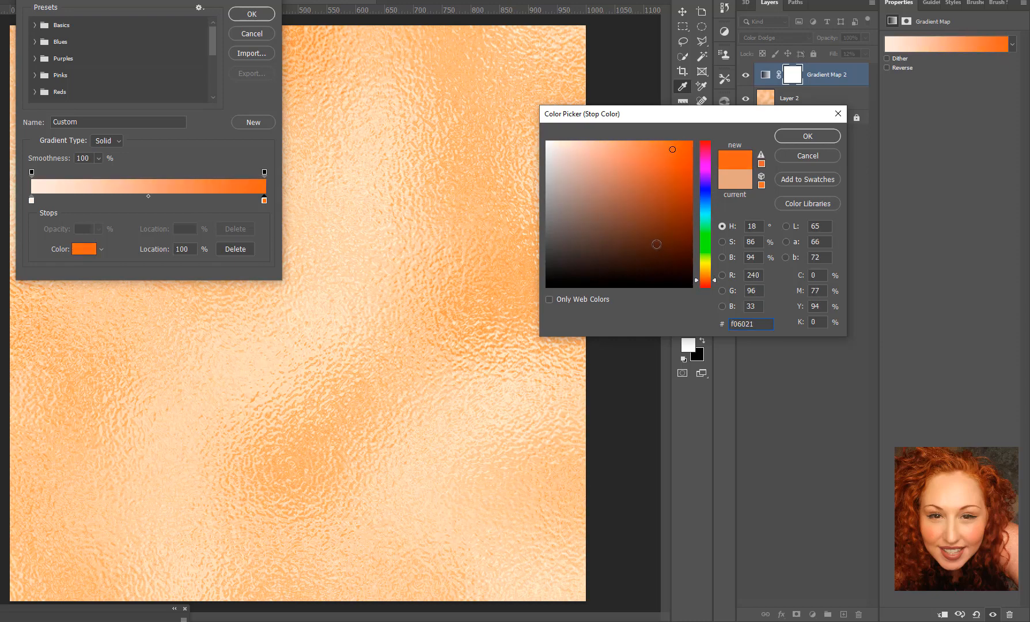
left_click(655, 239)
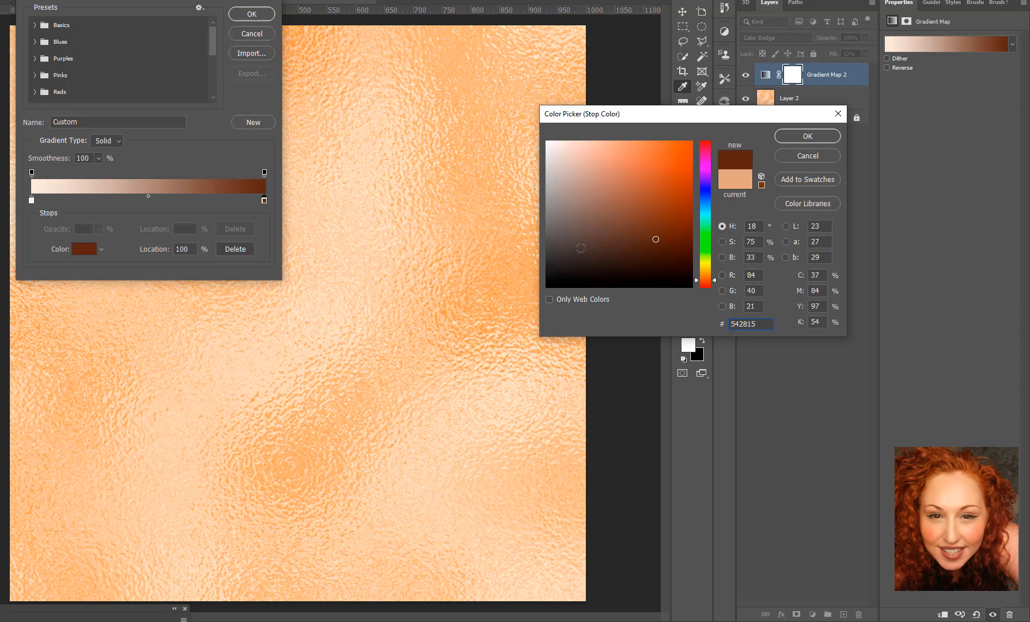
left_click_drag(548, 273, 565, 275)
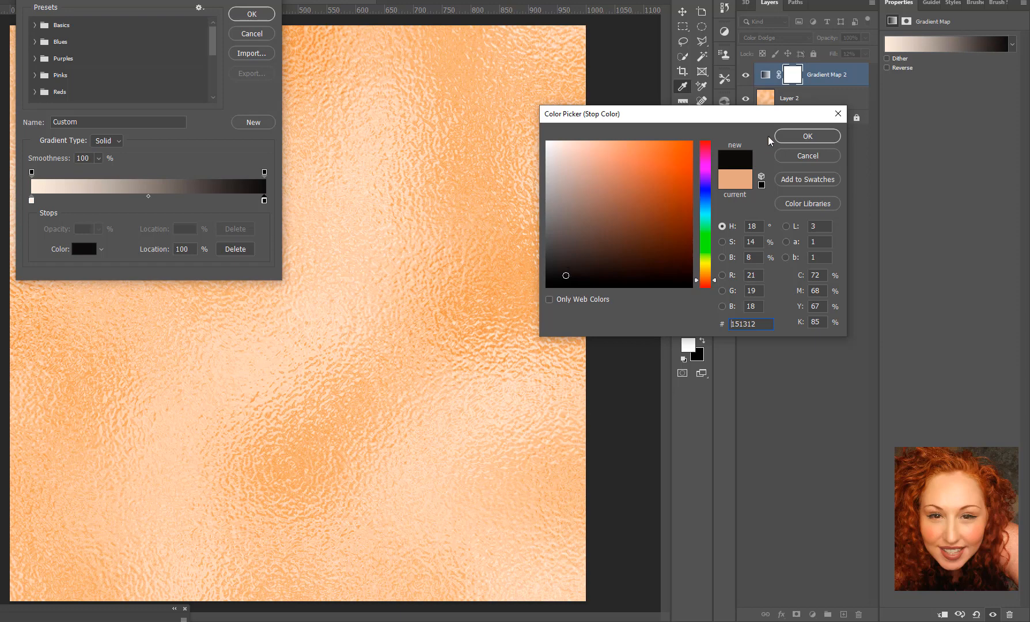
left_click(806, 137)
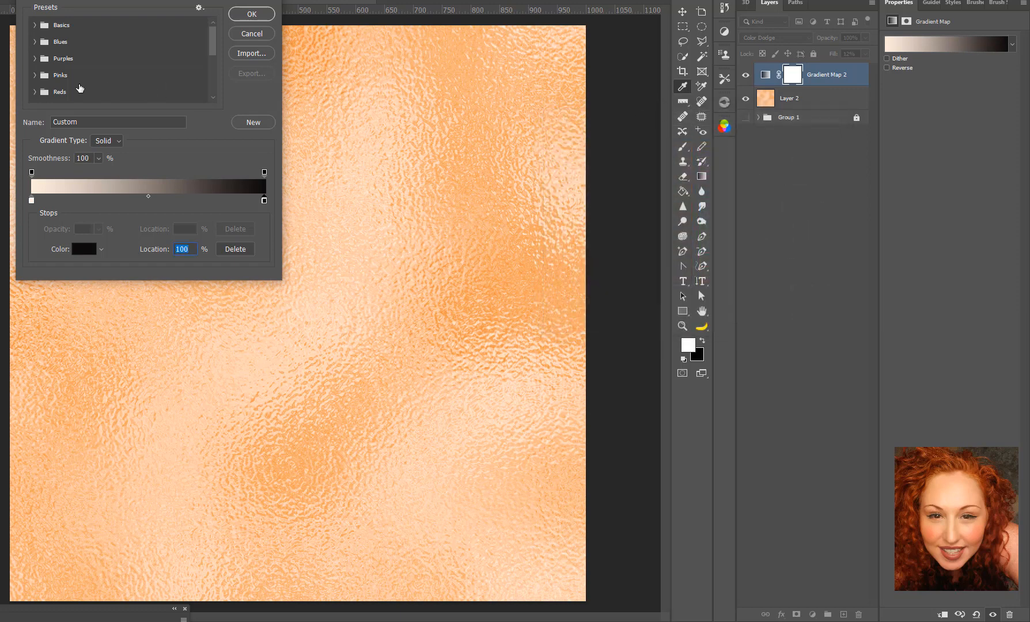
left_click(256, 18)
Change Gradient Map 2's blending mode to Screen.
left_click(765, 38)
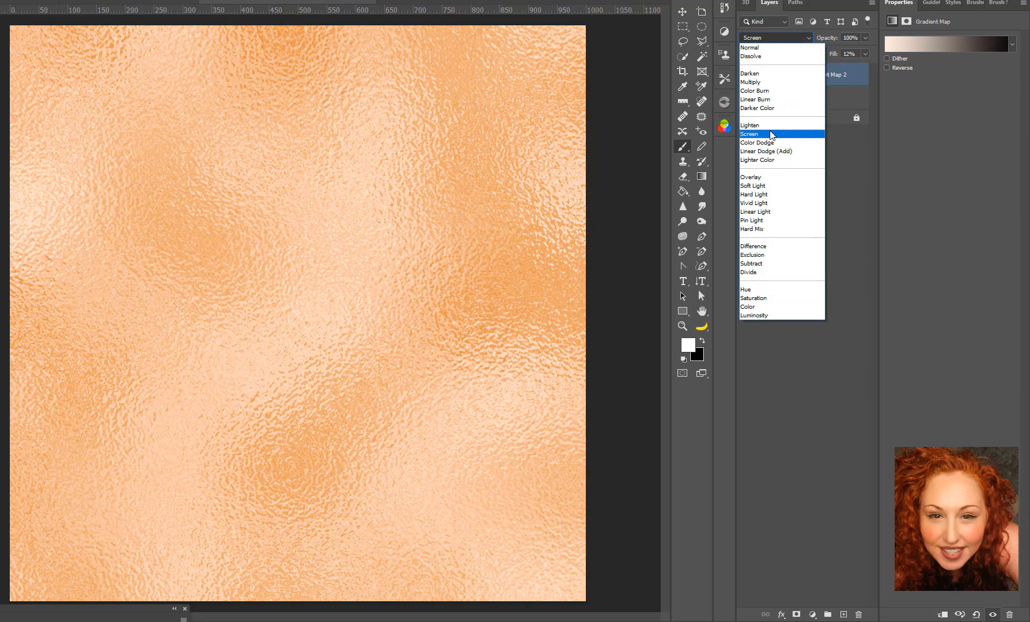
left_click(771, 135)
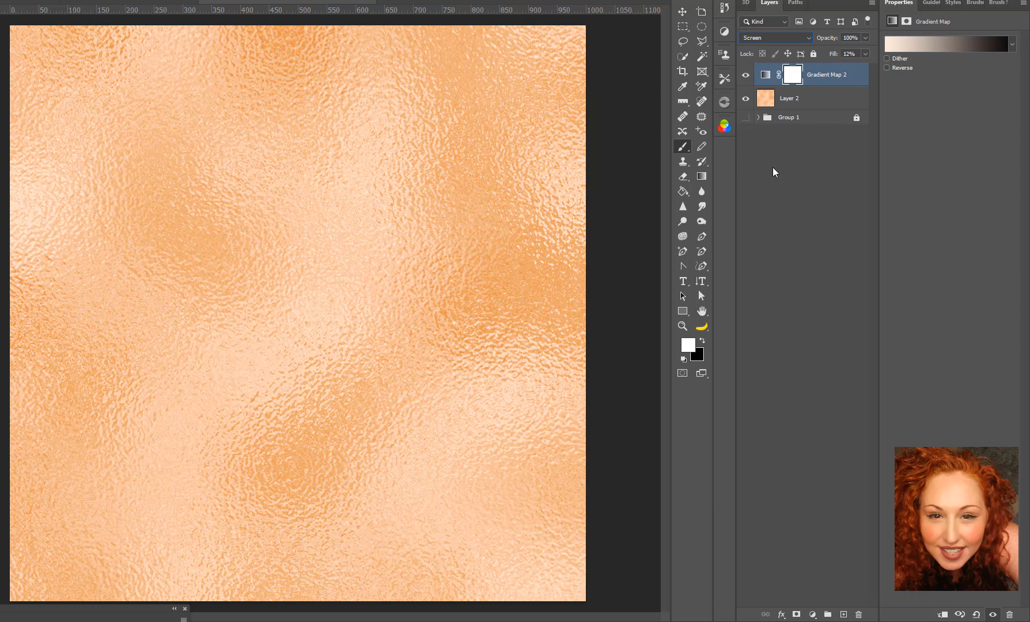
Compare the image with and without Gradient Map 2, and set that layer's fill to 15%.
left_click(743, 76)
left_click(744, 75)
left_click(865, 54)
left_click_drag(825, 67, 824, 67)
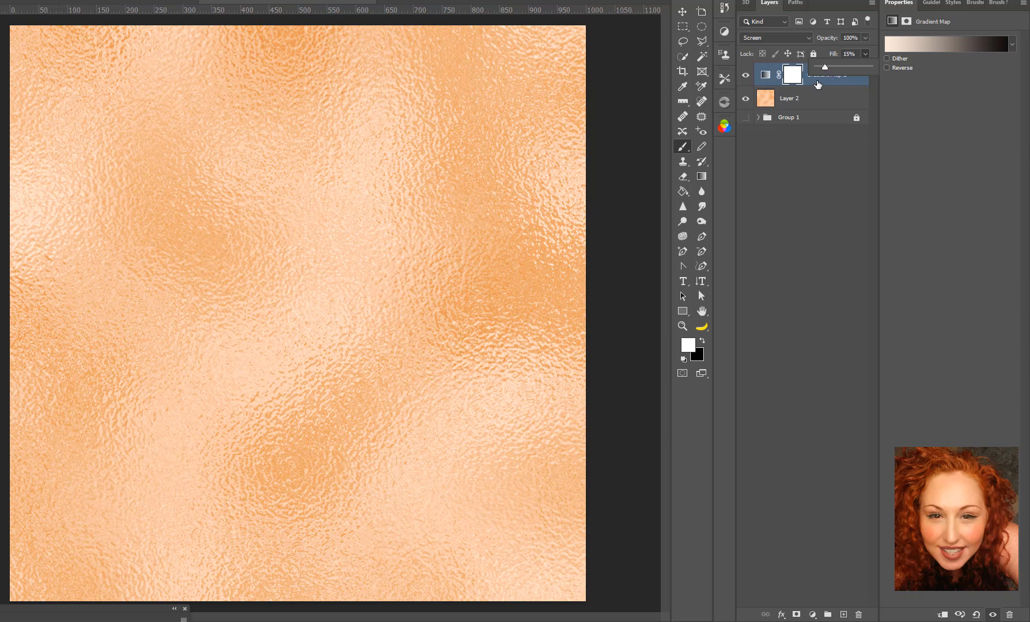
left_click(817, 83)
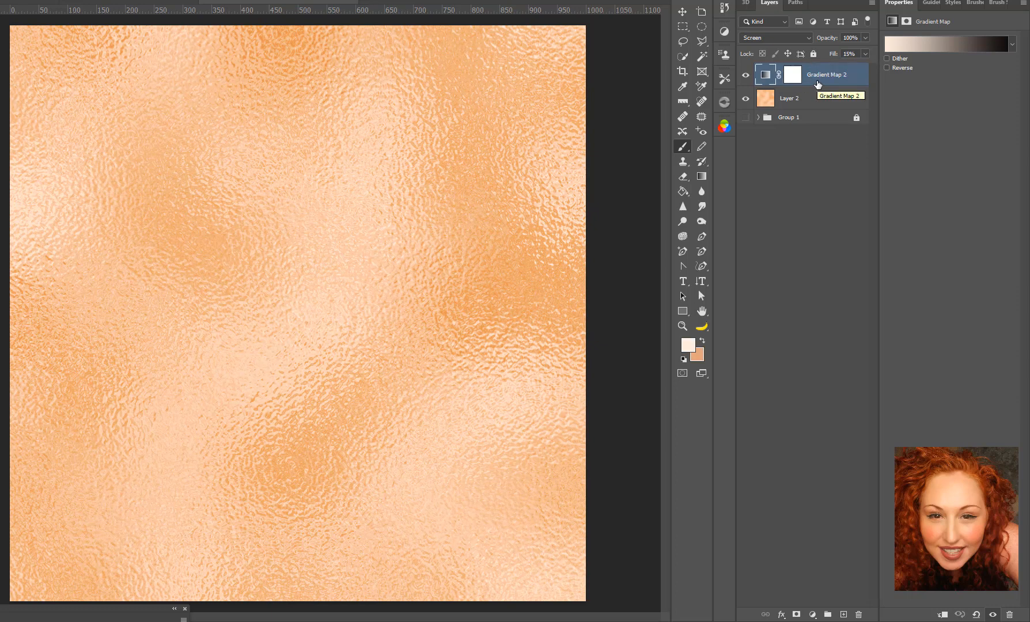
Stamp all visible layers into a new layer on top, and duplicate it under the default name.
key("ctrl+shift+alt+e")
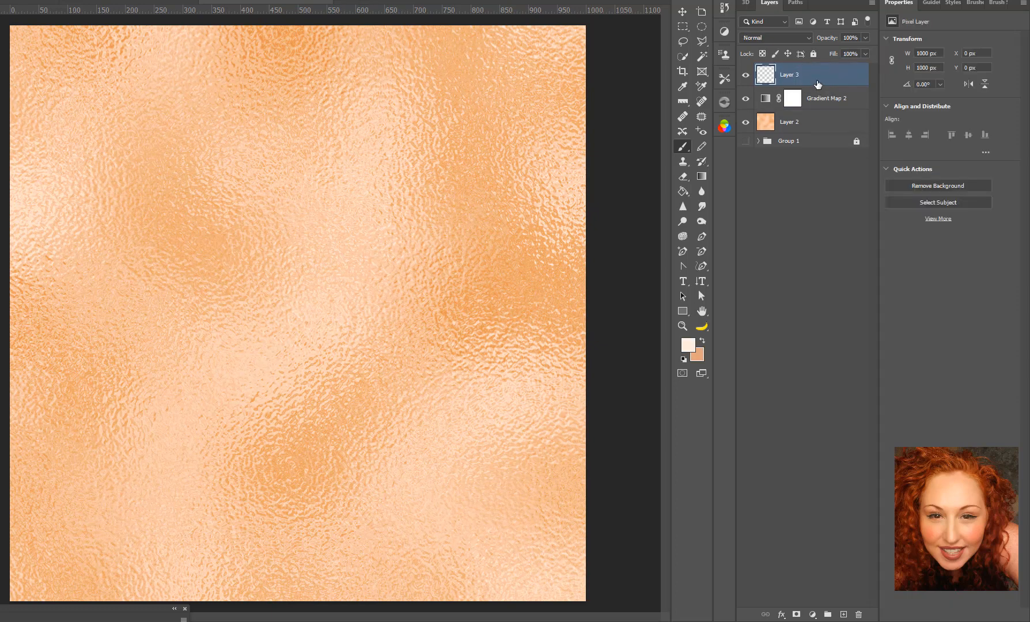
right_click(809, 70)
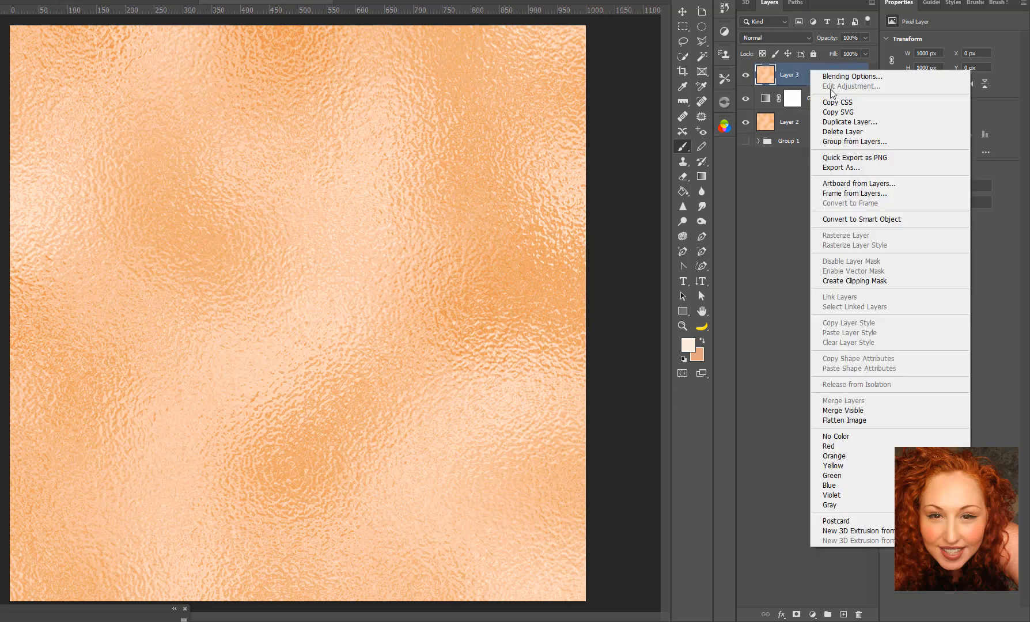
left_click(843, 121)
left_click(568, 147)
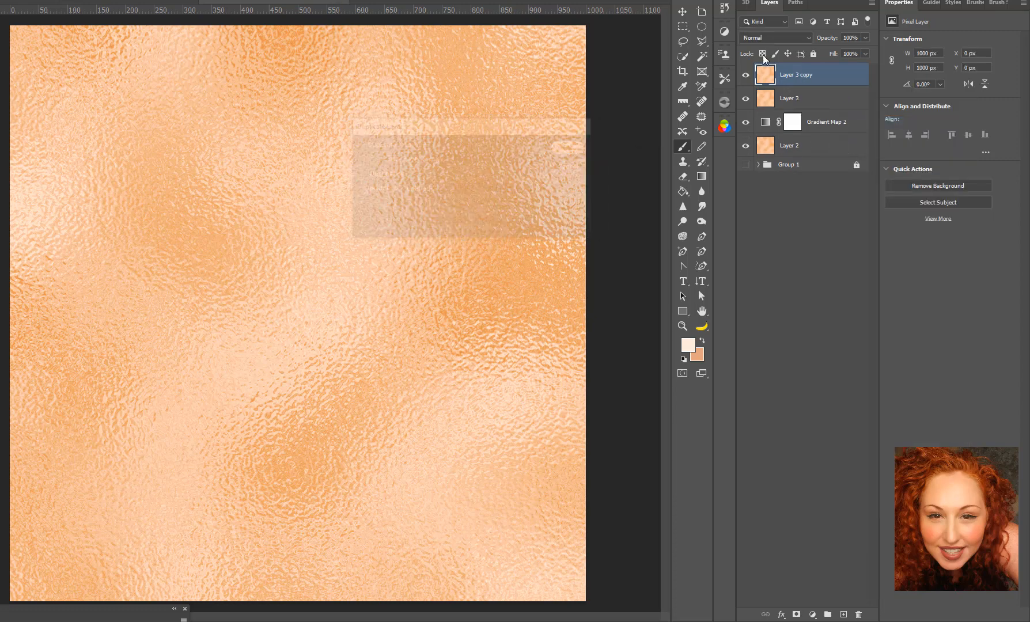
Set Layer 3 copy to Multiply blending with 33% fill.
left_click(769, 37)
left_click(758, 83)
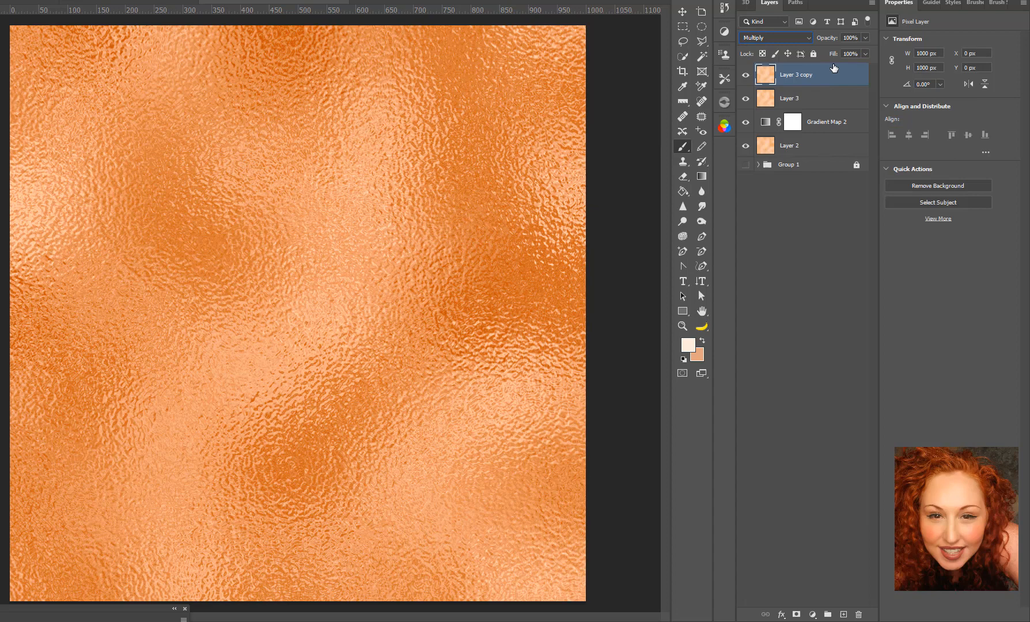
left_click(864, 54)
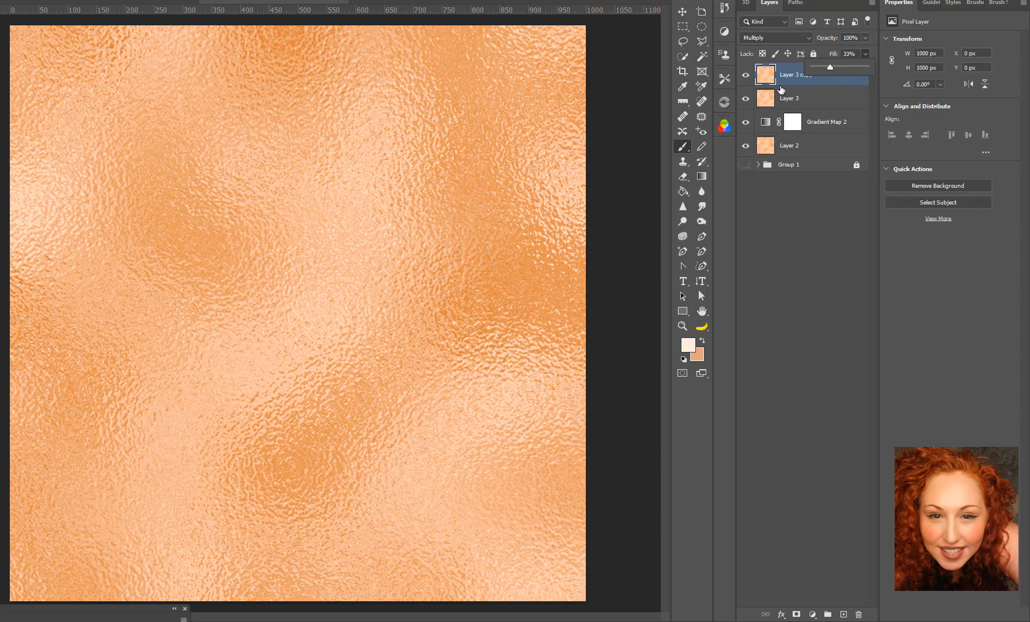
left_click(779, 76)
Stamp the visible layers into a new top layer and delete every layer beneath it, including the locked Group 1.
key("ctrl+shift+alt+e")
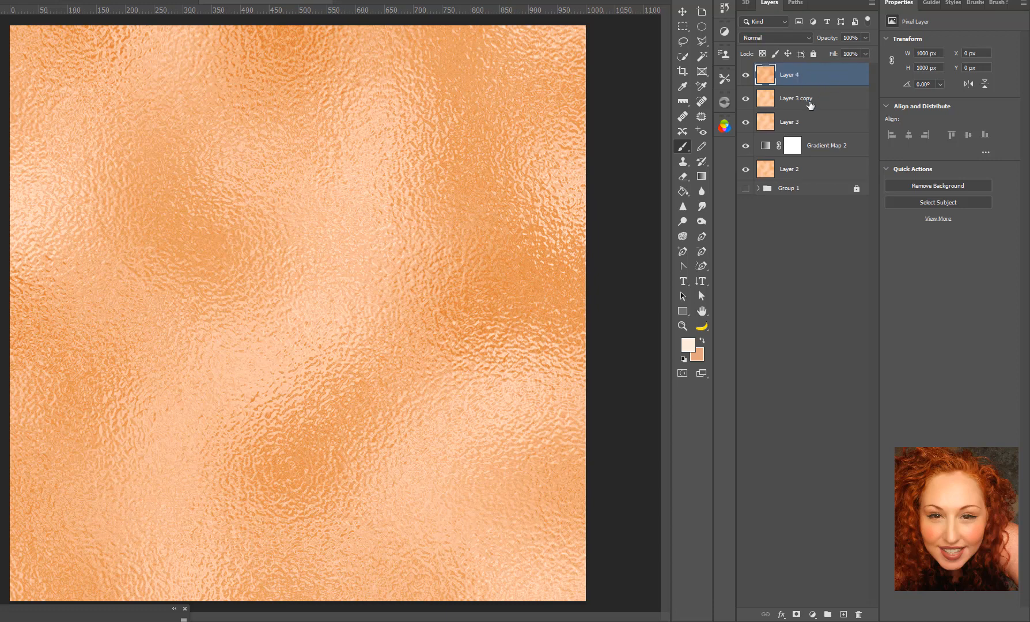
left_click(810, 103)
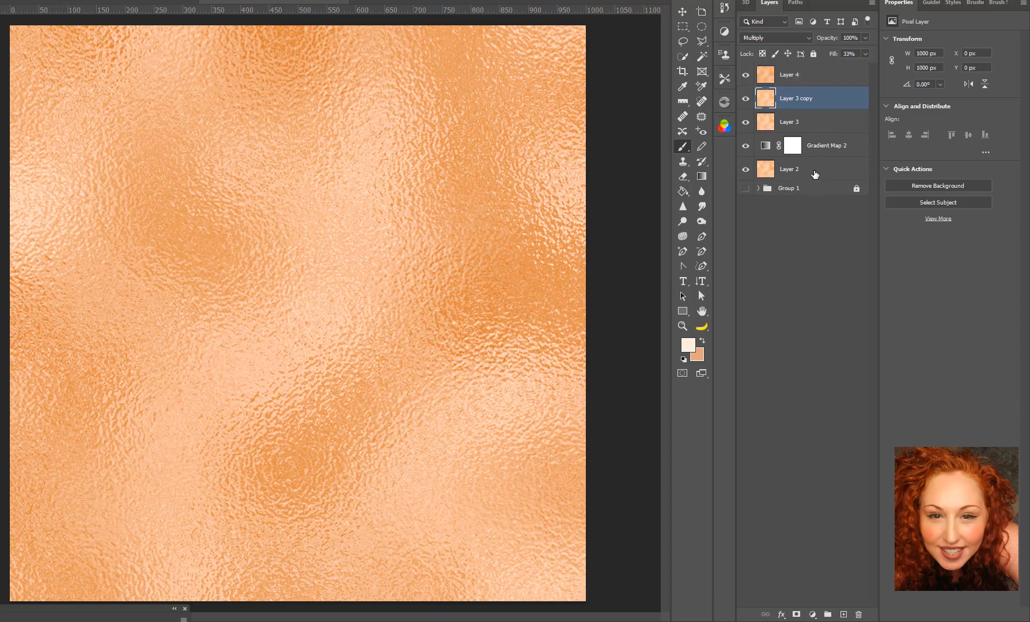
left_click(812, 171, "shift")
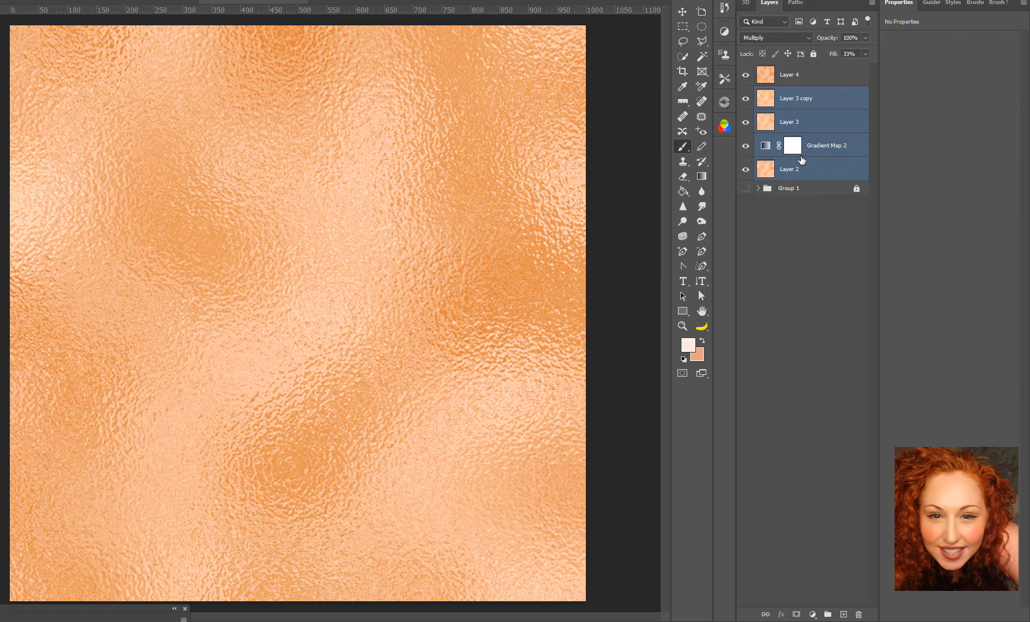
key("Delete")
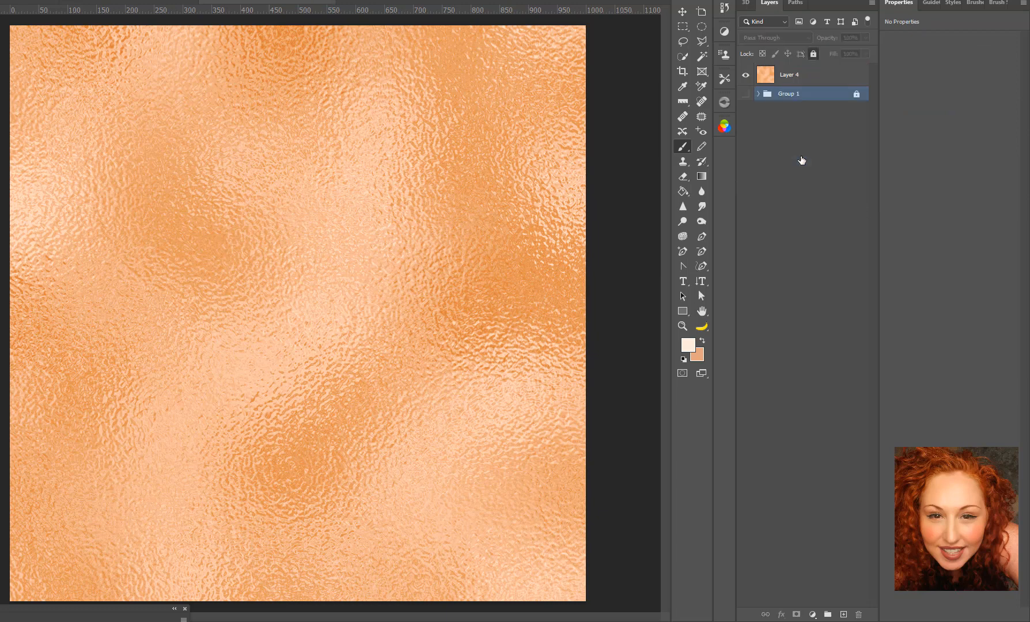
left_click(858, 96)
key("Delete")
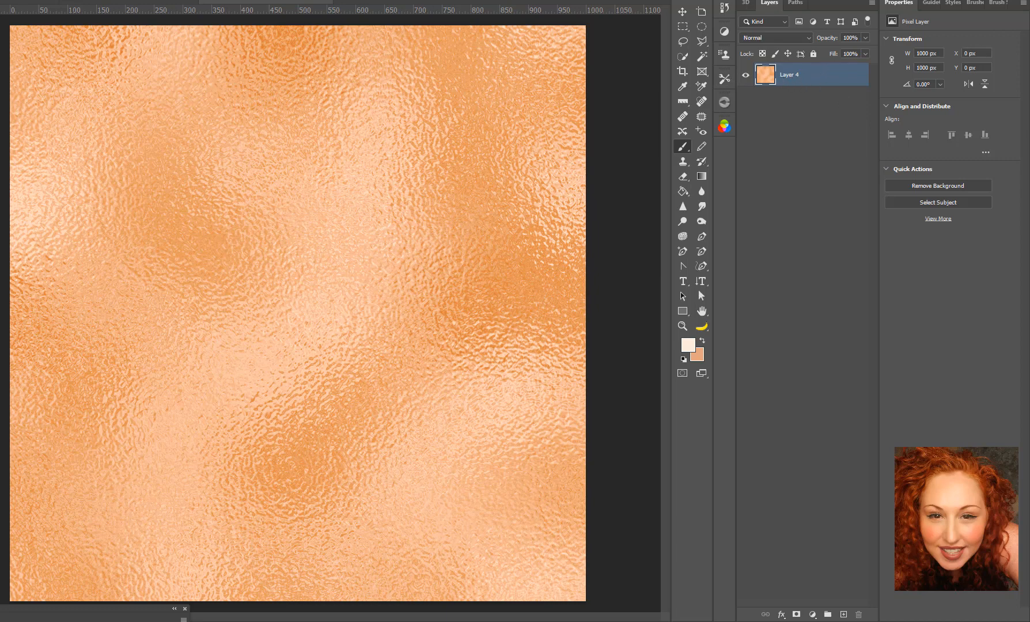
Apply Curves to Layer 4 with RGB points at input 68, output 51 and input 115, output 104, plus one upper point near the diagonal.
left_click(1, 1)
mouse_move(34, 1)
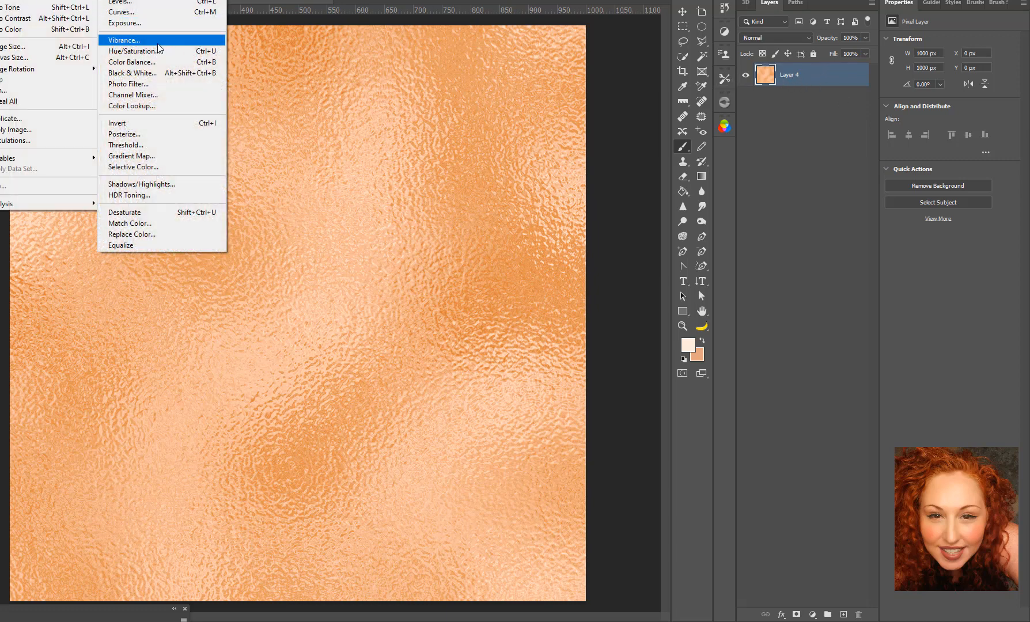
left_click(133, 13)
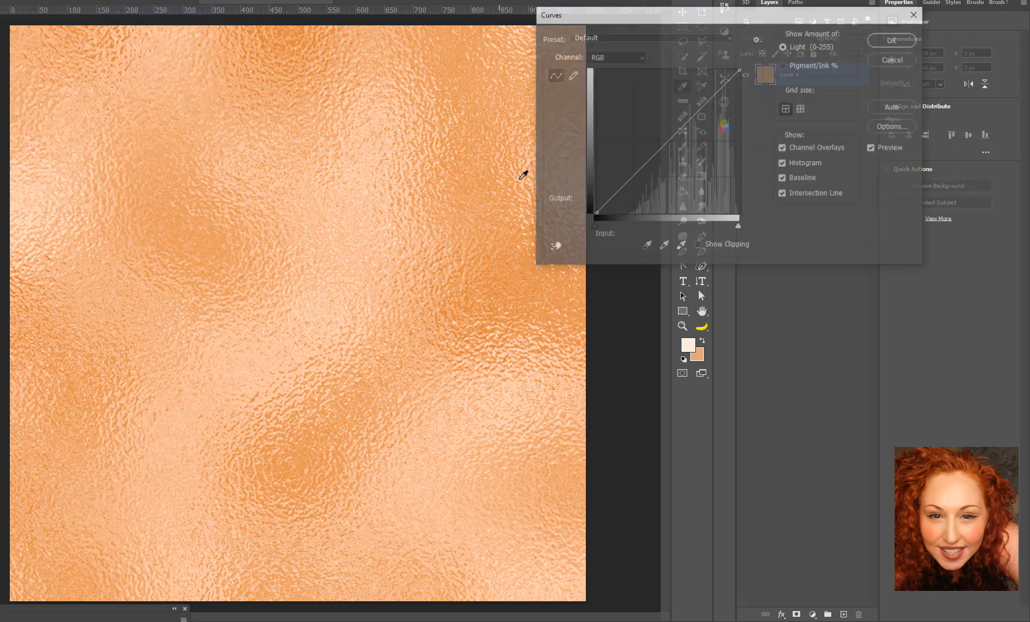
left_click(628, 179)
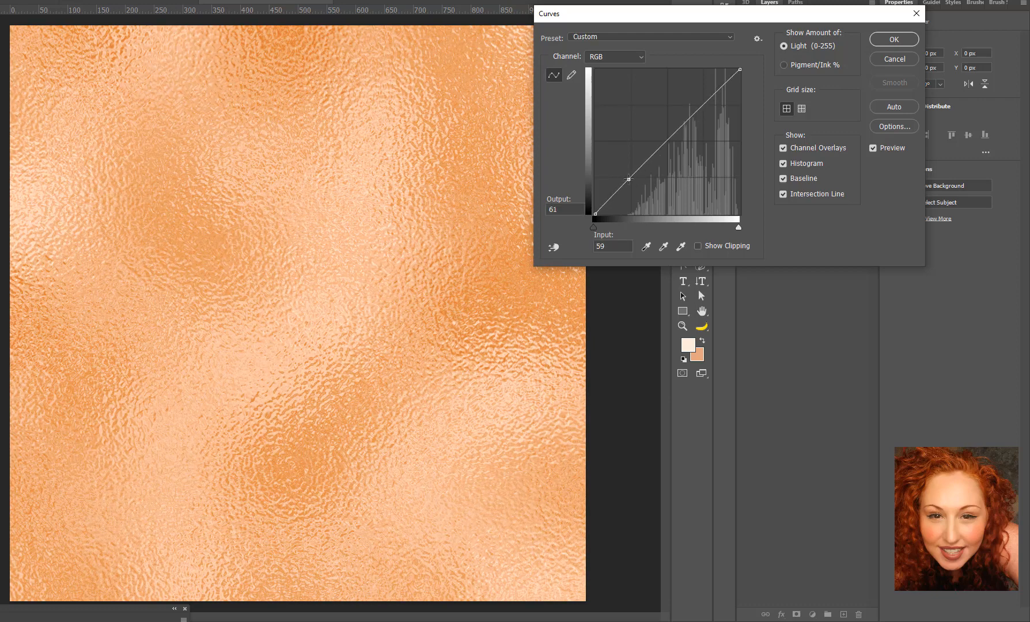
left_click_drag(628, 179, 633, 184)
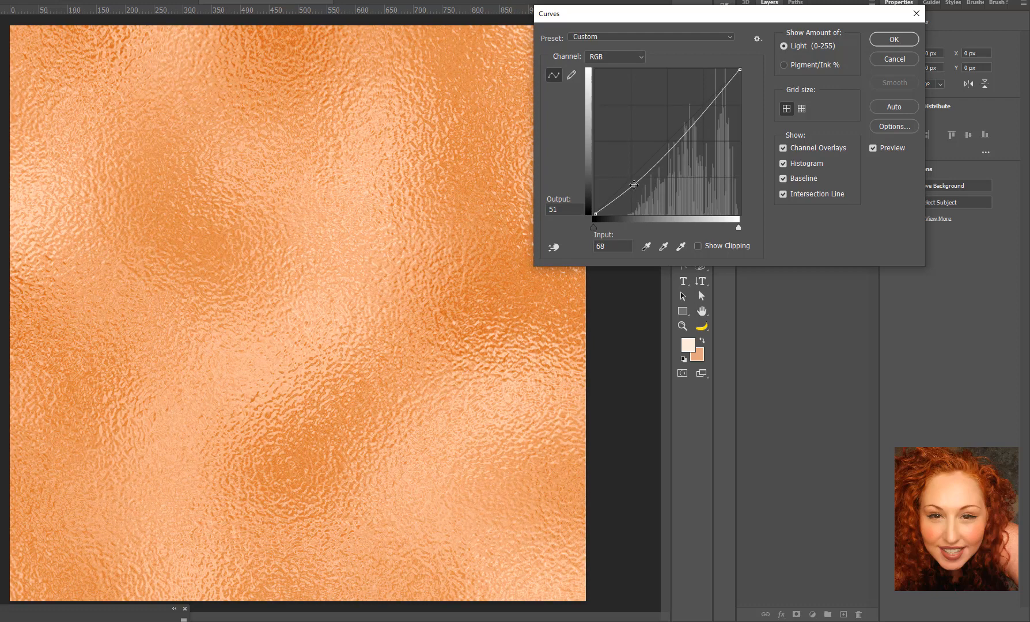
left_click_drag(691, 124, 693, 122)
left_click_drag(664, 155, 660, 155)
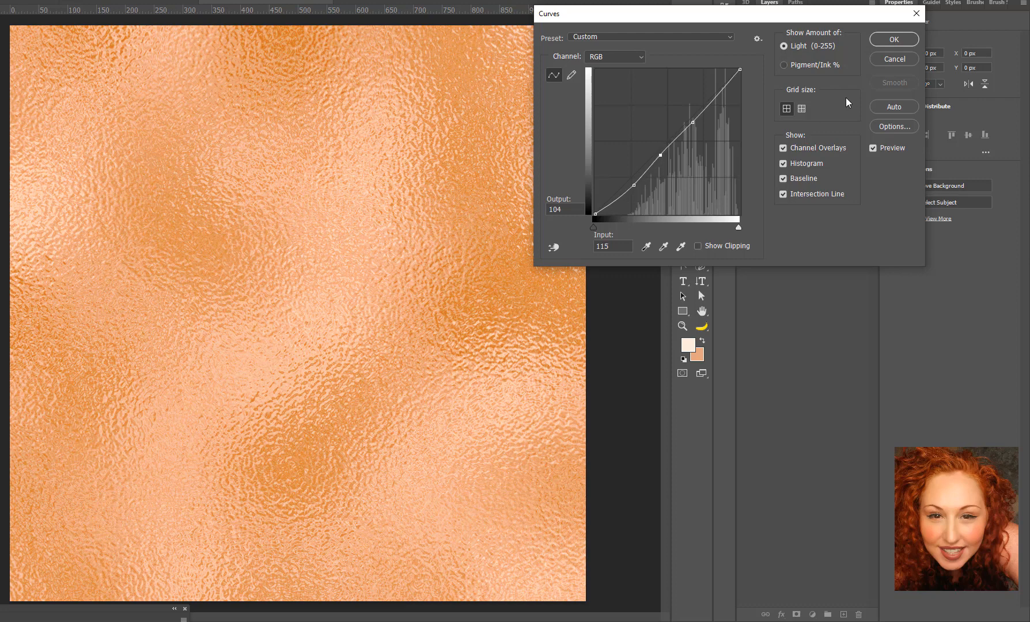
left_click(892, 39)
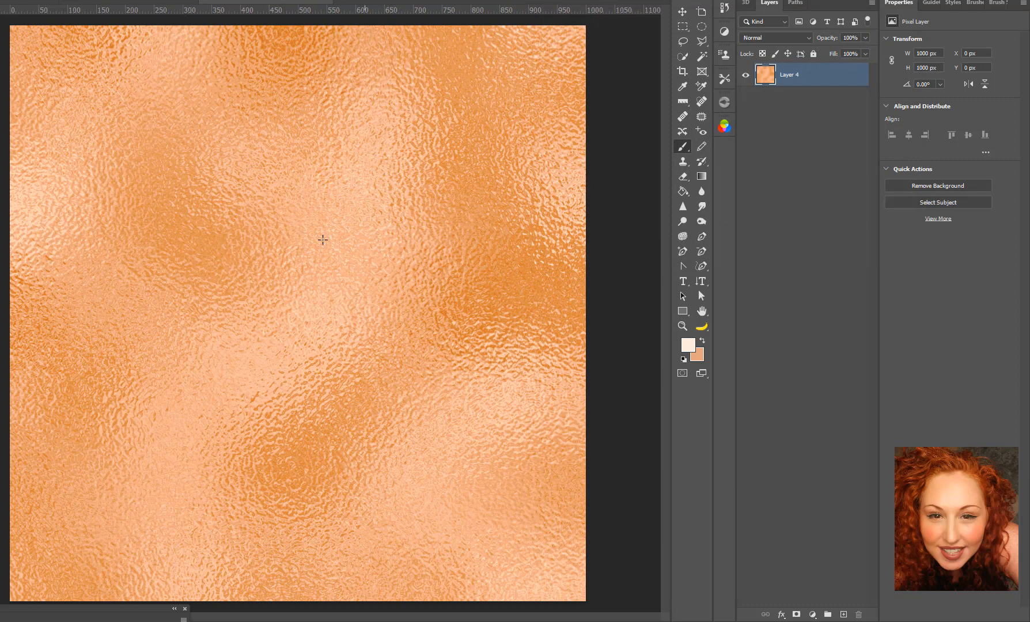
Apply Selective Color to Layer 4's Whites with Yellow -69% and Black -58%, and run Auto Tone on the layer.
left_click(0, 0)
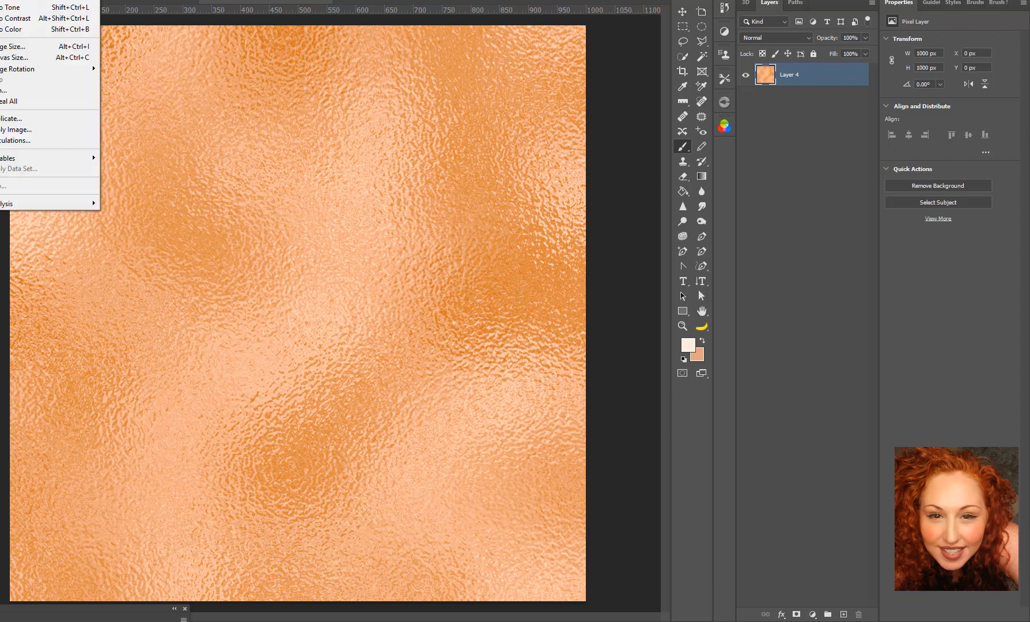
mouse_move(79, 4)
left_click(150, 167)
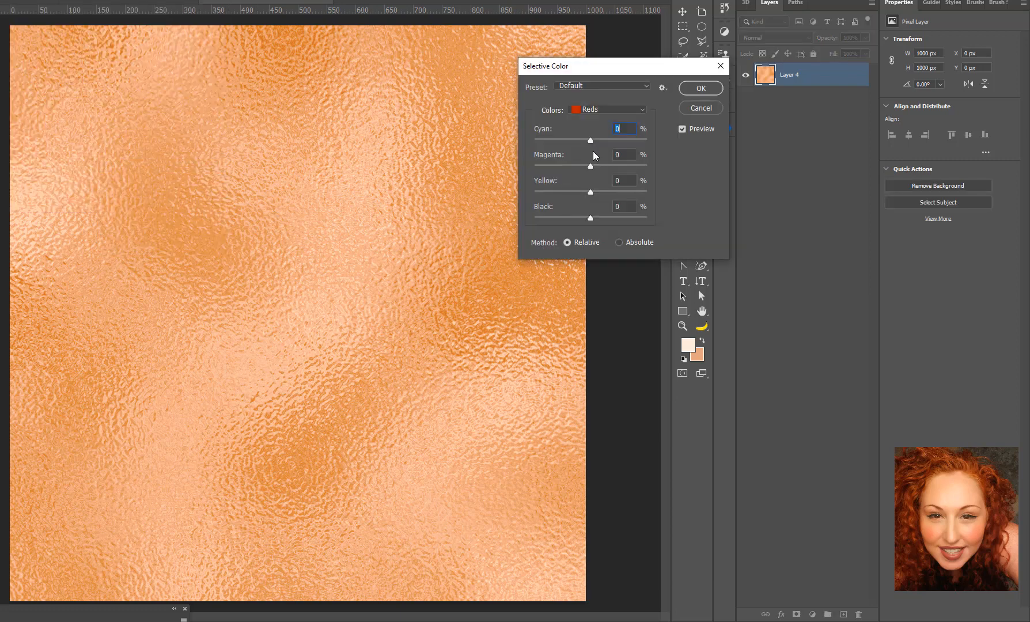
left_click(600, 107)
left_click(598, 176)
left_click_drag(590, 192, 558, 215)
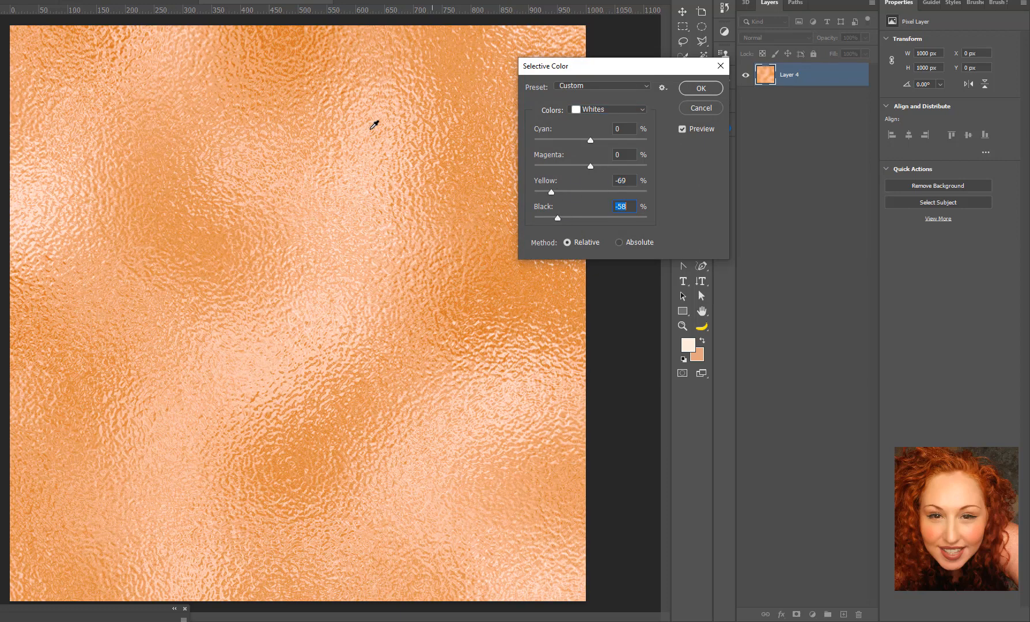
left_click(700, 88)
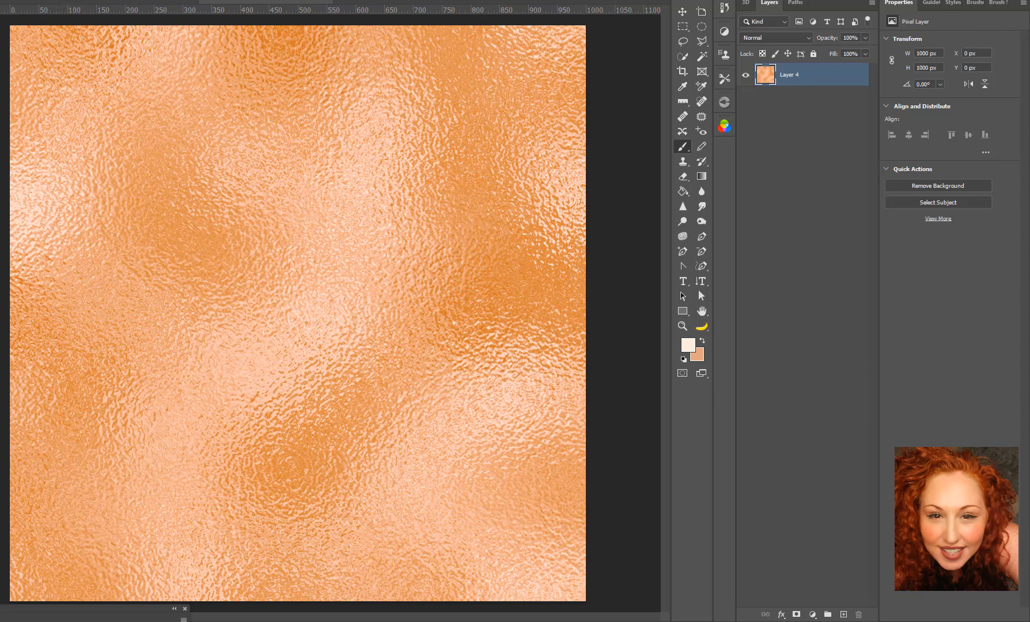
left_click(1, 0)
left_click(11, 8)
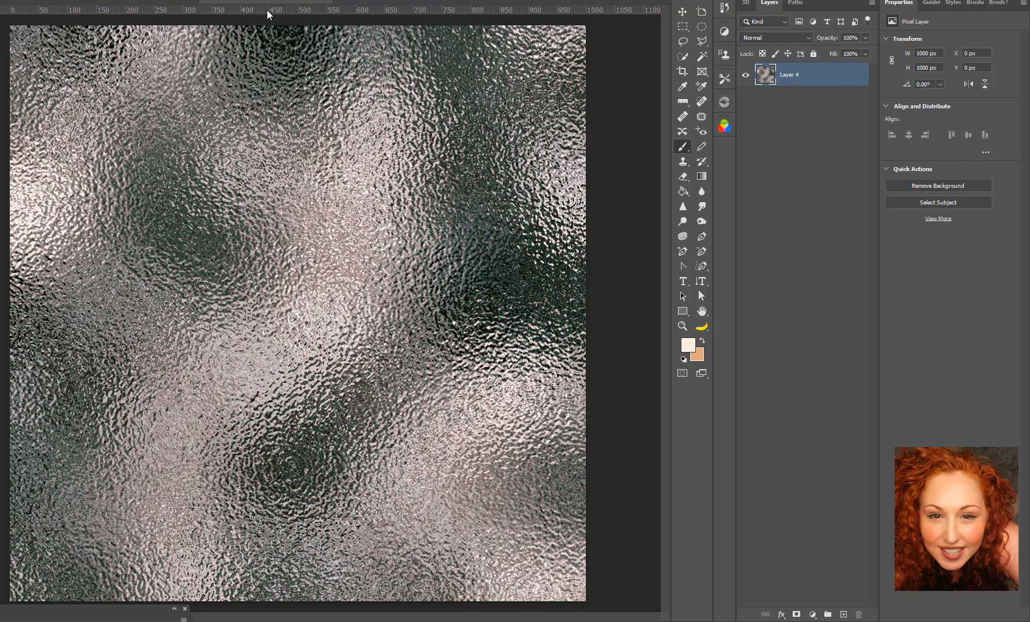
Place one horizontal and one vertical guide through the canvas centre, and add an empty layer above Layer 4.
left_click_drag(266, 10, 305, 317)
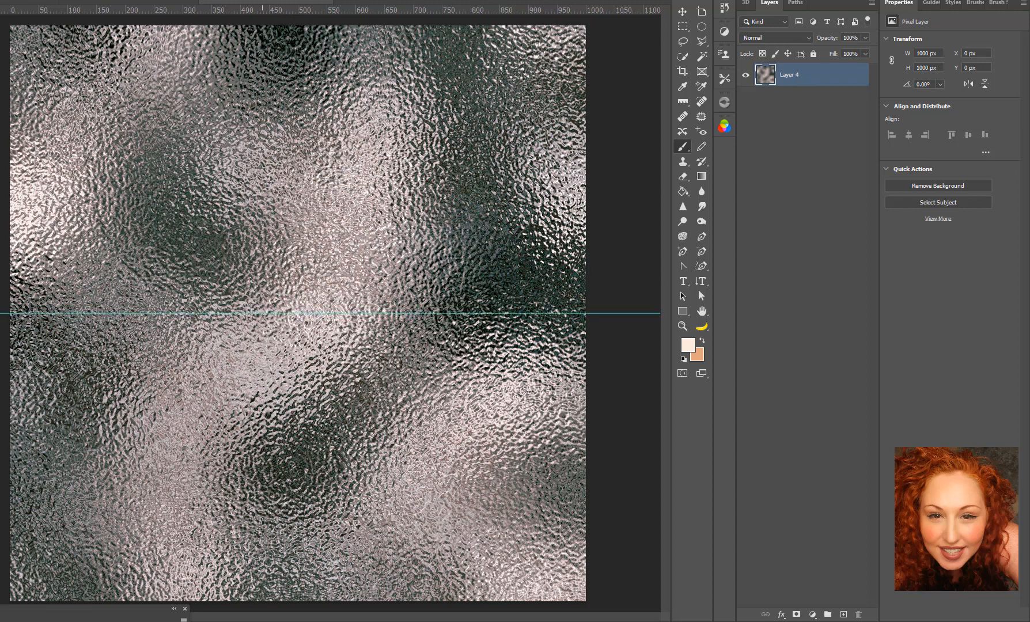
left_click_drag(4, 239, 300, 252)
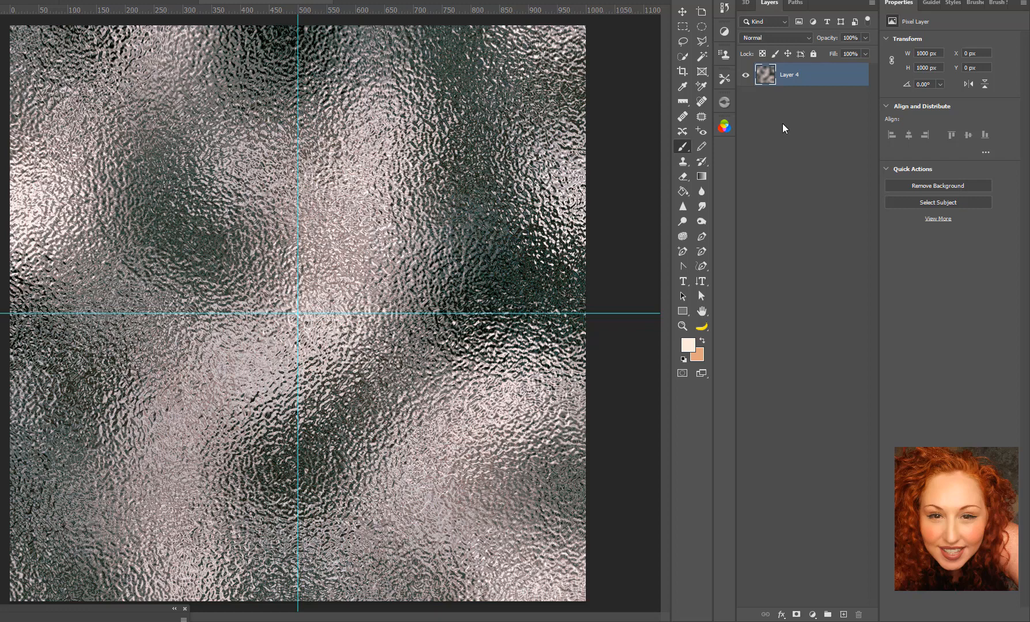
left_click(843, 614)
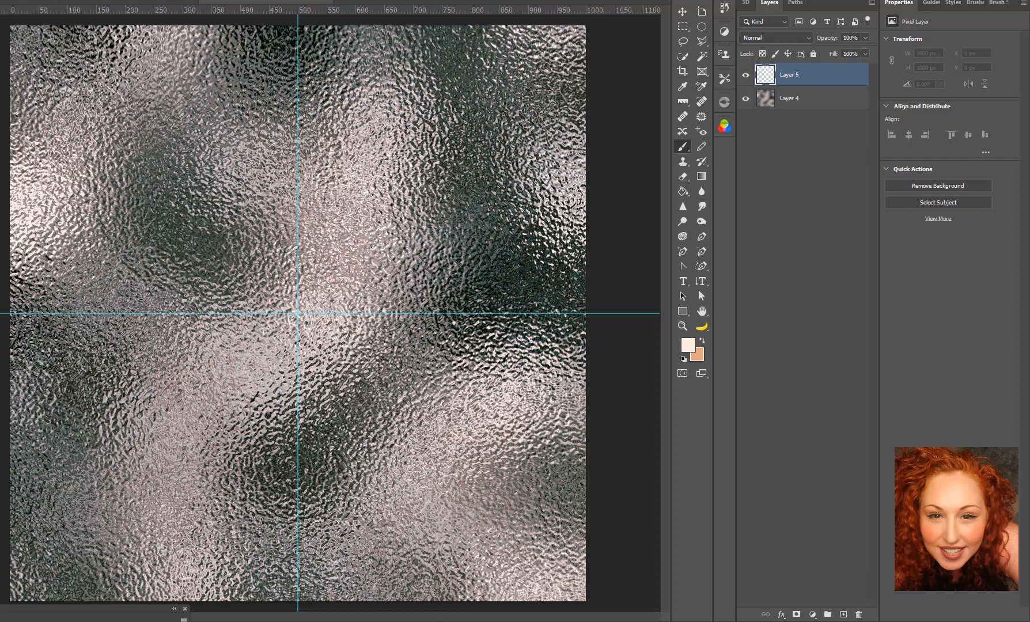
Copy the upper-left quadrant of Layer 4, bounded by the guides, and paste it into Layer 5.
left_click(683, 27)
left_click_drag(10, 25, 297, 312)
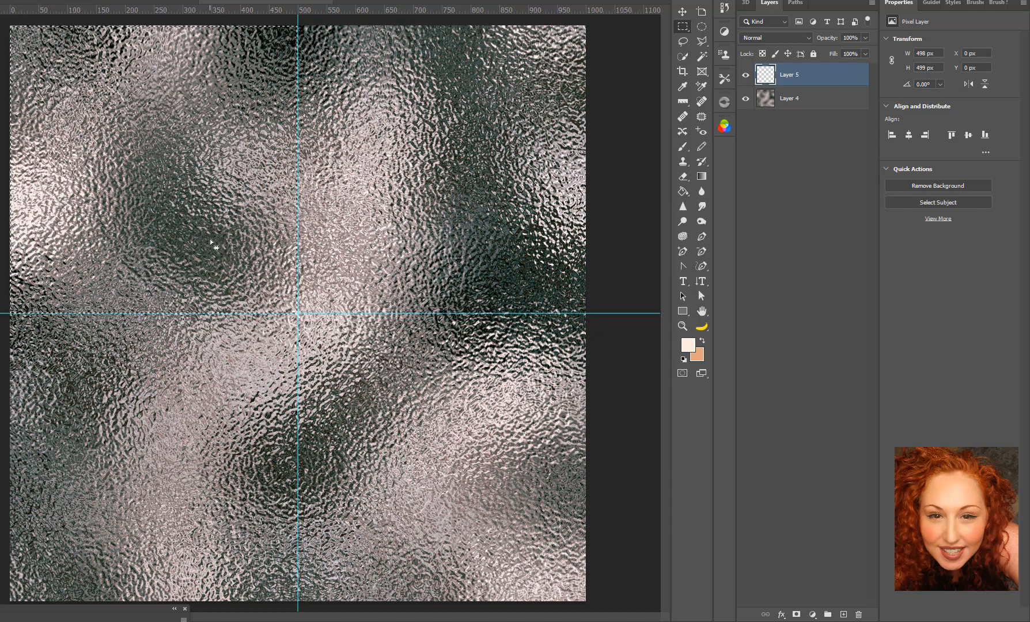
key("ctrl+c")
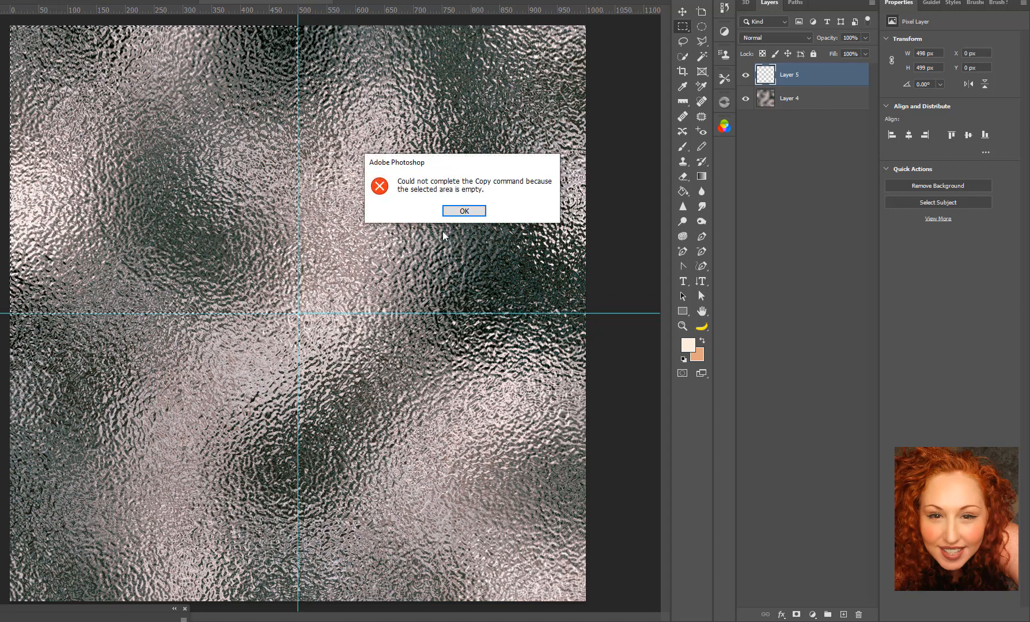
left_click(479, 211)
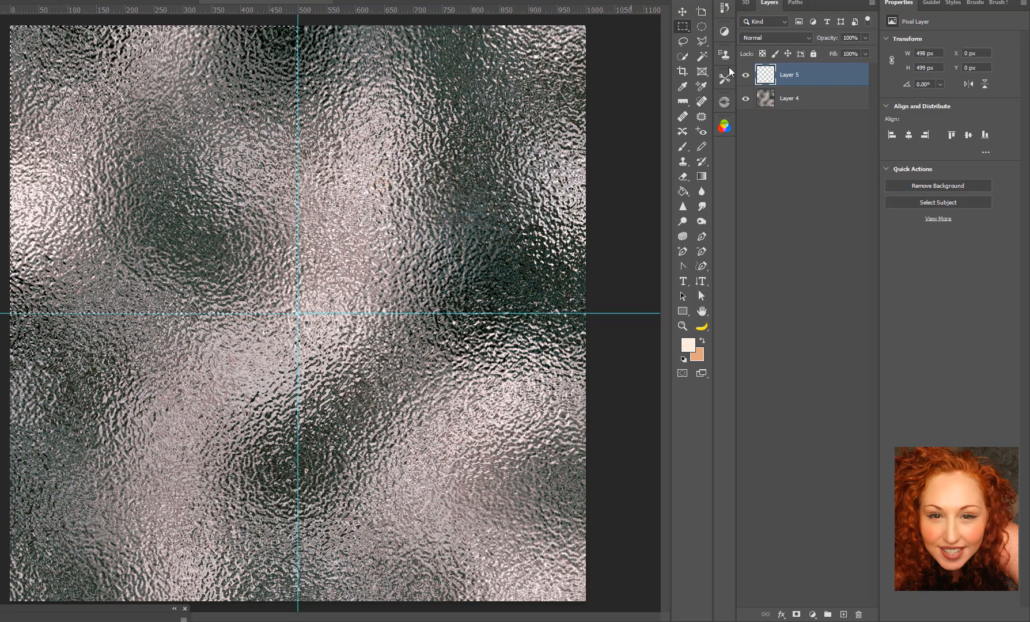
left_click(792, 99)
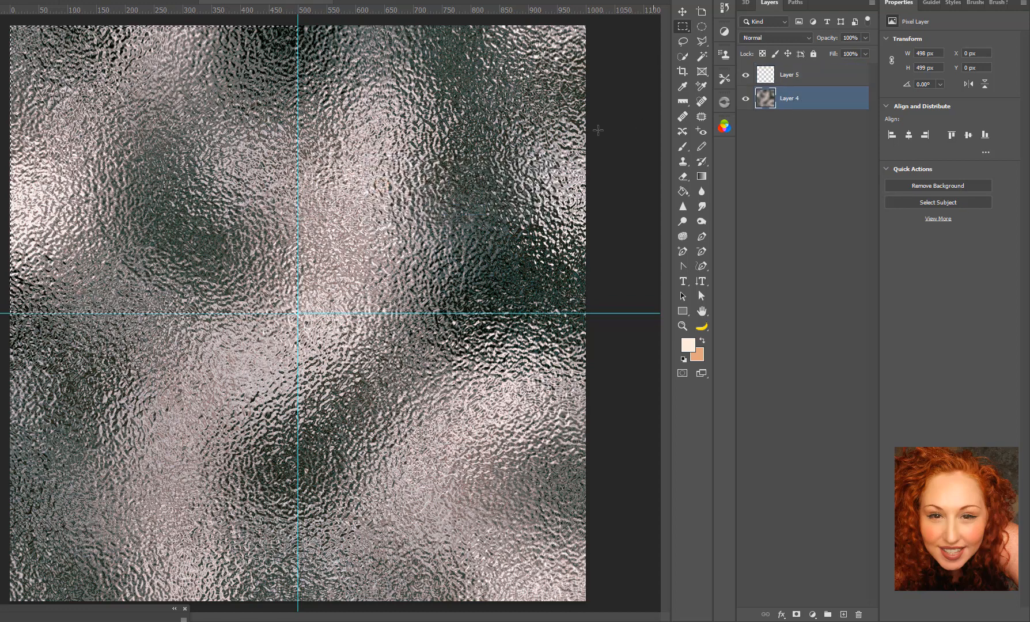
left_click(814, 74)
key("ctrl+v")
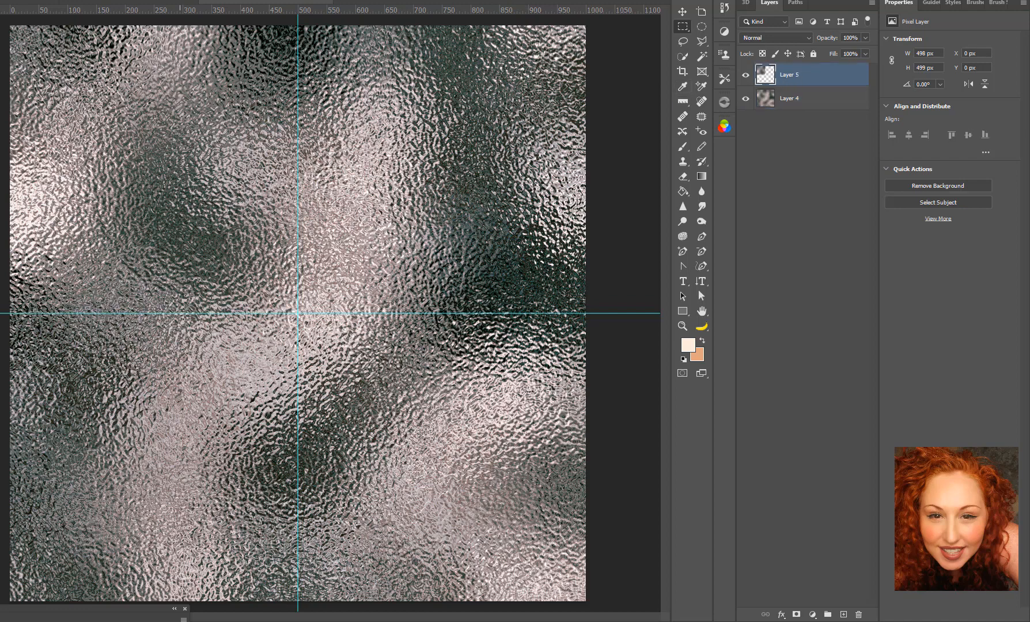
Flip the pasted quadrant on Layer 5 horizontally with Free Transform.
key("ctrl+t")
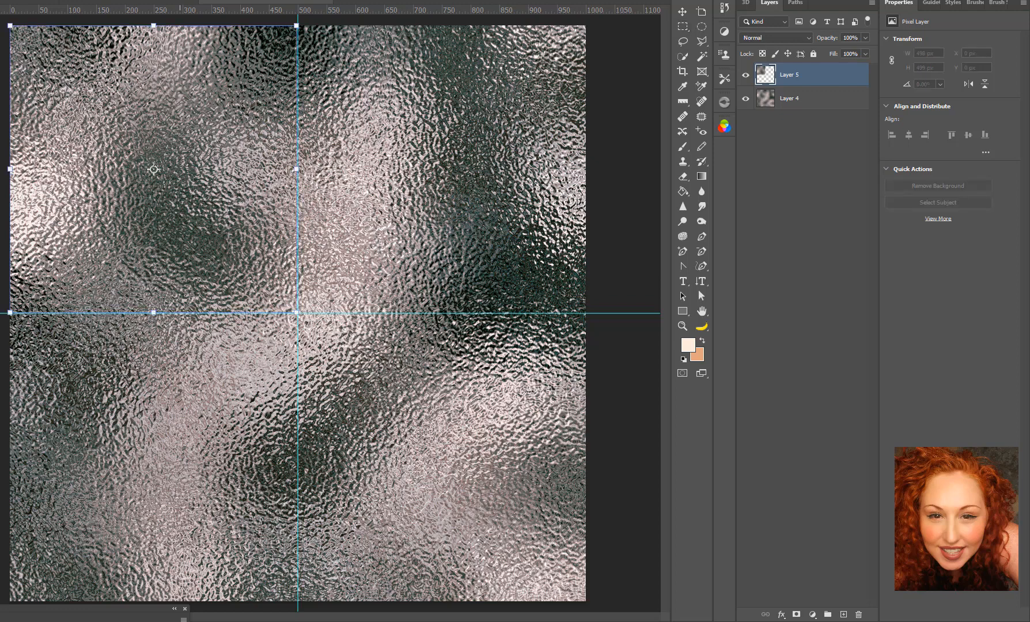
right_click(186, 135)
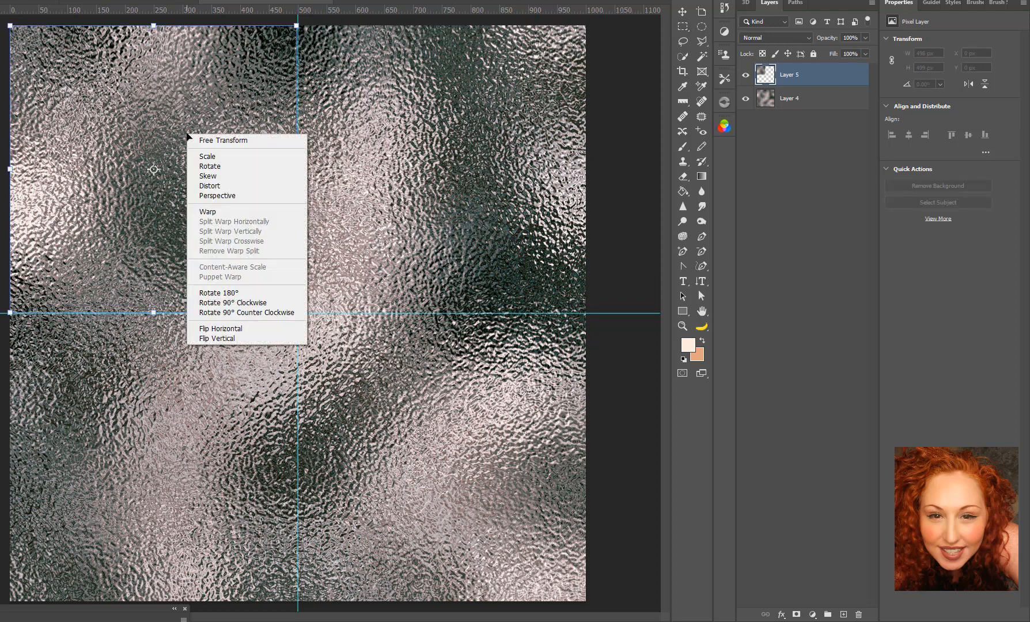
left_click(242, 330)
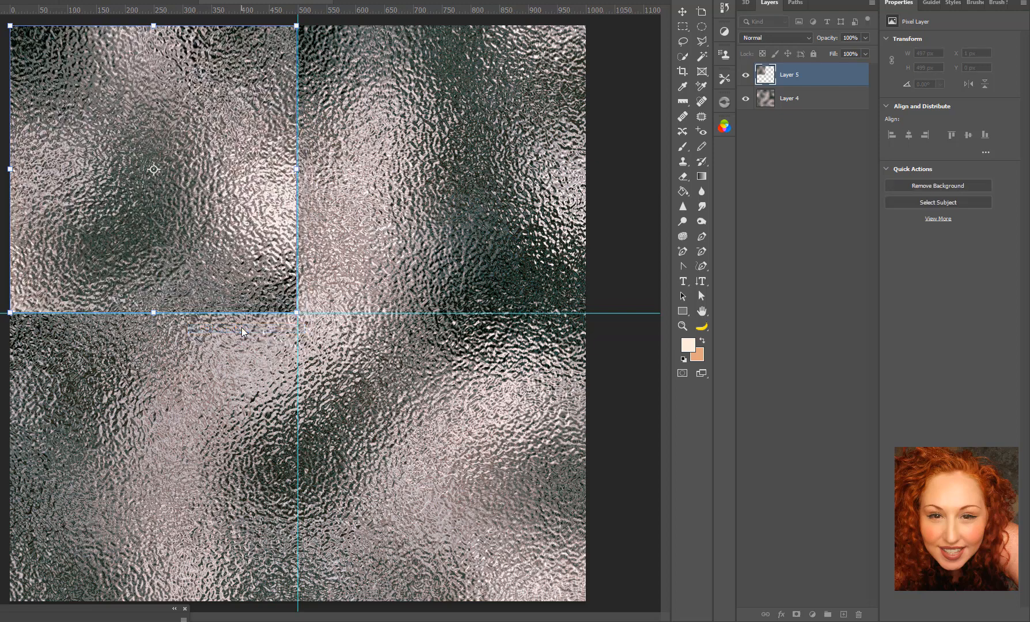
Move the flipped Layer 5 quadrant into the upper-right quarter of the canvas, aligned with the guides, and apply the transform.
key("shift+Right")
key("shift+Right")
key("shift+Right")
key("shift+Right")
key("shift+Right")
key("shift+Right")
key("shift+Right")
key("shift+Right")
key("shift+Right")
key("shift+Right")
key("shift+Right")
key("shift+Right")
key("shift+Right")
key("shift+Right")
key("shift+Right")
key("shift+Right")
key("shift+Right")
key("shift+Right")
key("shift+Right")
key("shift+Right")
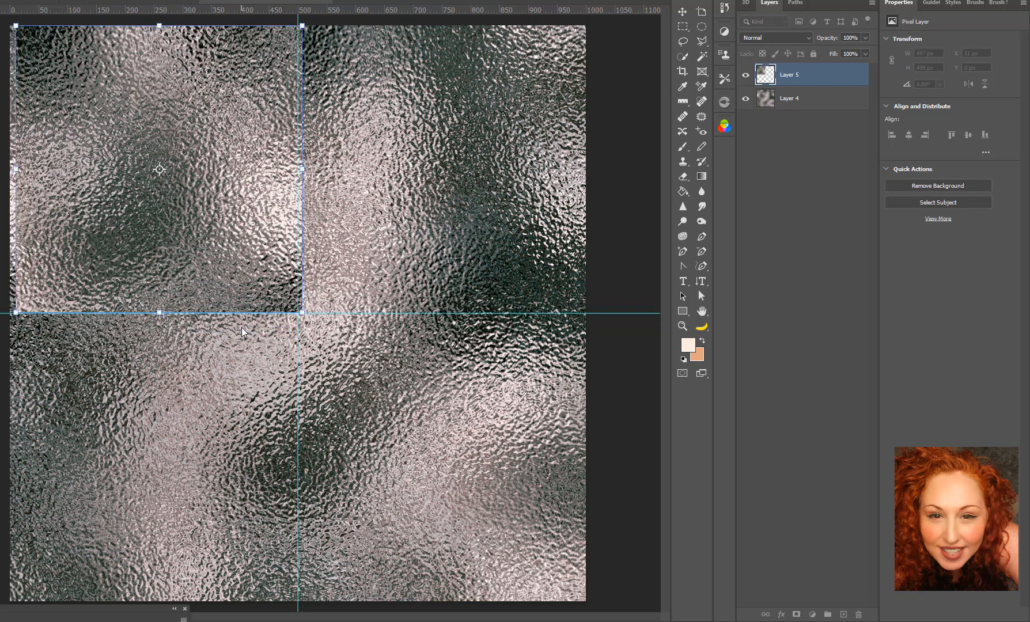
key("shift+Right")
key("shift+Right")
key("shift+Right")
key("shift+Right")
key("shift+Right")
key("shift+Right")
key("shift+Right")
key("shift+Right")
key("shift+Right")
key("shift+Right")
key("shift+Right")
key("shift+Right")
key("shift+Right")
key("shift+Right")
key("shift+Right")
key("shift+Right")
key("shift+Right")
key("shift+Right")
key("shift+Right")
key("shift+Right")
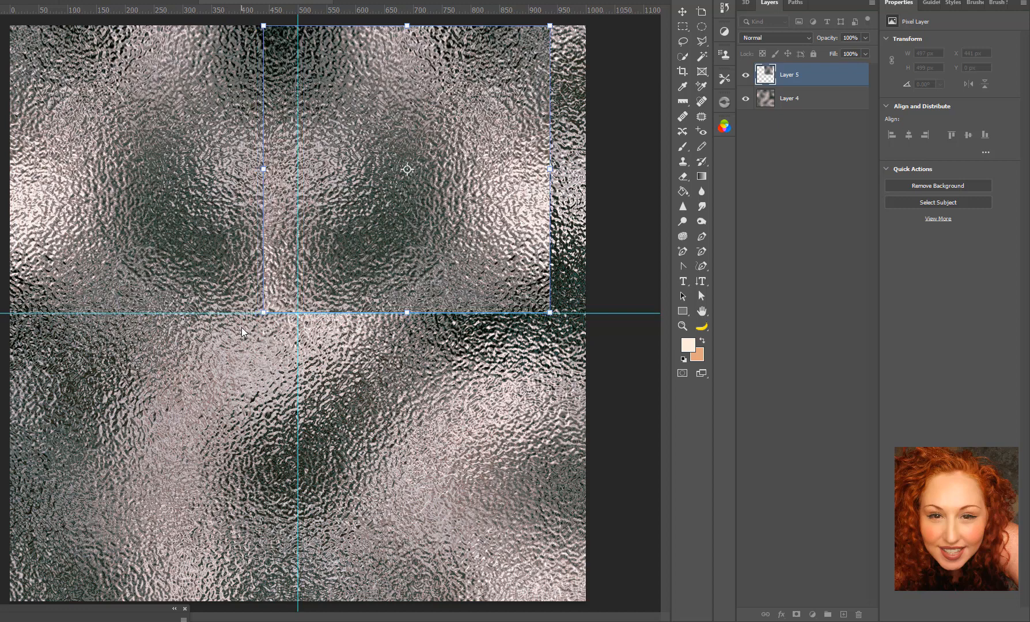
key("shift+Right")
key("shift+Right")
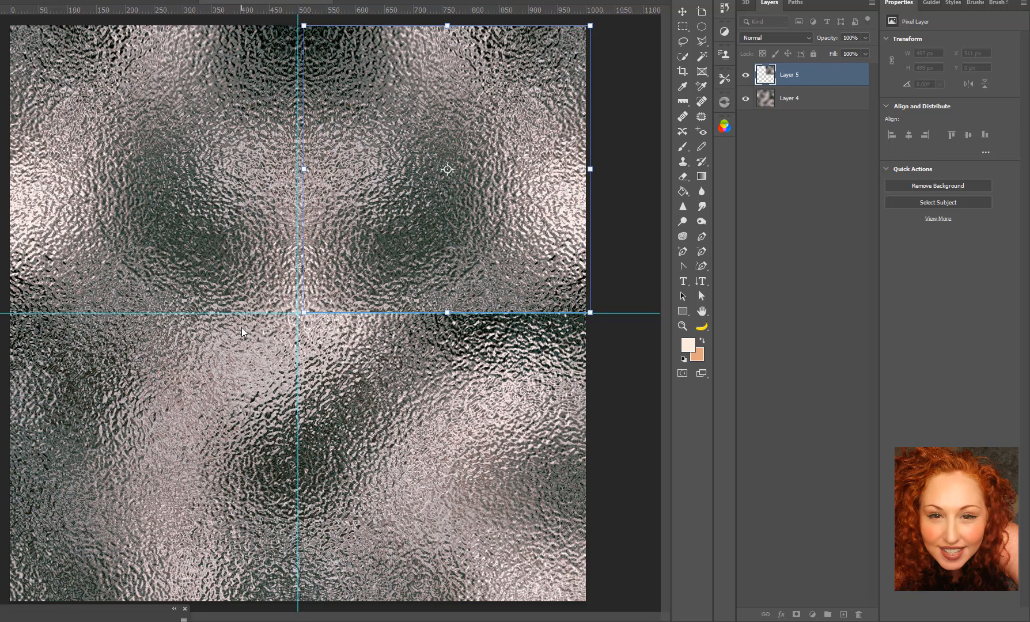
key("Left")
key("Left")
key("Left")
key("Left")
key("Left")
key("Left")
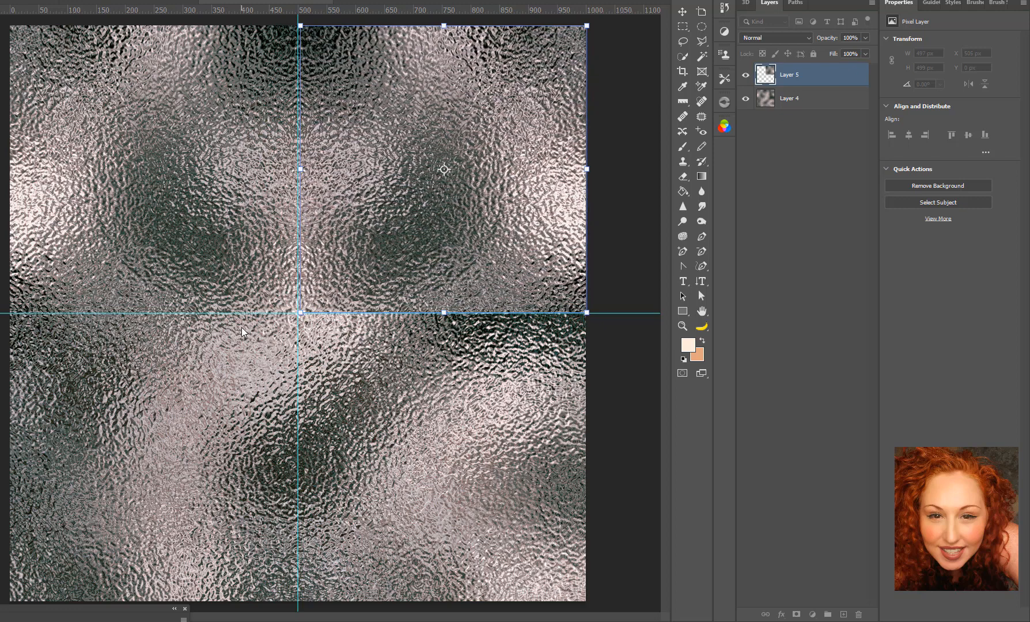
key("Left")
key("Left")
key("Left")
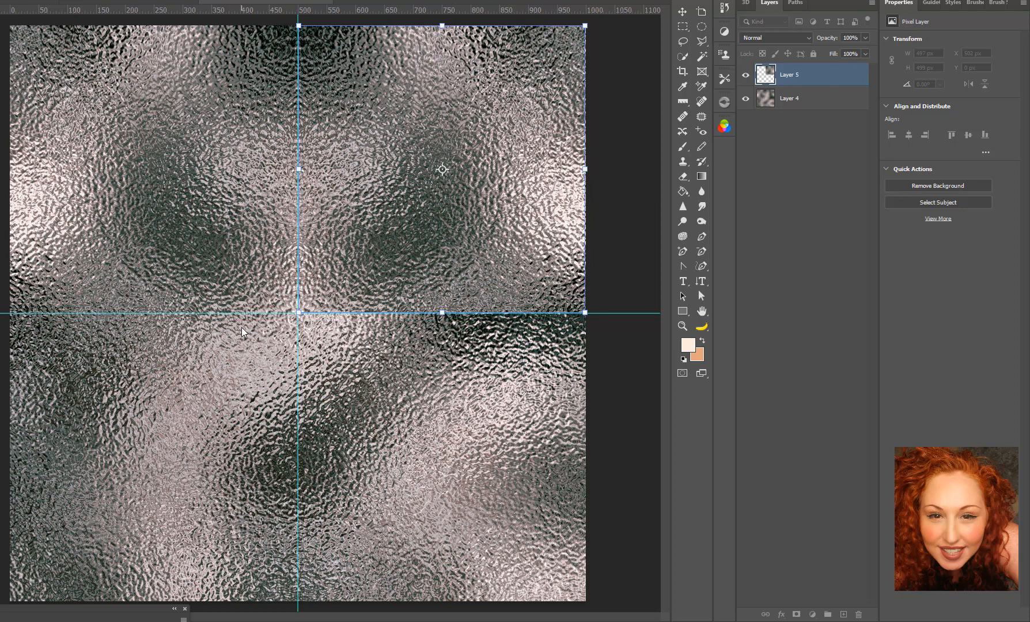
key("Return")
key("m")
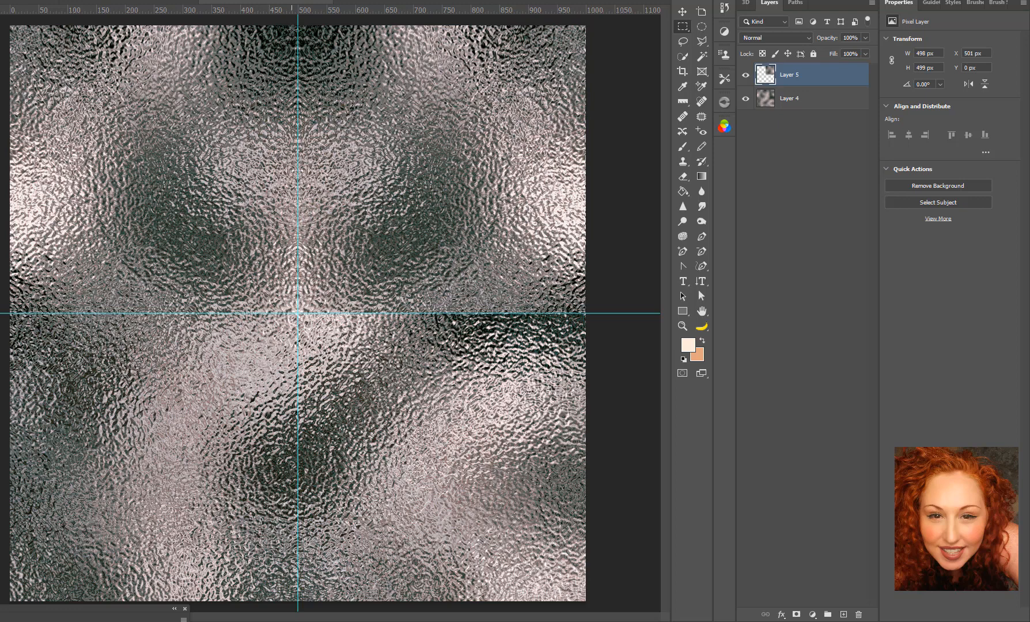
Toggle the guides off and on to inspect the seam between the two upper quadrants.
left_click(930, 4)
left_click(1018, 24)
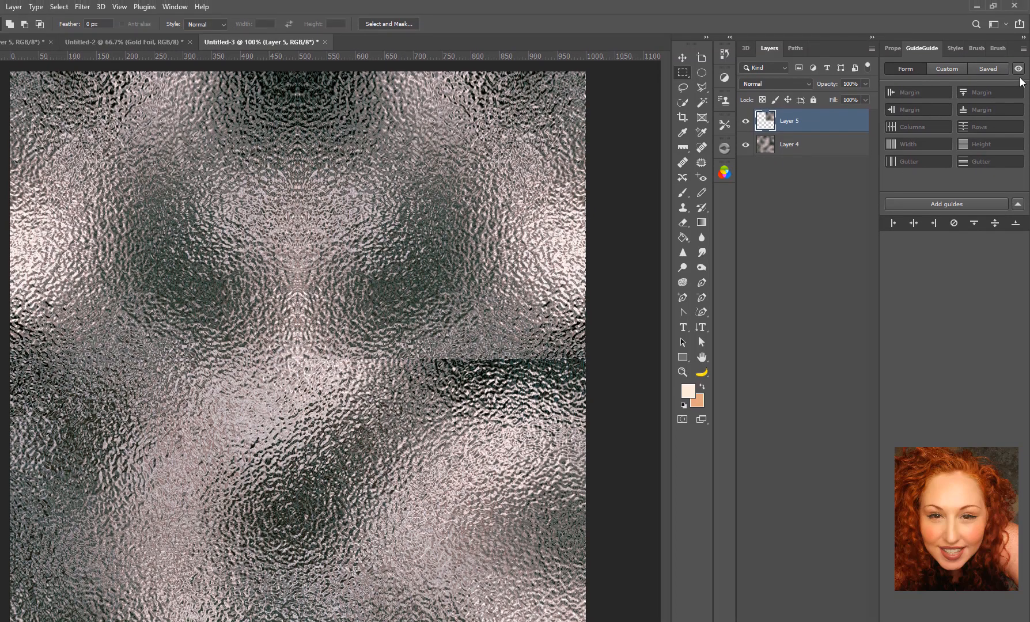
left_click(1018, 68)
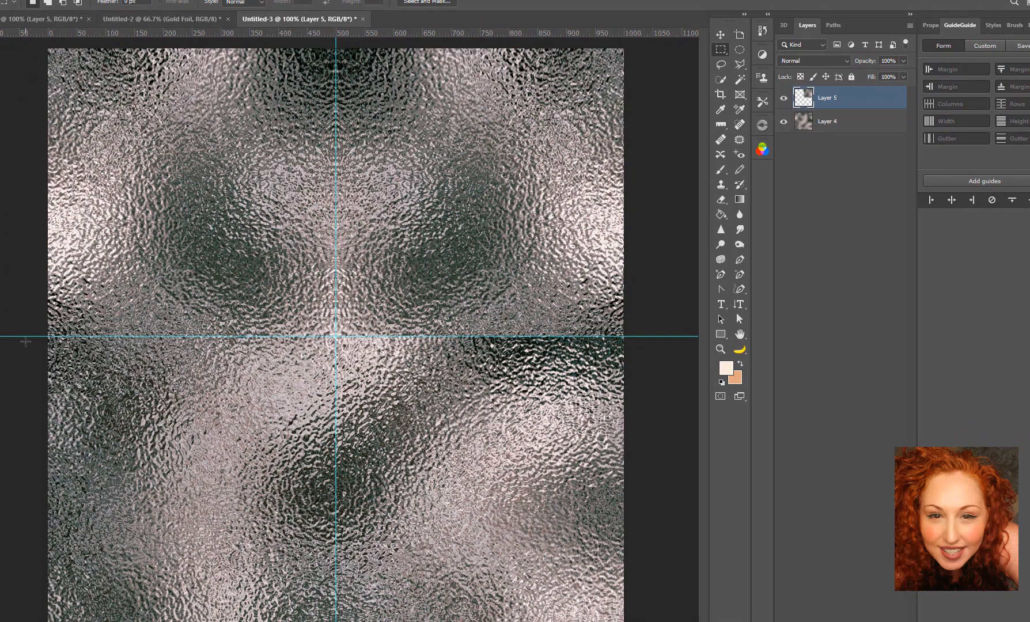
Add an empty layer above Layer 4 and paste a copy of Layer 4's lower-left quadrant into it.
left_click(842, 125)
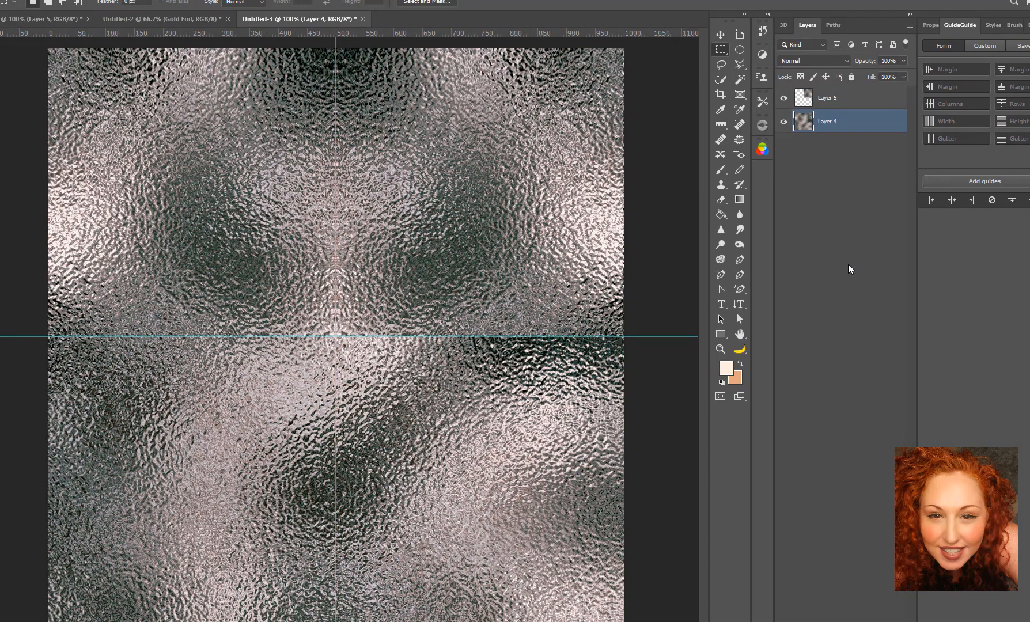
left_click(877, 621)
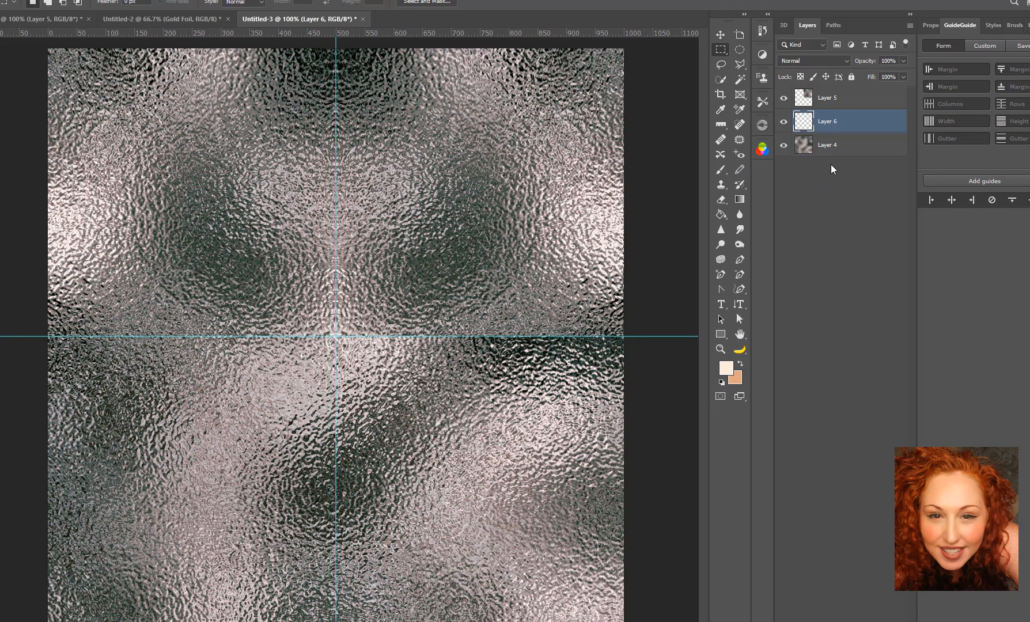
left_click(837, 140)
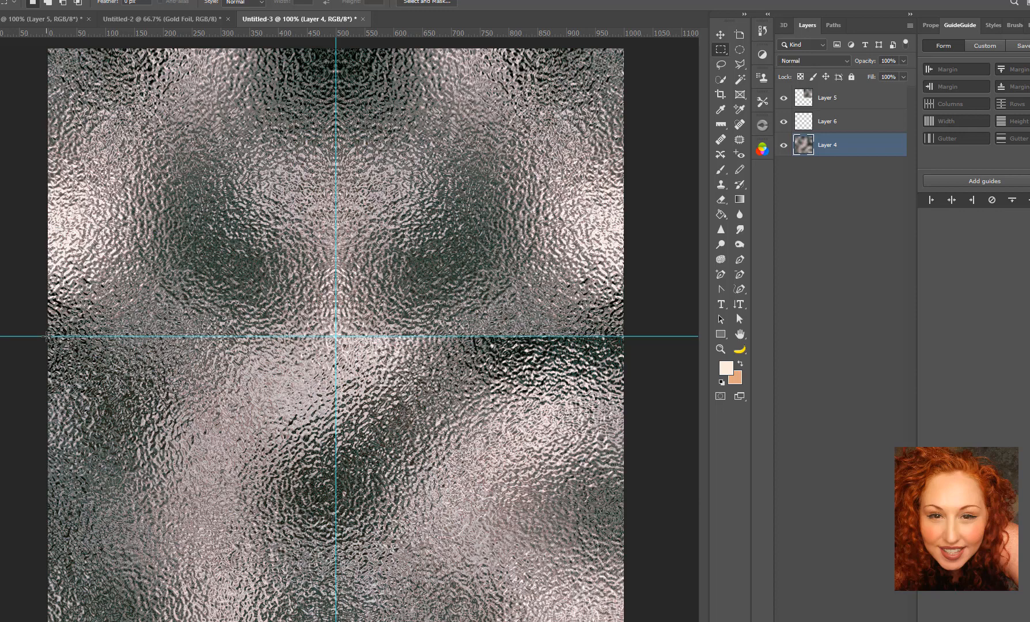
left_click_drag(48, 335, 336, 621)
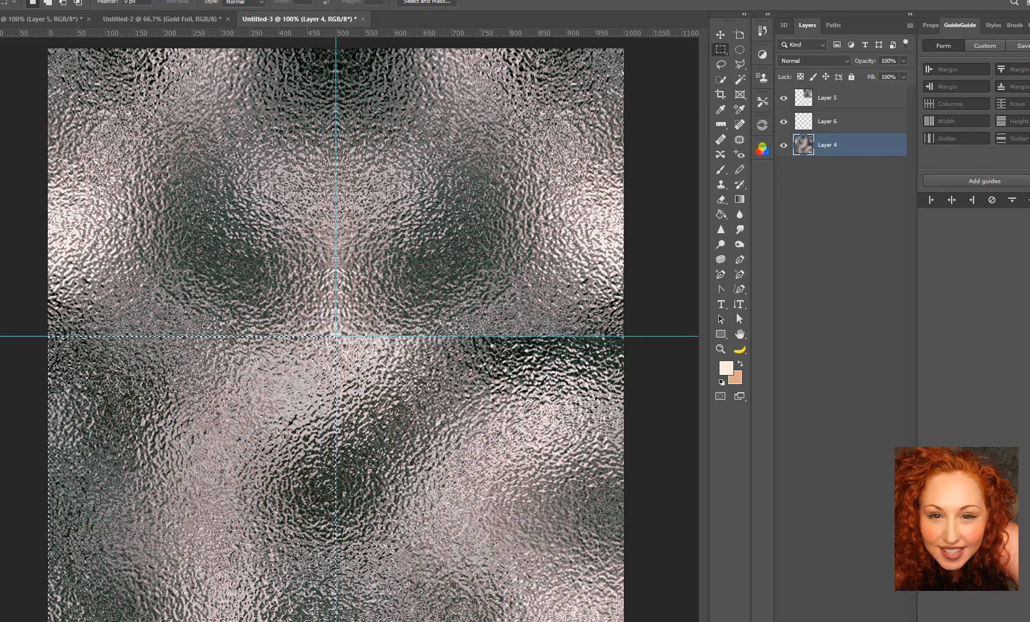
left_click(830, 123)
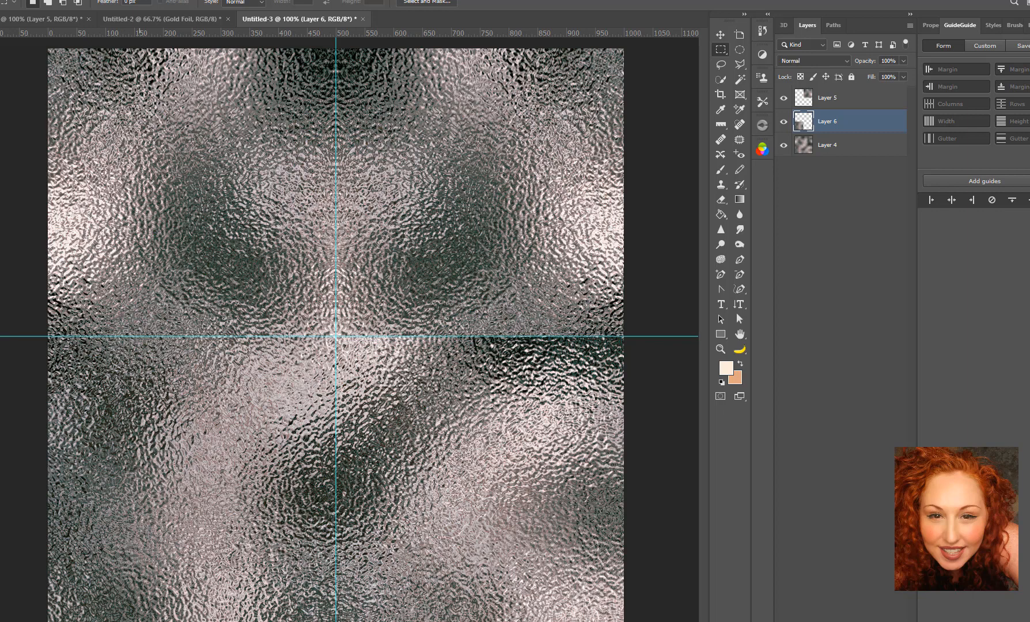
Flip the pasted lower-left quadrant on Layer 6 horizontally with Free Transform.
key("ctrl+t")
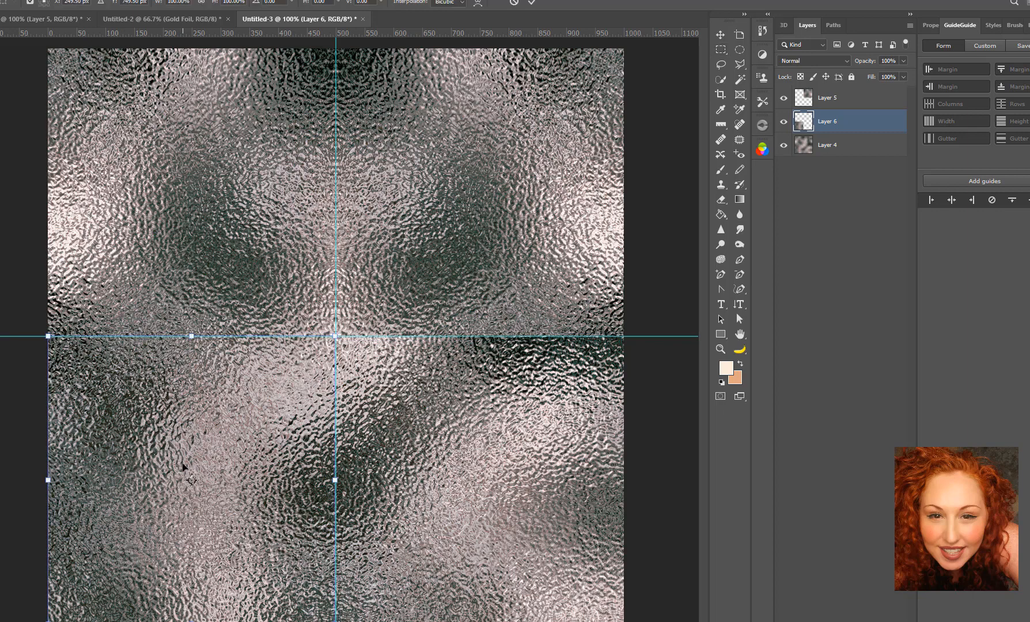
right_click(183, 465)
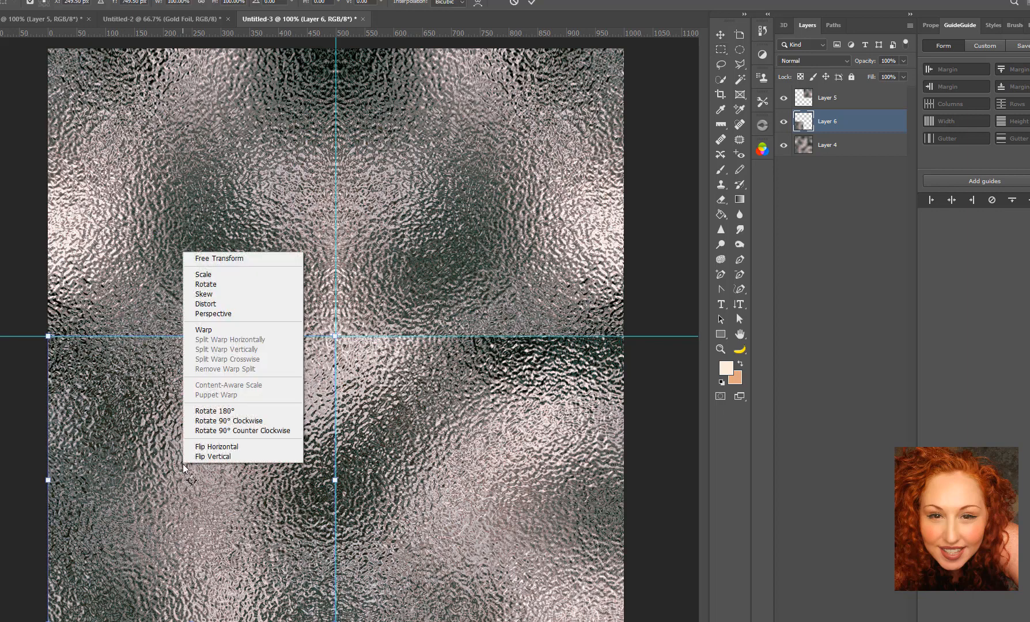
left_click(213, 447)
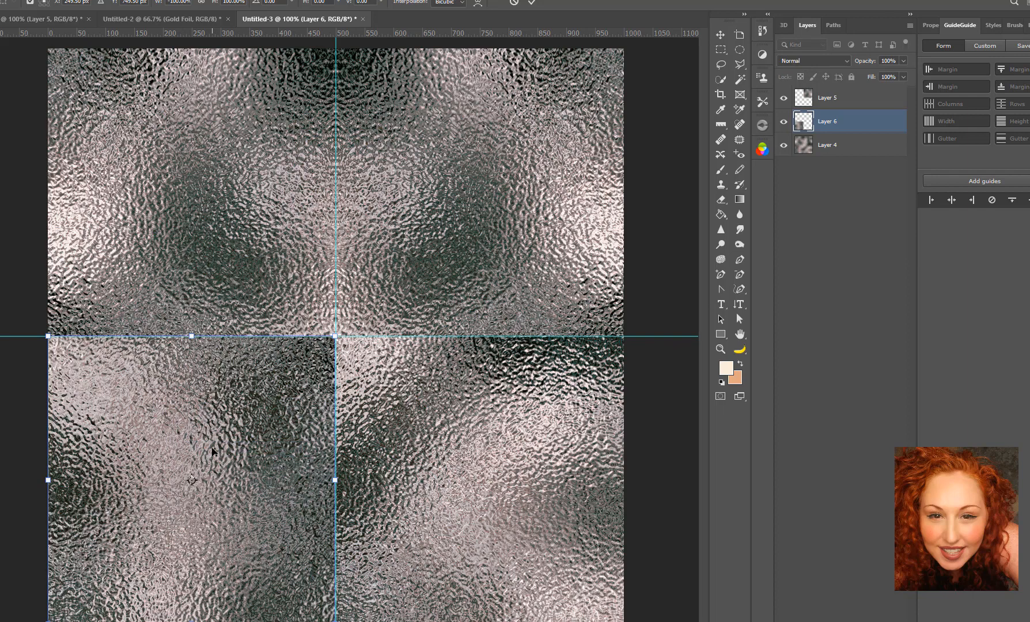
Move the flipped Layer 6 quadrant into the lower-right quarter of the canvas, aligned with the guides, and apply the transform.
key("shift+Right")
key("shift+Right")
key("shift+Right")
key("shift+Right")
key("shift+Right")
key("shift+Right")
key("shift+Right")
key("shift+Right")
key("shift+Right")
key("shift+Right")
key("shift+Right")
key("shift+Right")
key("shift+Right")
key("shift+Right")
key("shift+Right")
key("shift+Right")
key("shift+Right")
key("shift+Right")
key("shift+Right")
key("shift+Right")
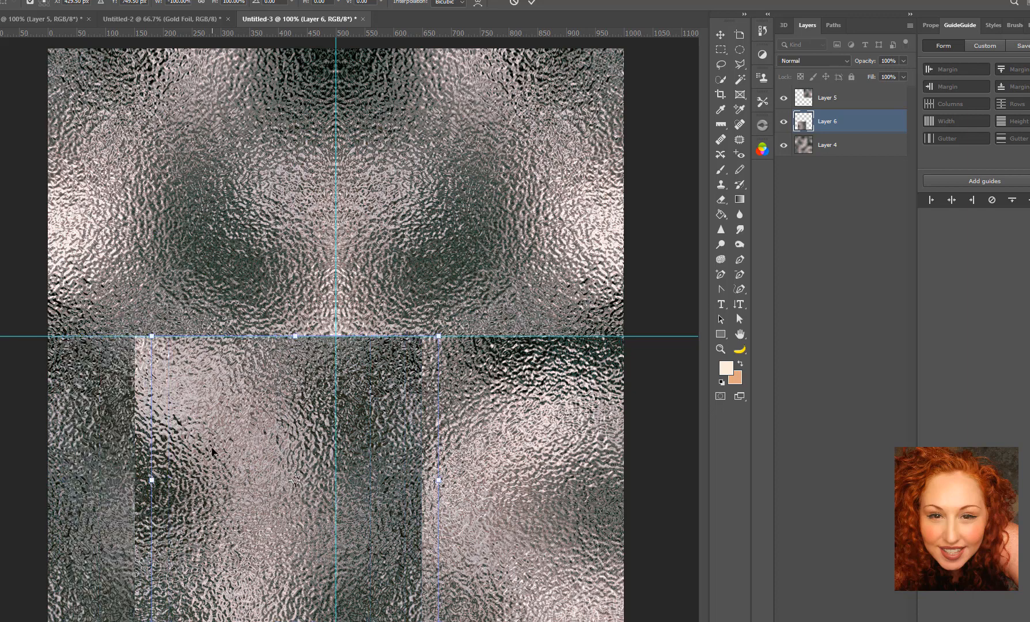
key("shift+Right")
key("shift+Right")
key("shift+Right")
key("shift+Right")
key("shift+Right")
key("shift+Right")
key("shift+Right")
key("shift+Right")
key("shift+Right")
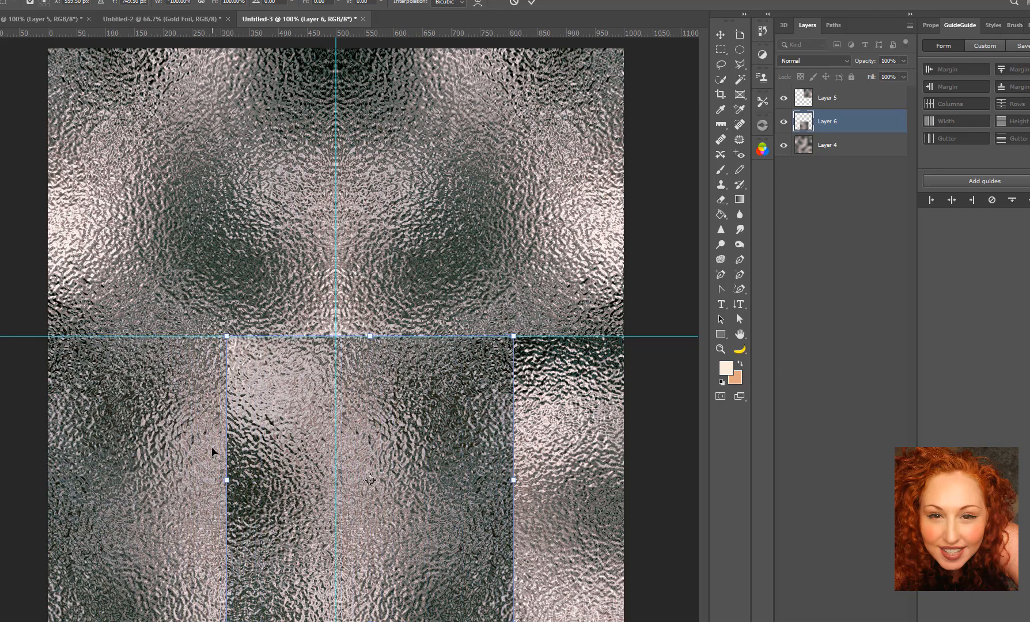
key("shift+Right")
key("shift+Right")
key("shift+Right")
key("shift+Right")
key("shift+Right")
key("shift+Right")
key("shift+Right")
key("shift+Right")
key("shift+Right")
key("shift+Right")
key("shift+Right")
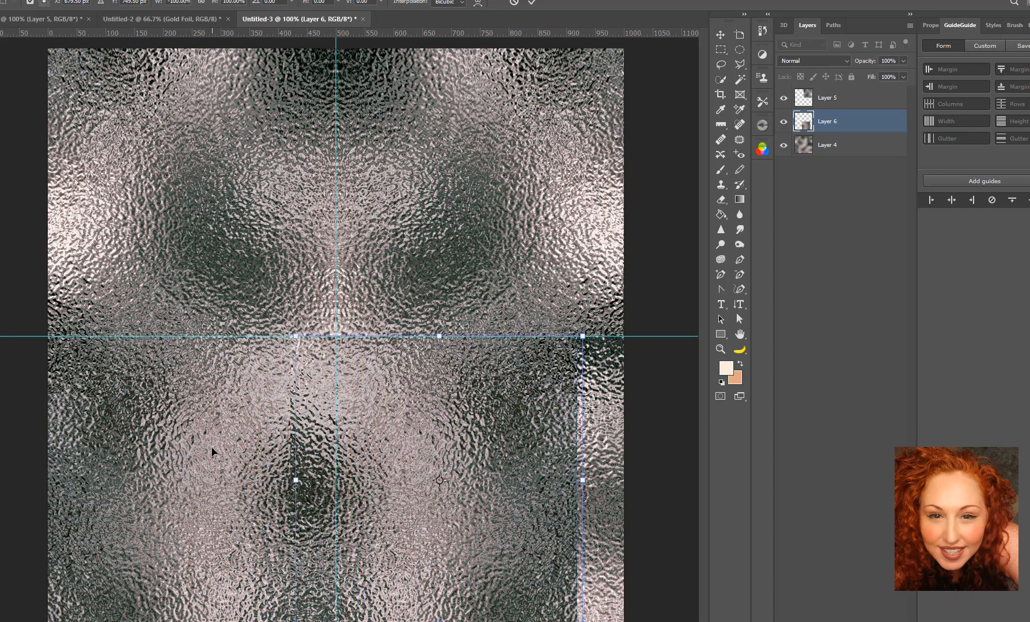
key("shift+Right")
key("shift+Right")
key("shift+Right")
key("shift+Right")
key("shift+Right")
key("shift+Right")
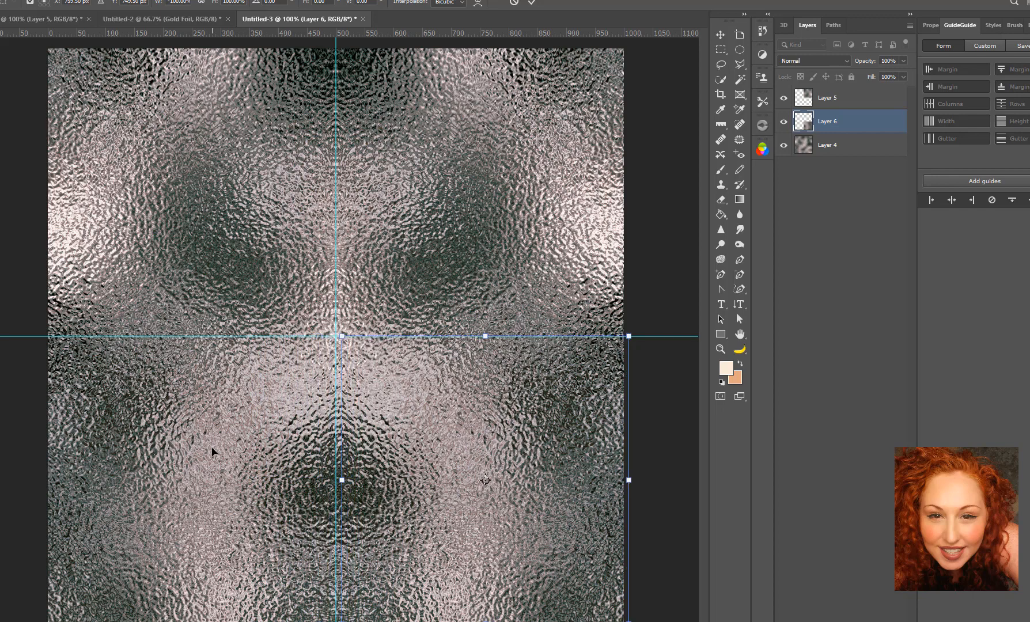
key("shift+Left")
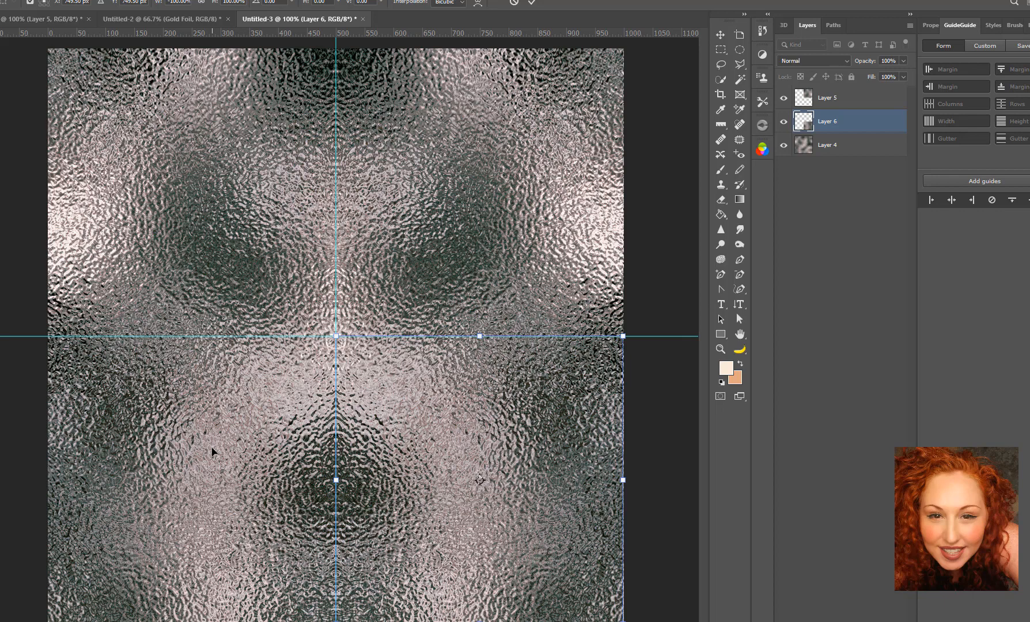
key("Return")
key("m")
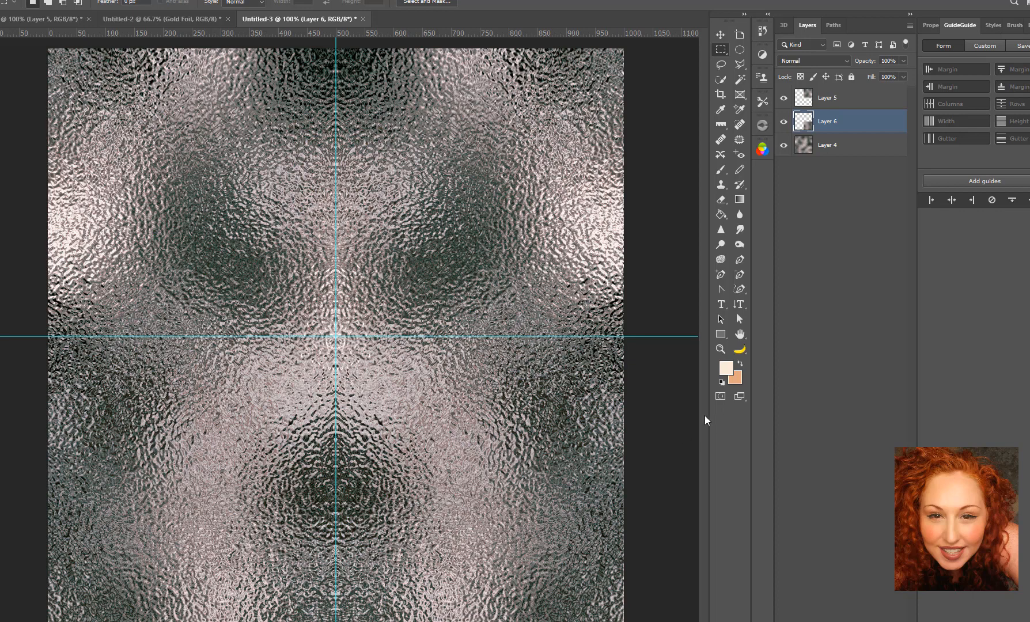
Nudge Layer 6 one pixel to the right with Free Transform and toggle the guides to check the vertical seam.
key("ctrl+t")
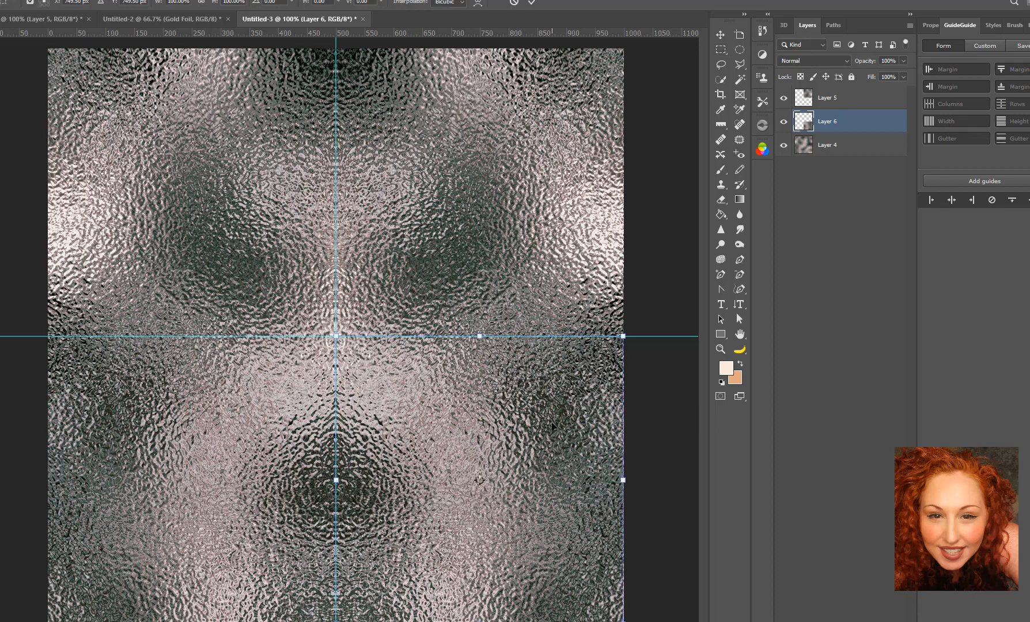
key("Right")
key("Return")
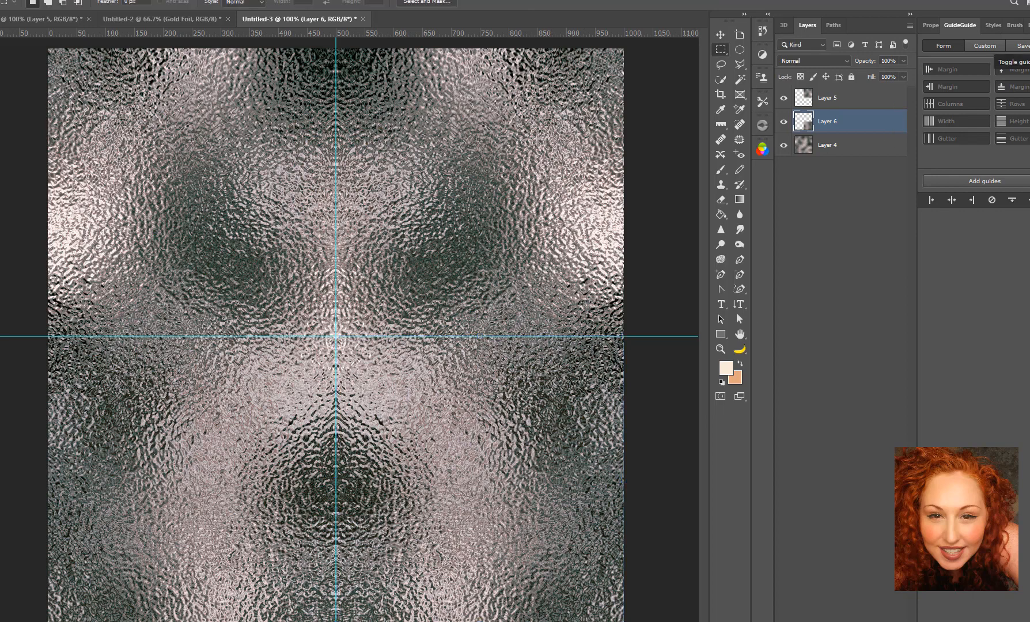
left_click(1029, 46)
left_click(1029, 46)
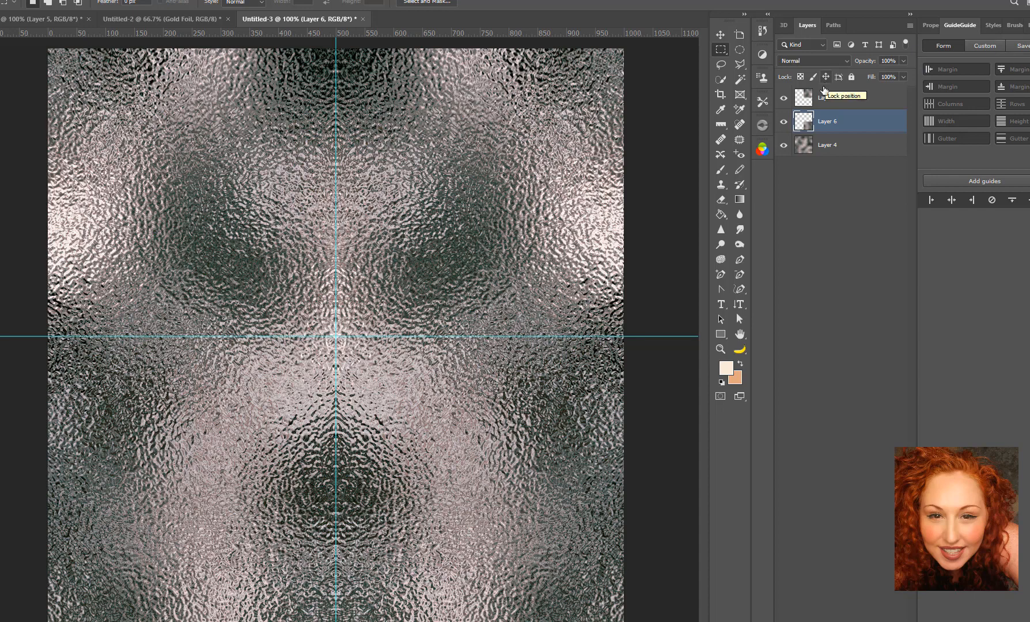
Add a new layer above Layer 5 and stamp all visible layers into it.
left_click(837, 96)
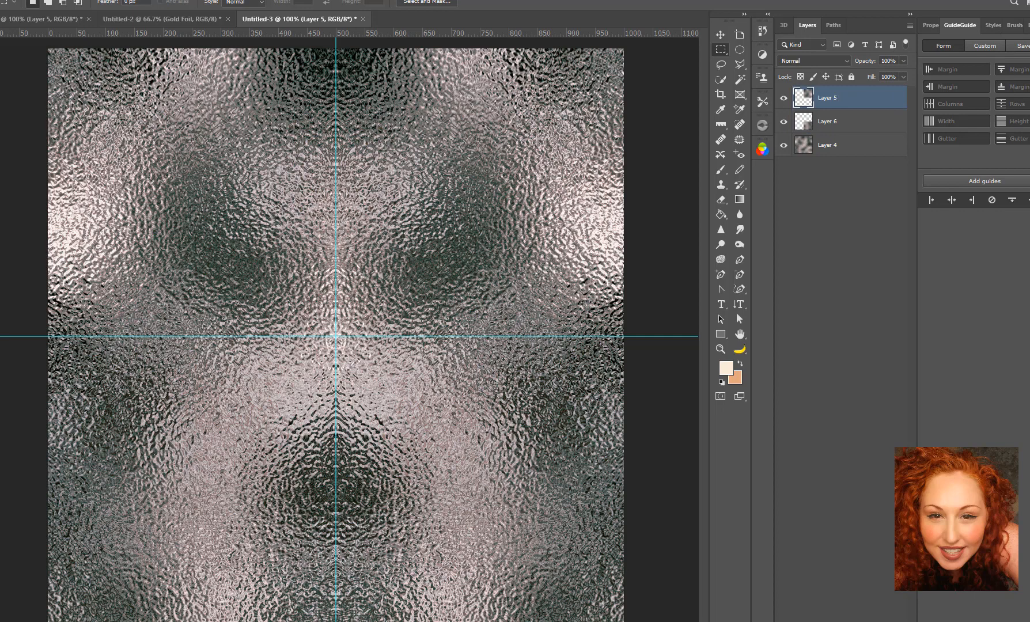
left_click(860, 608)
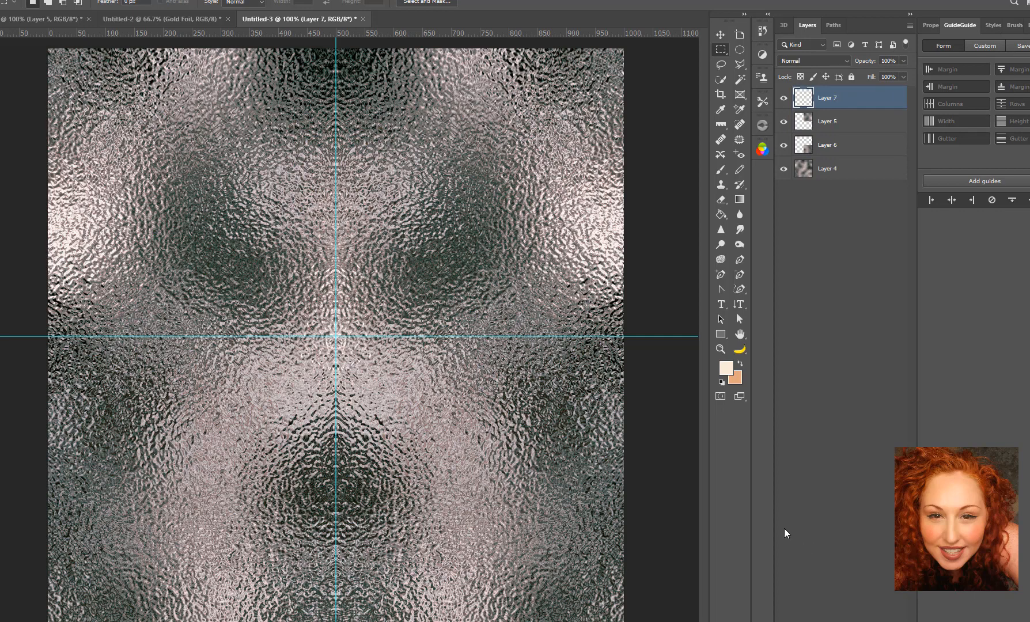
key("ctrl+shift+alt+e")
Group Layers 5, 6 and 4 under the default group name, and hide and lock the group.
left_click(821, 126)
left_click(823, 173, "shift")
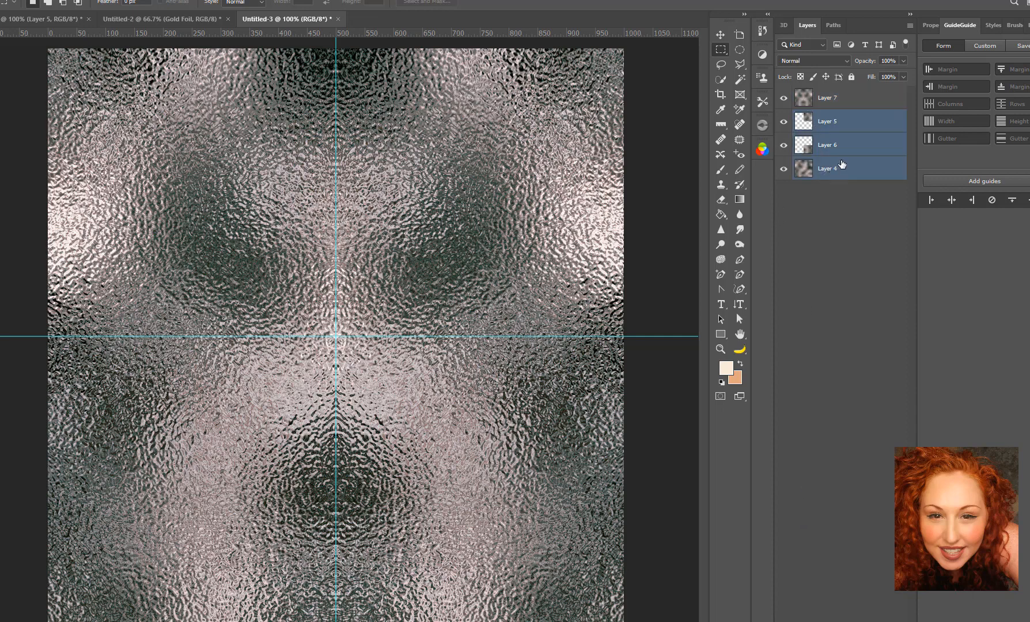
left_click(909, 26)
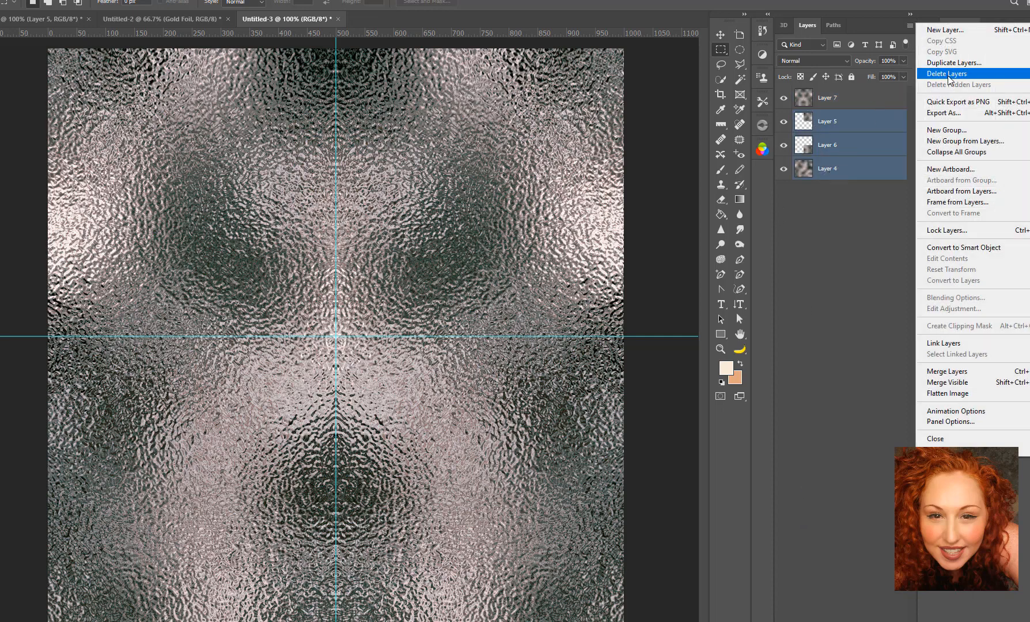
left_click(965, 140)
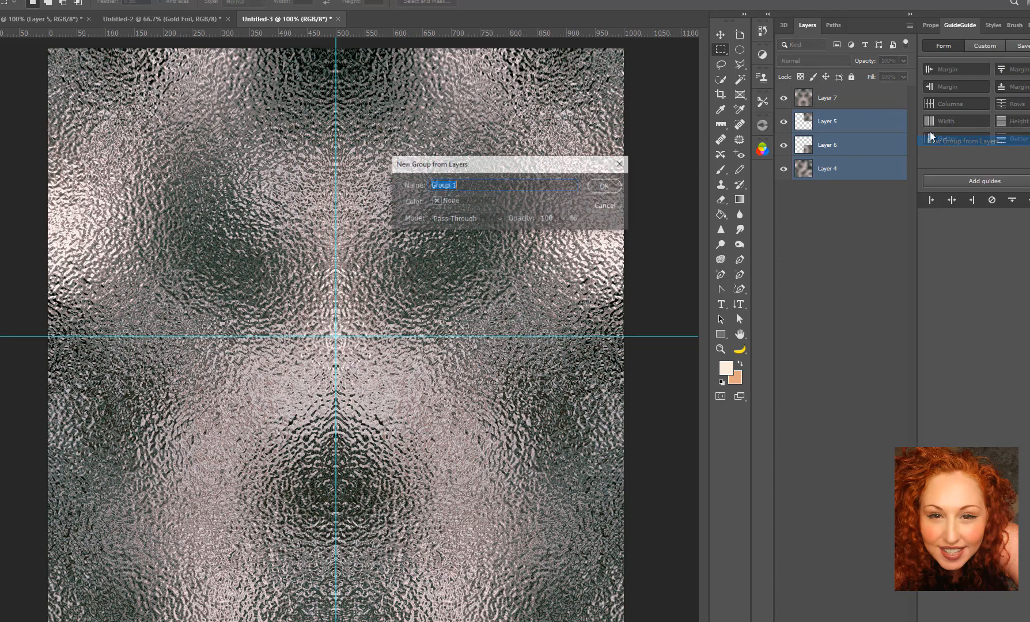
left_click(607, 190)
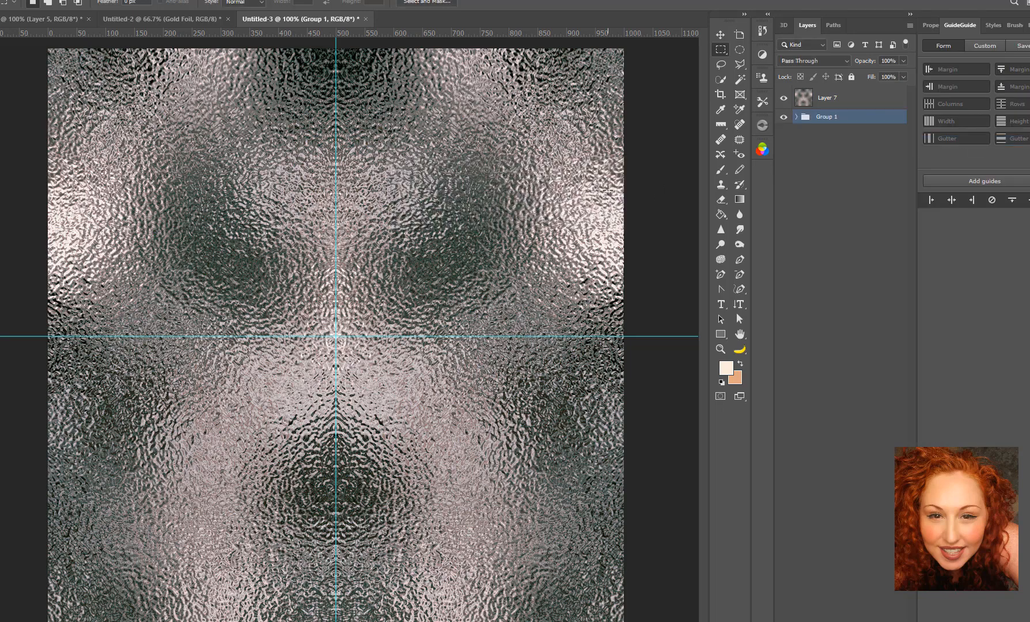
left_click(784, 118)
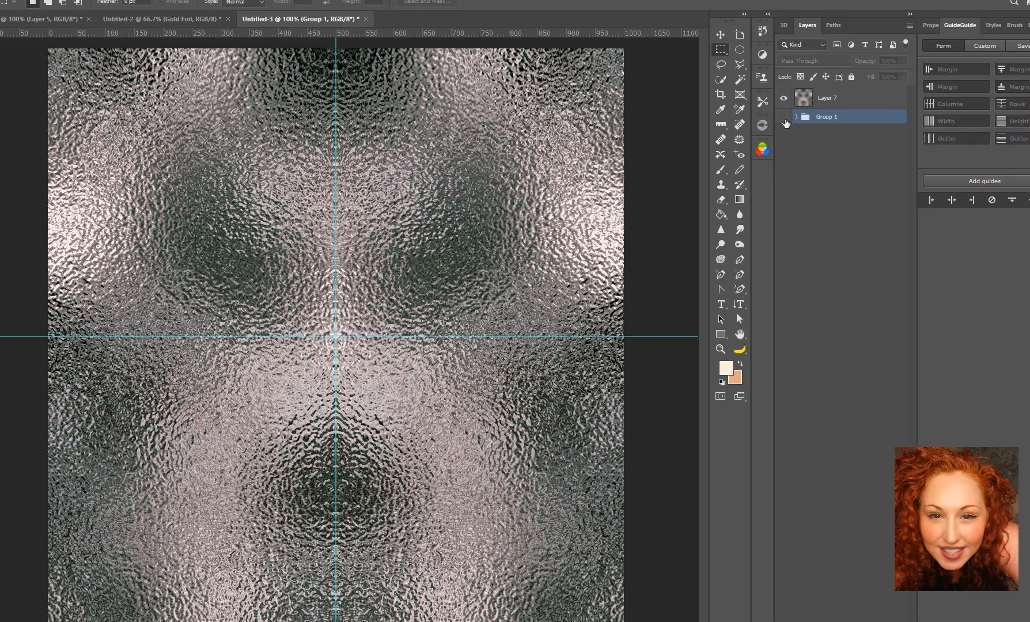
left_click(851, 77)
Copy the upper half of Layer 7 down to the horizontal guide and paste it into a new layer above.
left_click(817, 100)
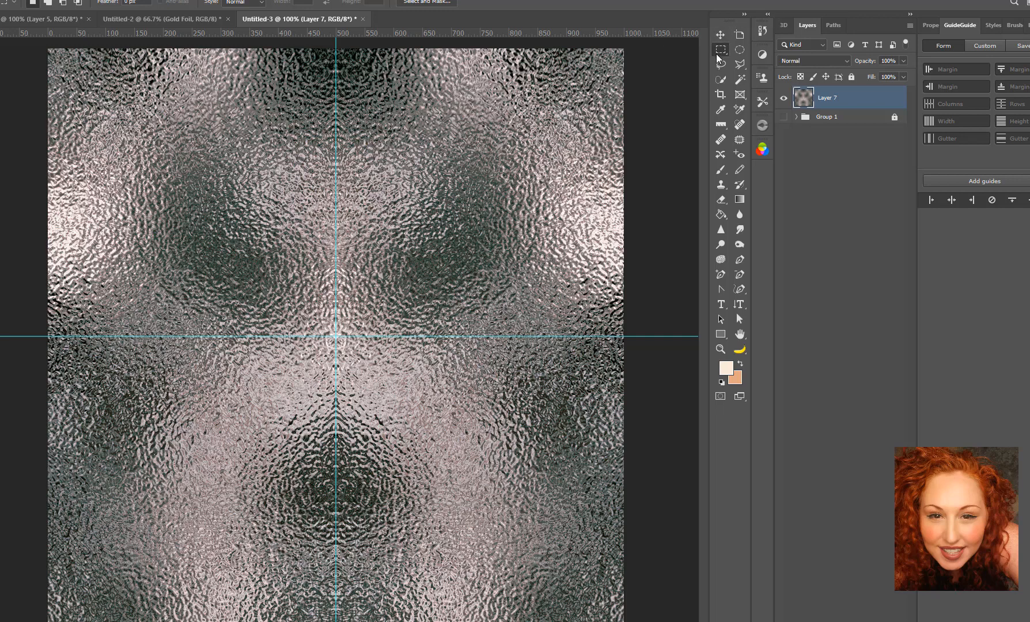
left_click_drag(48, 48, 625, 336)
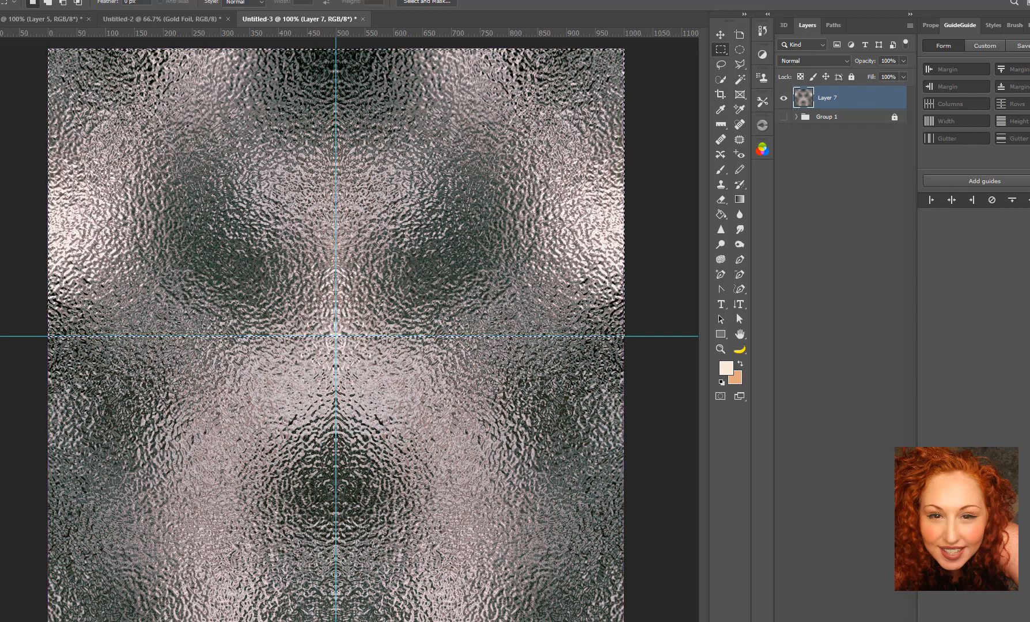
key("ctrl+shift+alt+n")
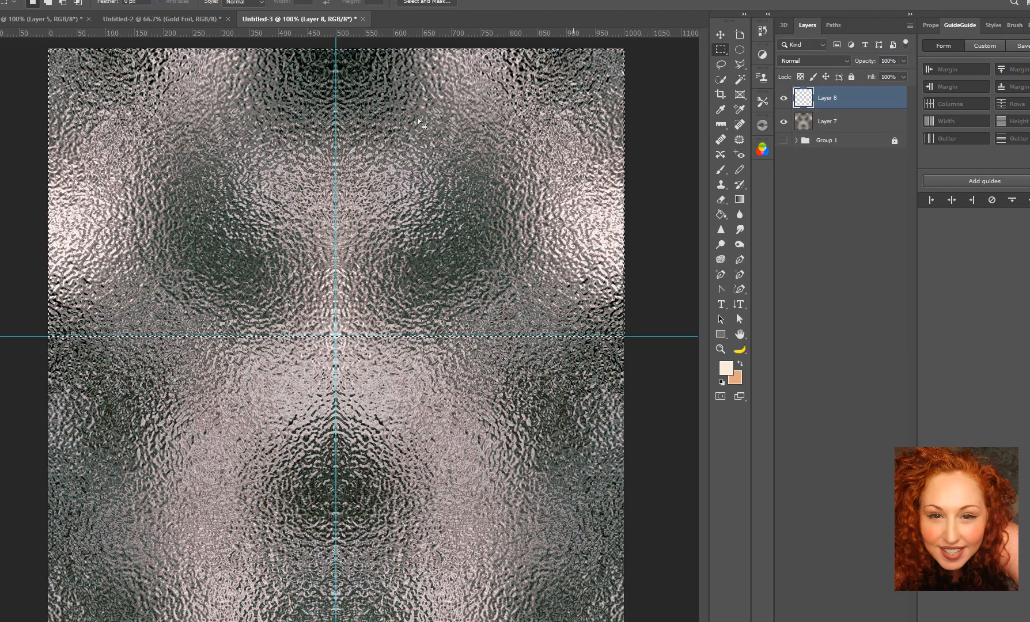
left_click(832, 125)
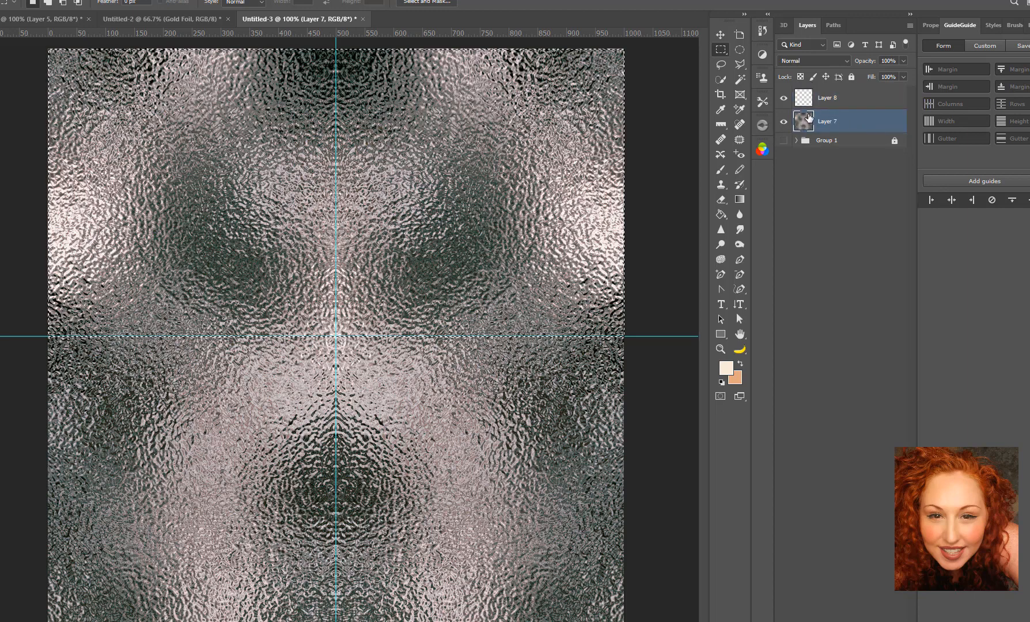
left_click(836, 97)
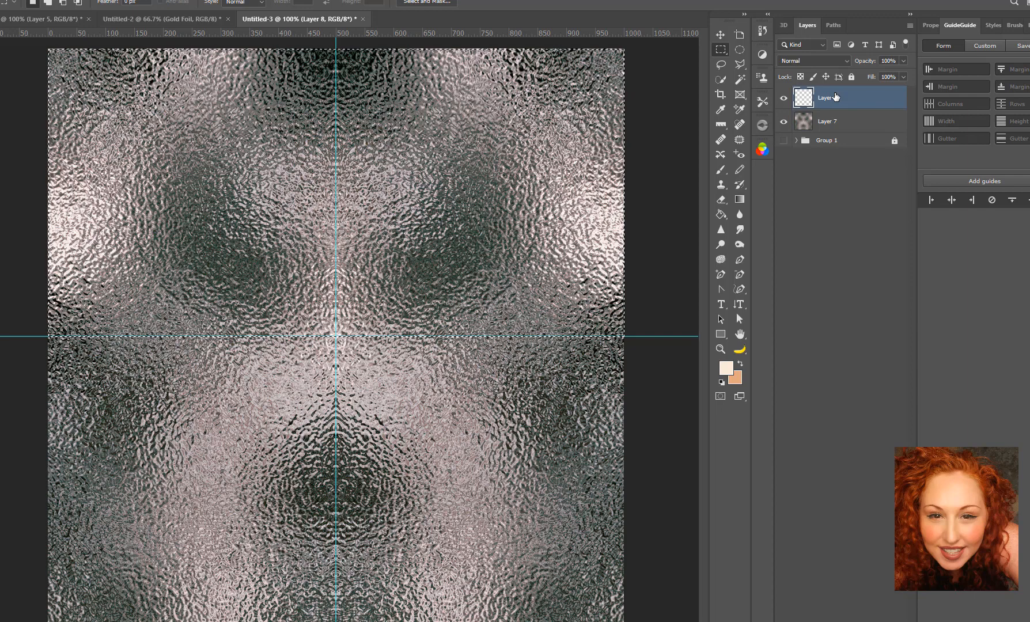
key("ctrl+v")
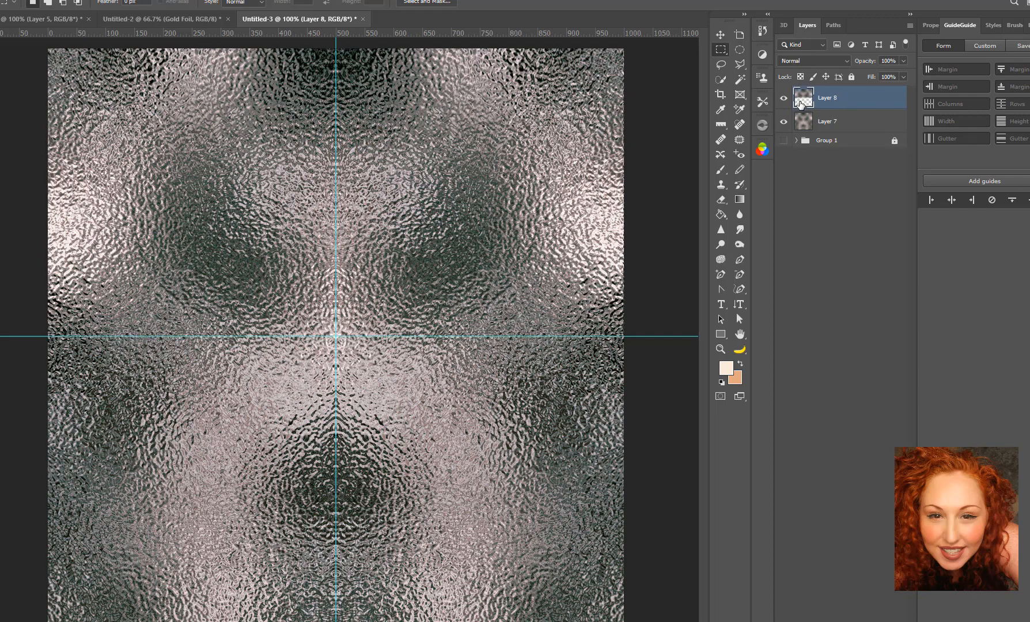
Flip the copied upper half on Layer 8 vertically with Free Transform.
key("ctrl+t")
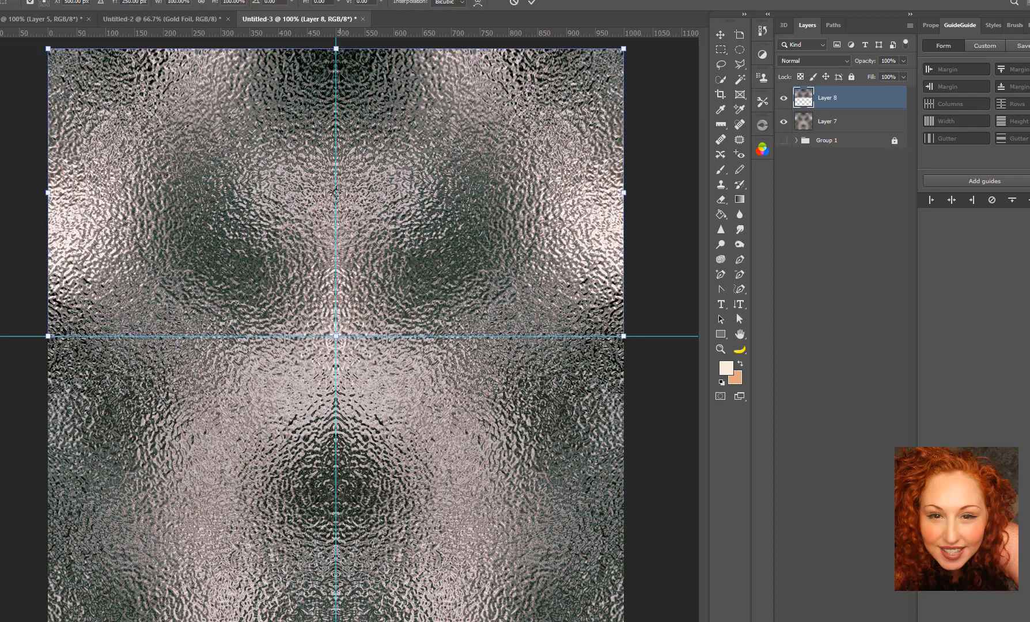
right_click(356, 90)
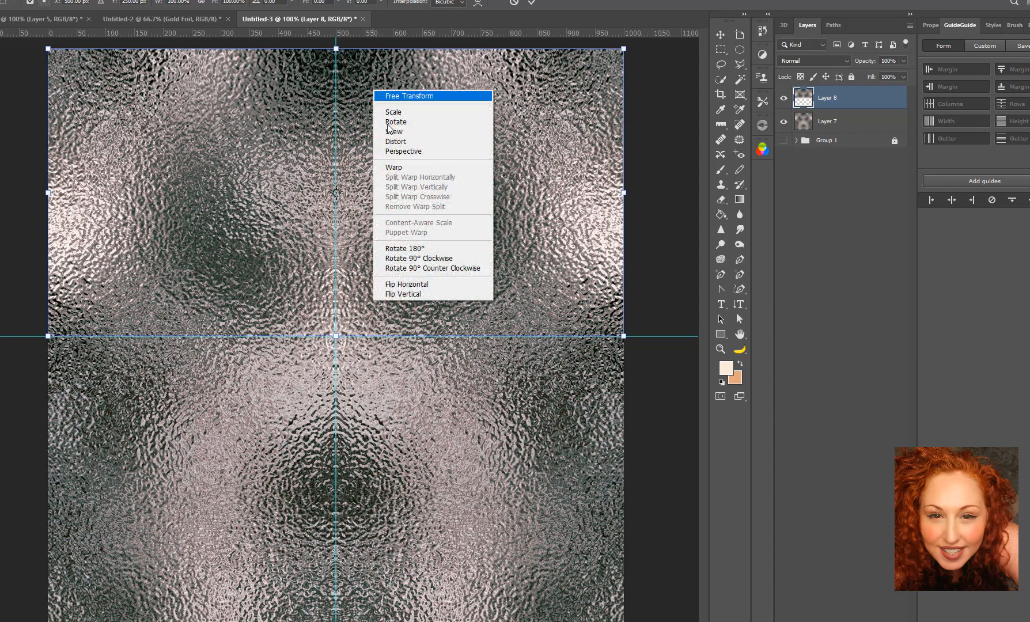
left_click(416, 295)
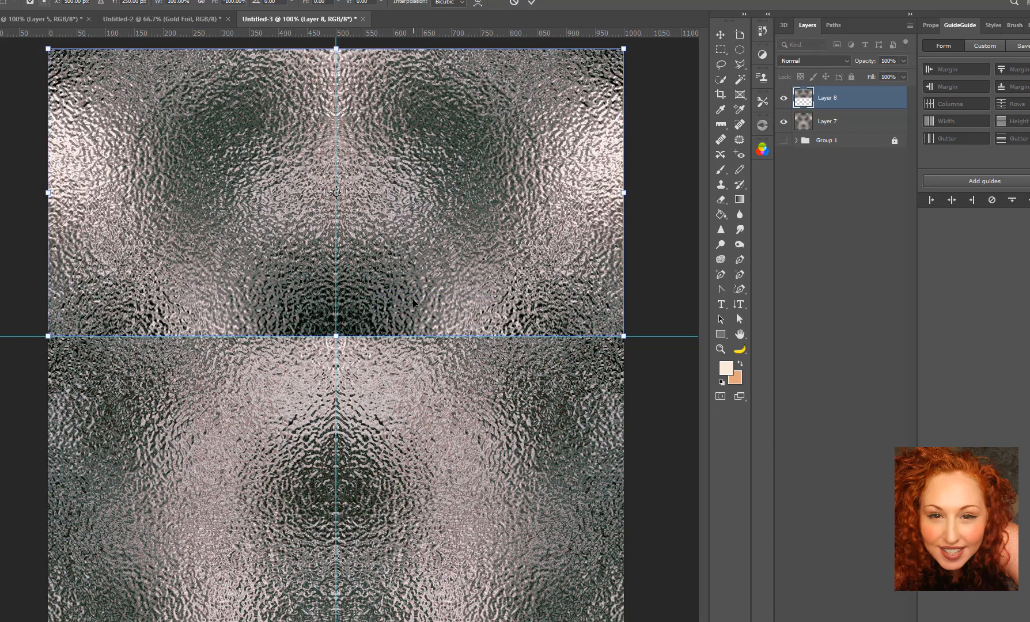
Move the flipped Layer 8 half down 500 px into the lower half of the canvas, apply the transform, and hide the guides.
key("shift+Down")
key("shift+Down")
key("shift+Down")
key("shift+Down")
key("shift+Down")
key("shift+Down")
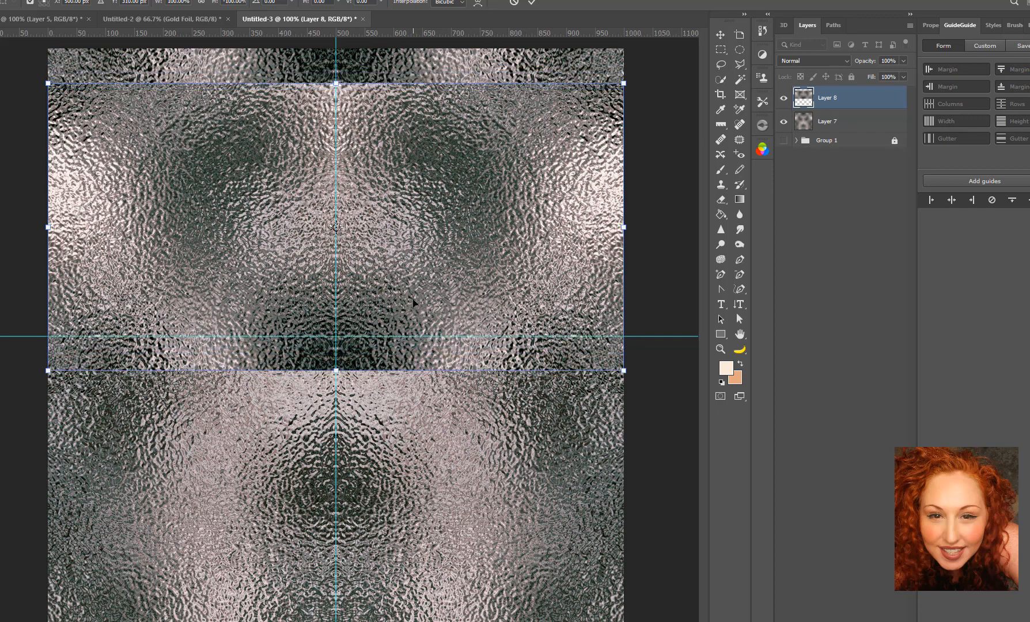
key("shift+Down")
key("shift+Down")
key("shift+Down")
key("shift+Down")
key("shift+Down")
key("shift+Down")
key("shift+Down")
key("shift+Down")
key("shift+Down")
key("shift+Down")
key("shift+Down")
key("shift+Down")
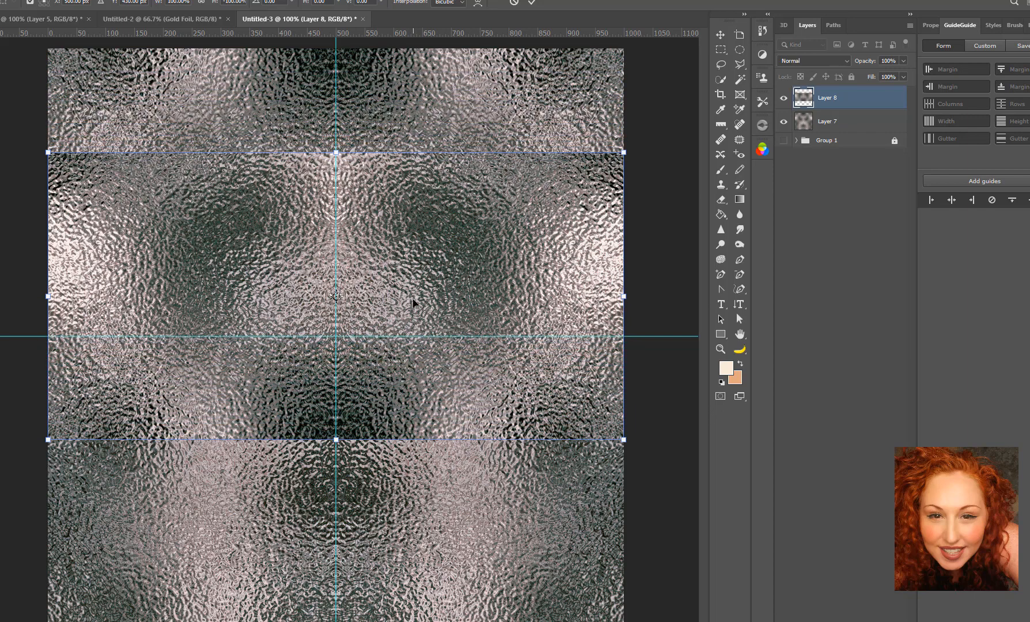
key("shift+Down")
key("shift+Down")
key("shift+Down")
key("shift+Down")
key("shift+Down")
key("shift+Down")
key("shift+Down")
key("shift+Down")
key("shift+Down")
key("shift+Down")
key("shift+Down")
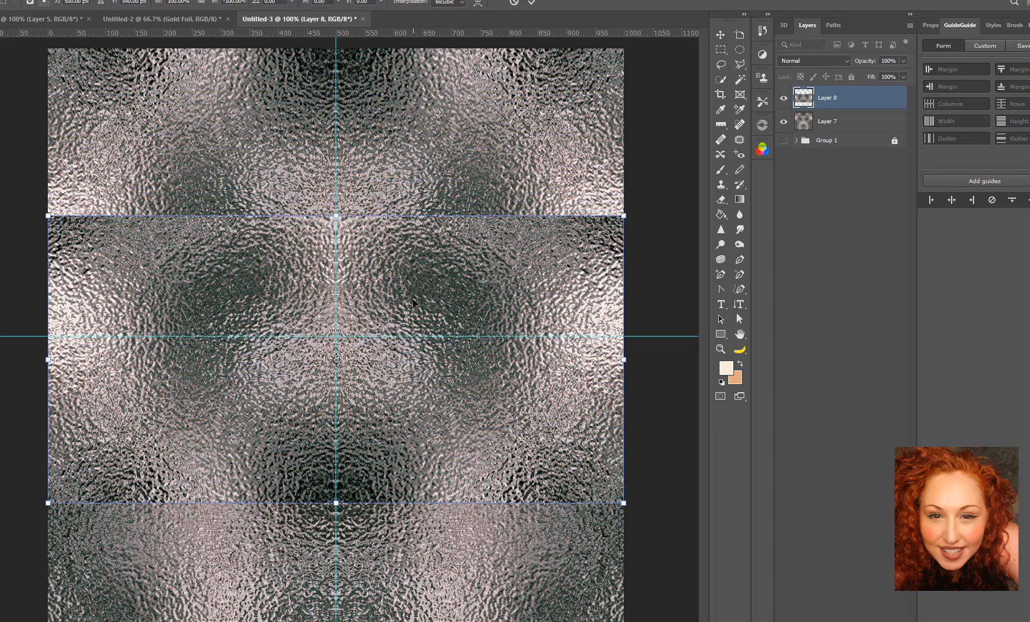
key("shift+Down")
key("shift+Down")
key("shift+Down")
key("shift+Down")
key("shift+Down")
key("shift+Down")
key("shift+Down")
key("shift+Down")
key("shift+Down")
key("shift+Down")
key("shift+Down")
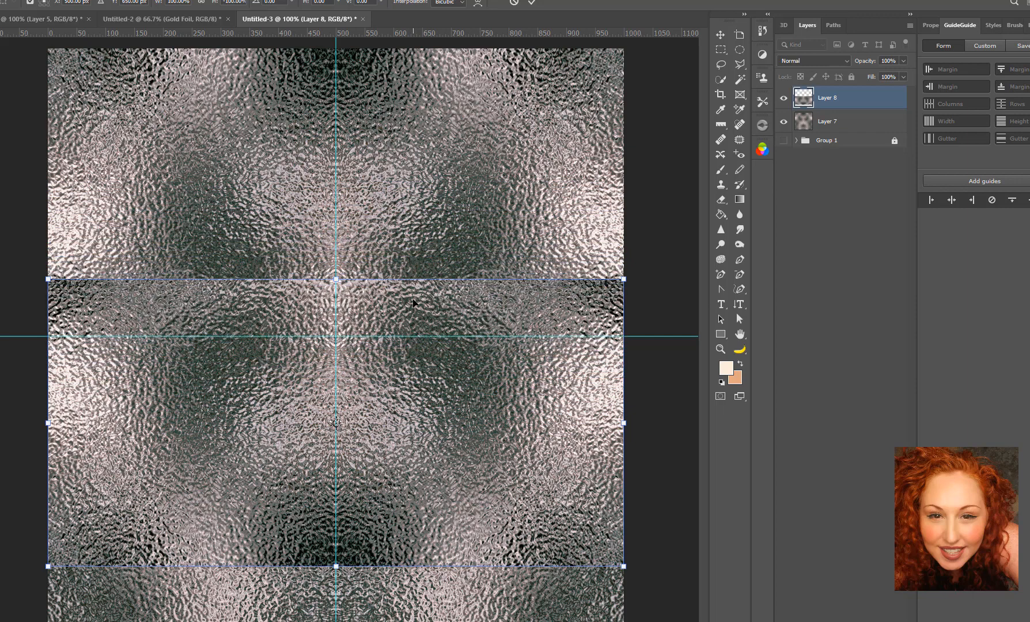
key("shift+Down")
key("shift+Down")
key("shift+Down")
key("shift+Down")
key("shift+Down")
key("shift+Down")
key("shift+Down")
key("shift+Down")
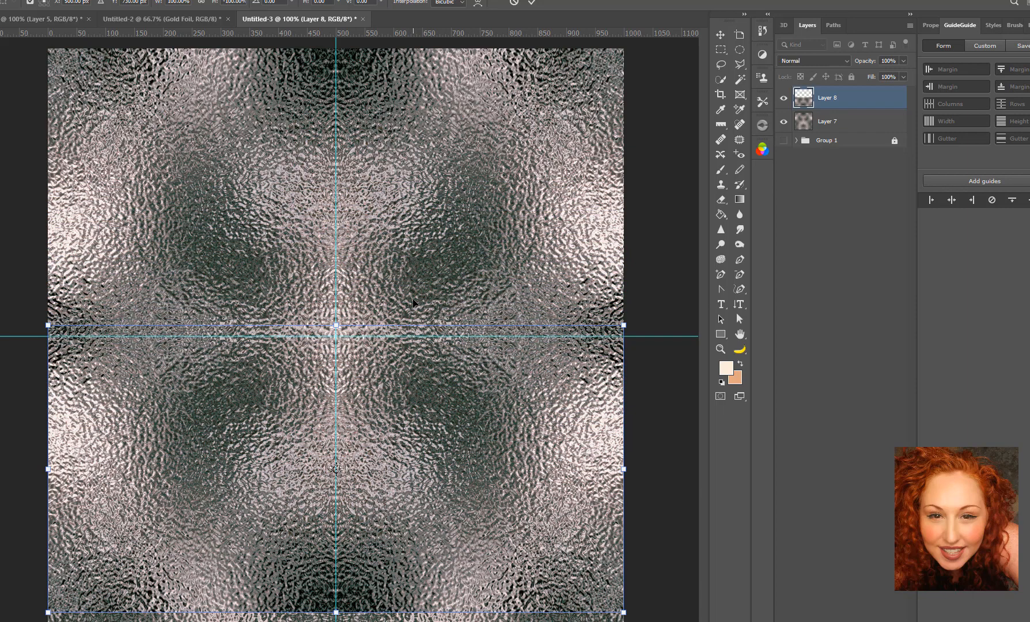
key("shift+Down")
key("shift+Down")
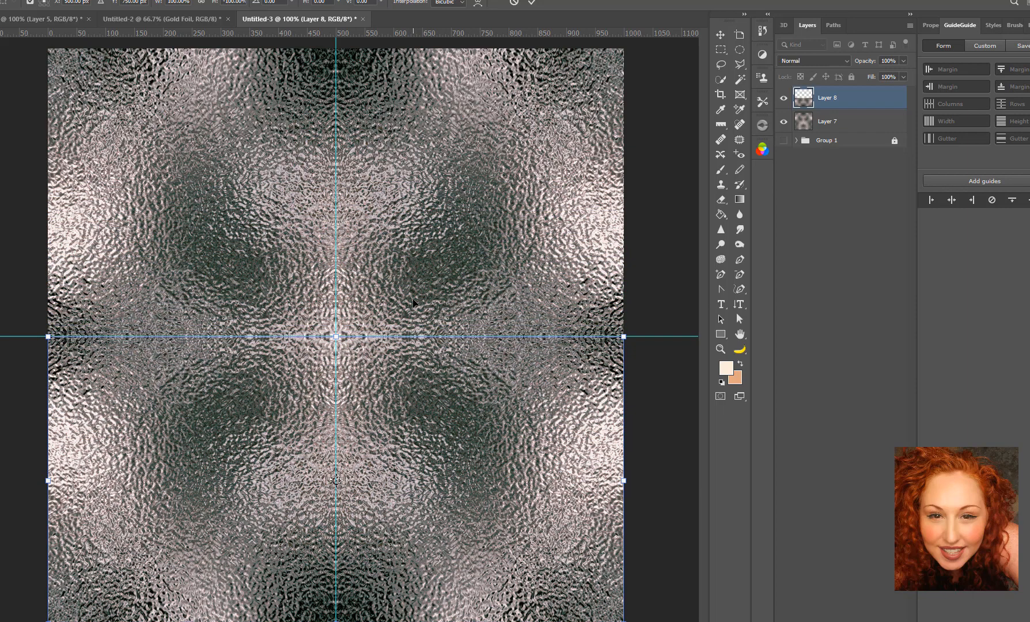
key("Return")
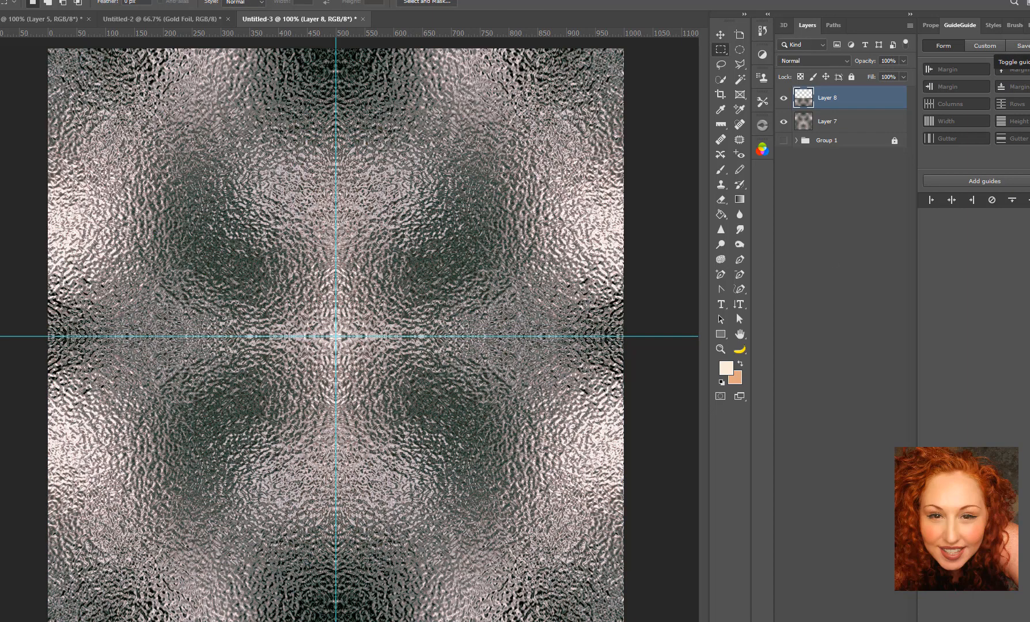
left_click(1029, 45)
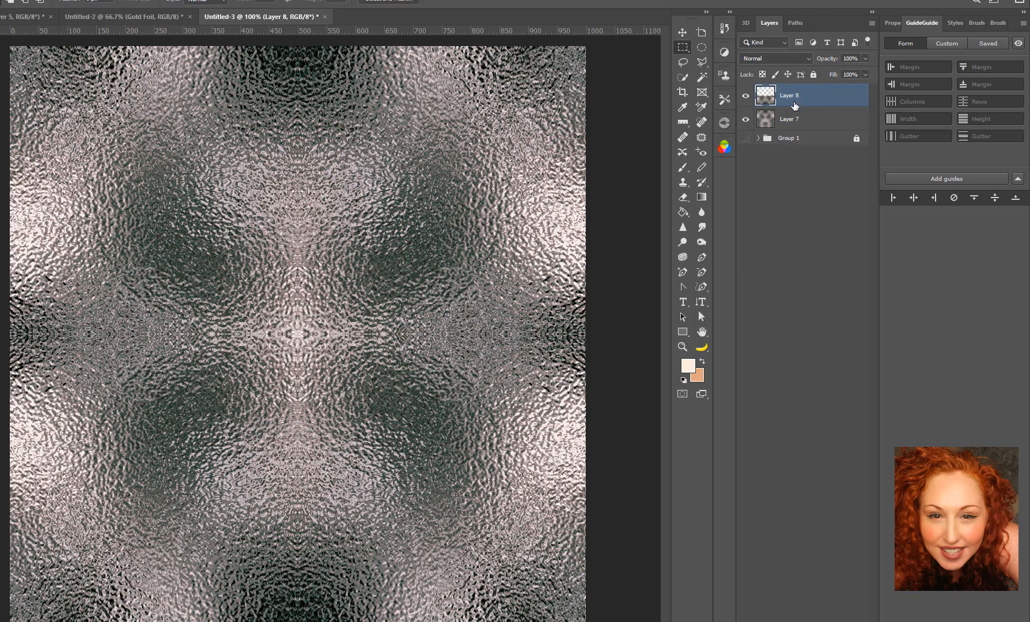
Stamp all visible layers into a new top layer, and move Layers 8 and 7 into Group 1, keeping the group locked.
key("ctrl+shift+alt+e")
left_click(818, 120)
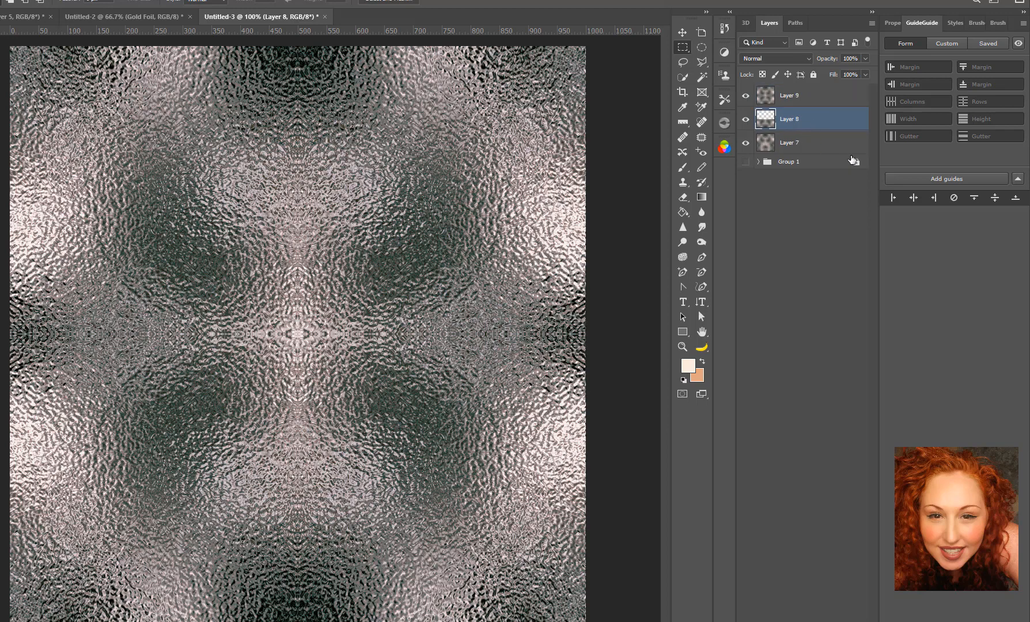
left_click(857, 162)
left_click(805, 141, "shift")
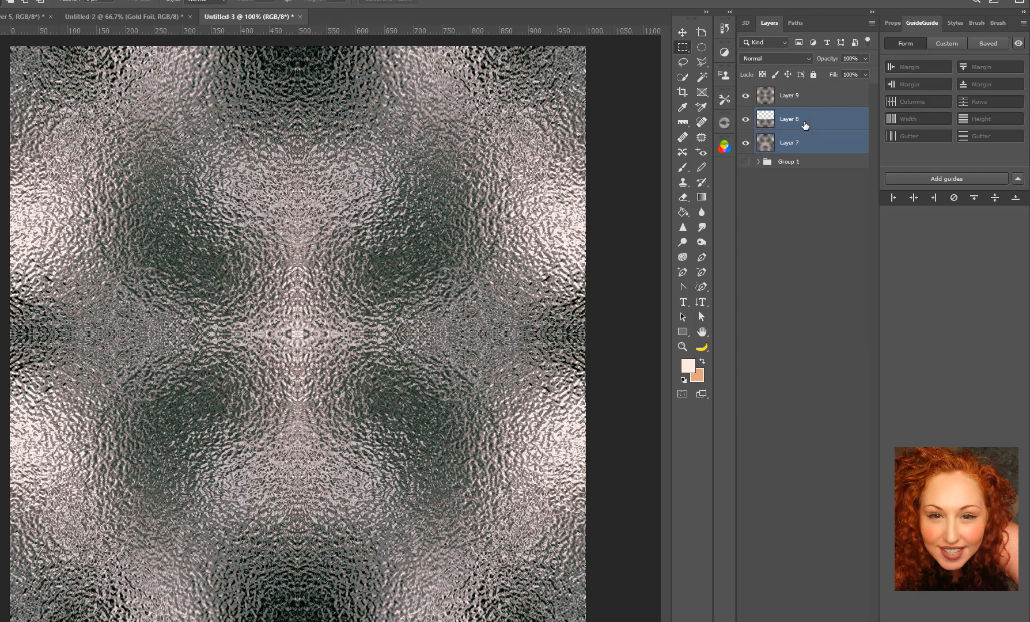
left_click_drag(804, 127, 770, 162)
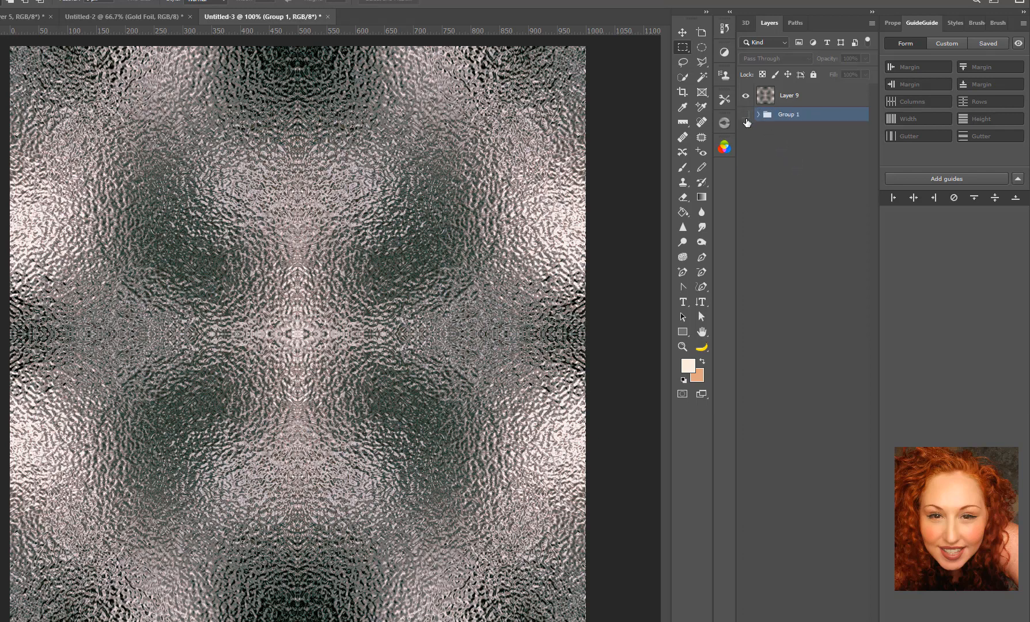
left_click(813, 75)
left_click(794, 98)
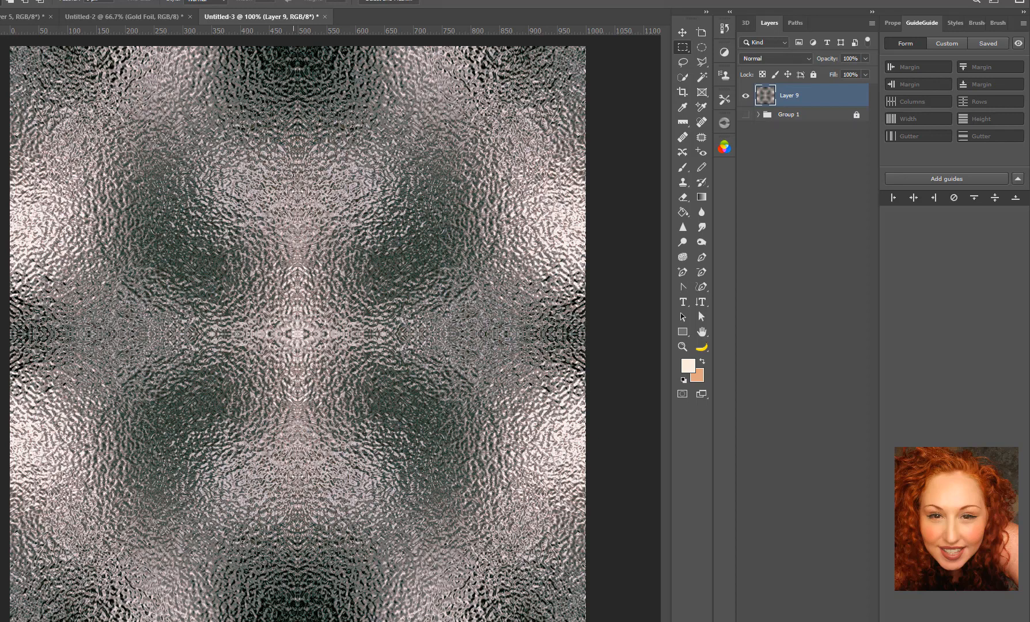
Define the Layer 9 foil texture as a pattern, keeping the suggested name.
left_click(0, 0)
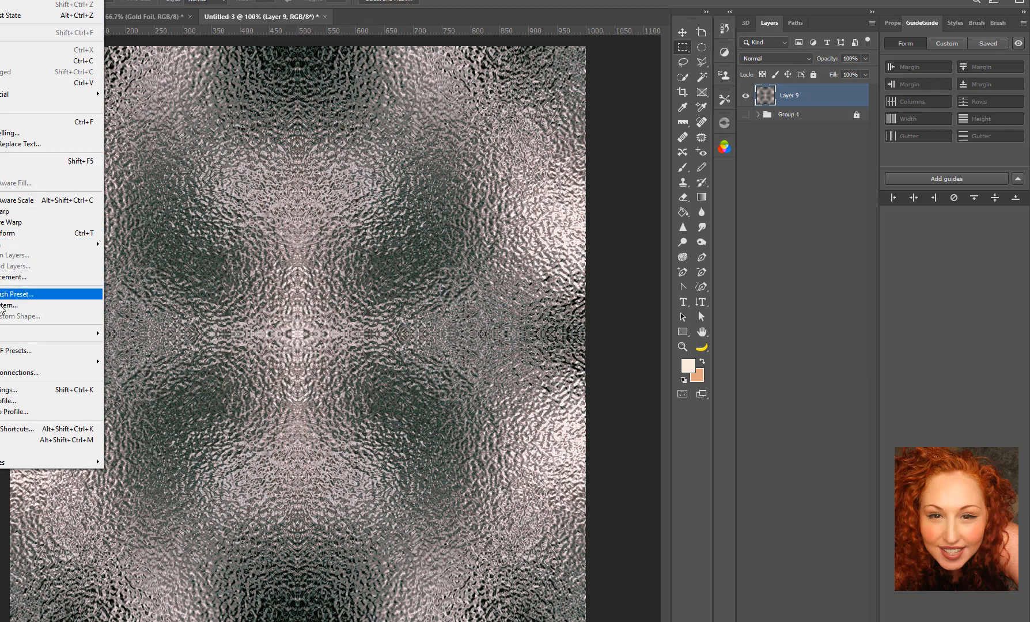
left_click(2, 310)
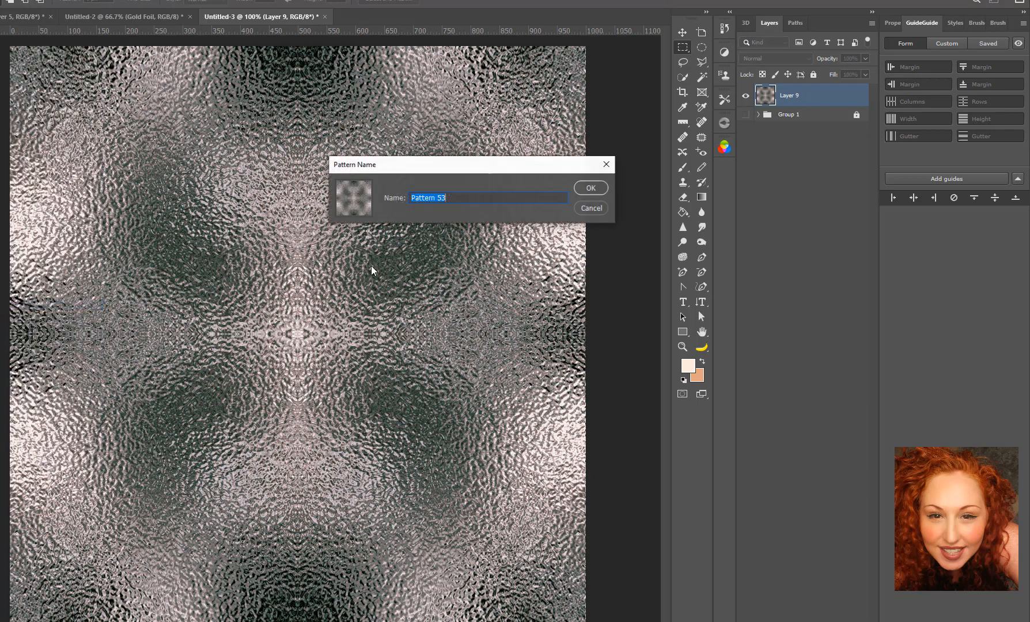
left_click(593, 189)
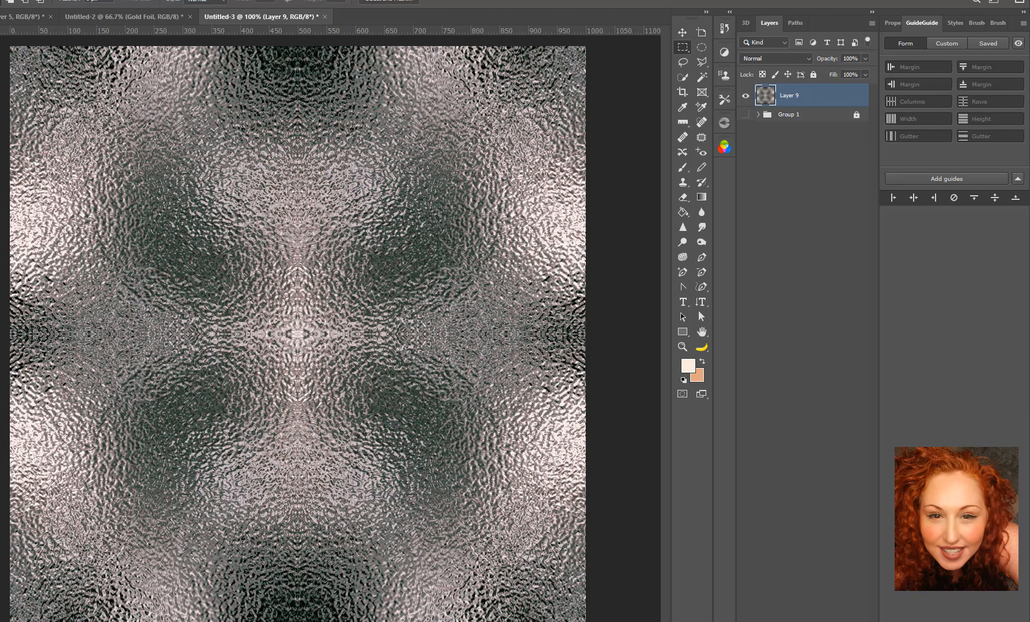
Preview the Offset filter on Layer 9 at +500 px horizontally and vertically with Wrap Around to check the seams, and cancel it.
left_click(1, 0)
mouse_move(11, 12)
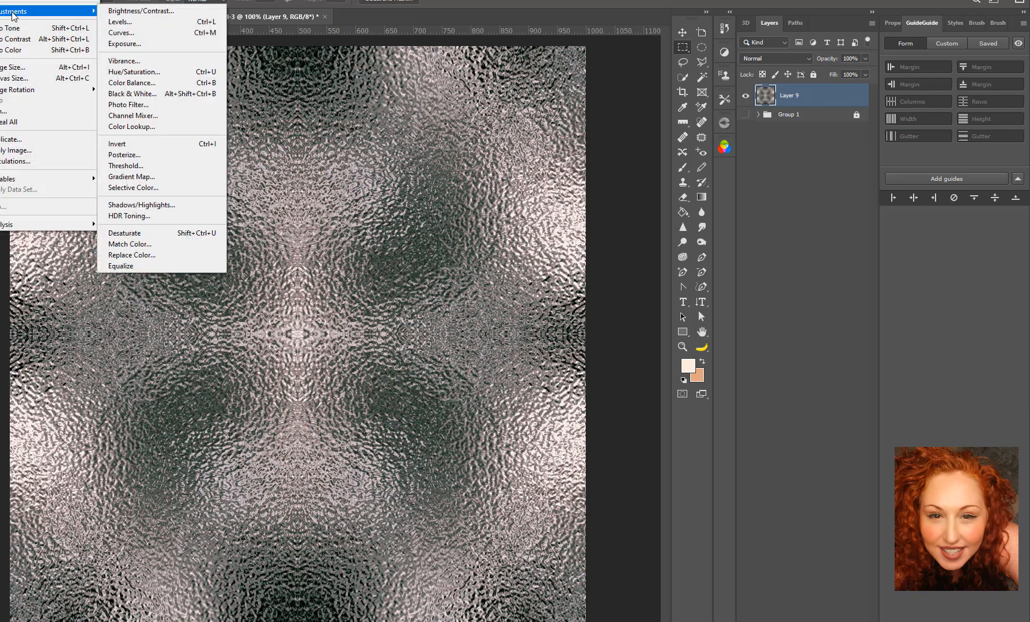
mouse_move(82, 0)
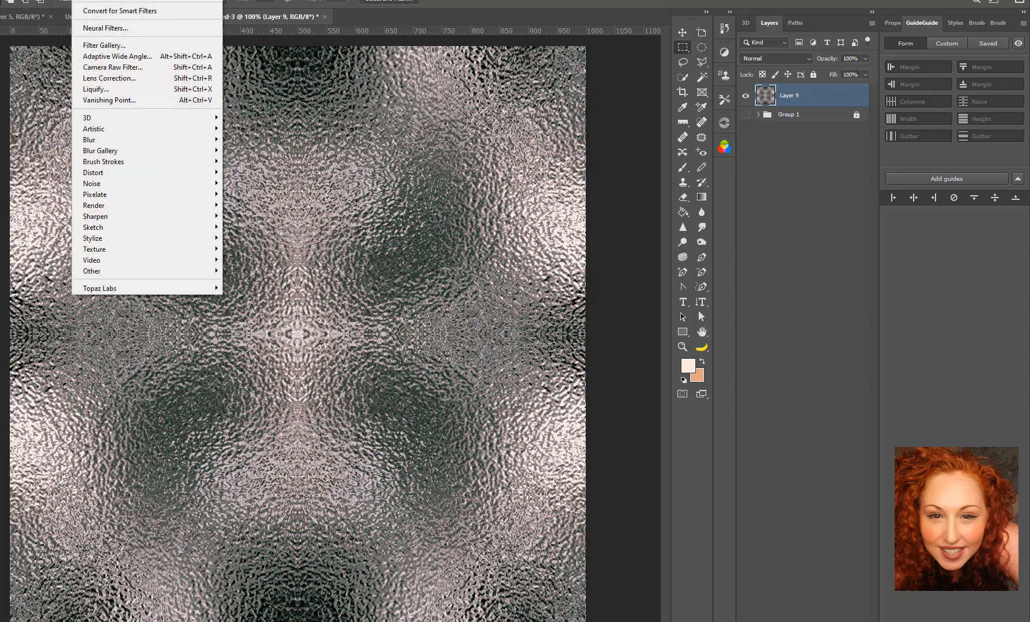
mouse_move(149, 271)
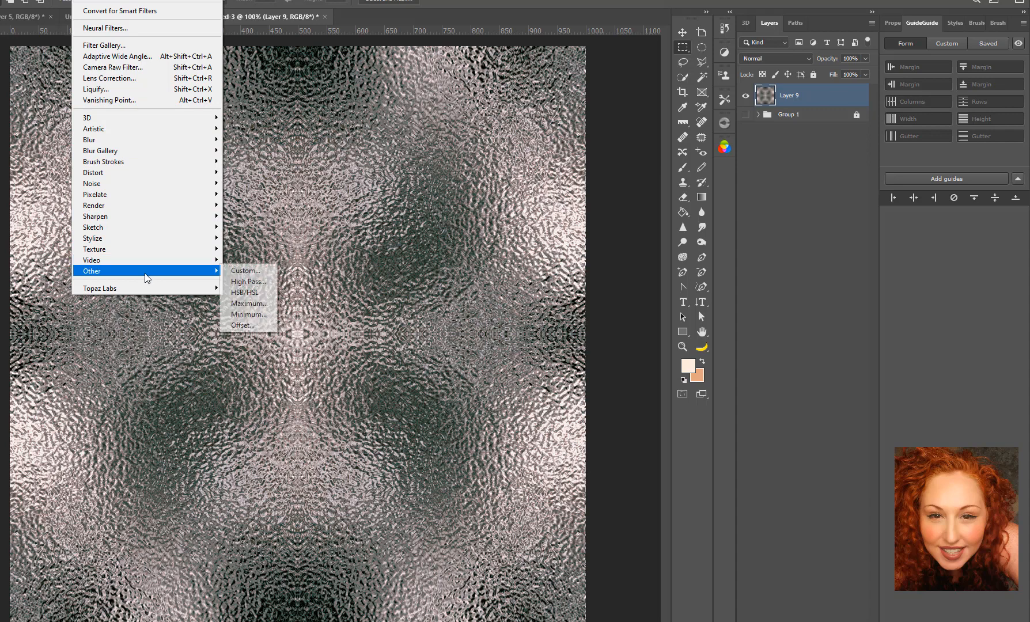
left_click(242, 325)
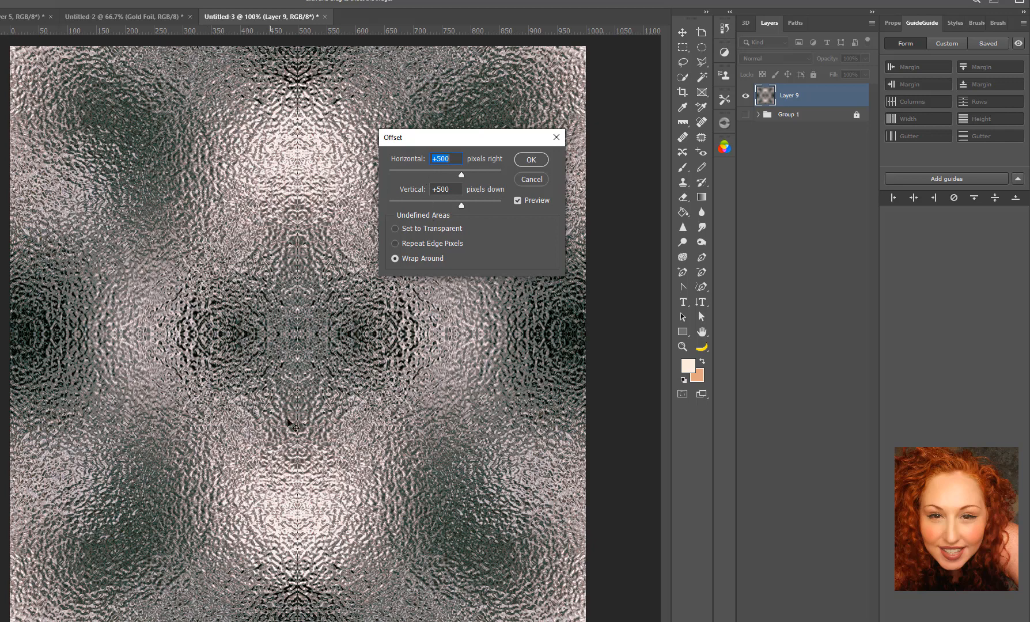
left_click(530, 178)
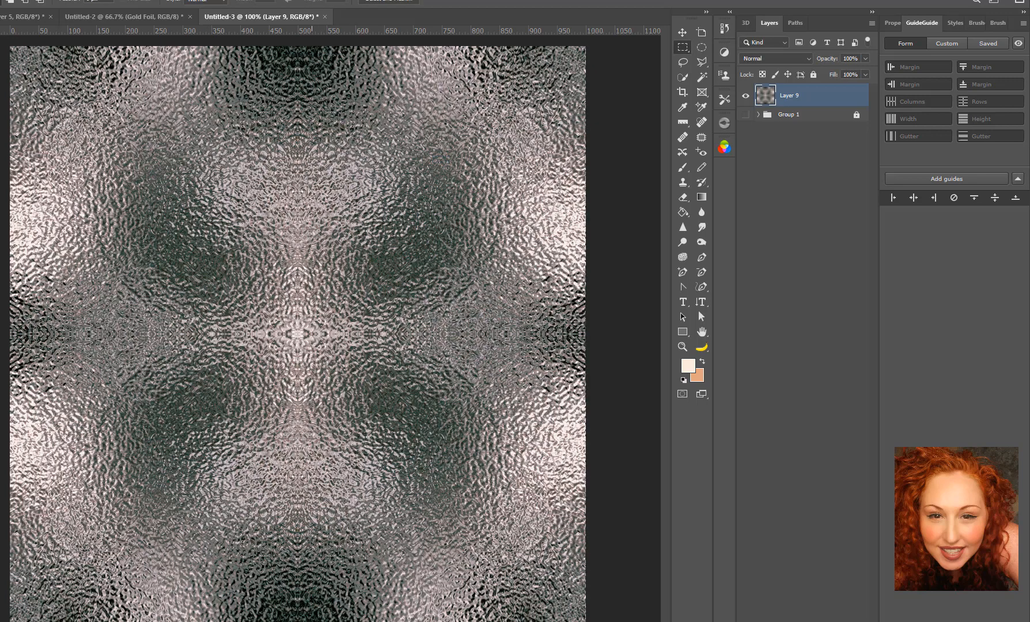
Switch to the Untitled-2 document and duplicate the Gold Foil text just below the original.
left_click(148, 17)
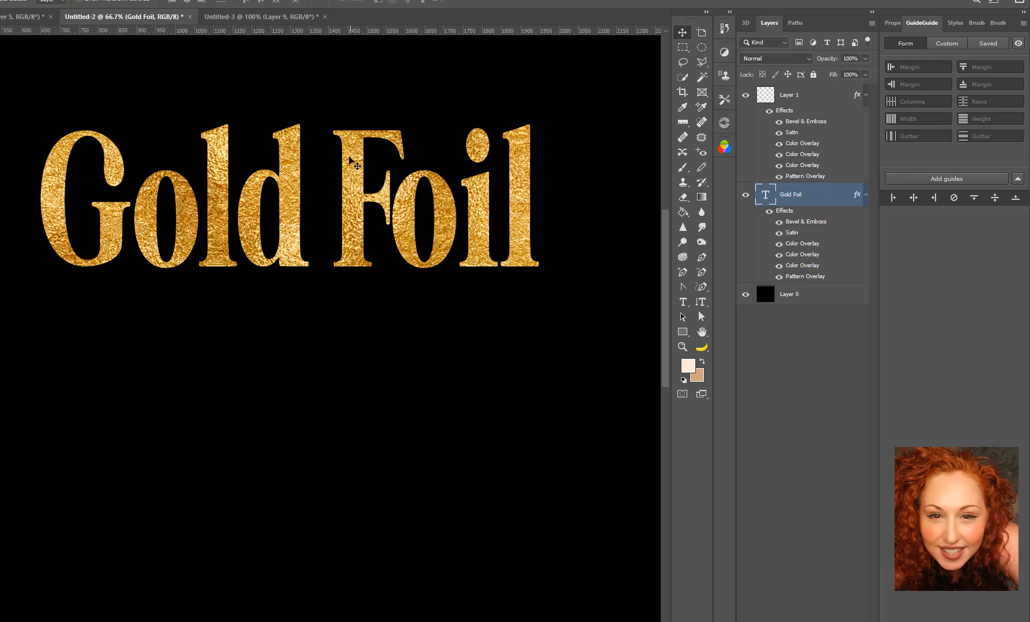
left_click_drag(352, 167, 369, 350)
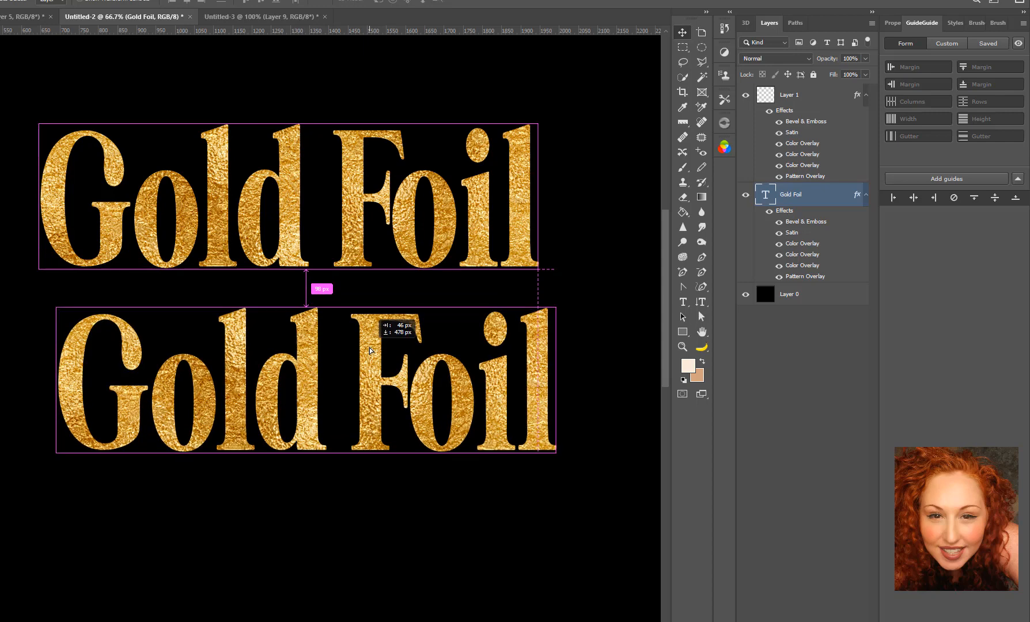
left_click_drag(368, 350, 360, 346)
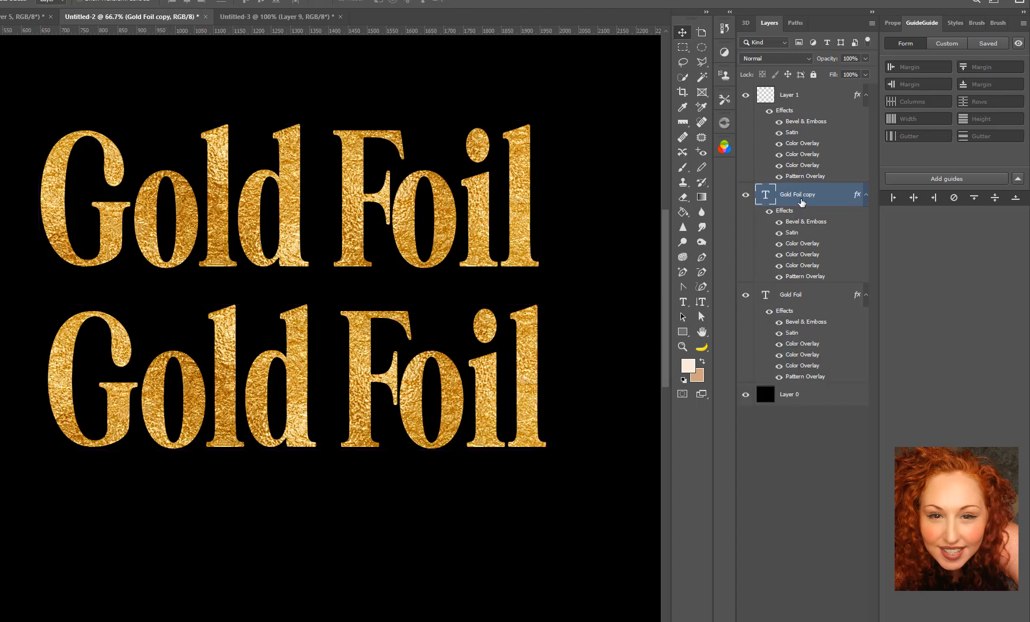
Rename the copied text layer "my seamless gold foil" and clear its layer style.
double_click(802, 194)
type("m")
type("y seamless gold foil")
key("Return")
right_click(840, 200)
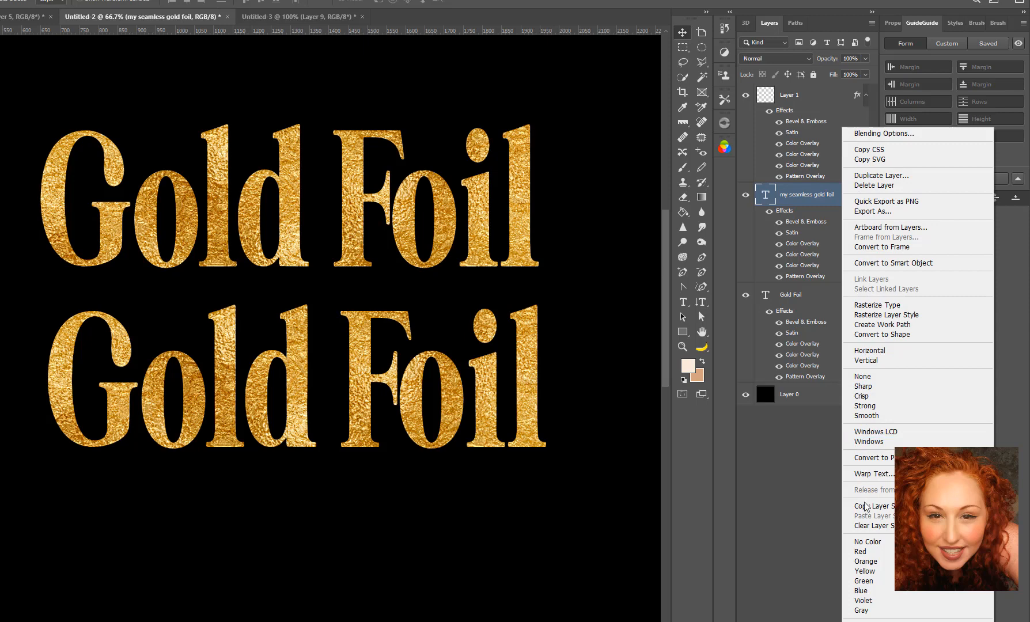
left_click(864, 526)
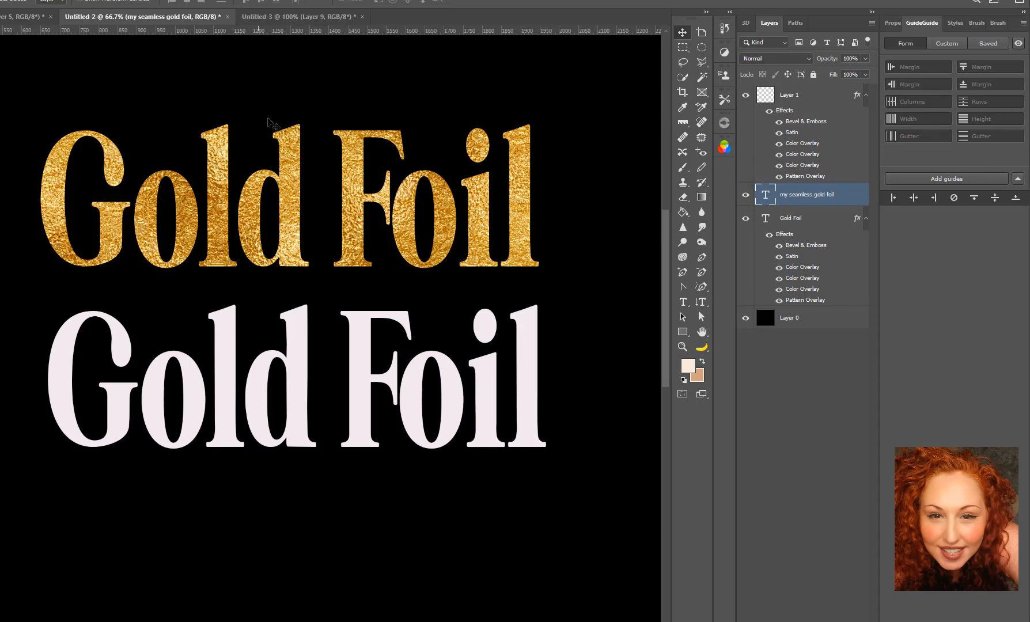
Add a Pattern Overlay to the "my seamless gold foil" text using the newly defined grey foil pattern.
left_click(774, 620)
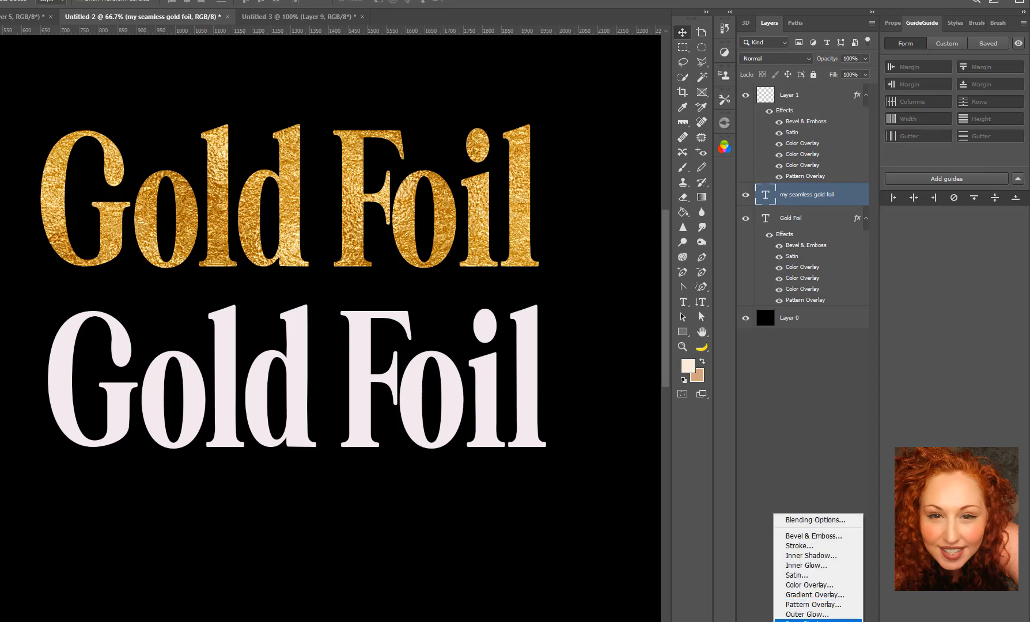
left_click(818, 604)
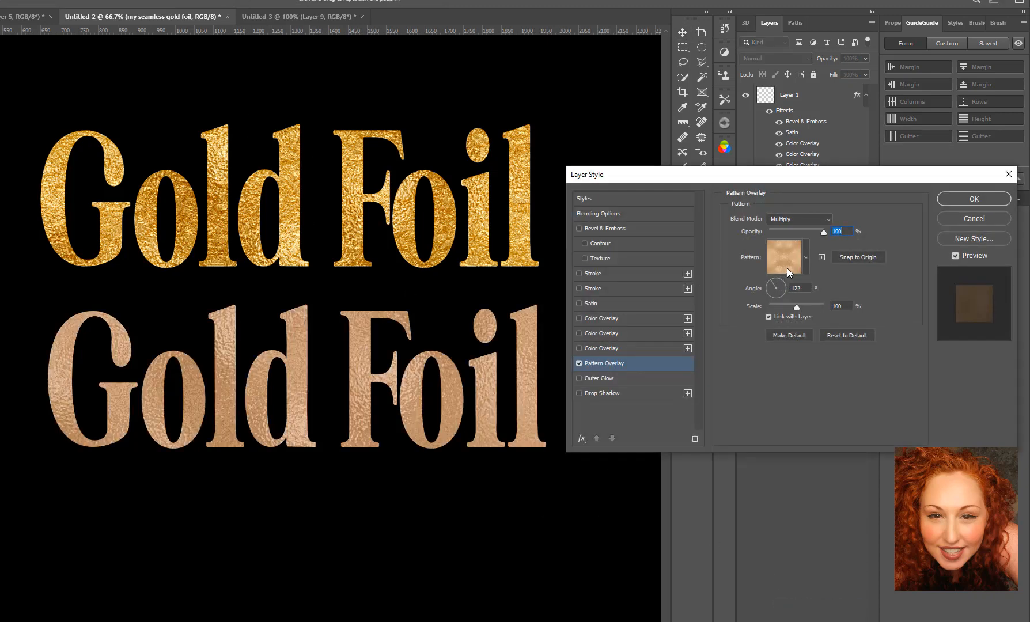
left_click(805, 256)
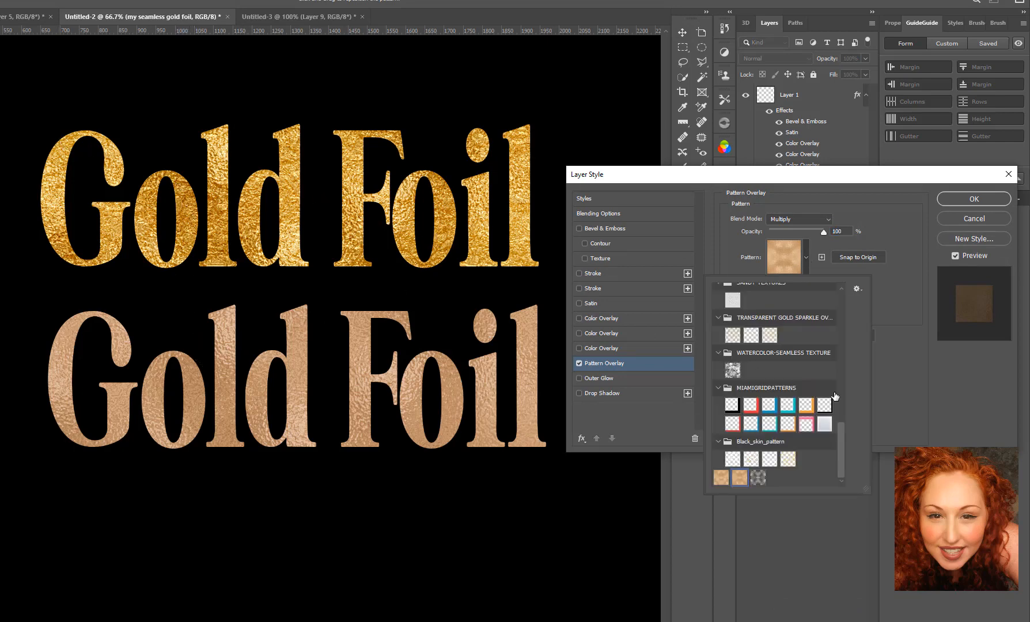
scroll(858, 347, "down", 2)
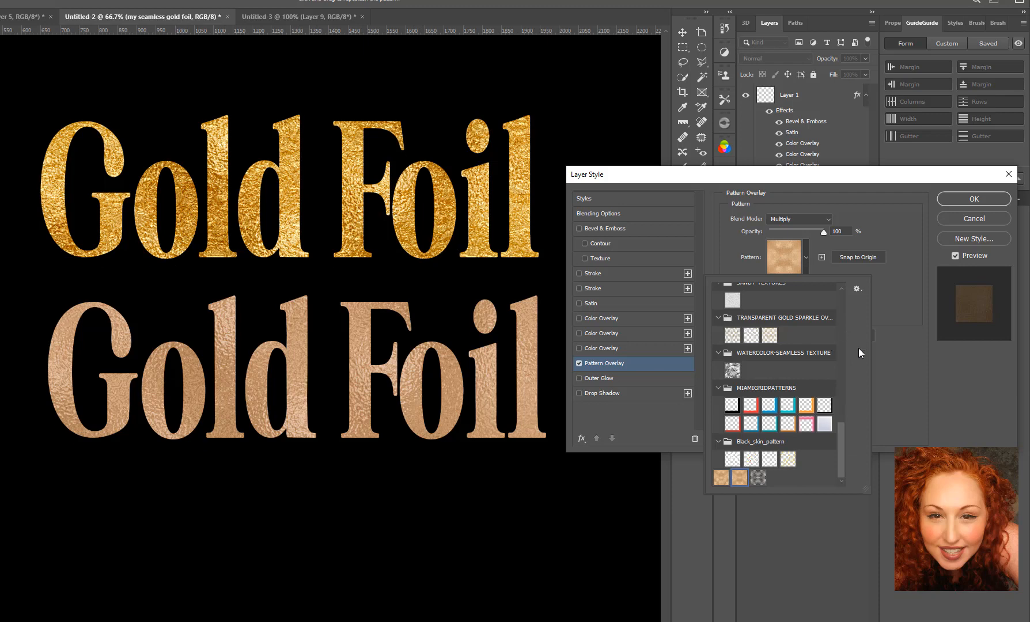
left_click(758, 480)
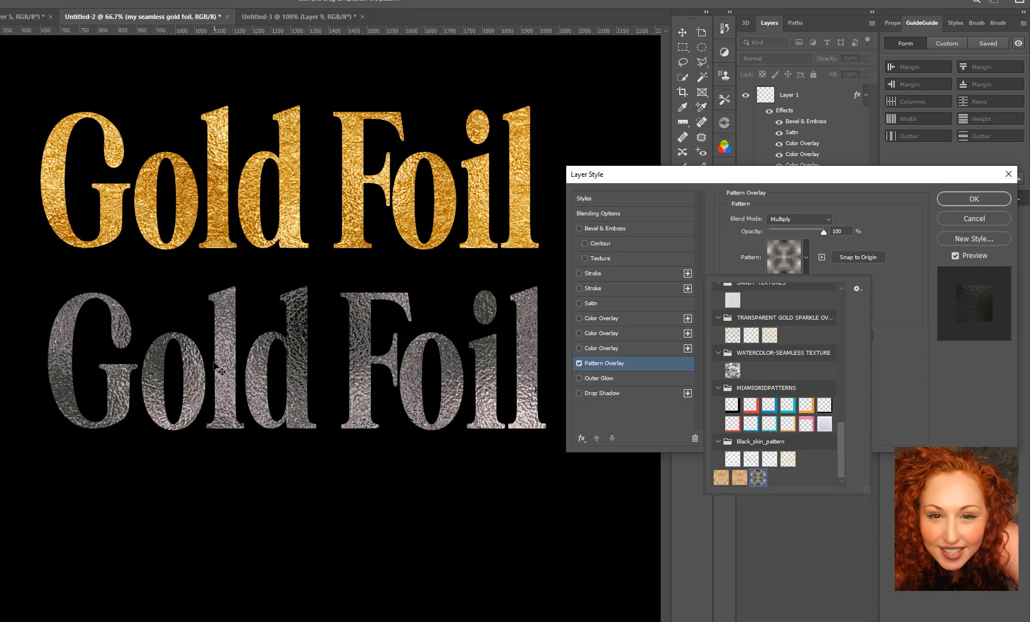
left_click(906, 302)
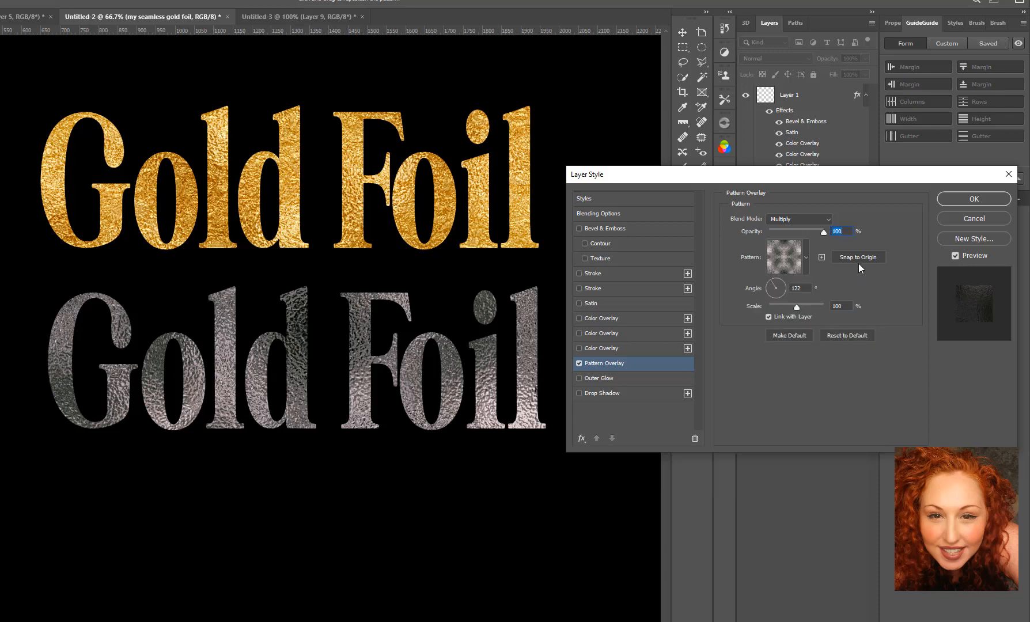
Reposition the foil pattern inside the lower text, set the Pattern Overlay angle to 163°, and apply the style.
left_click_drag(485, 369, 64, 323)
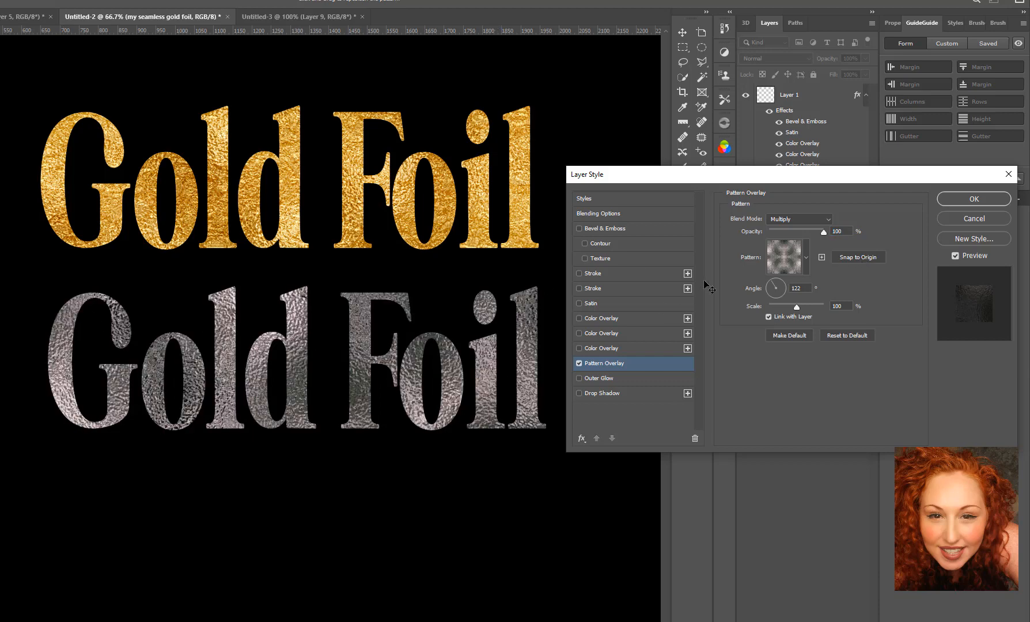
left_click(767, 286)
left_click_drag(767, 285, 801, 300)
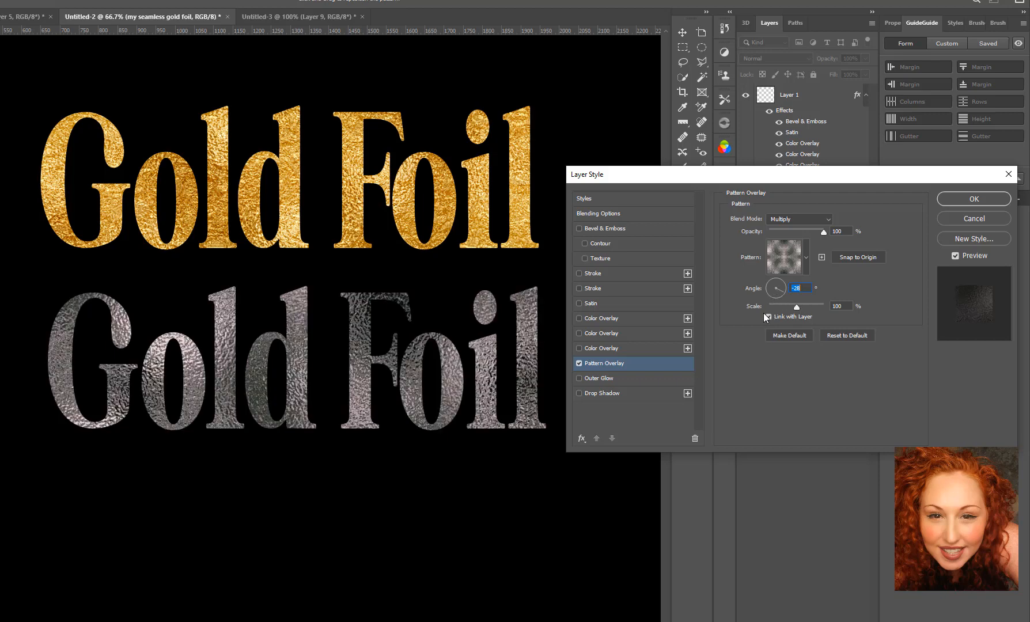
mouse_move(772, 297)
left_mouse_down()
mouse_move(783, 289)
mouse_move(773, 279)
left_mouse_up()
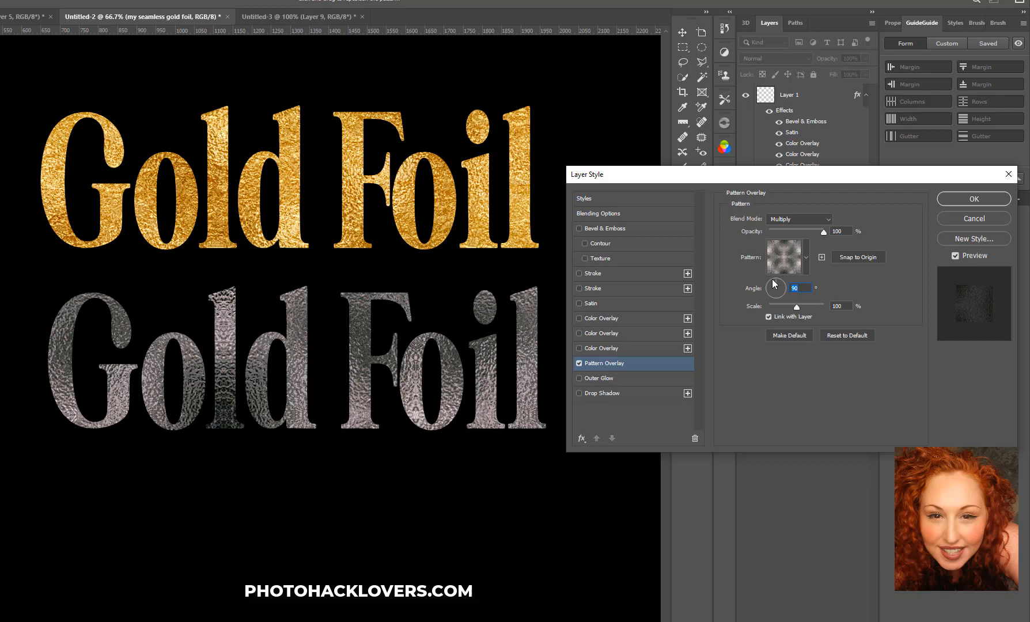
left_click_drag(772, 290, 762, 284)
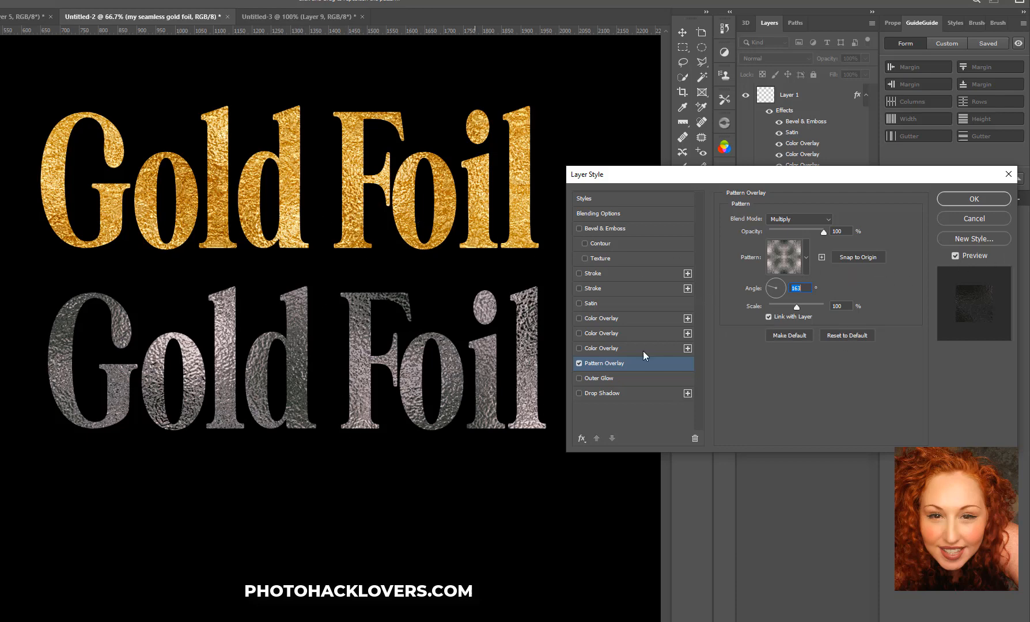
left_click(976, 198)
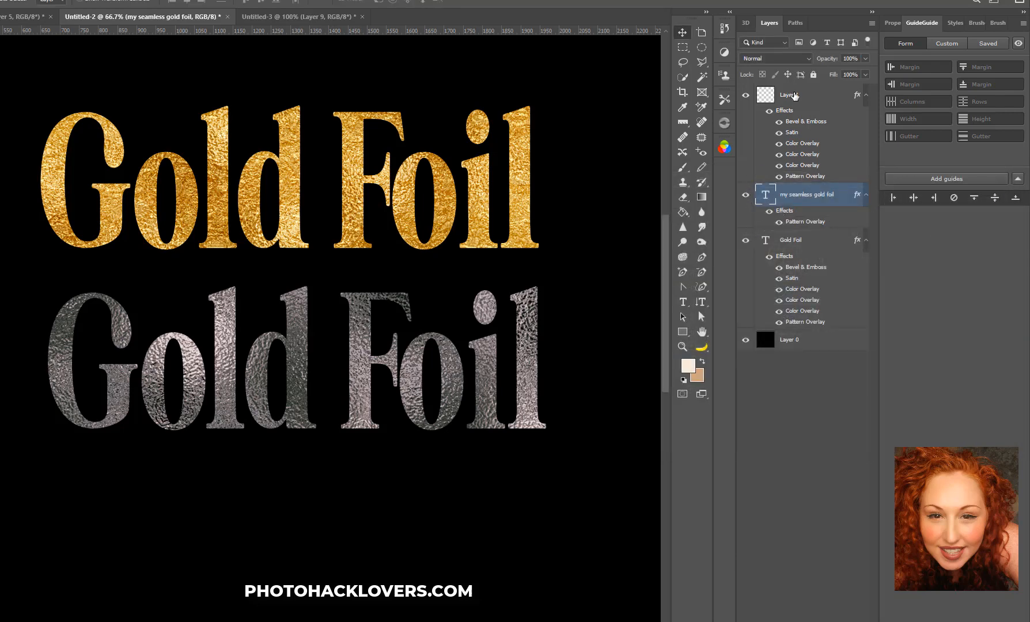
Open the original Gold Foil text's layer style and examine its Bevel & Emboss, Contour and Texture settings.
left_click(954, 22)
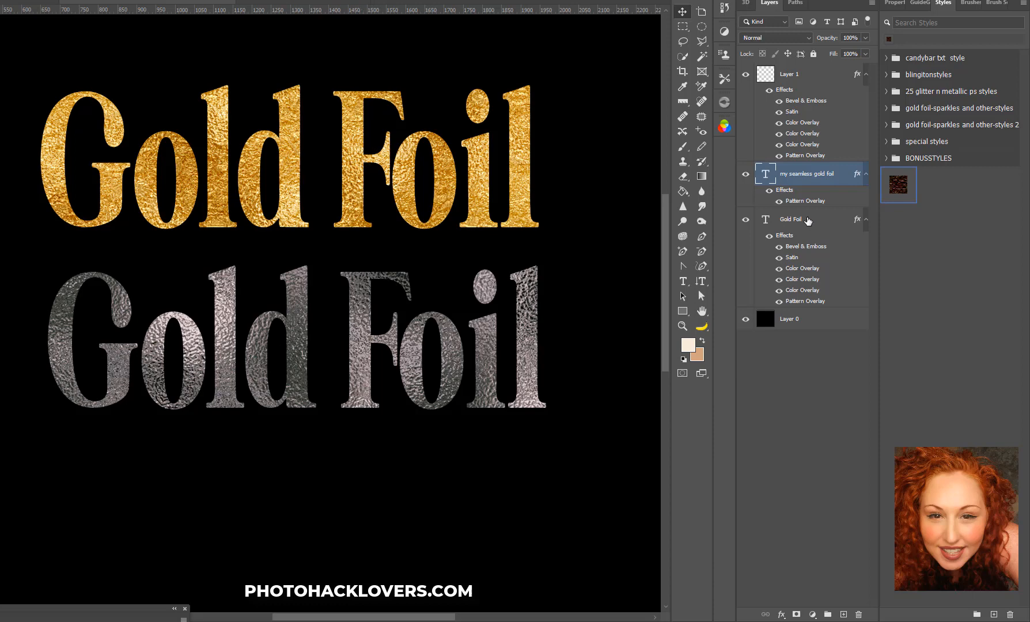
left_click(786, 224)
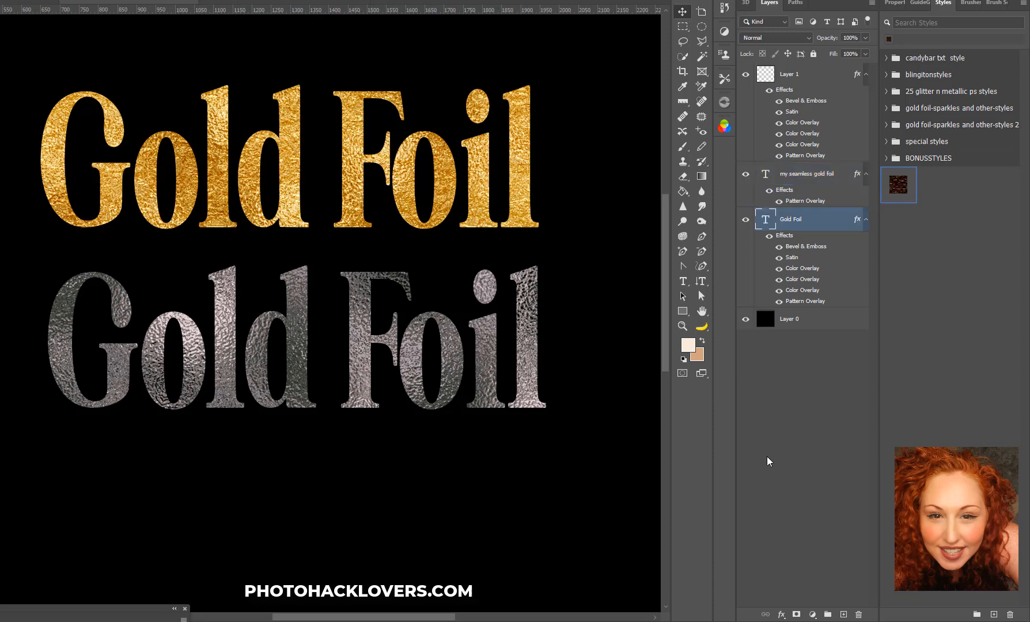
left_click(782, 614)
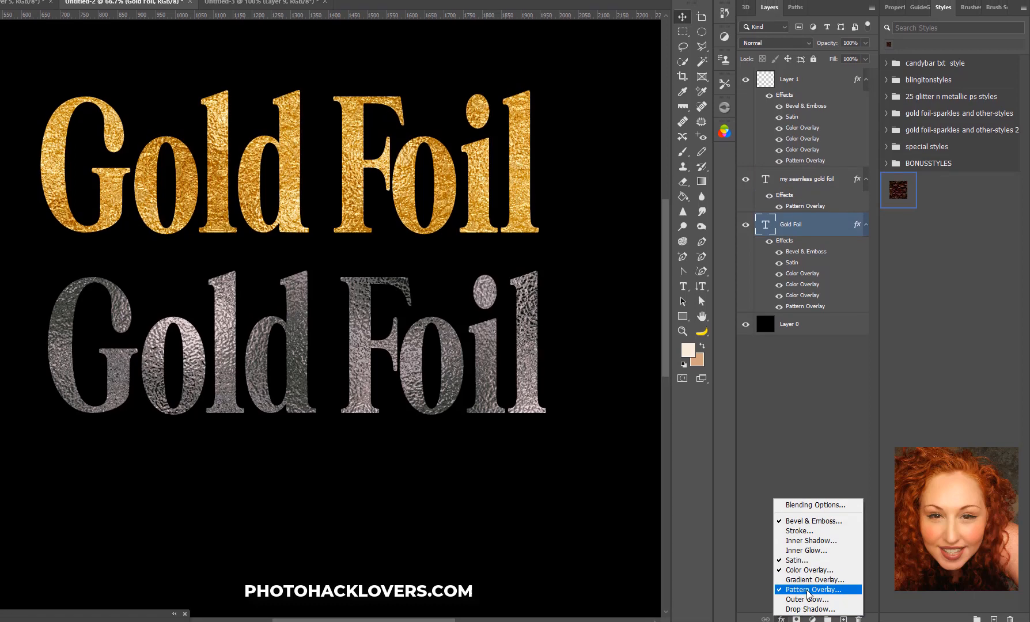
left_click(813, 584)
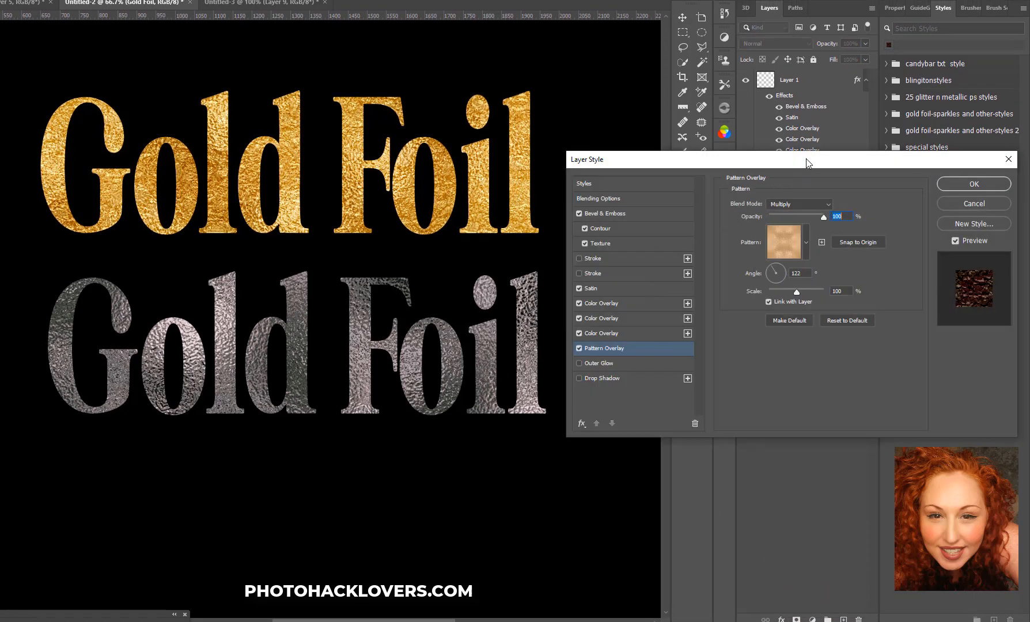
left_click_drag(806, 162, 808, 59)
left_click(619, 110)
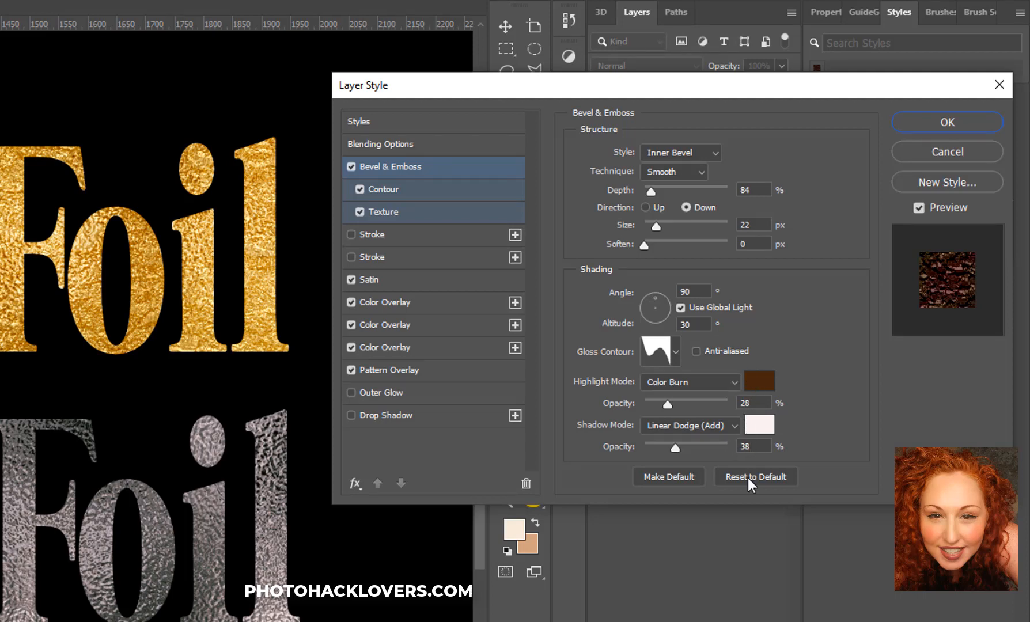
left_click(432, 198)
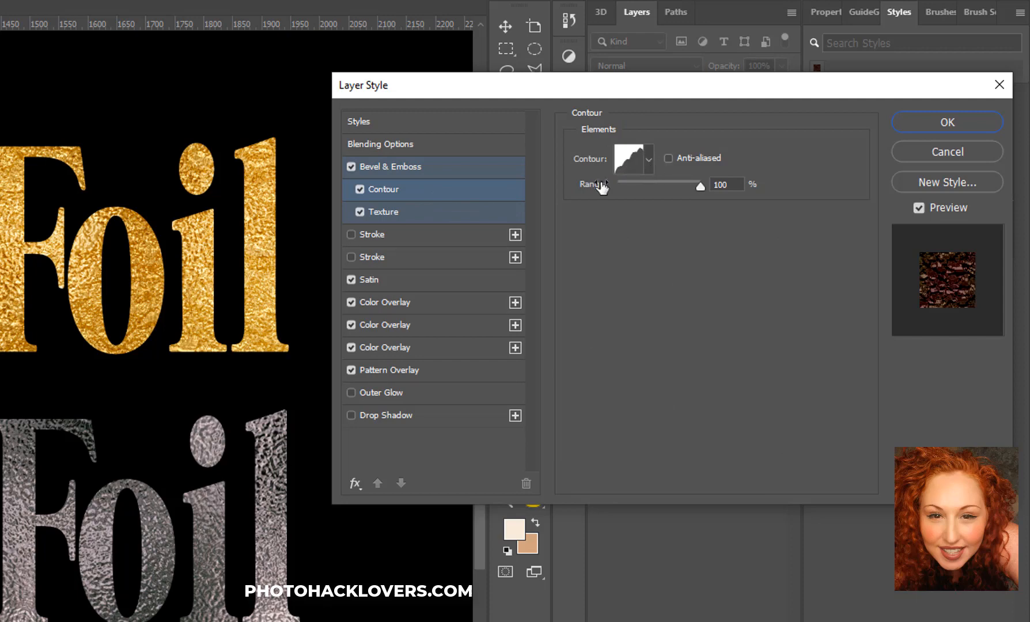
left_click(415, 212)
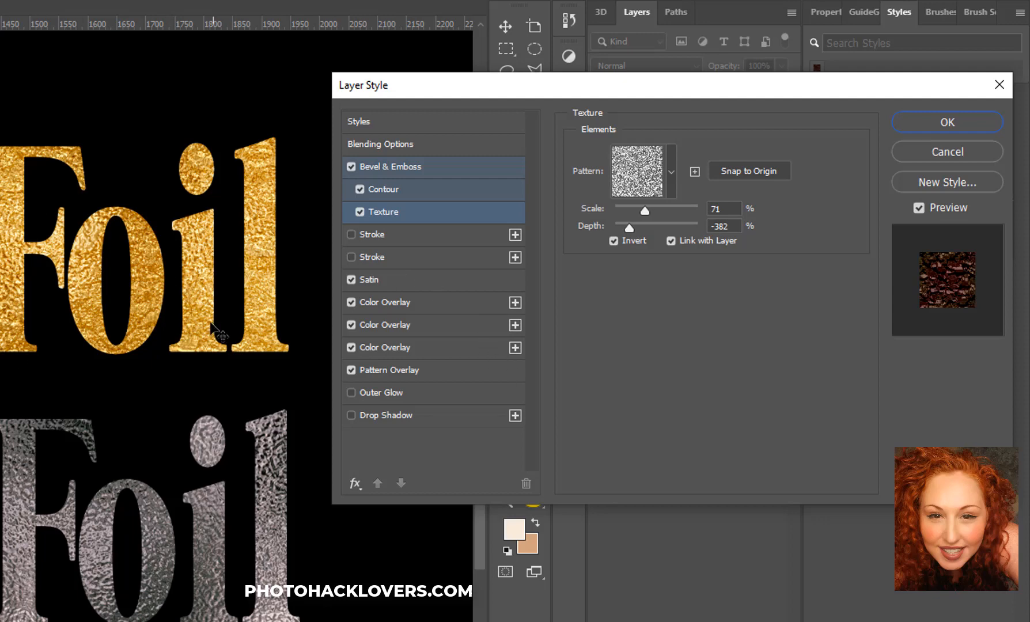
Review the Satin, three Color Overlay and Pattern Overlay settings of the Gold Foil style, and close the dialog.
left_click(381, 280)
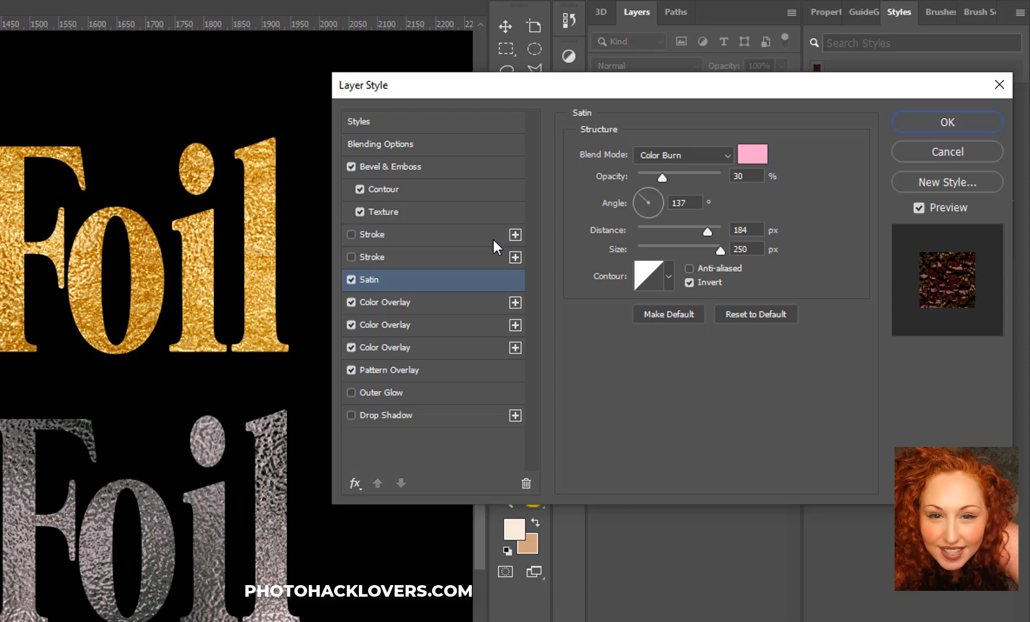
left_click(425, 304)
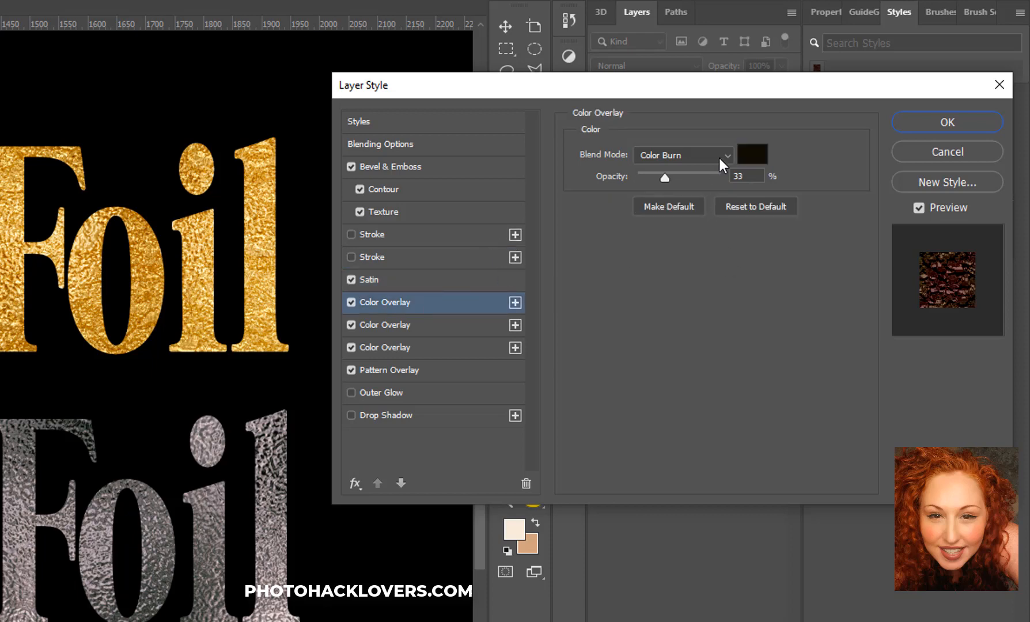
left_click(420, 326)
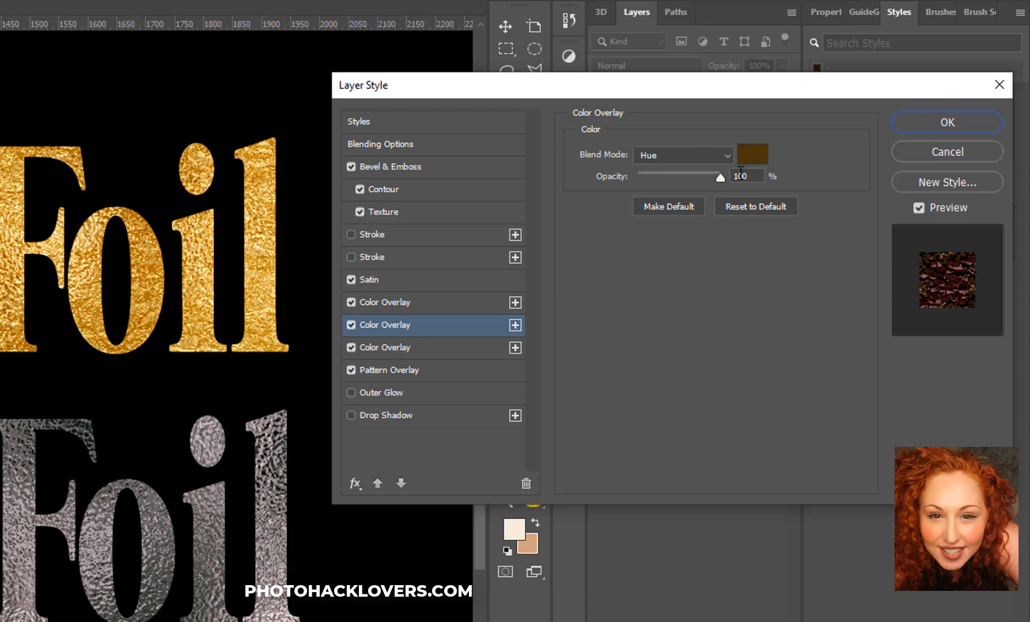
left_click(430, 347)
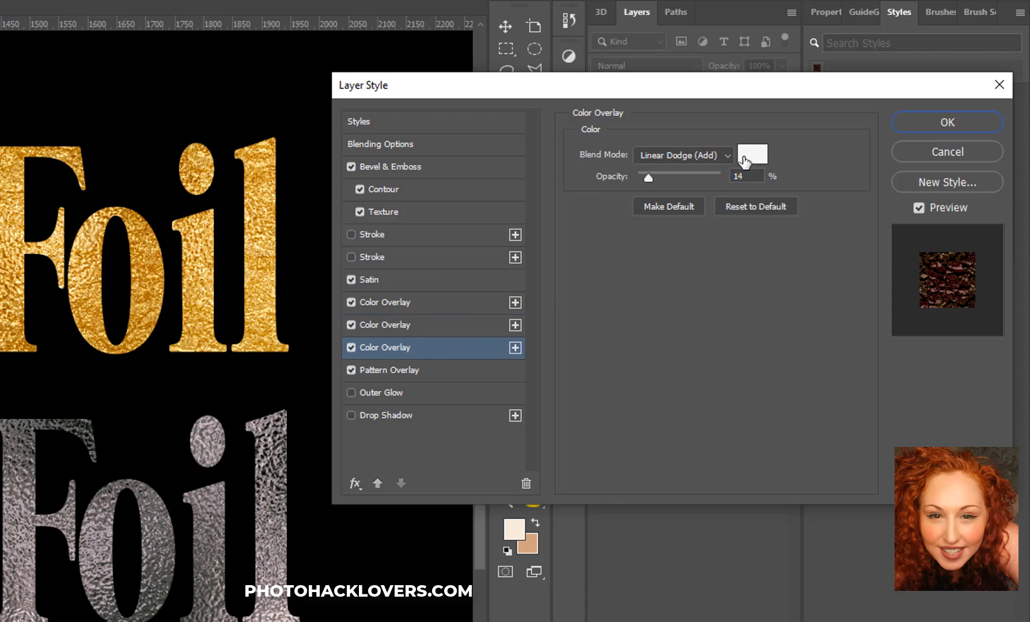
left_click(415, 369)
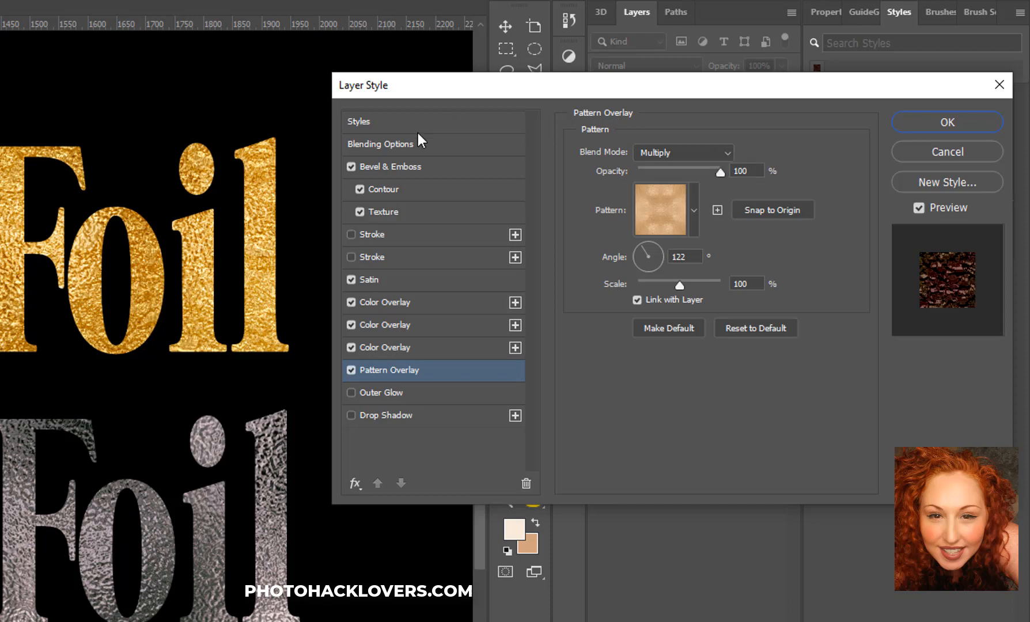
left_click(955, 121)
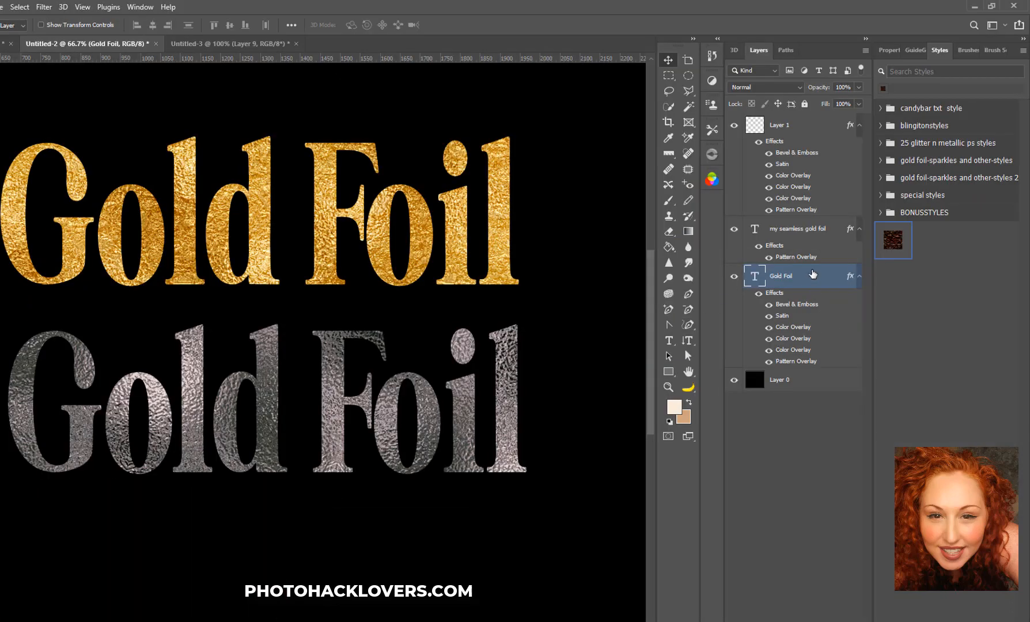
Copy the Gold Foil layer's style and paste it onto the "my seamless gold foil" text layer.
right_click(812, 274)
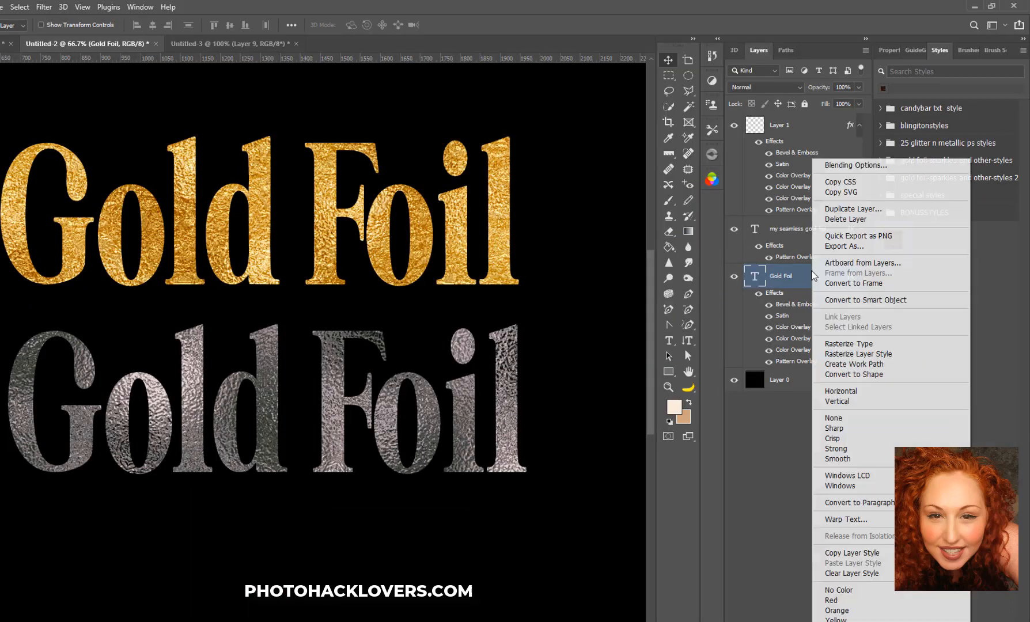
left_click(852, 553)
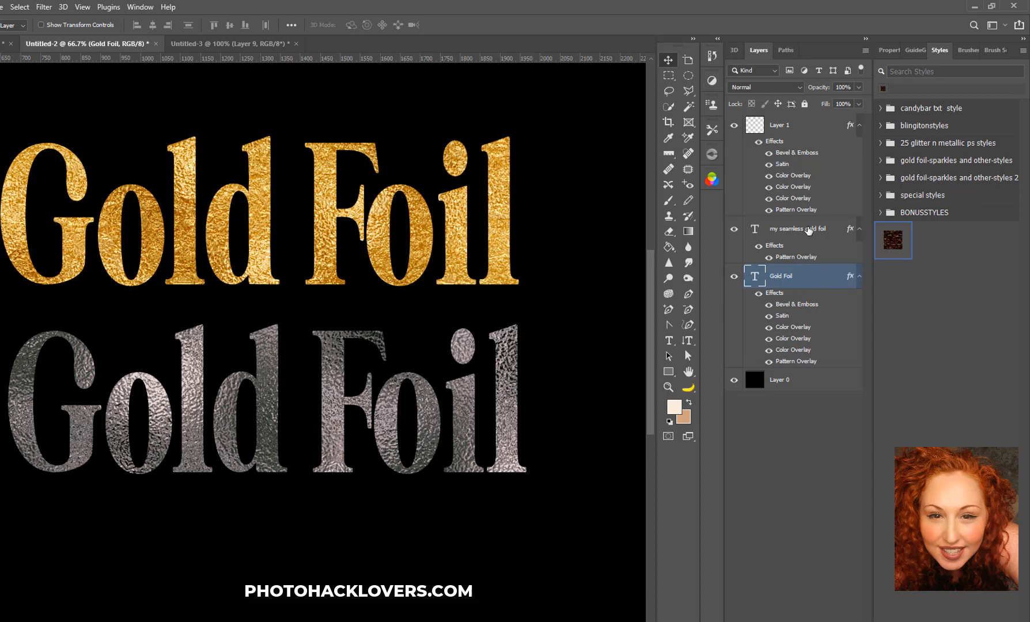
left_click(809, 231)
right_click(808, 231)
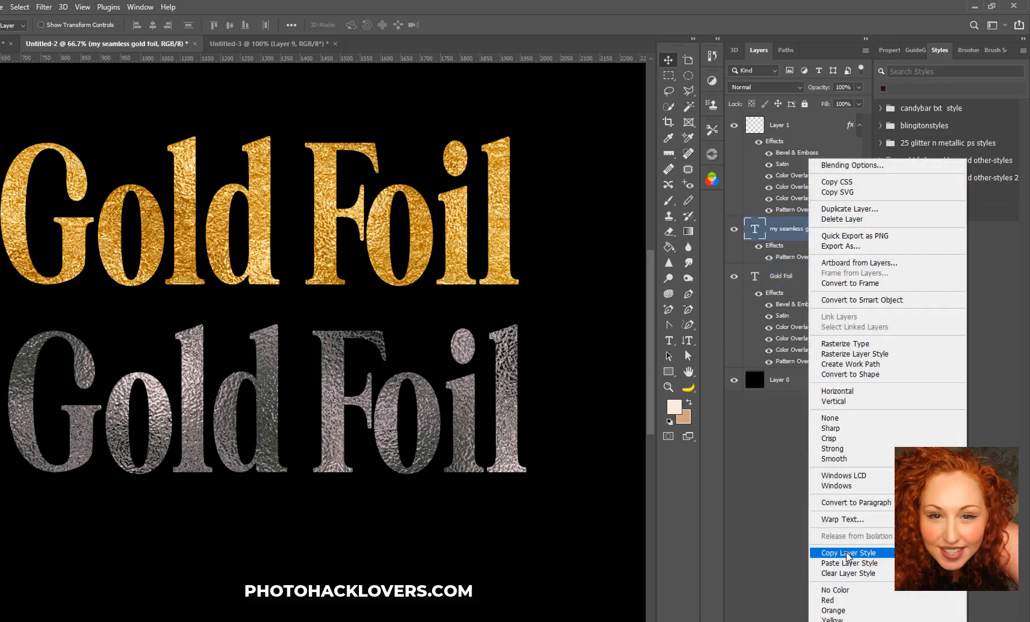
left_click(848, 562)
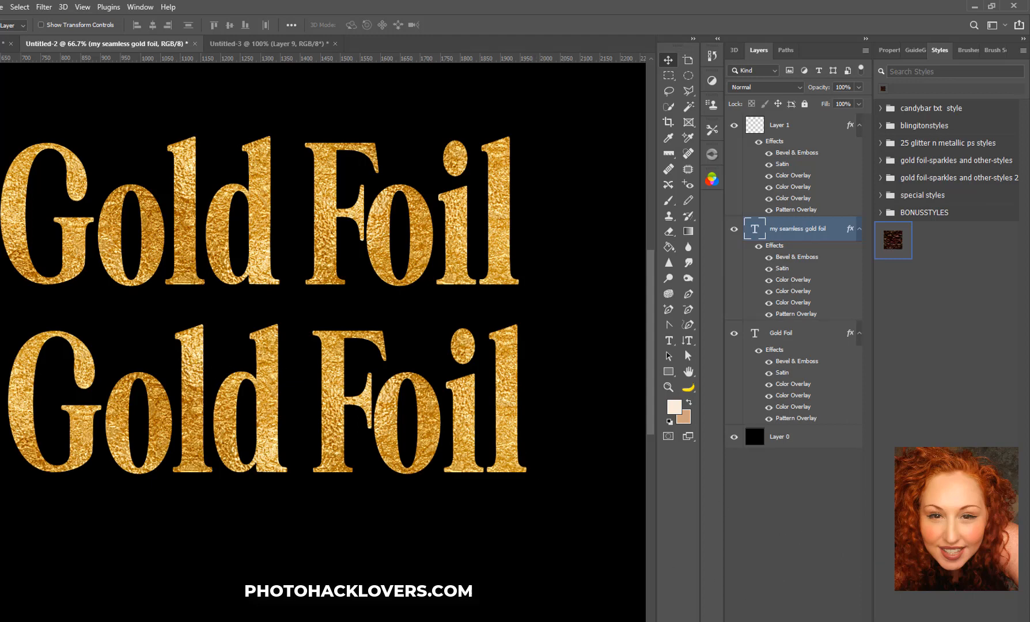
Replace the pattern in the Pattern Overlay of "my seamless gold foil" with the grey foil Pattern 53.
left_click(770, 621)
left_click(790, 621)
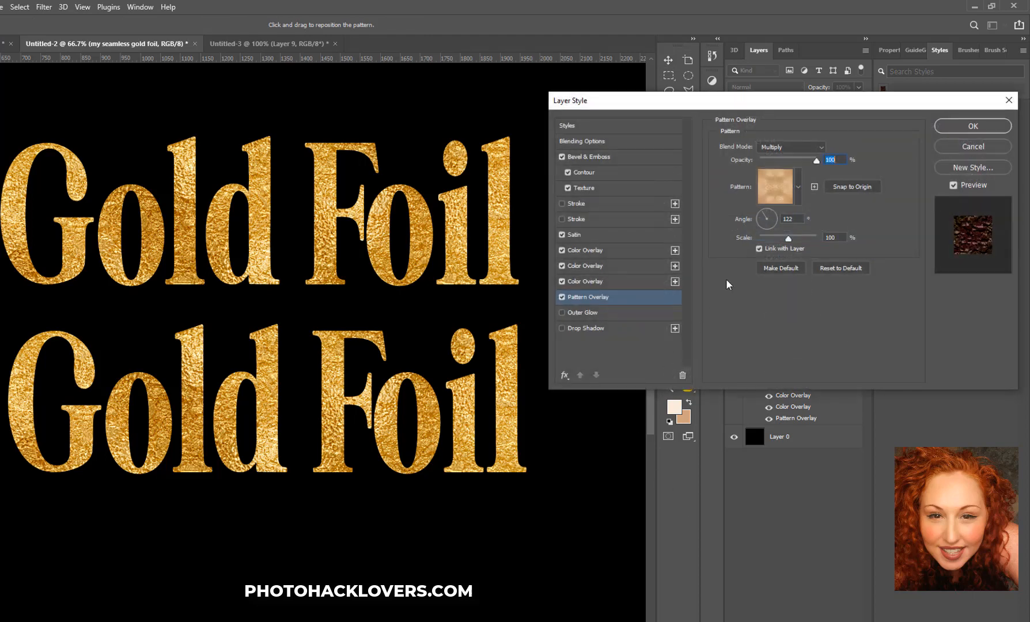
left_click(797, 187)
left_click(748, 417)
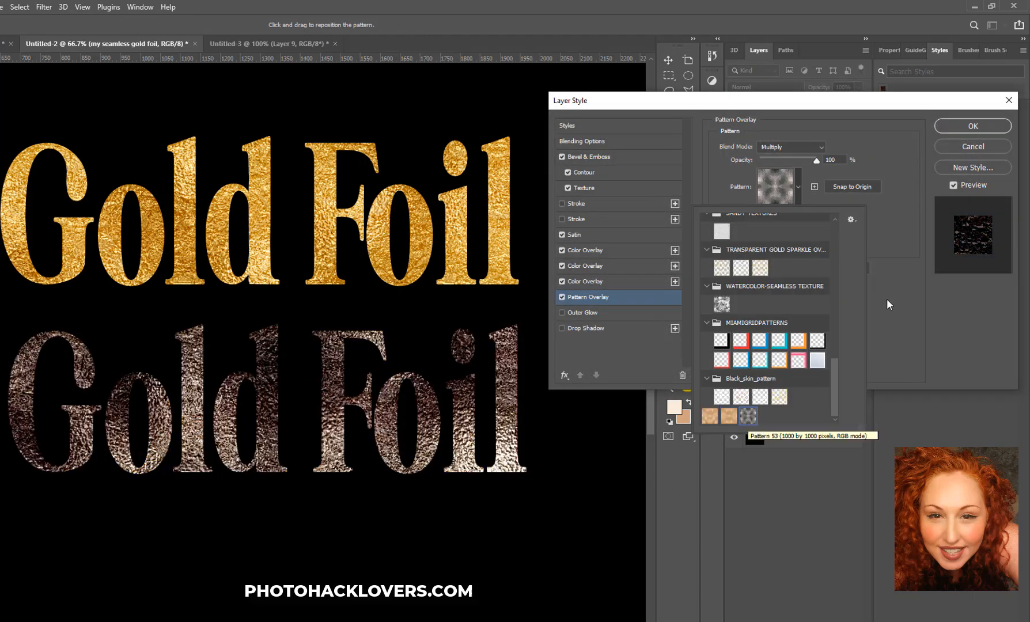
left_click(912, 292)
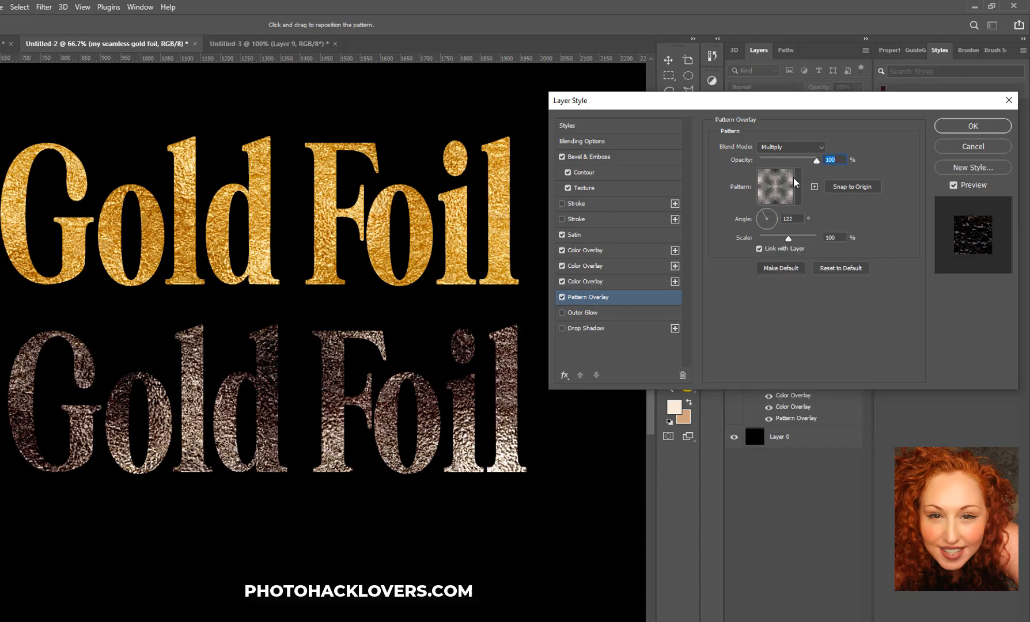
left_click(779, 151)
left_click(764, 150)
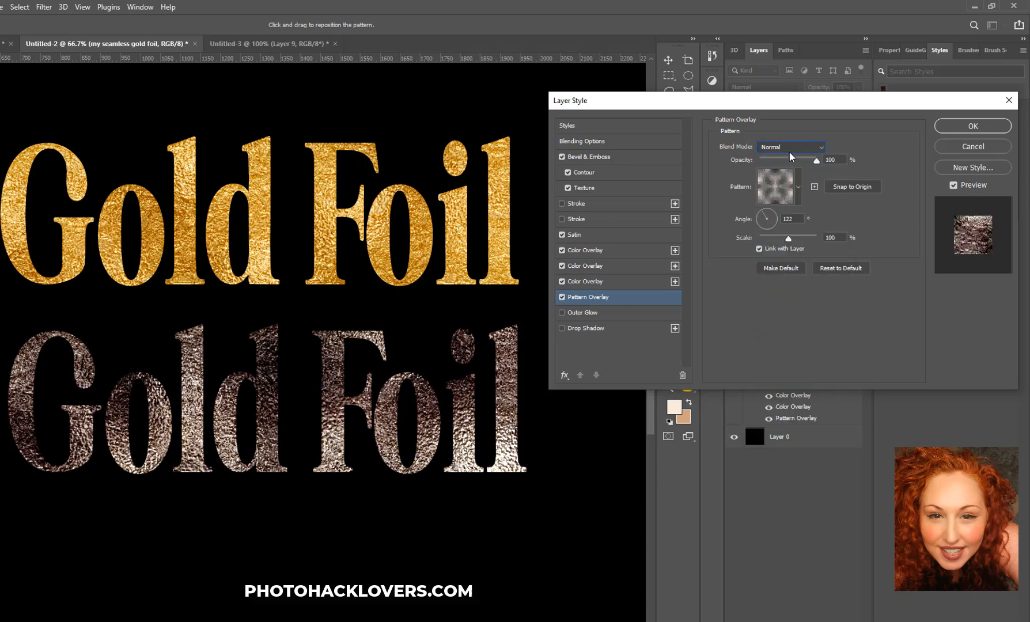
left_click_drag(816, 161, 791, 161)
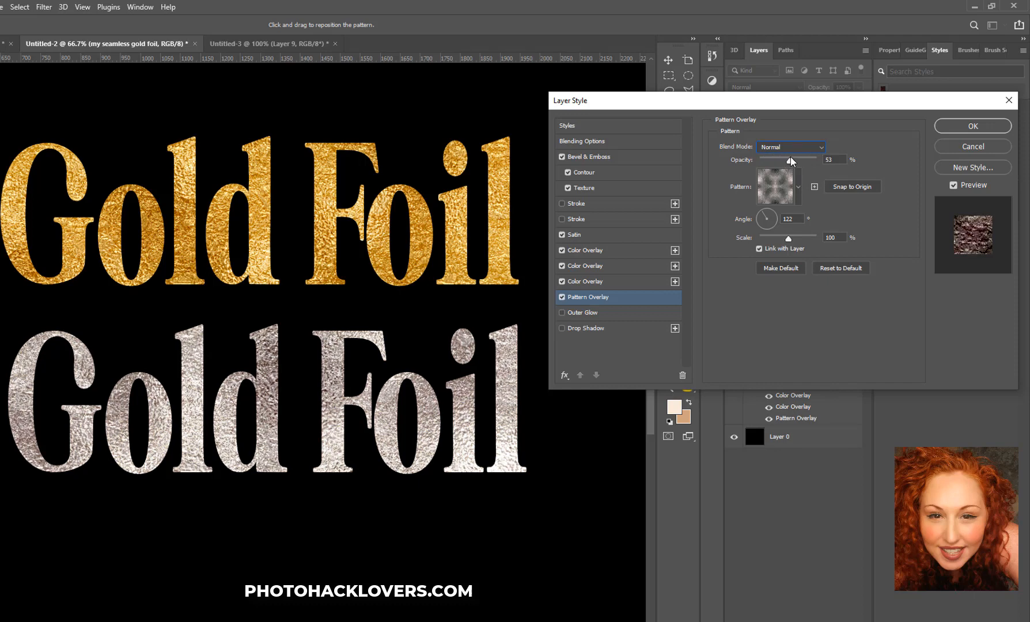
left_click(777, 149)
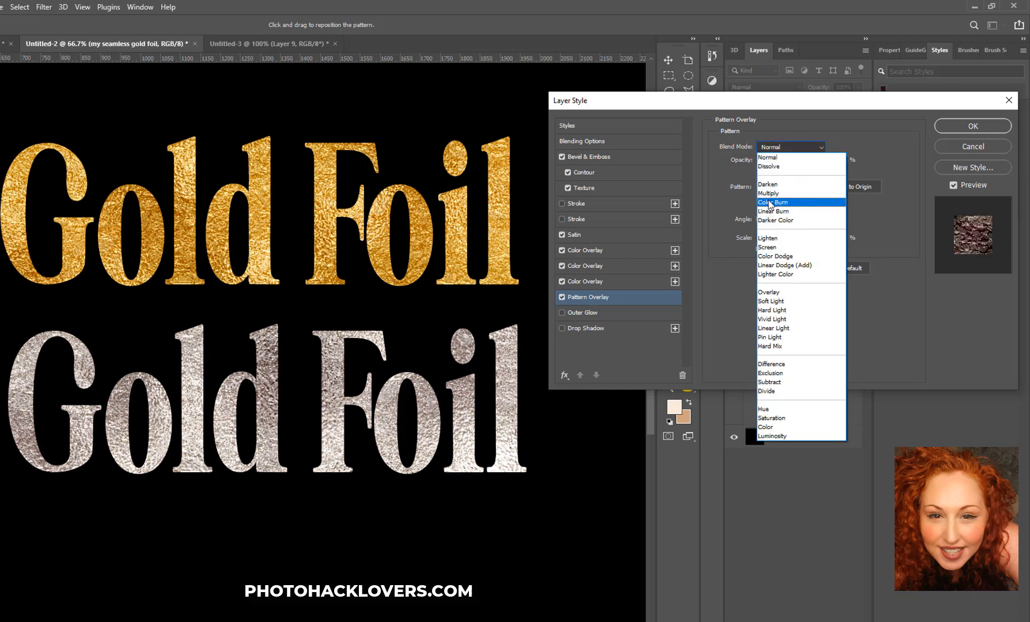
left_click(770, 202)
left_click(784, 149)
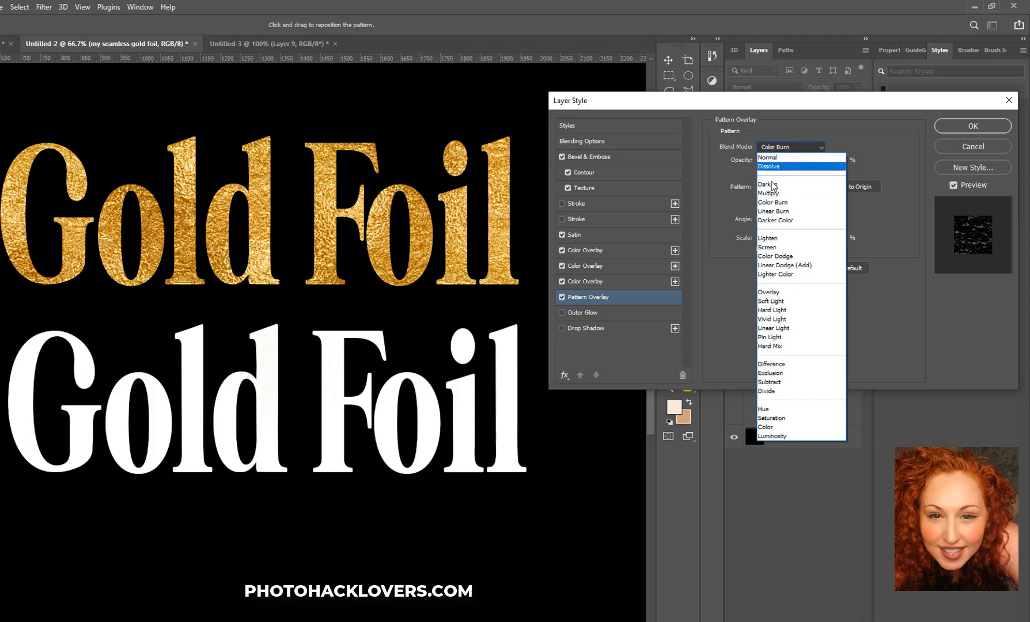
left_click(763, 337)
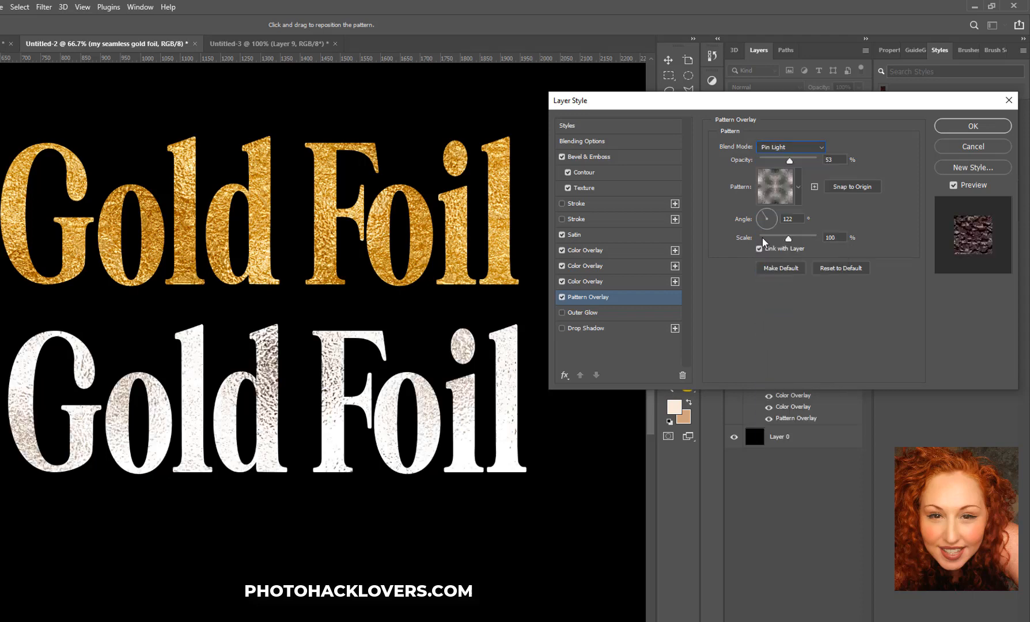
mouse_move(789, 161)
left_mouse_down()
mouse_move(772, 165)
mouse_move(787, 170)
left_mouse_up()
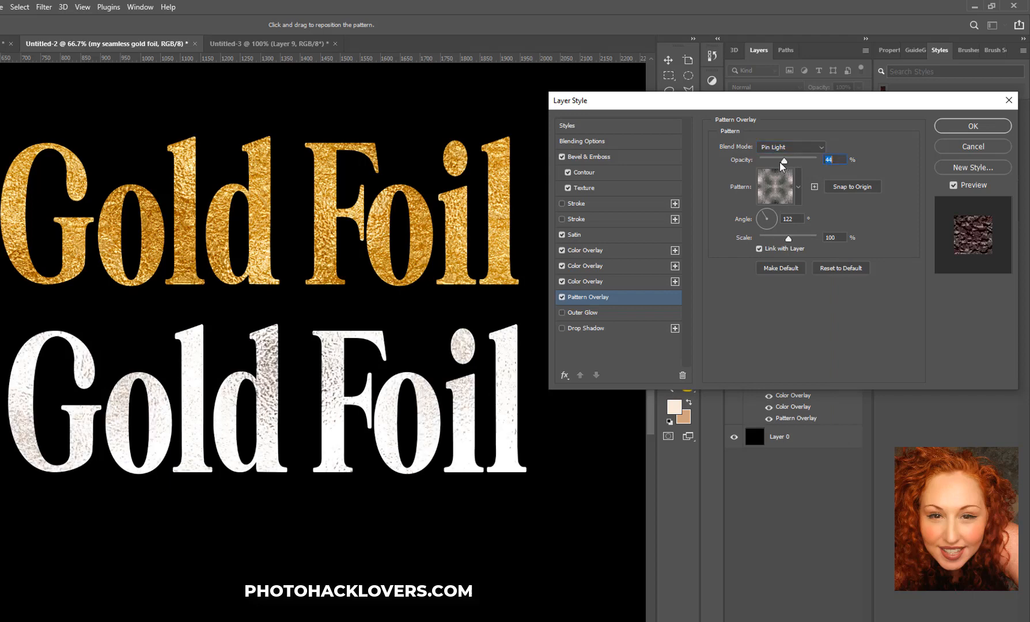
left_click(800, 148)
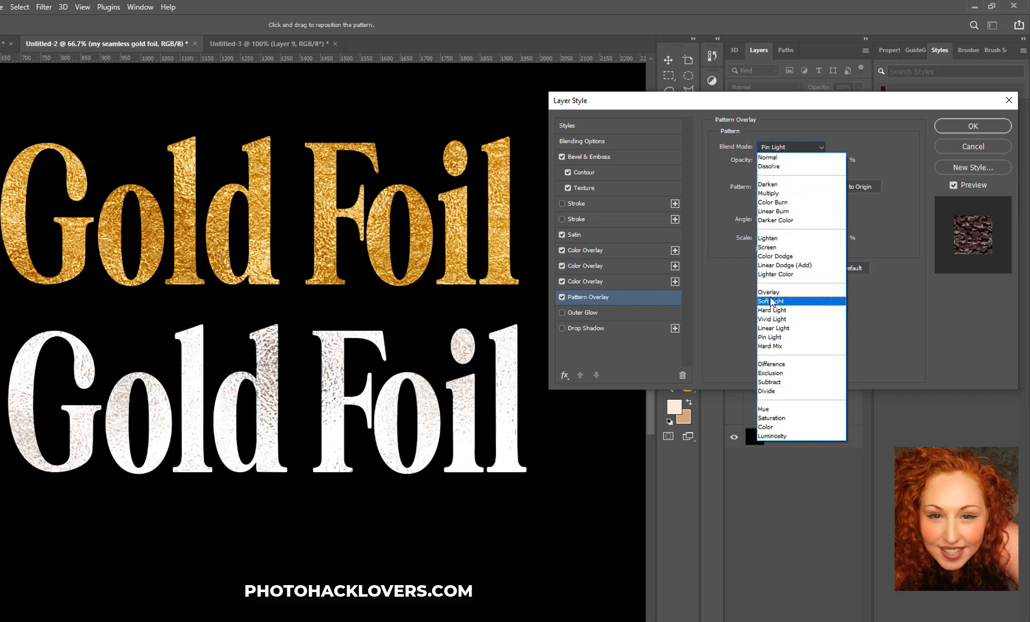
left_click(771, 300)
left_click(797, 147)
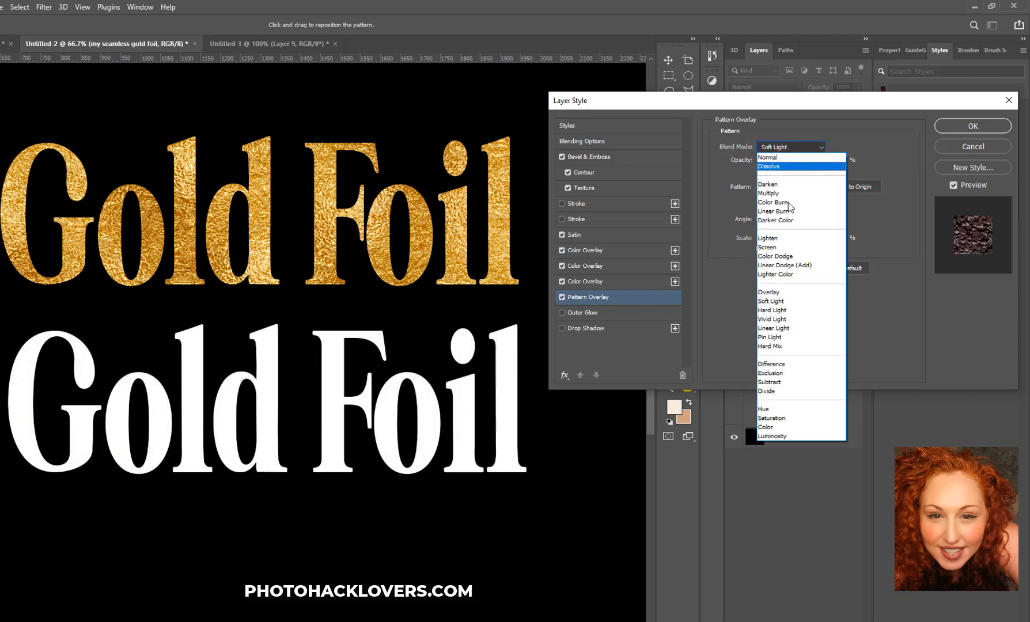
left_click(762, 391)
left_click(783, 148)
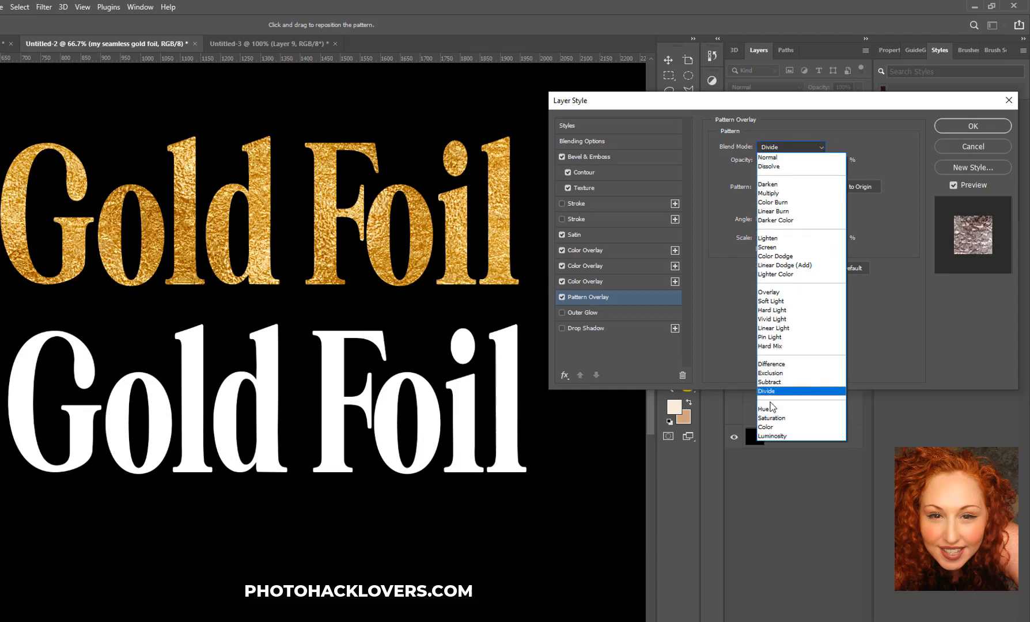
left_click(766, 437)
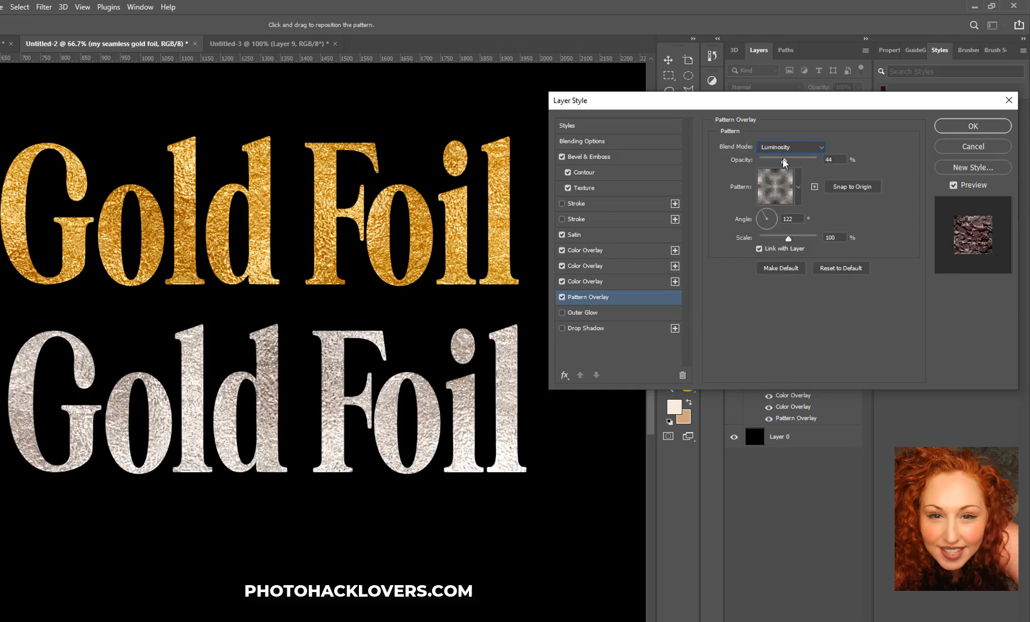
left_click_drag(784, 161, 792, 163)
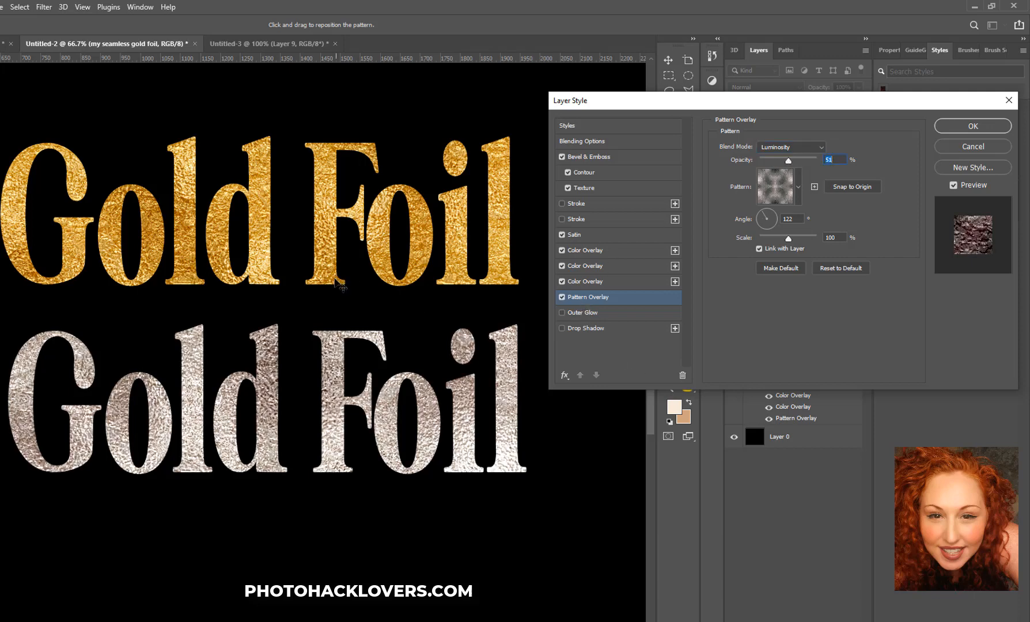
left_click(958, 145)
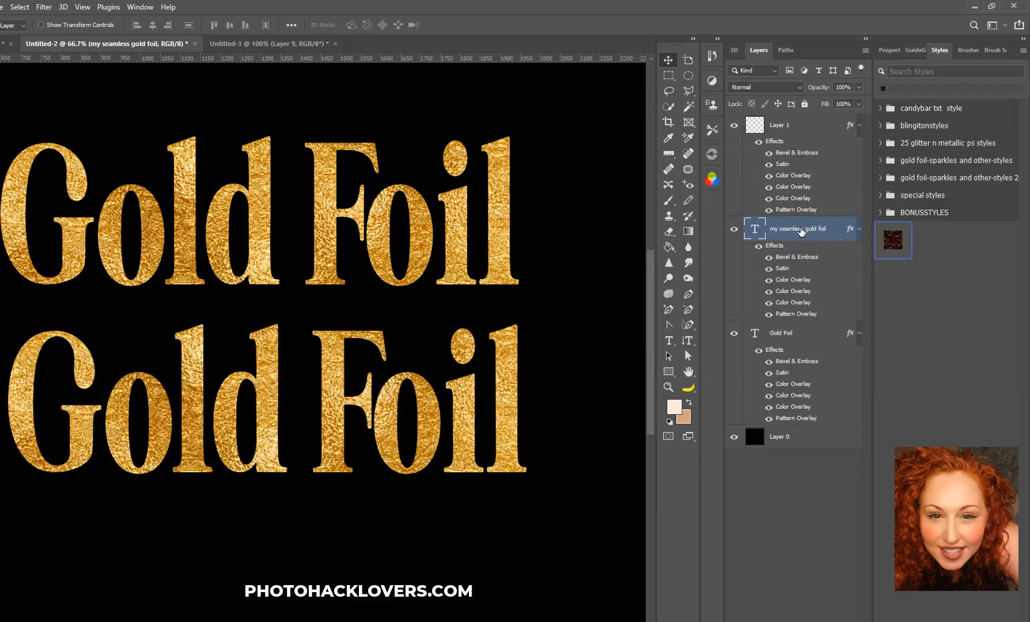
Clear the layer style of the "my seamless gold foil" text and add a Pattern Overlay using the grey foil pattern.
right_click(798, 229)
left_click(829, 573)
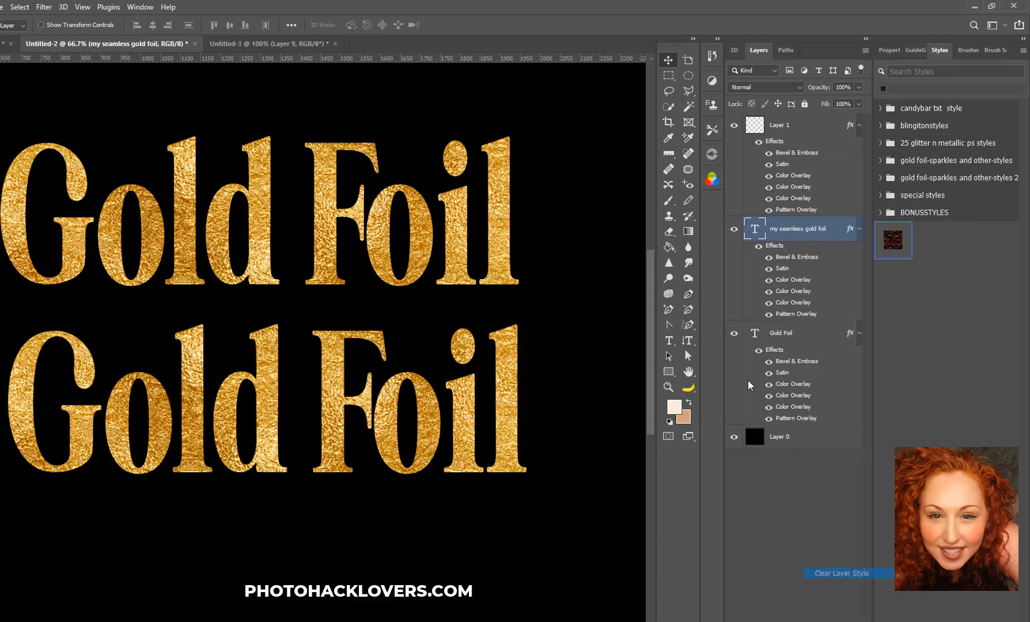
left_click(766, 621)
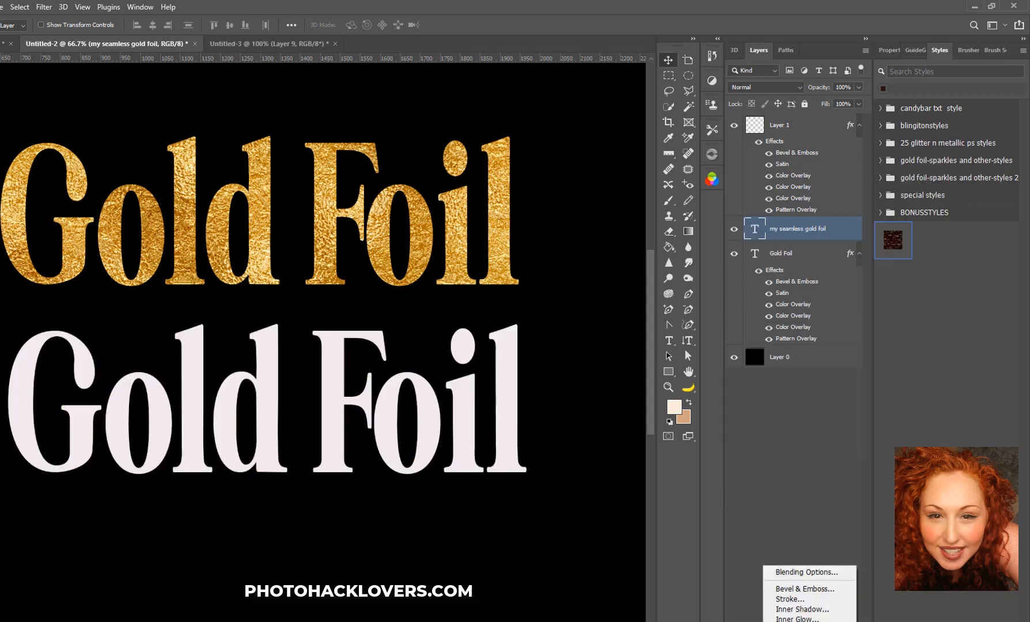
left_click(803, 621)
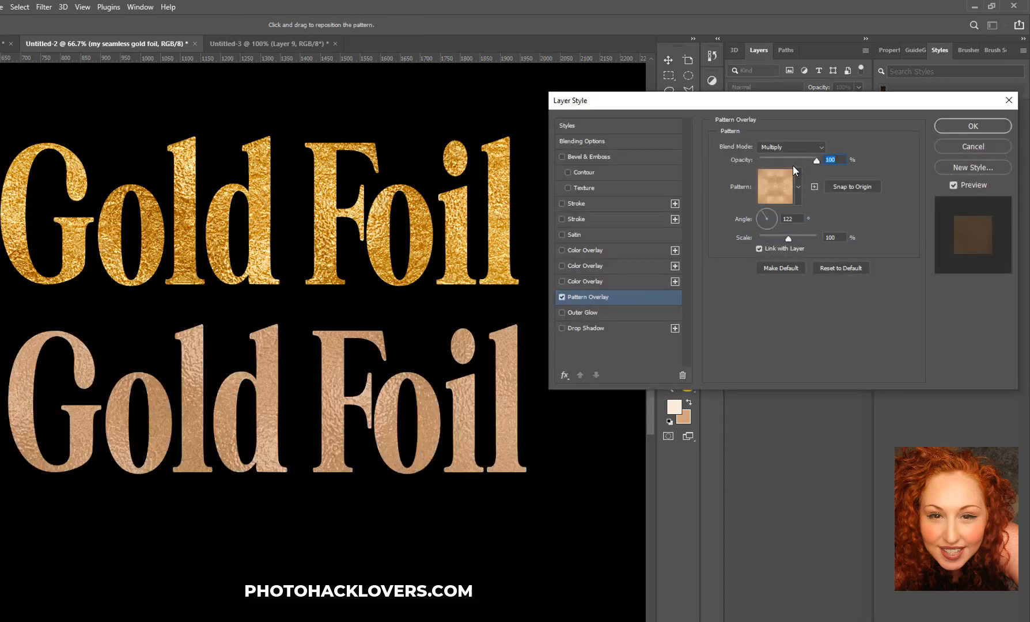
left_click(799, 187)
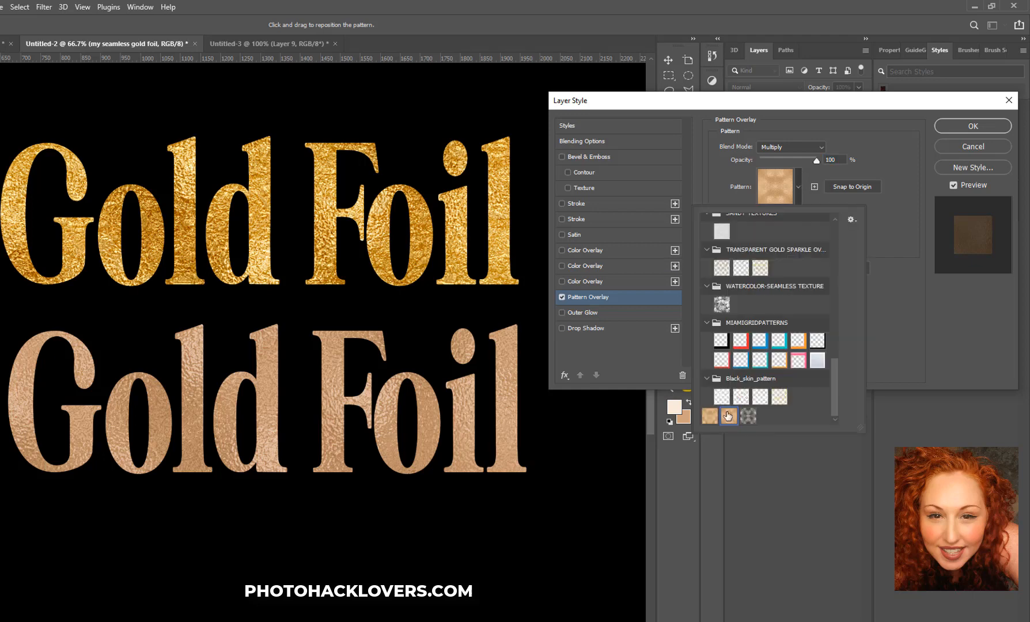
left_click(747, 416)
left_click(912, 235)
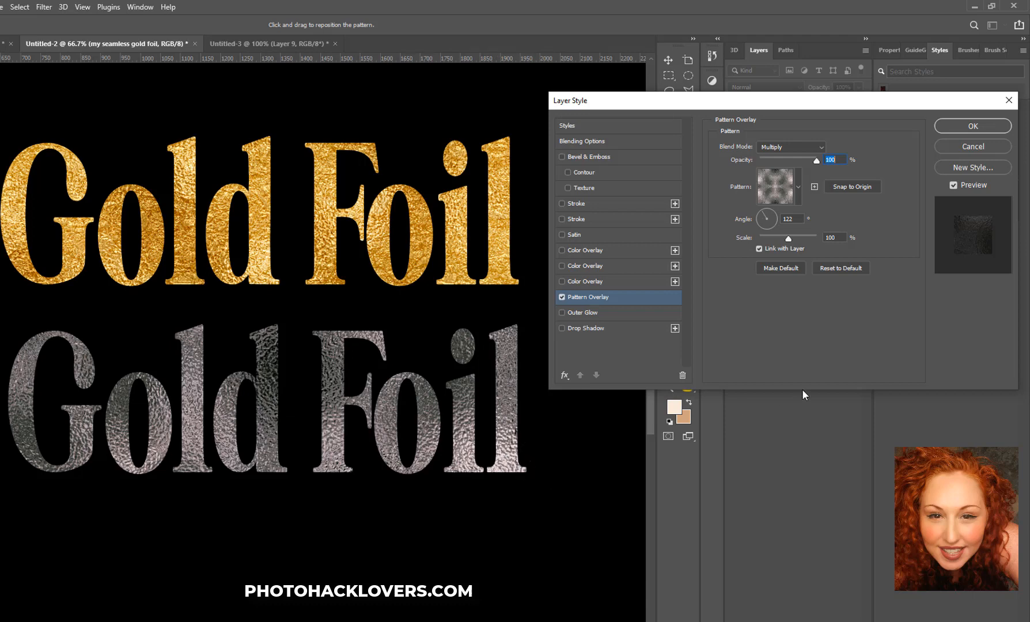
left_click(797, 187)
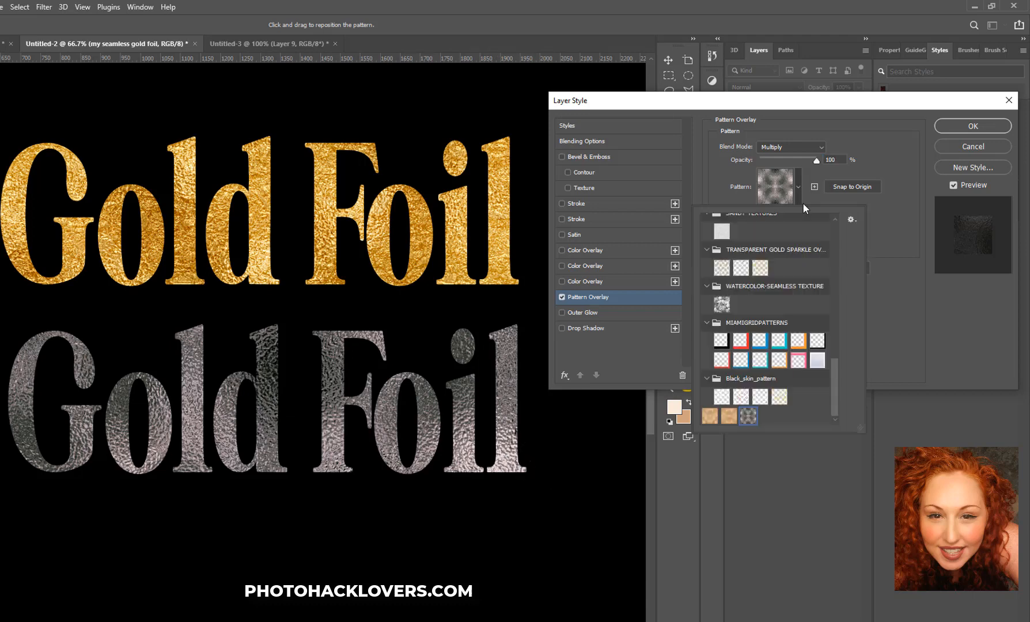
left_click(892, 233)
Enable the lowest Color Overlay at 18% opacity and the middle Color Overlay with the Multiply blend mode.
left_click(609, 280)
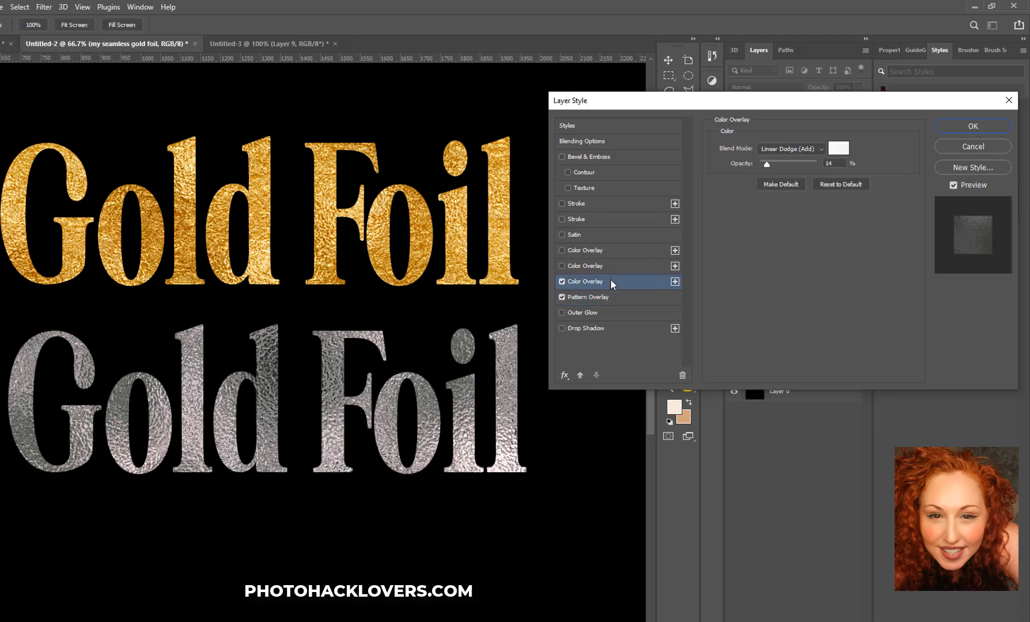
left_click_drag(767, 164, 770, 164)
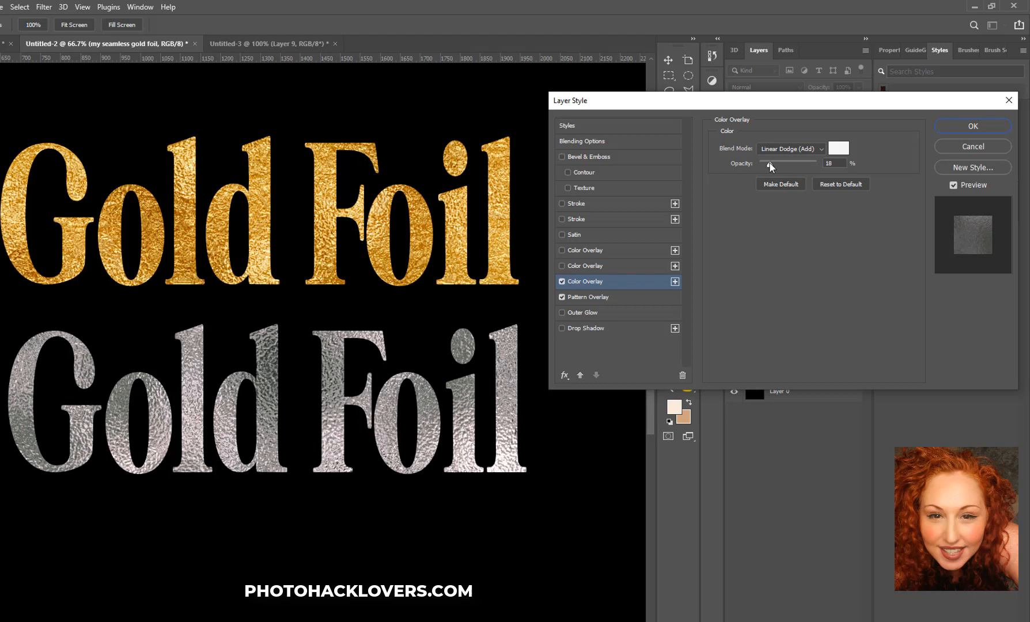
left_click(605, 268)
left_click(790, 149)
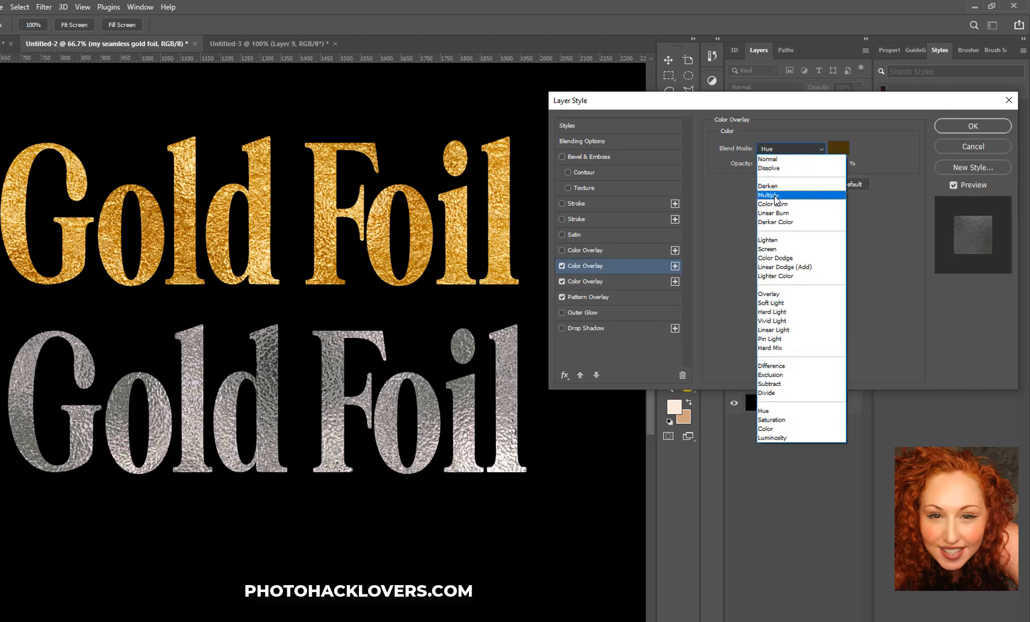
left_click(775, 193)
Set the middle Color Overlay's colour to a pale gold and its blend mode to Color Burn.
left_click(838, 149)
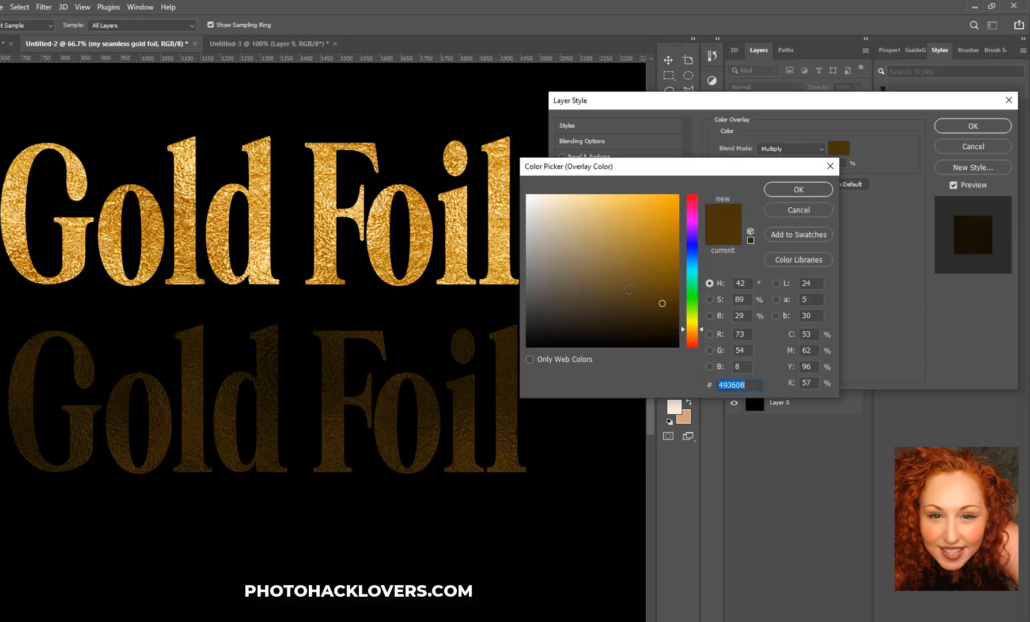
type("333230")
left_click(657, 253)
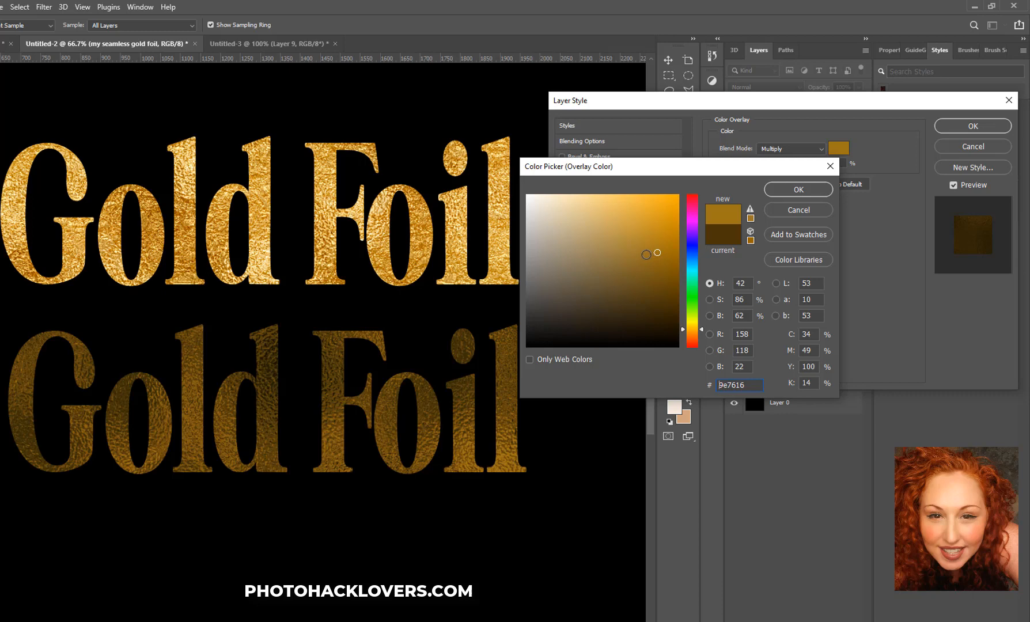
left_click(641, 205)
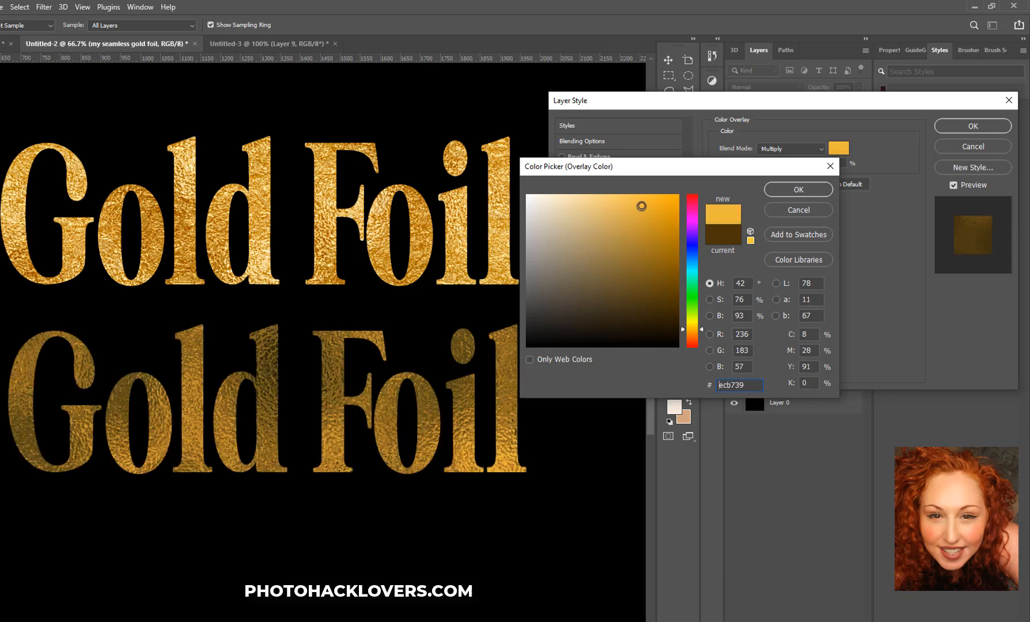
left_click(588, 198)
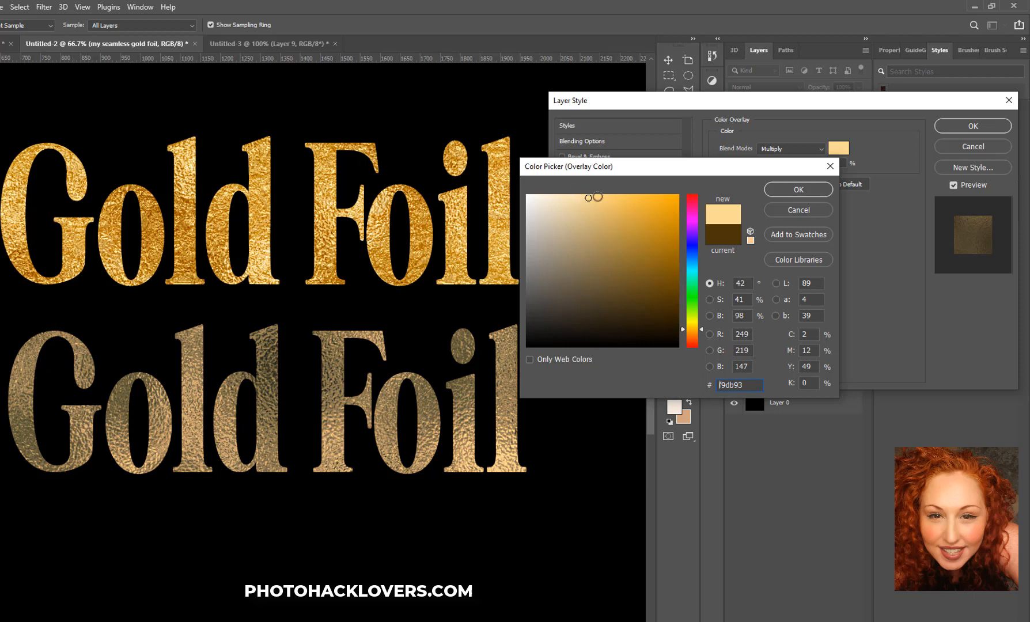
left_click(593, 196)
left_click_drag(593, 196, 589, 195)
left_click(790, 189)
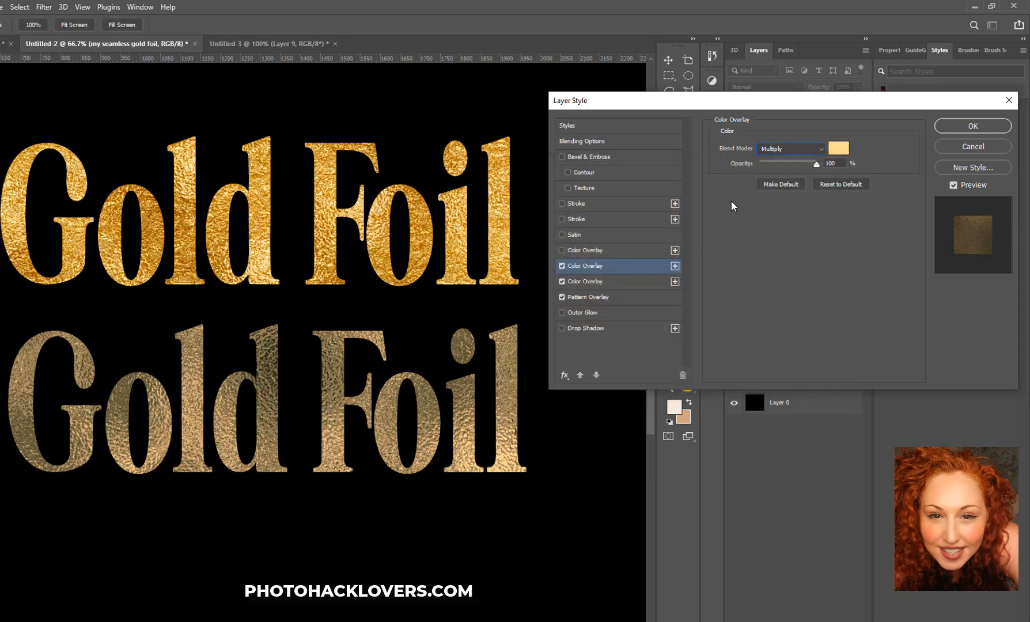
left_click(790, 149)
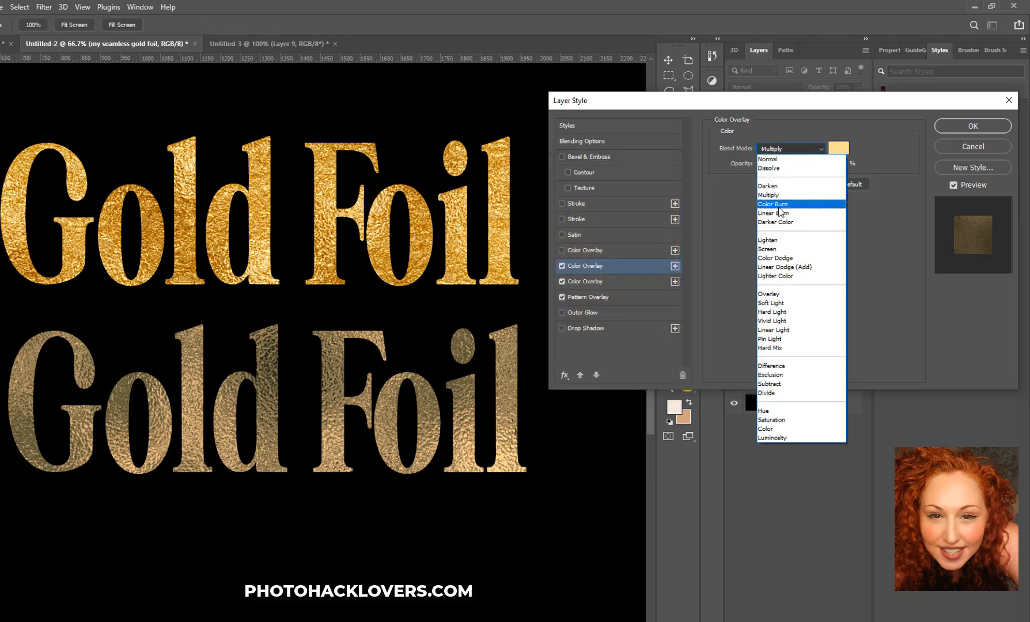
left_click(780, 210)
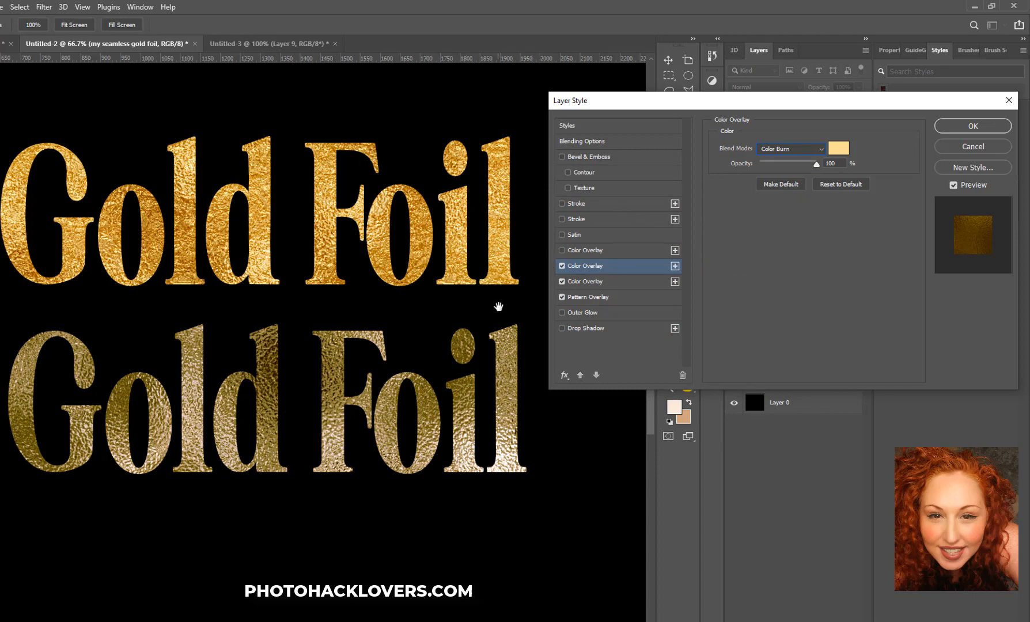
Try the Pattern Overlay at 50% scale, reposition the pattern over the text, and set the scale back to 100%.
left_click(620, 299)
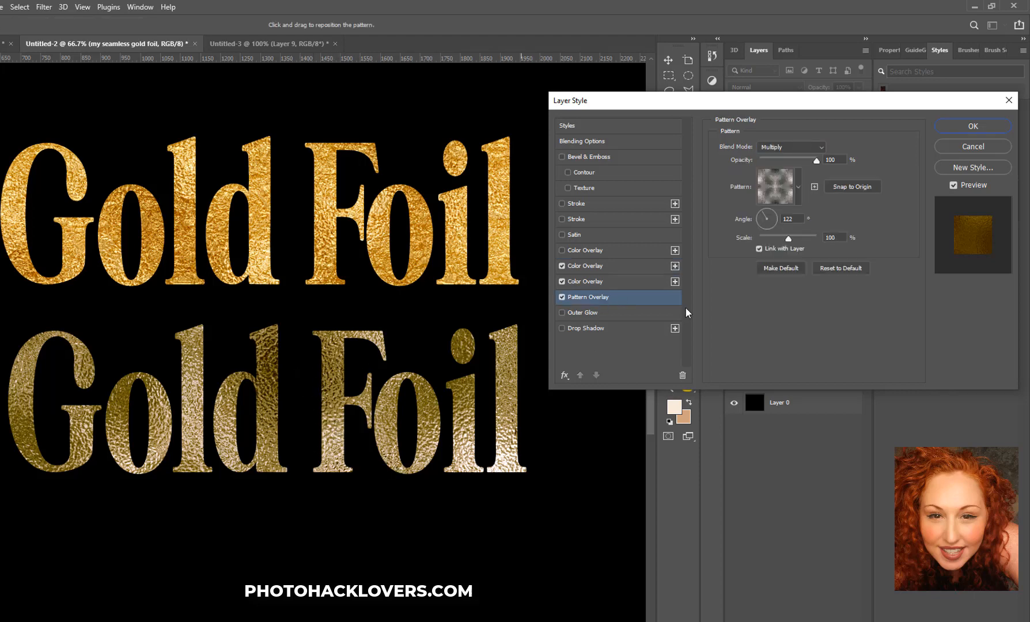
left_click_drag(836, 237, 740, 247)
type("50")
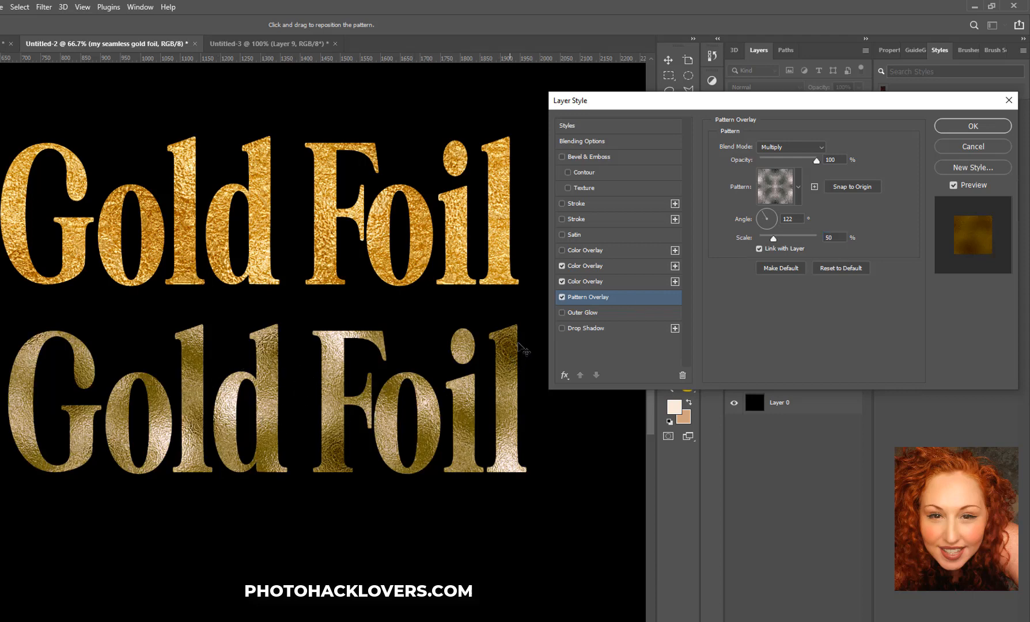
left_click_drag(530, 340, 510, 373)
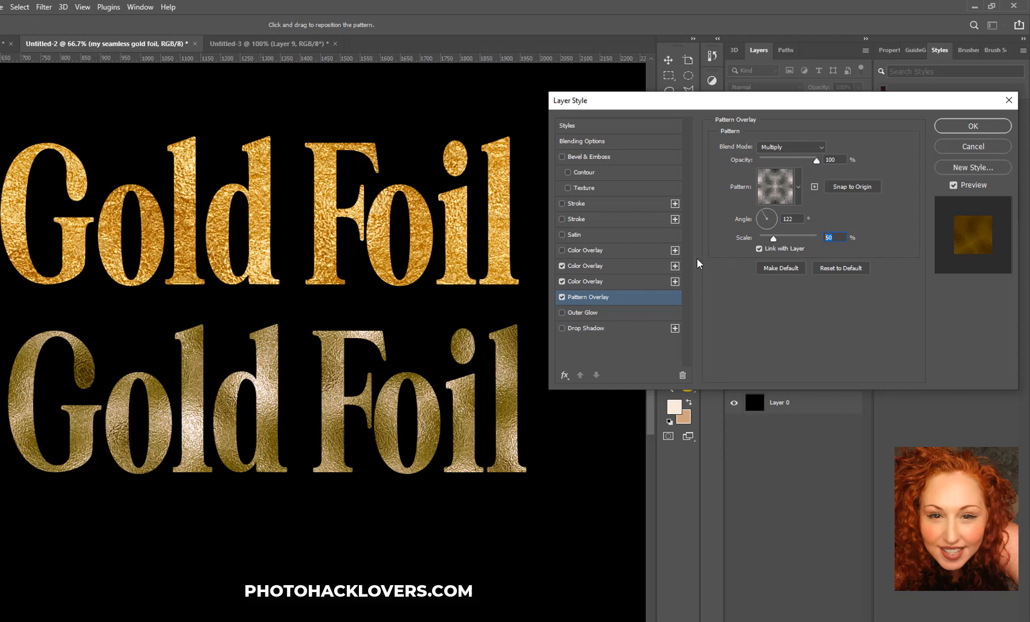
type("100")
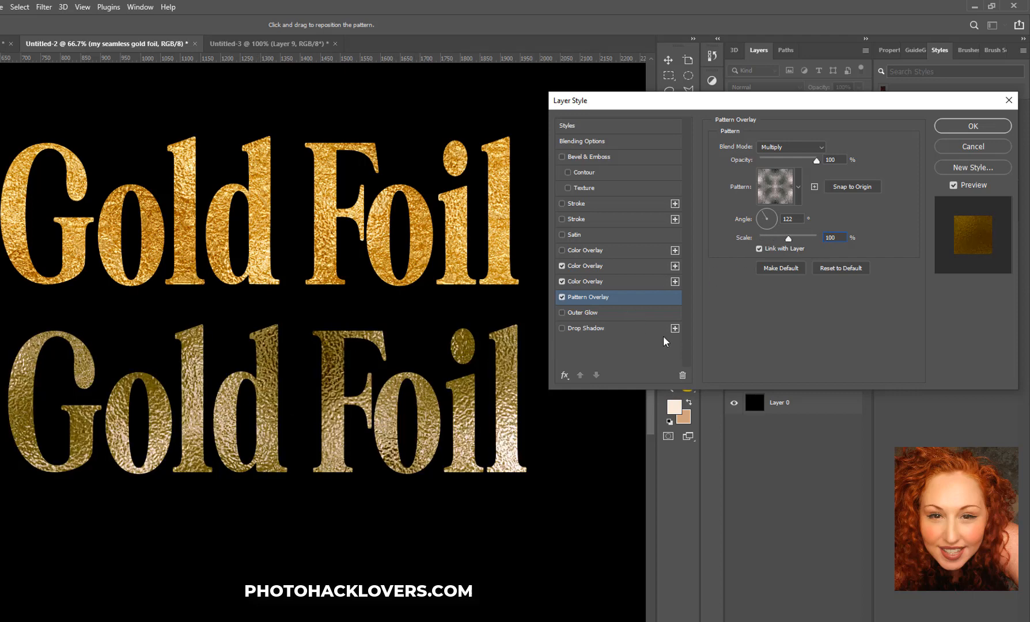
Set the Pattern Overlay's angle to -117° and shift the pattern slightly within the text.
left_click(763, 228)
left_click(764, 230)
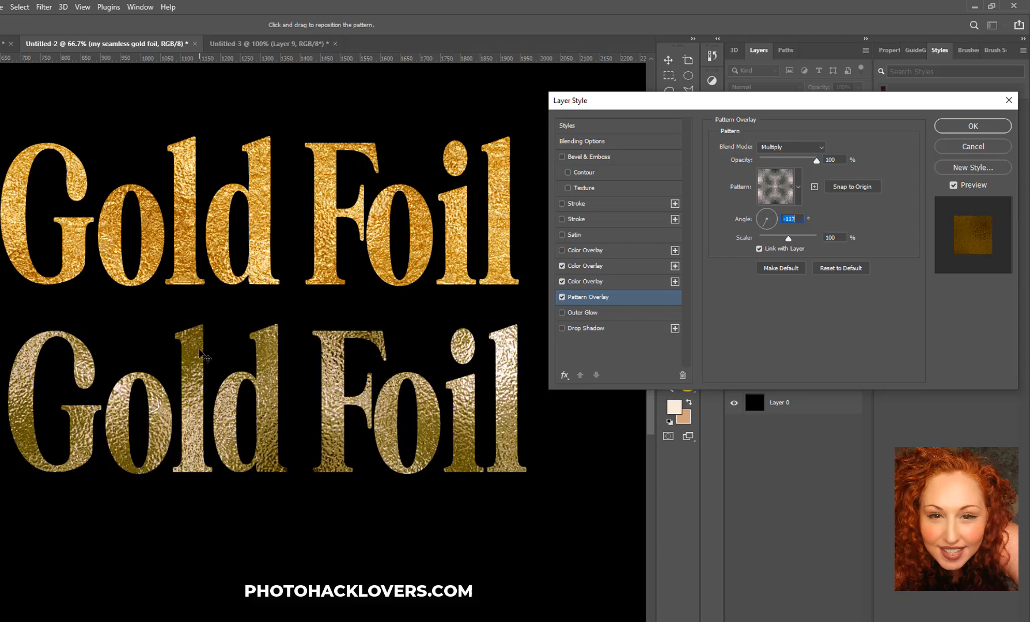
left_click_drag(190, 336, 185, 325)
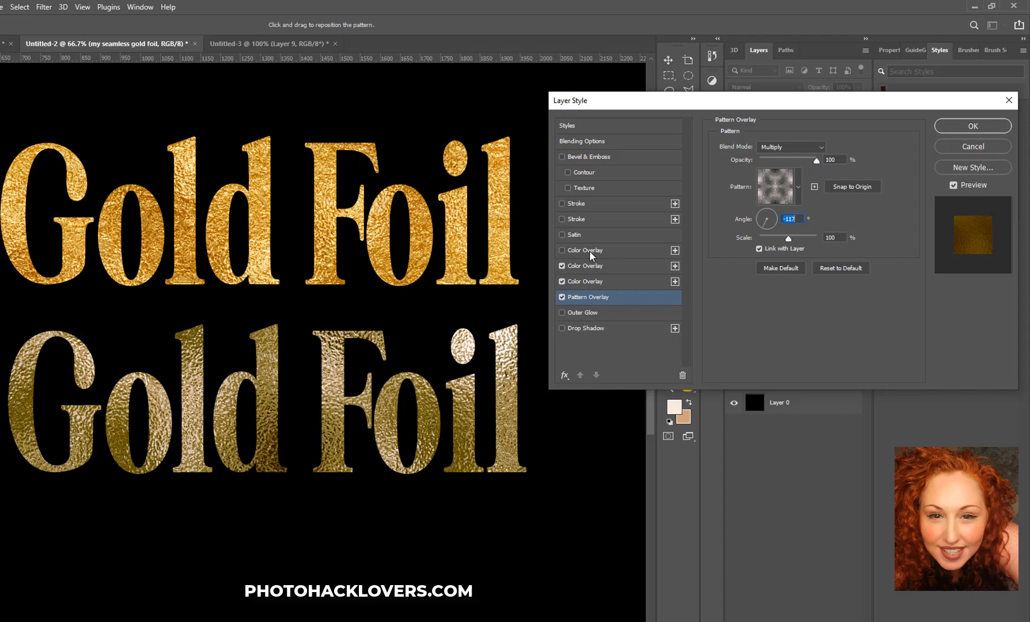
Enable the topmost Color Overlay at 11% opacity and change its colour to bright red.
left_click(590, 251)
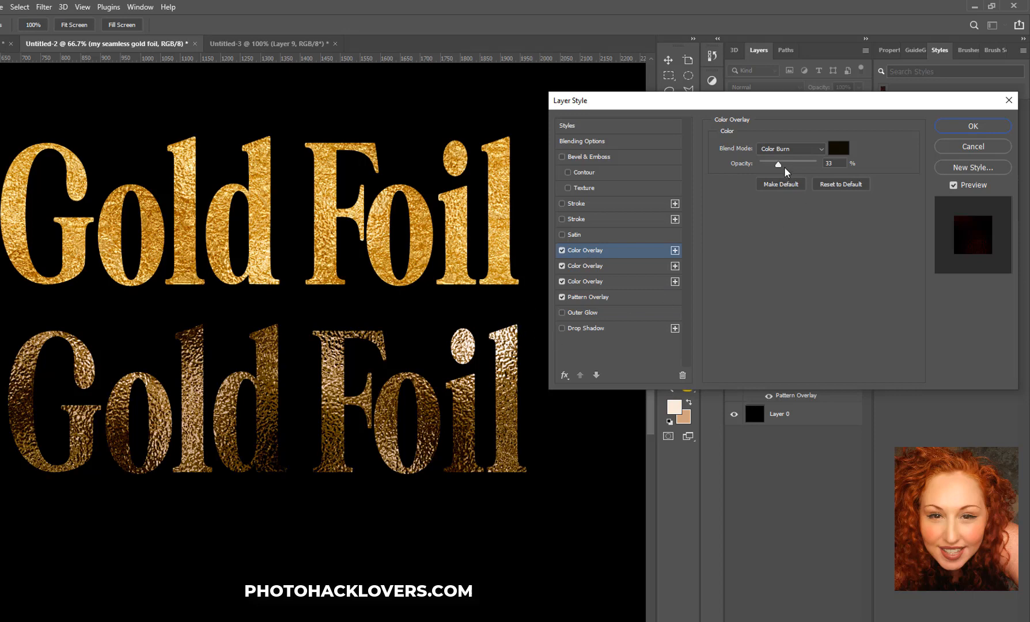
left_click_drag(778, 167, 765, 167)
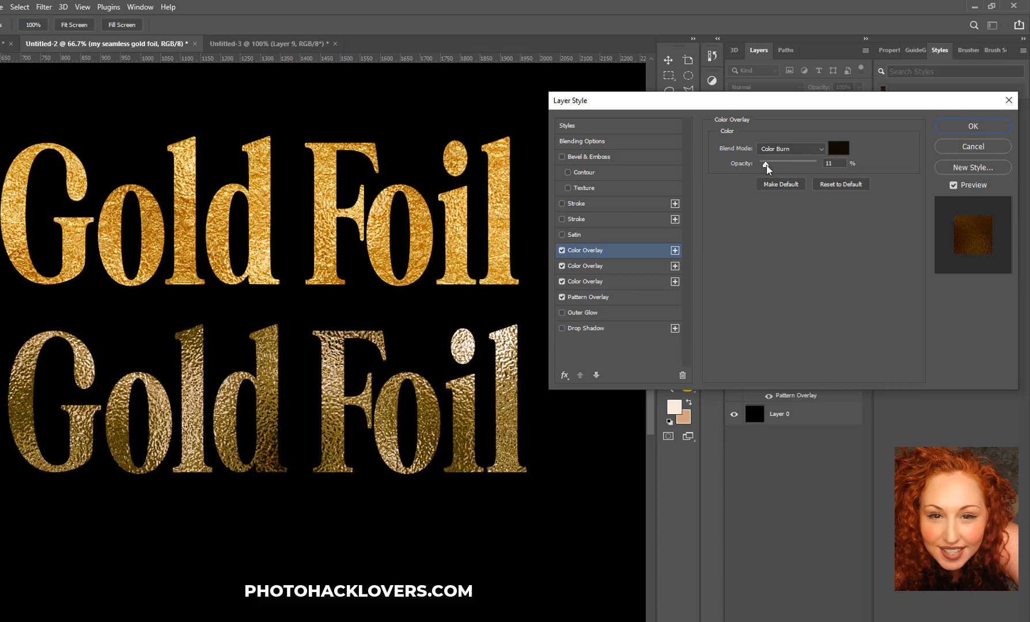
left_click(840, 148)
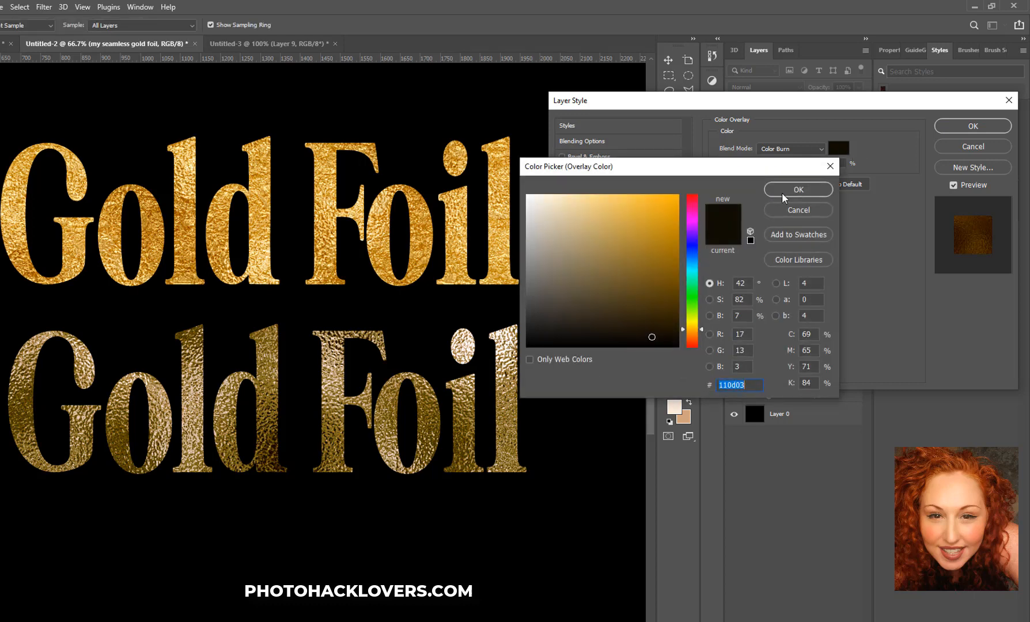
left_click(692, 201)
left_click(649, 202)
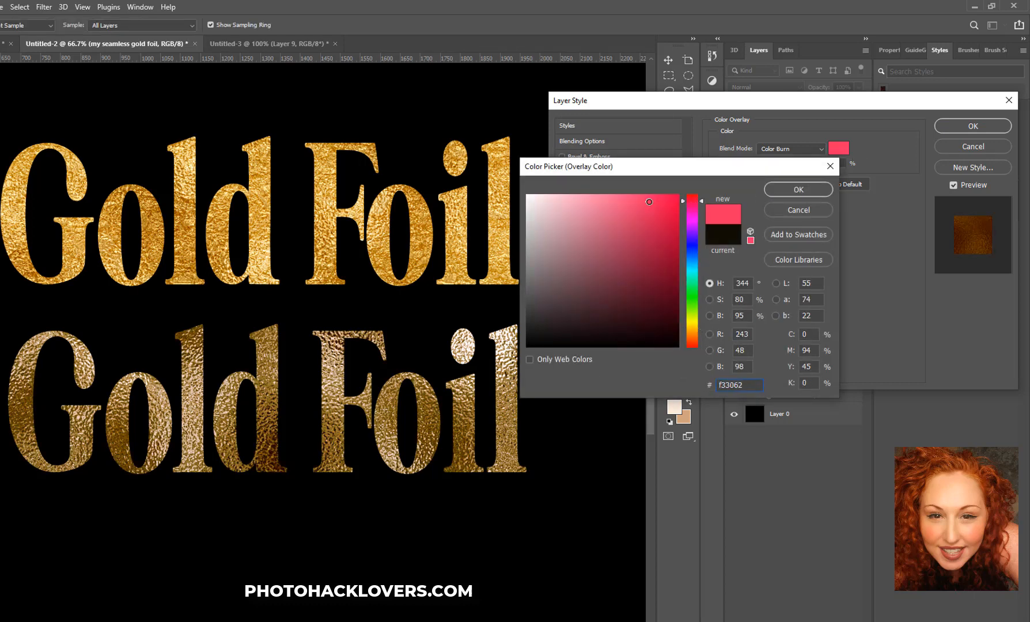
left_click(661, 193)
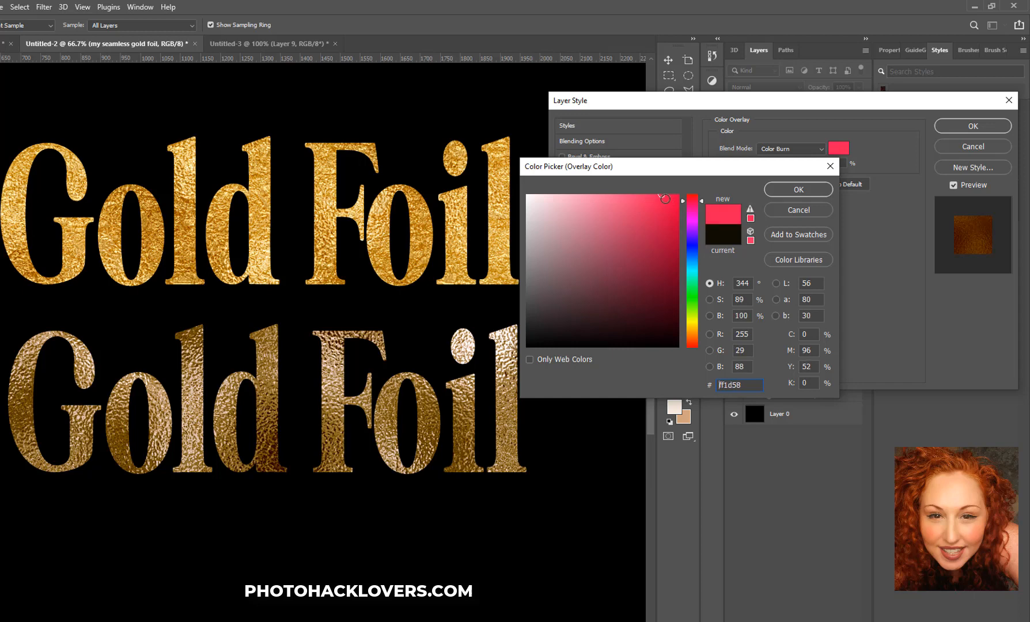
left_click(689, 265)
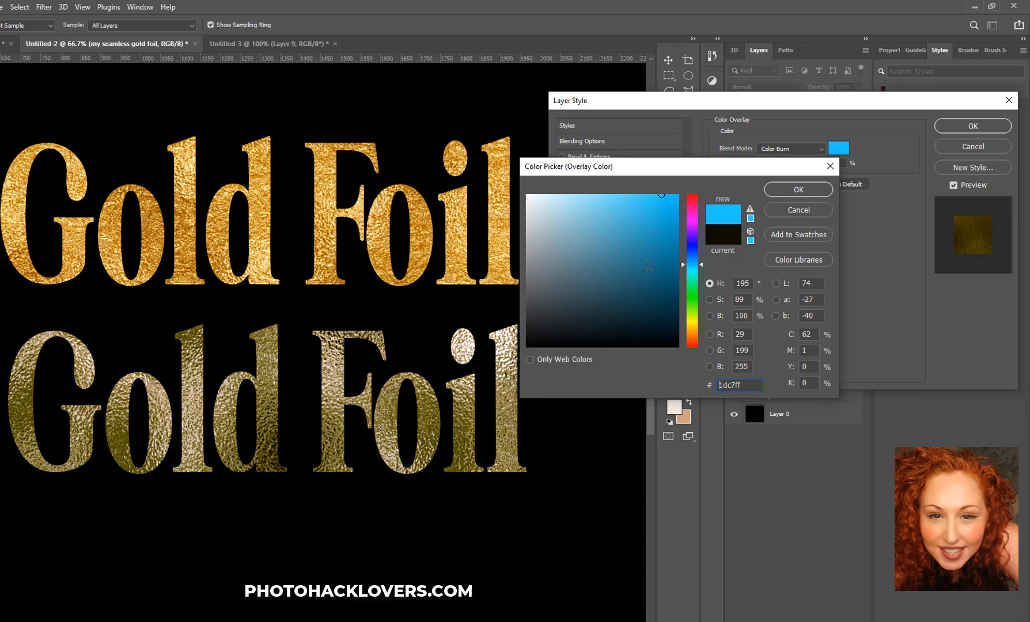
left_click(693, 198)
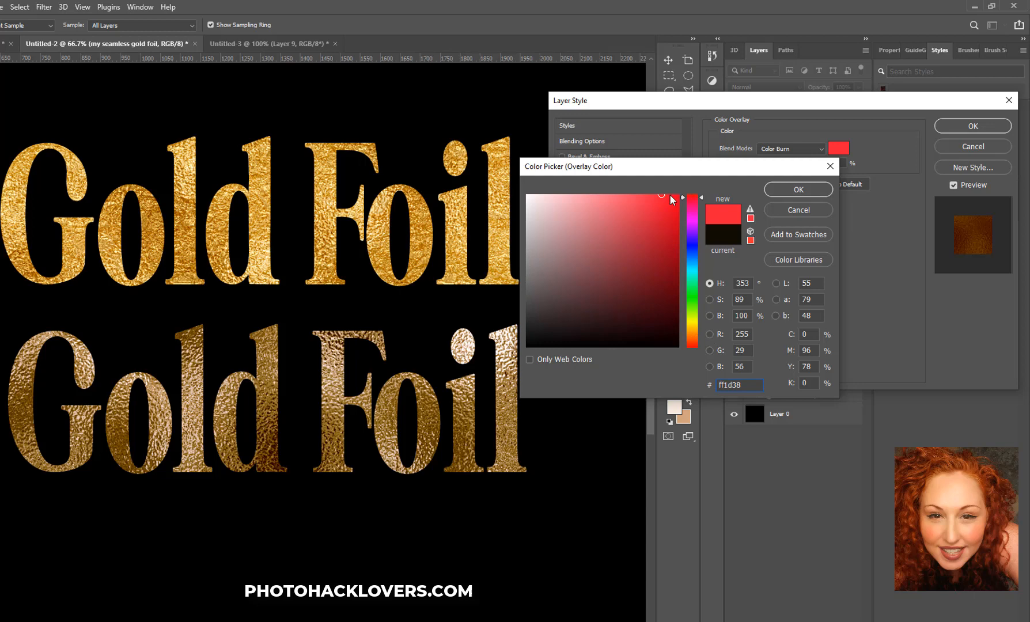
left_click(798, 190)
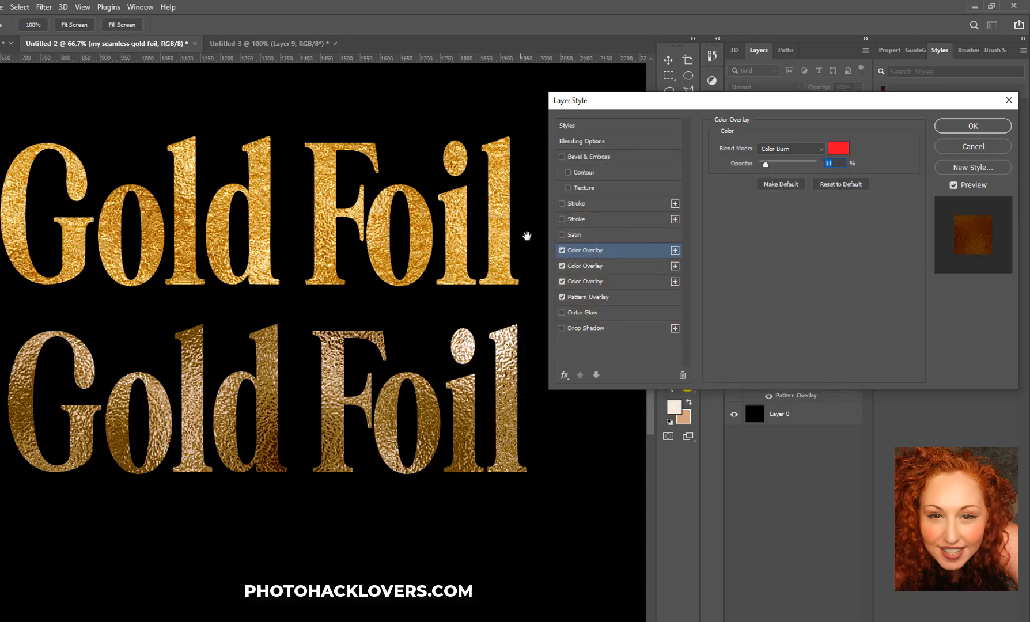
Enable the Satin effect with a golden yellow colour (#fcc42c) and 42% opacity.
left_click(611, 238)
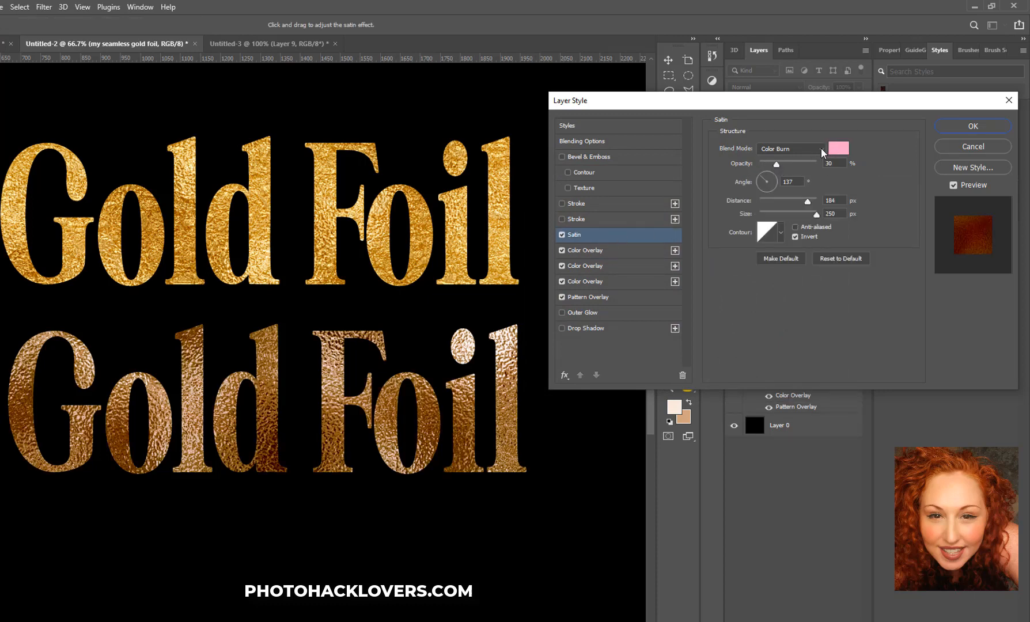
left_click_drag(776, 165, 765, 166)
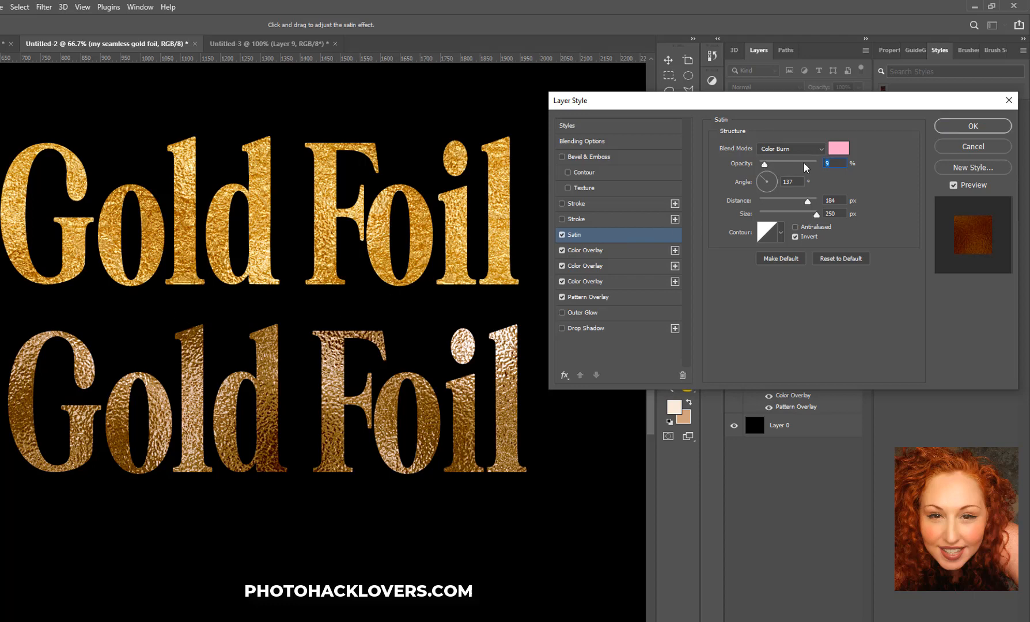
left_click(837, 149)
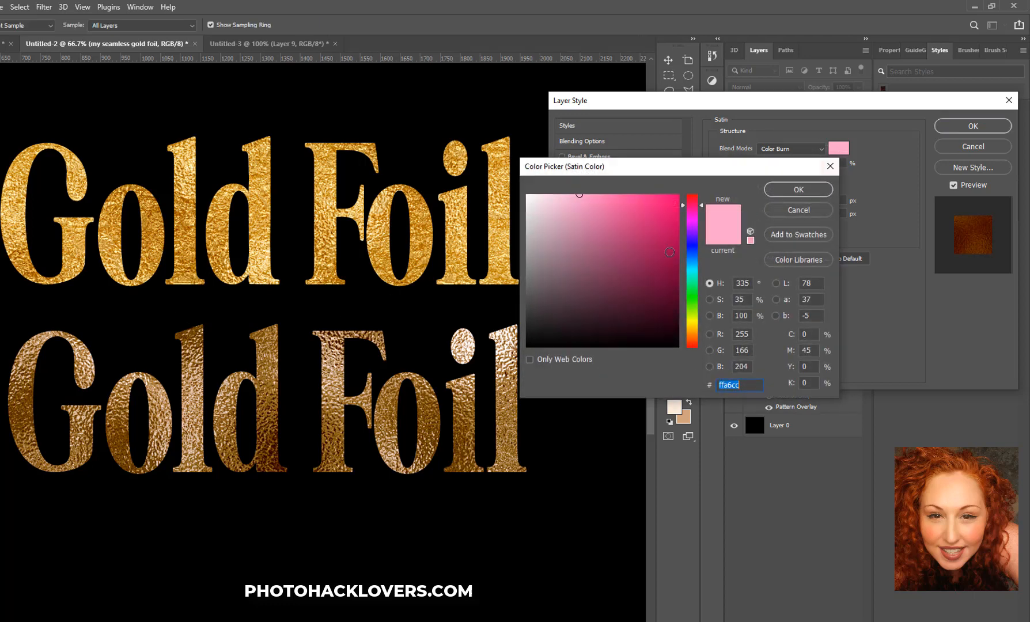
left_click(692, 329)
left_click_drag(641, 208, 652, 196)
left_click(805, 192)
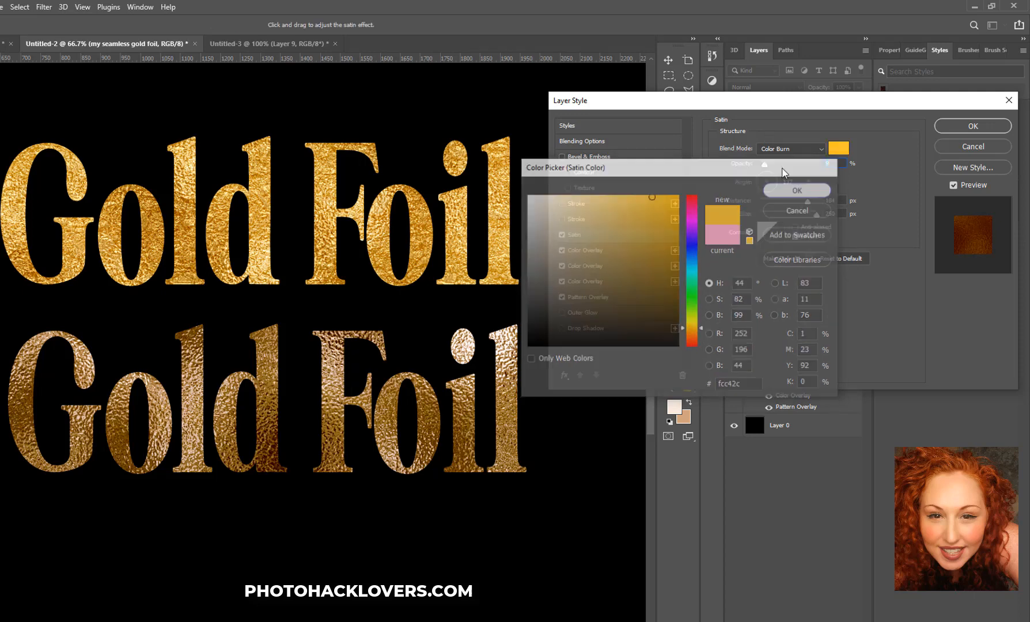
left_click_drag(762, 165, 788, 164)
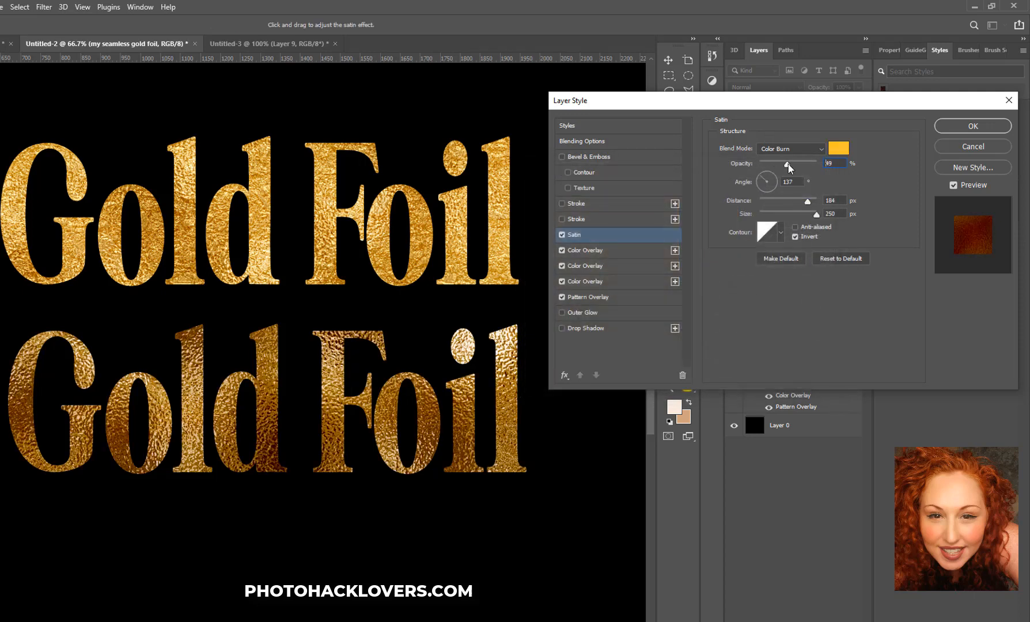
Change the Satin blend mode to Darker Color and raise its opacity.
left_click(790, 148)
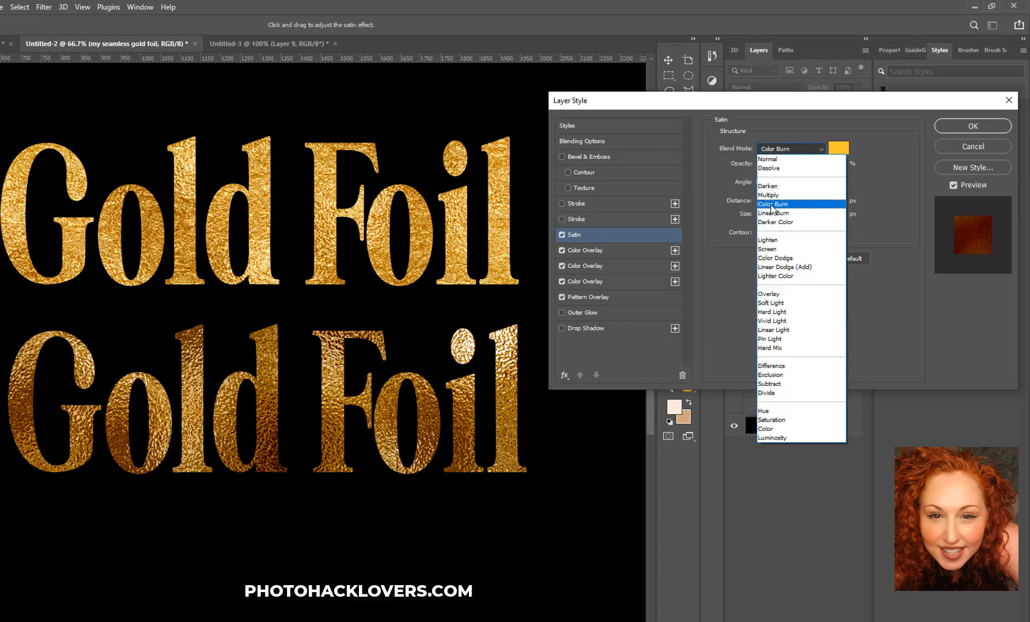
left_click(775, 200)
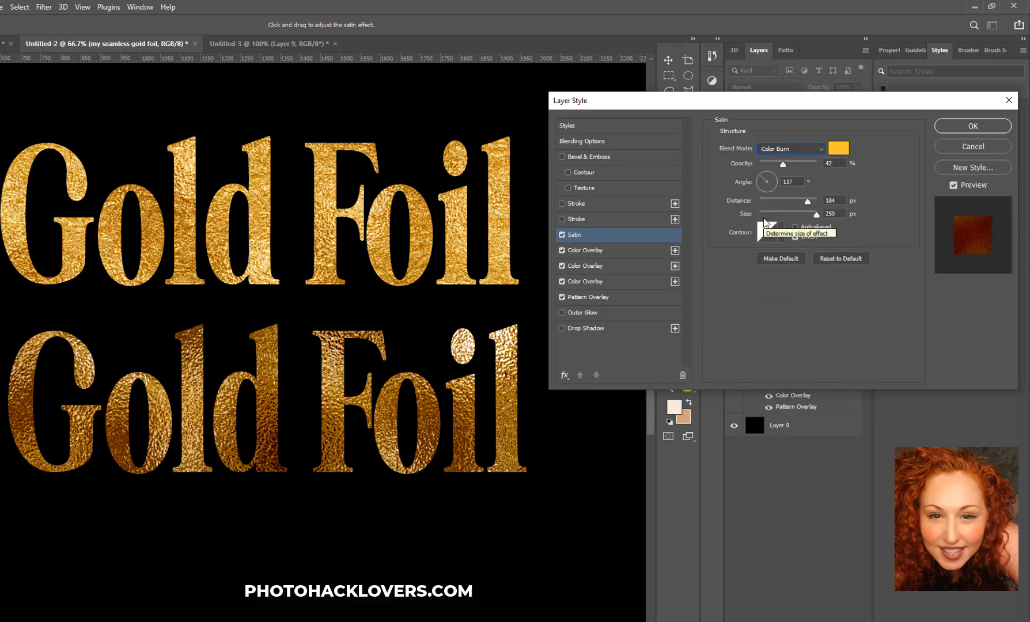
key("Down")
key("Down")
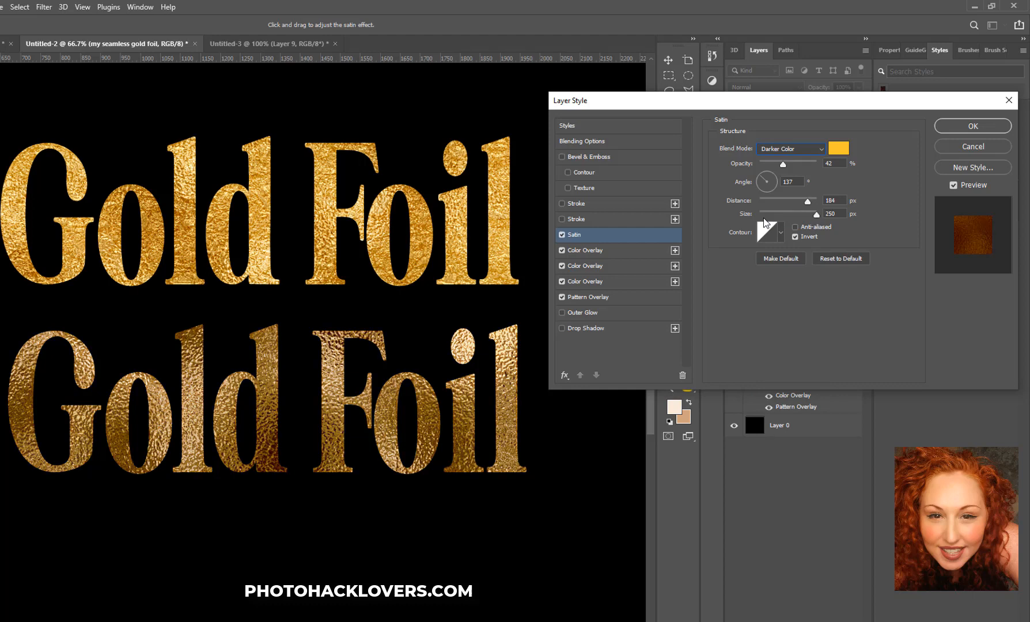
left_click(785, 165)
left_click_drag(798, 165, 798, 166)
Enable Bevel & Emboss together with its Texture option and open the texture settings.
left_click(633, 161)
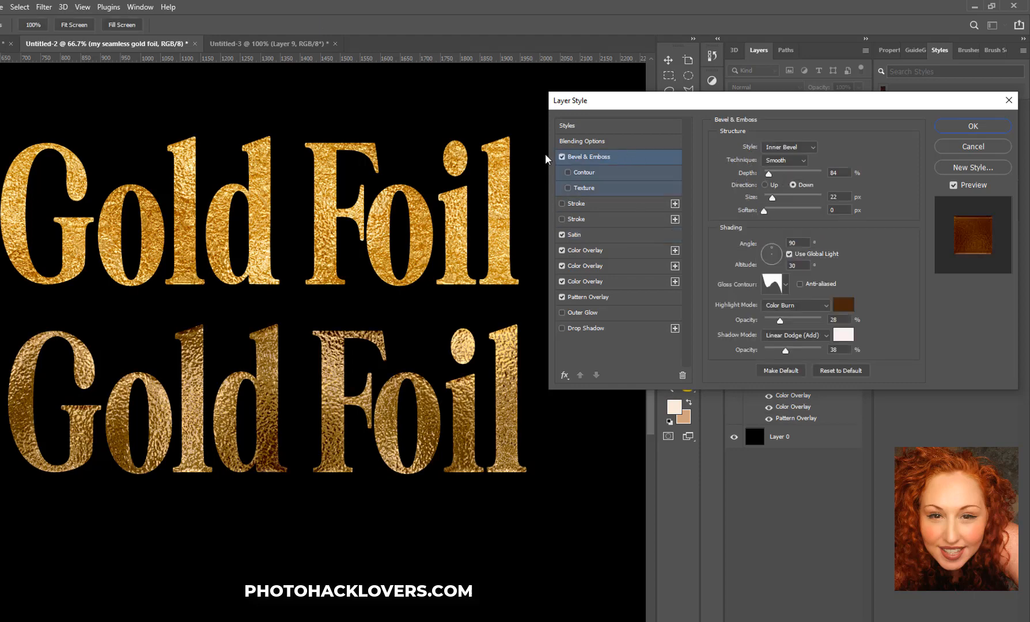
left_click(568, 188)
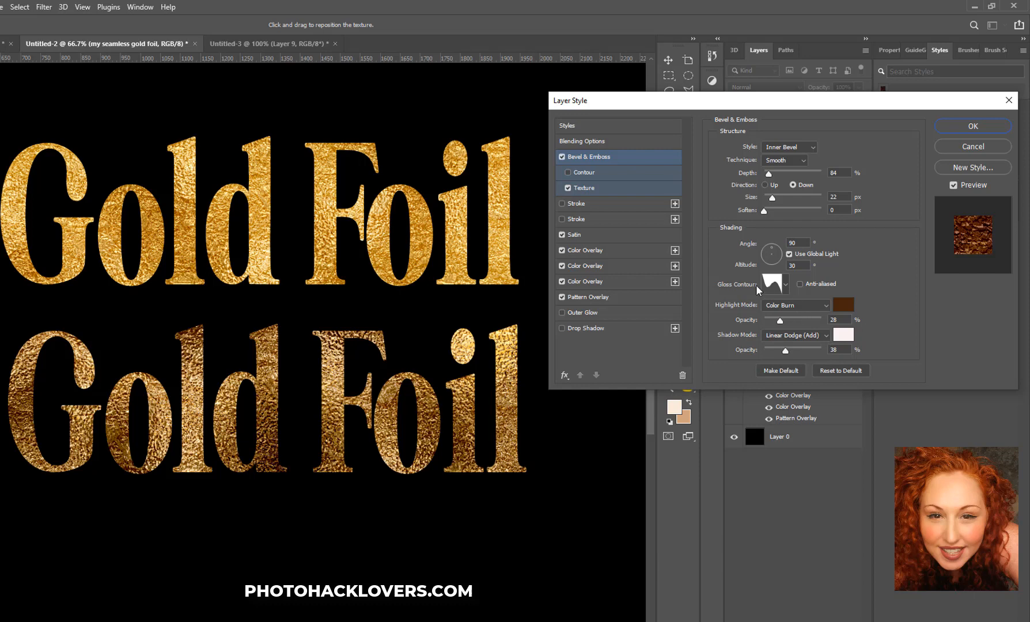
left_click(624, 187)
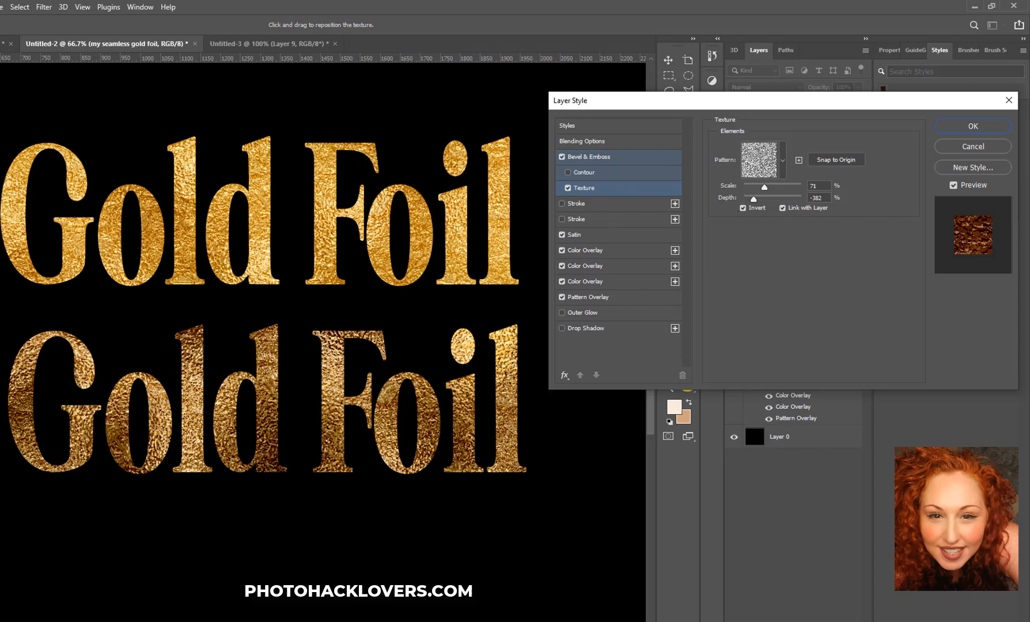
Try a bright yellow (#ffeb11) as the Bevel & Emboss highlight colour.
left_click(612, 157)
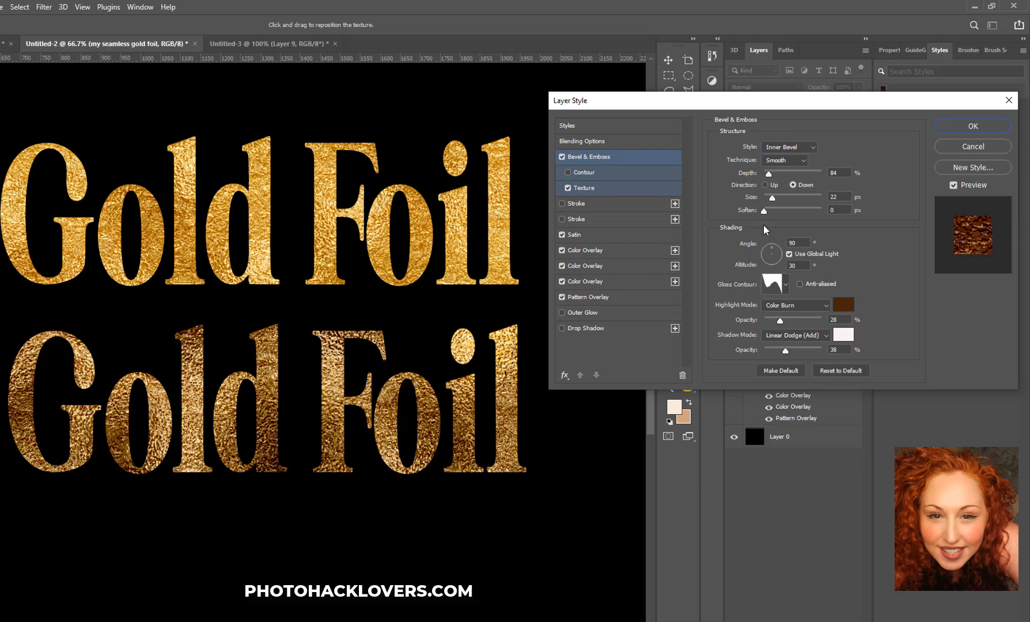
left_click(845, 307)
left_click(649, 209)
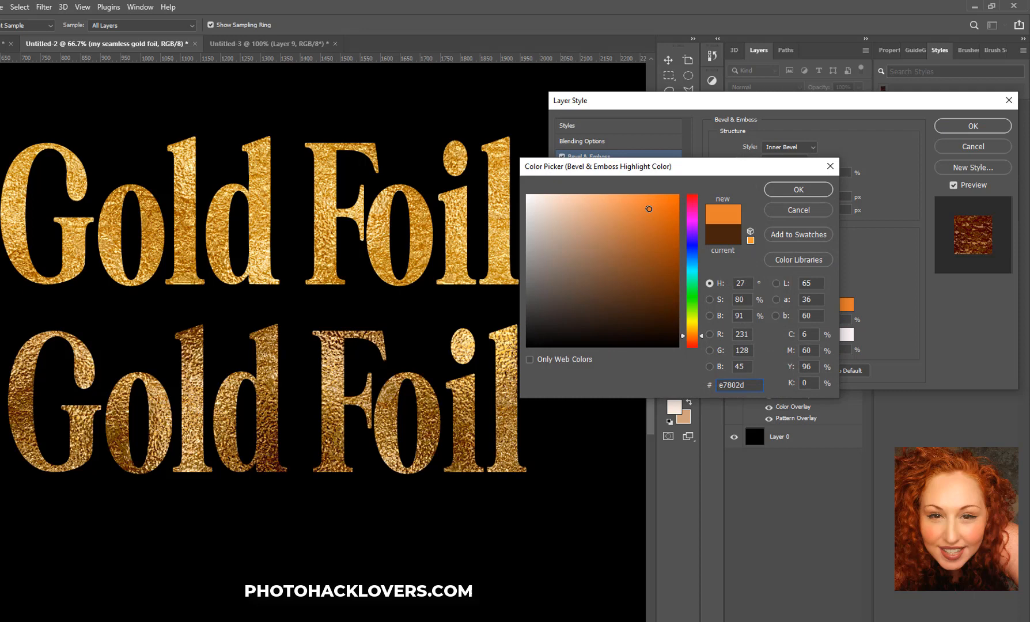
left_click(691, 323)
left_click(630, 196)
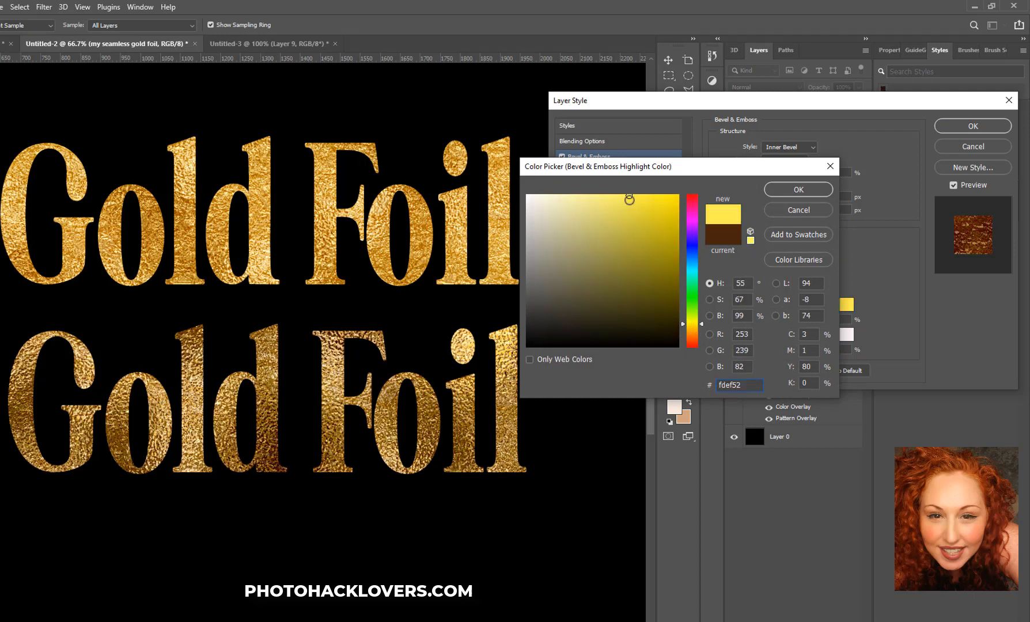
left_click(628, 201)
left_click(668, 196)
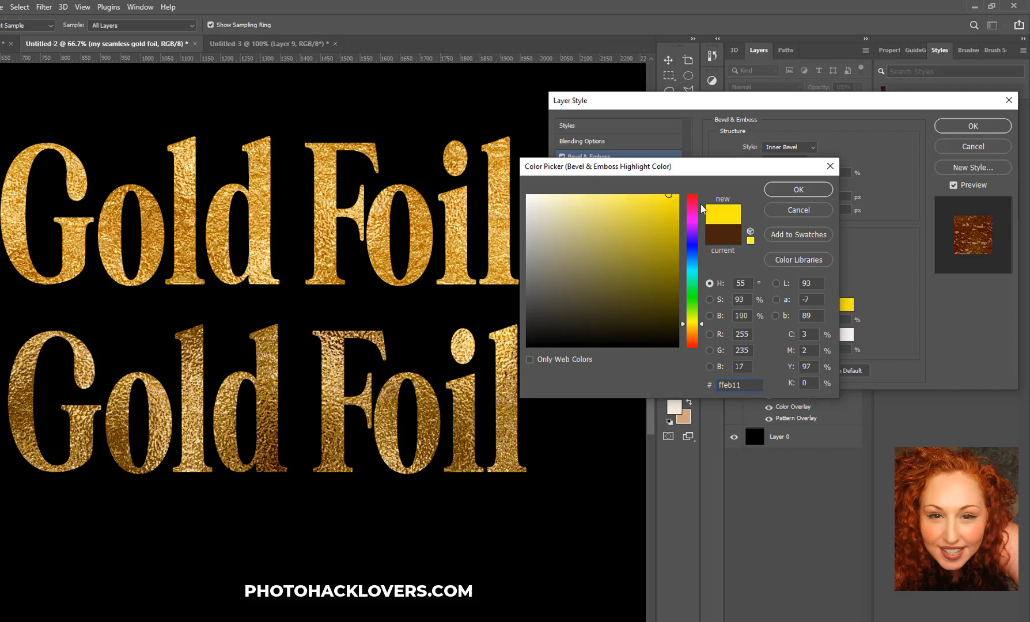
left_click(793, 190)
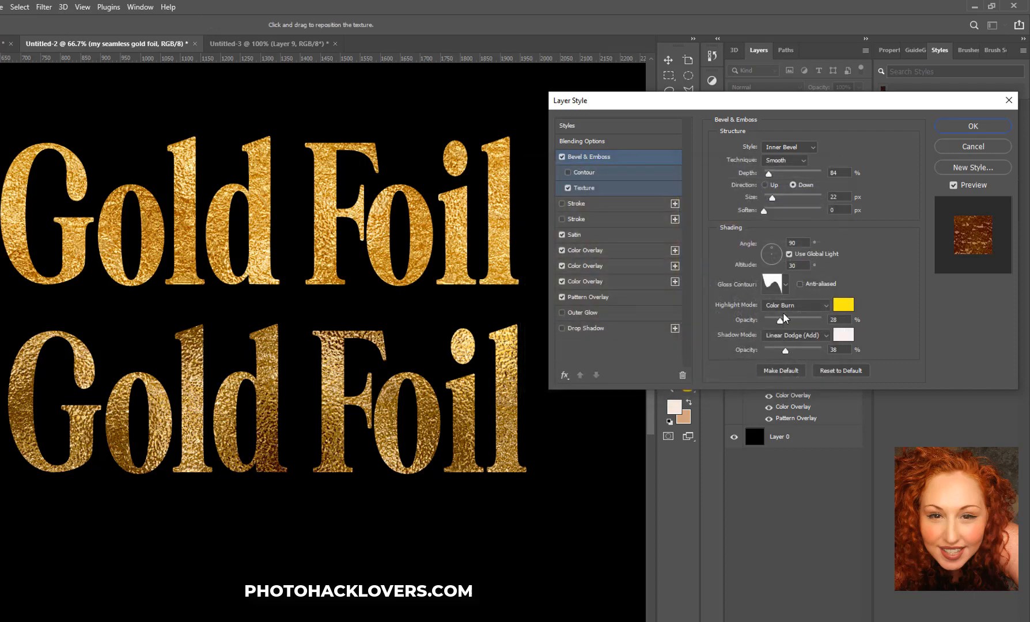
Adjust the Bevel & Emboss highlight opacity and set the highlight colour to a muted olive (#767135).
left_click_drag(784, 320, 793, 322)
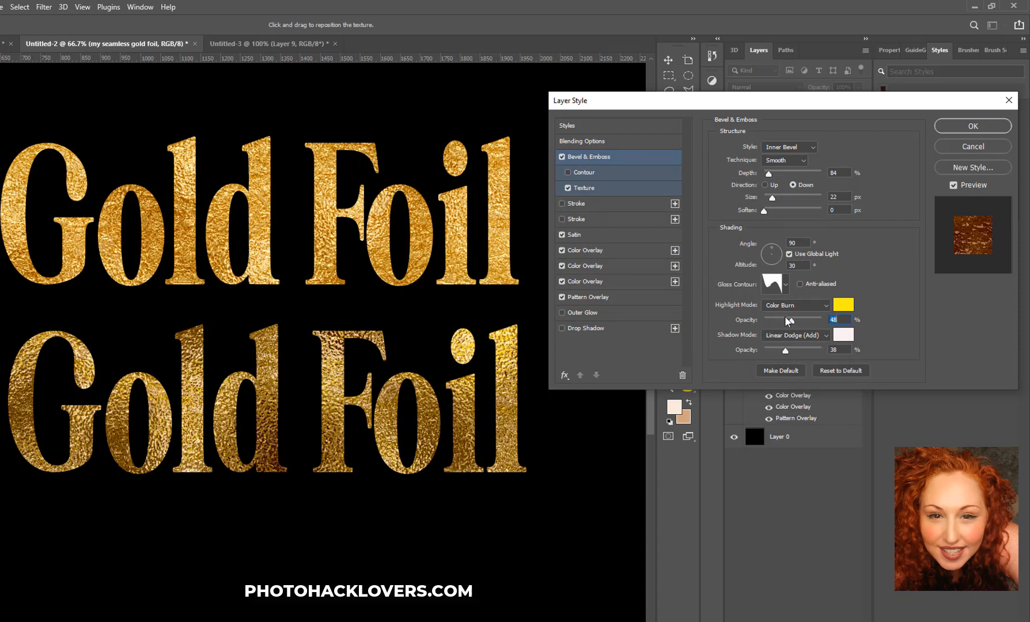
left_click_drag(788, 322, 781, 320)
left_click(843, 304)
left_click(610, 276)
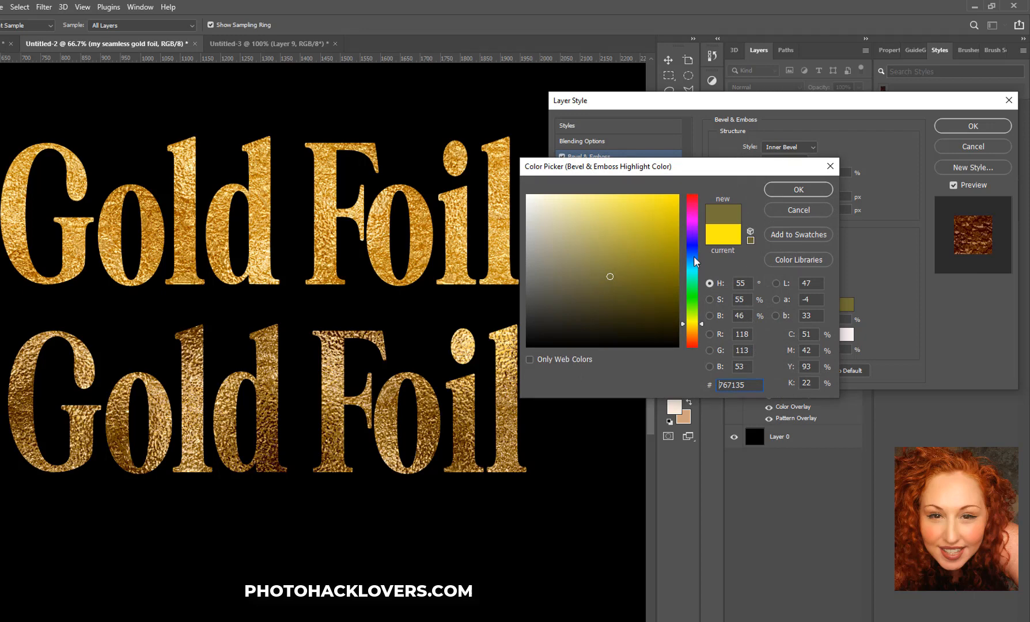
left_click(798, 189)
Save the effects as a new style, also added to the current library, and apply them to the text layer.
left_click(623, 299)
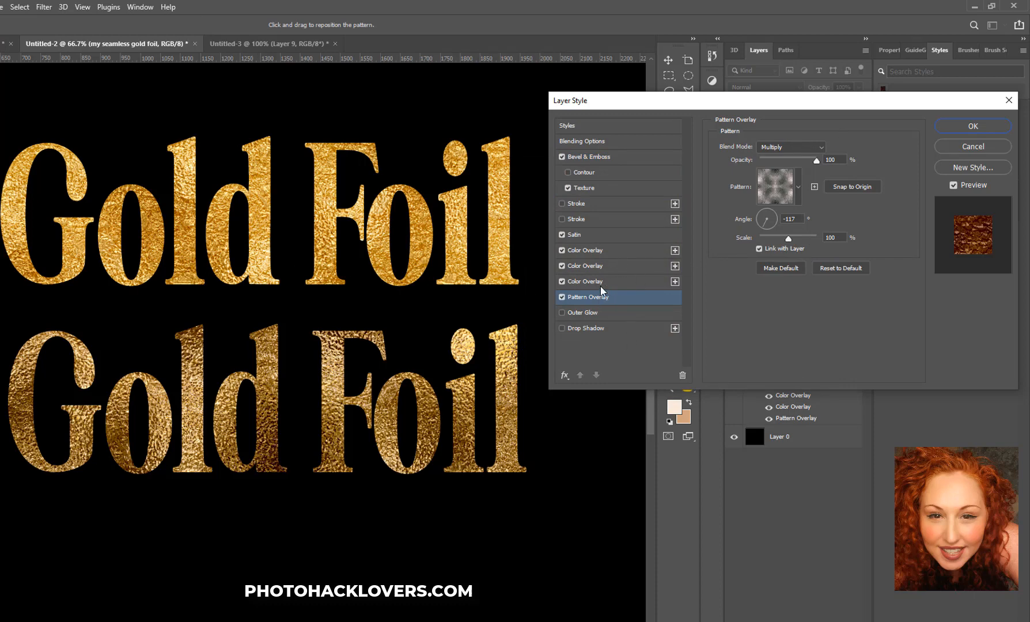
left_click(973, 167)
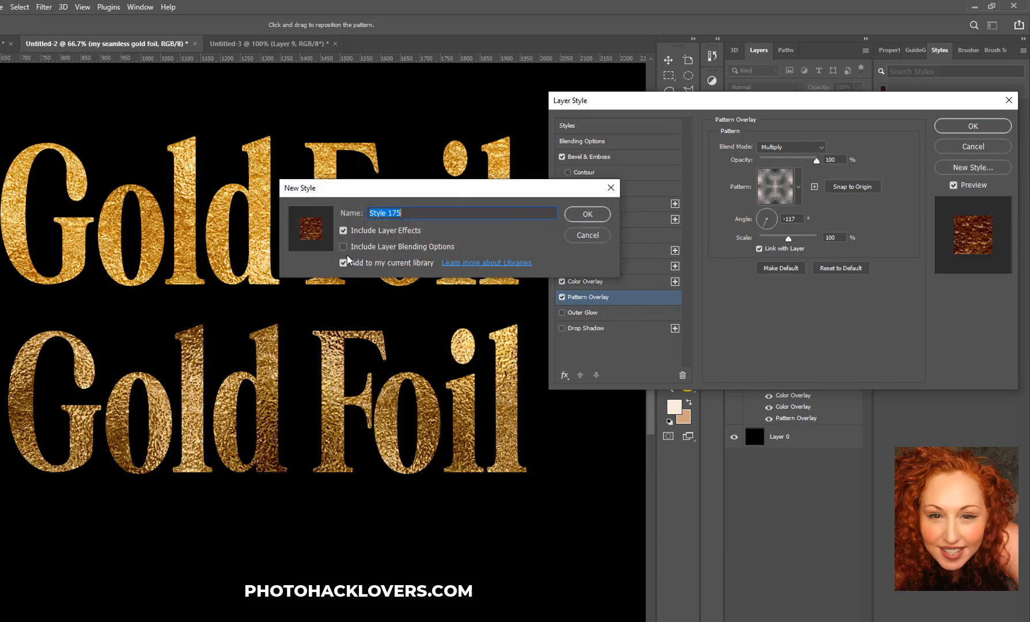
left_click(586, 214)
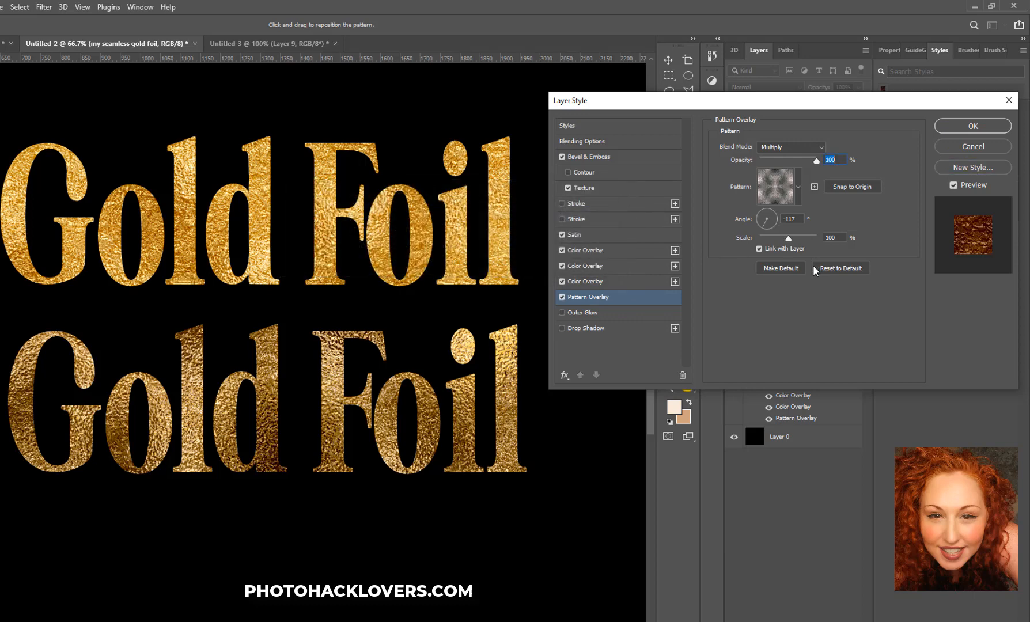
left_click(971, 125)
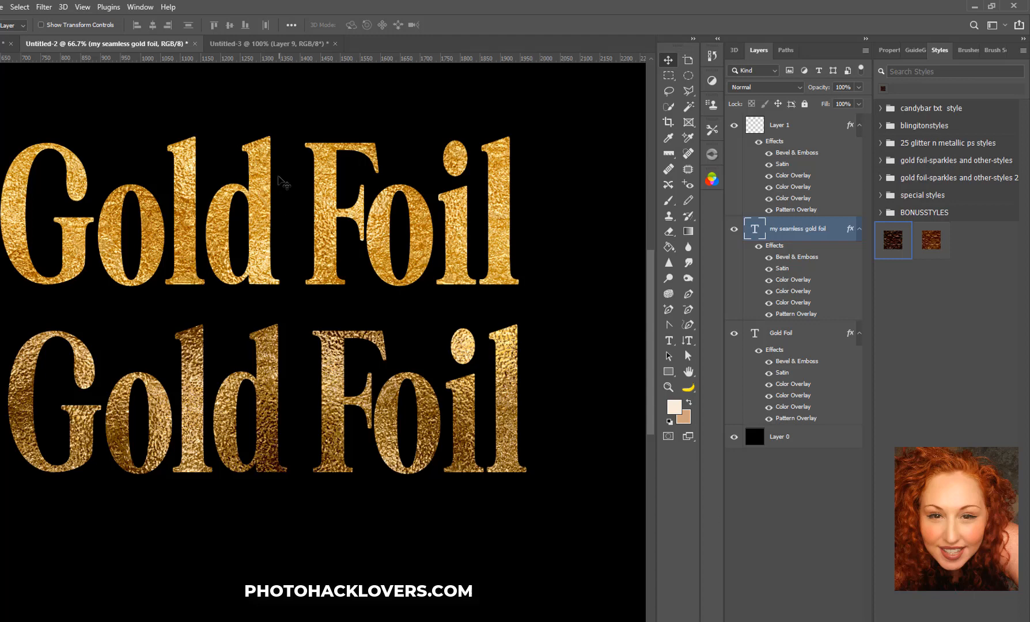
Paint a freehand signature-like scribble below the text with the Brush, on a new layer carrying a saved gold foil style.
key("ctrl+shift+alt+n")
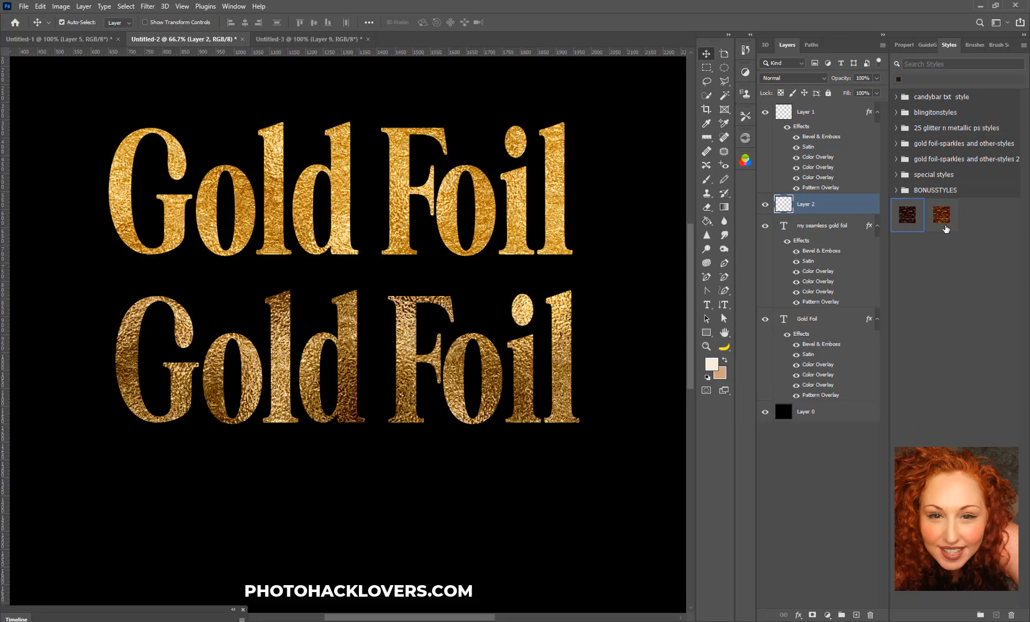
left_click(931, 240)
left_click(706, 179)
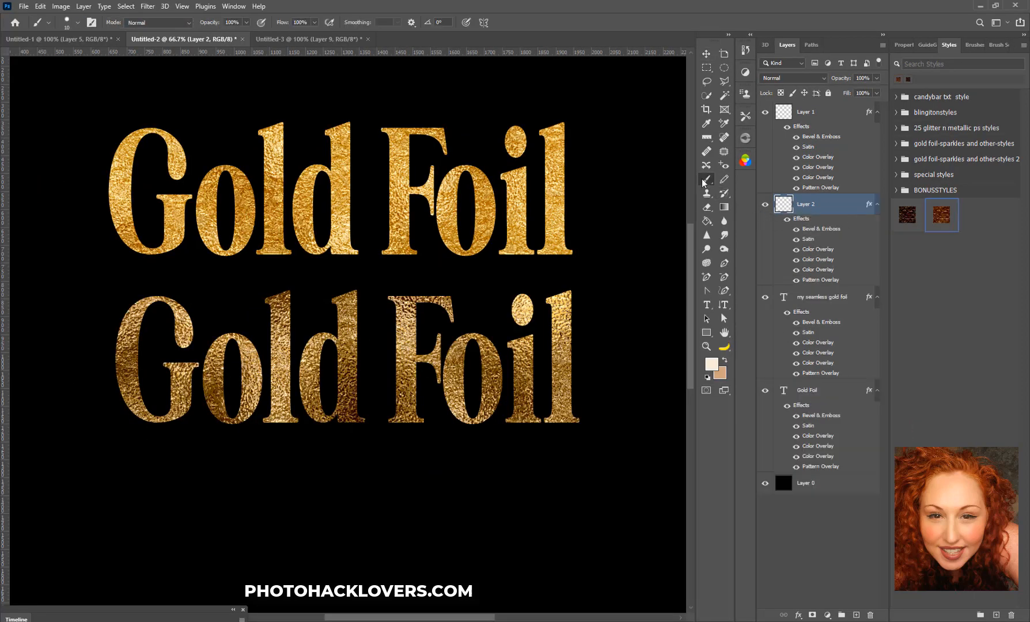
mouse_move(269, 530)
left_mouse_down()
mouse_move(404, 511)
mouse_move(367, 508)
mouse_move(369, 523)
mouse_move(601, 512)
mouse_move(572, 497)
mouse_move(315, 487)
mouse_move(136, 497)
mouse_move(266, 477)
mouse_move(209, 528)
mouse_move(385, 559)
mouse_move(144, 533)
mouse_move(182, 545)
left_mouse_up()
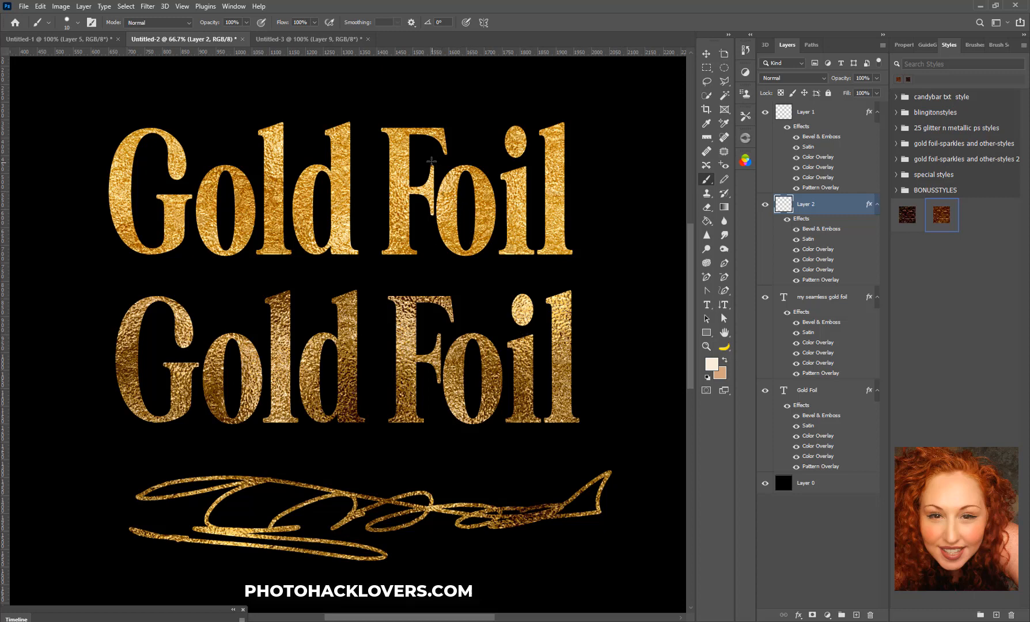
Add an Exposure adjustment to the Untitled-3 foil with exposure +0.80, offset +0.0370 and gamma 1.36, and stamp the visible result onto a new layer.
left_click(286, 40)
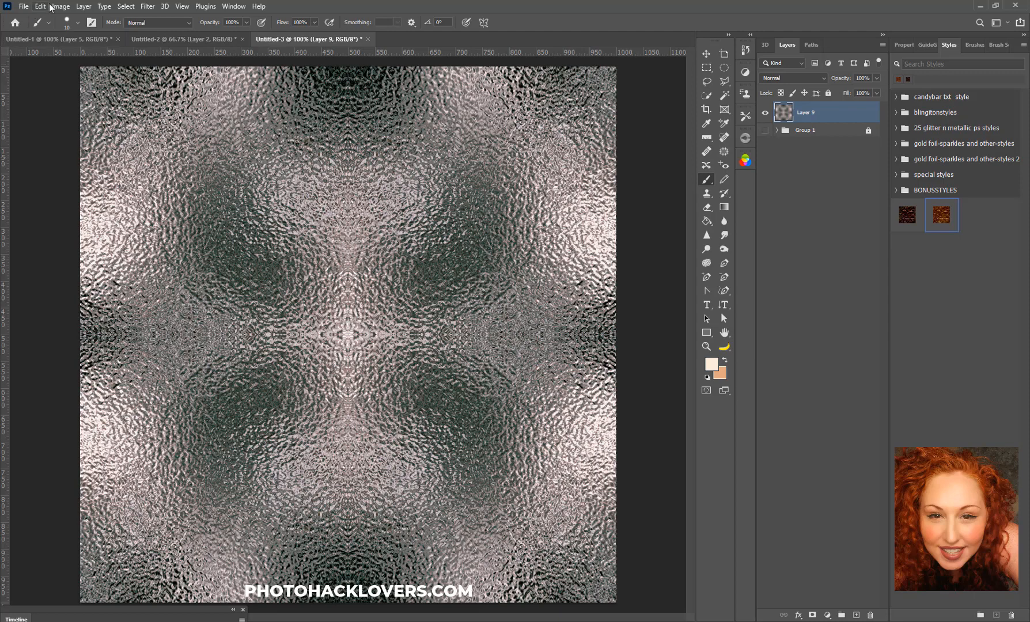
left_click(84, 7)
mouse_move(105, 150)
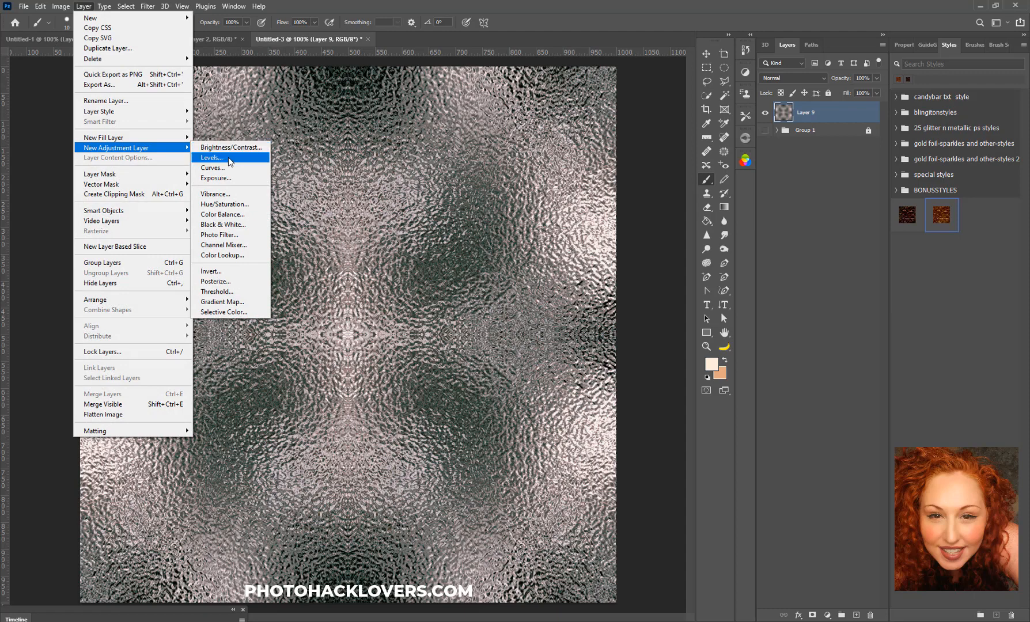
left_click(222, 178)
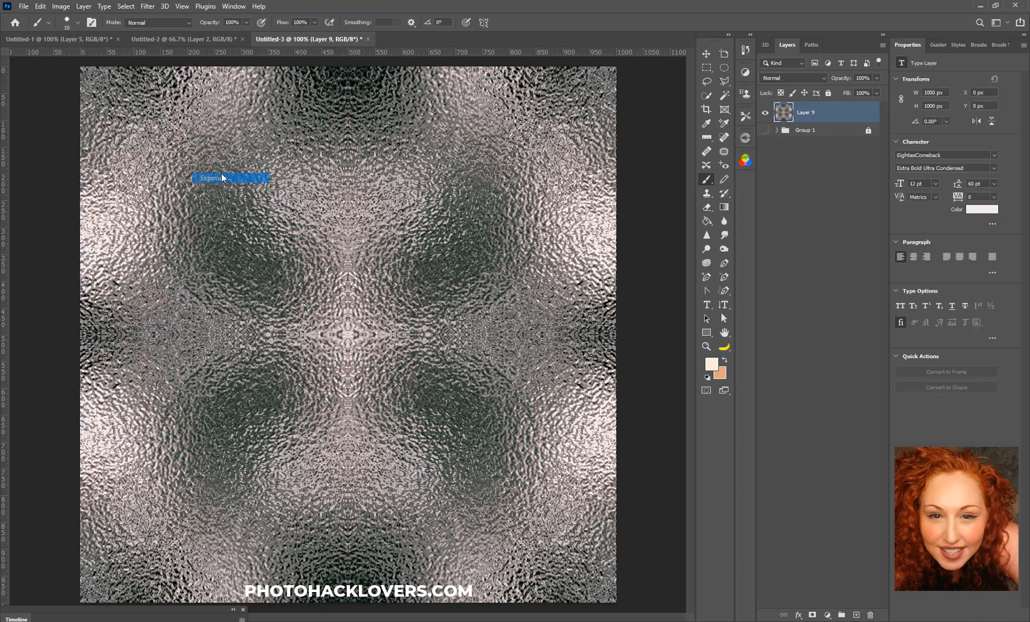
left_click(600, 192)
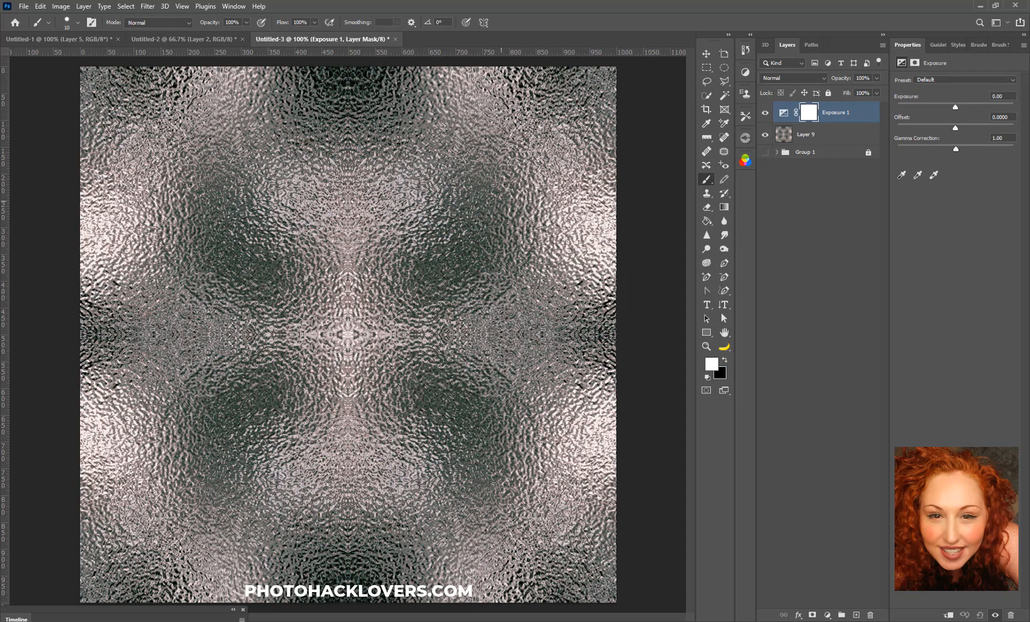
left_click_drag(954, 108, 942, 145)
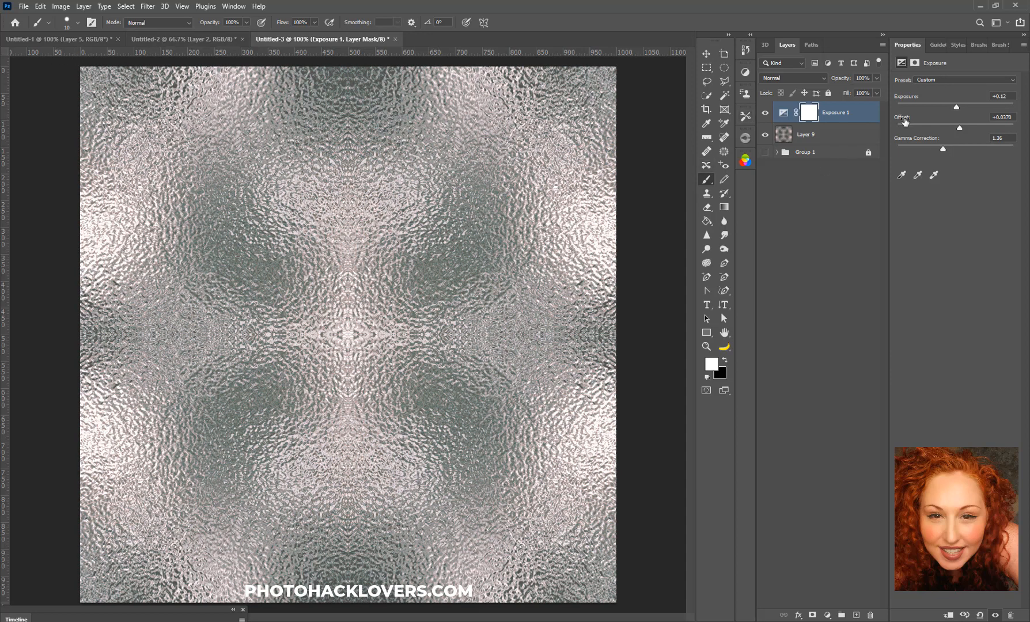
left_click_drag(956, 104, 962, 105)
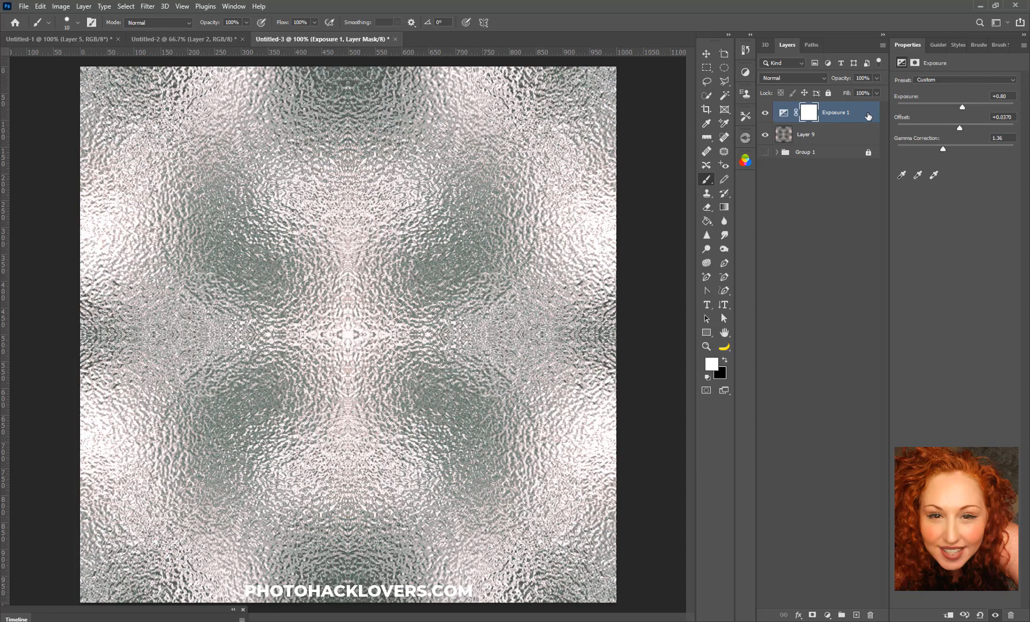
key("ctrl+shift+alt+e")
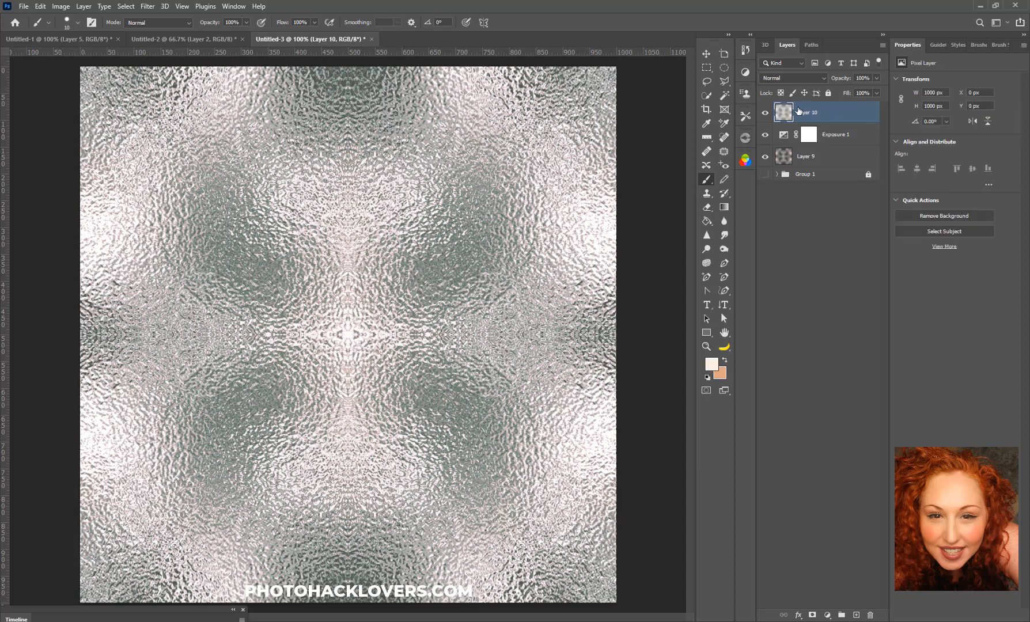
Test the stamped foil's seams with an Offset of +500 px horizontally and vertically, using Wrap Around.
left_click(156, 7)
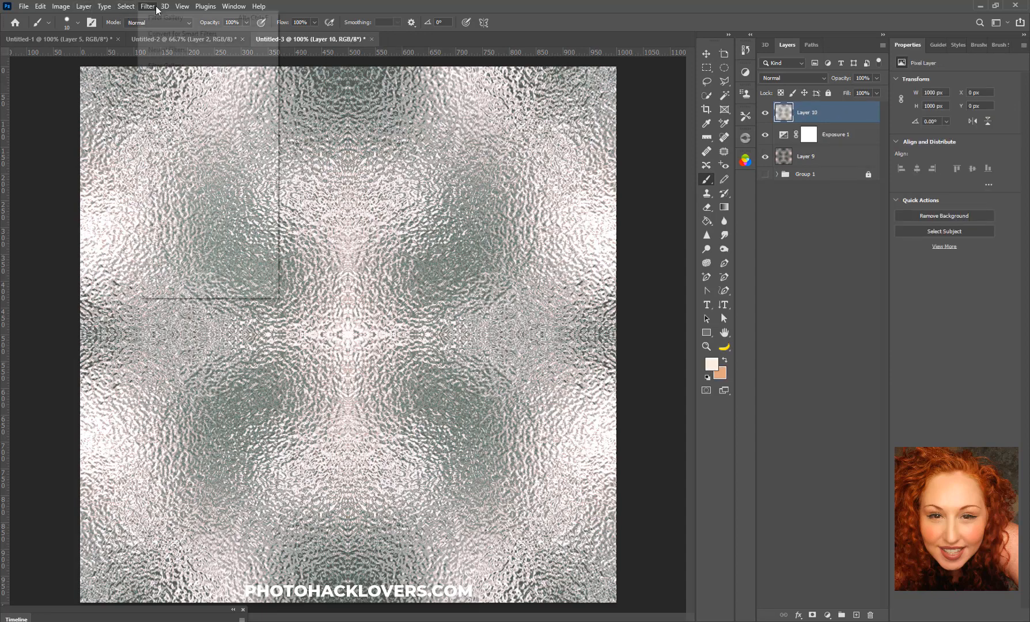
mouse_move(153, 277)
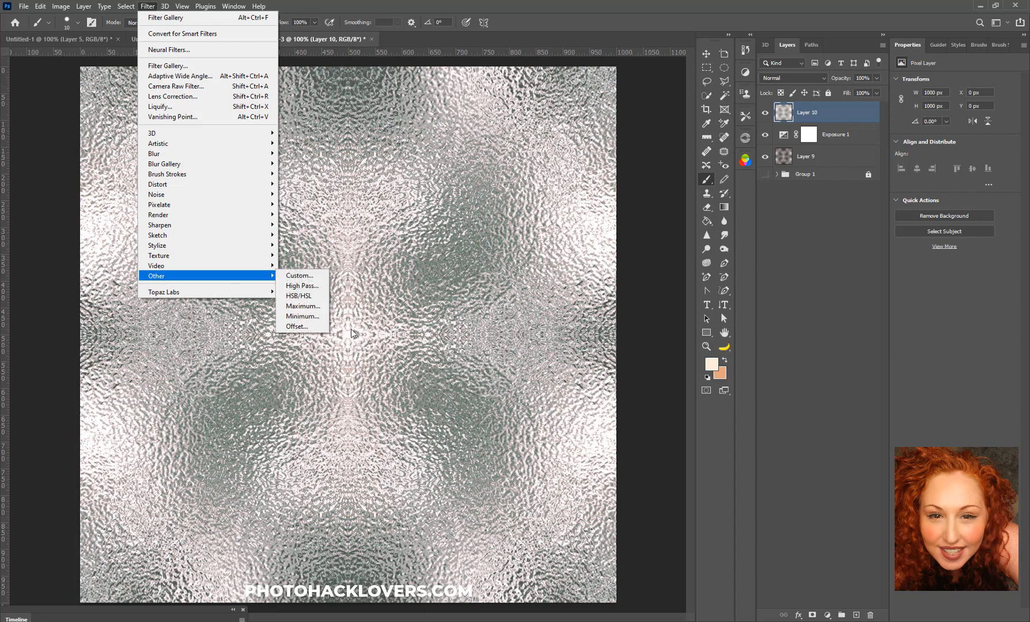
left_click(316, 331)
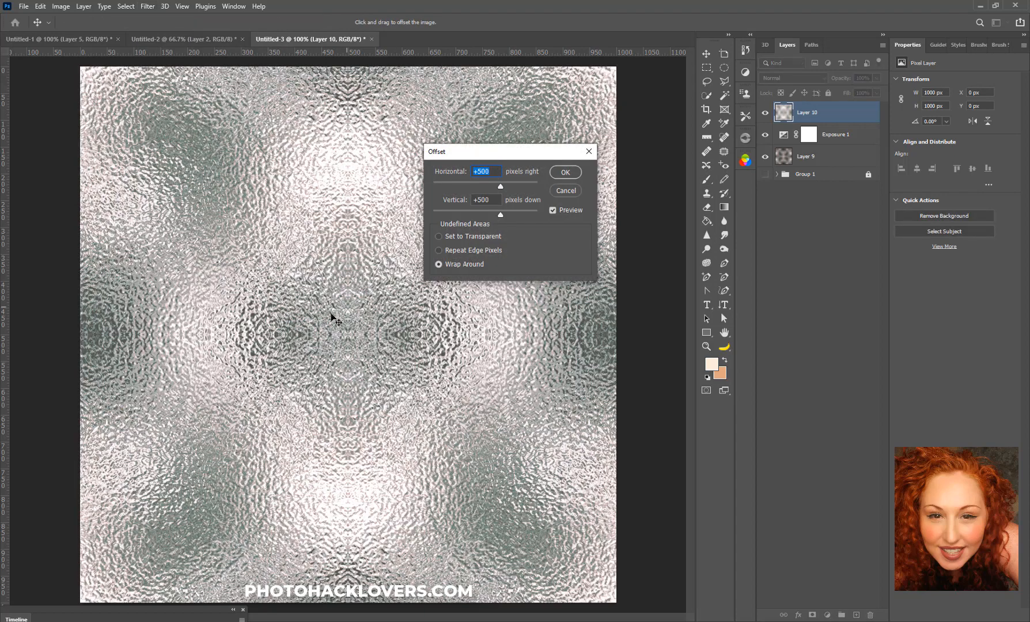
left_click(564, 172)
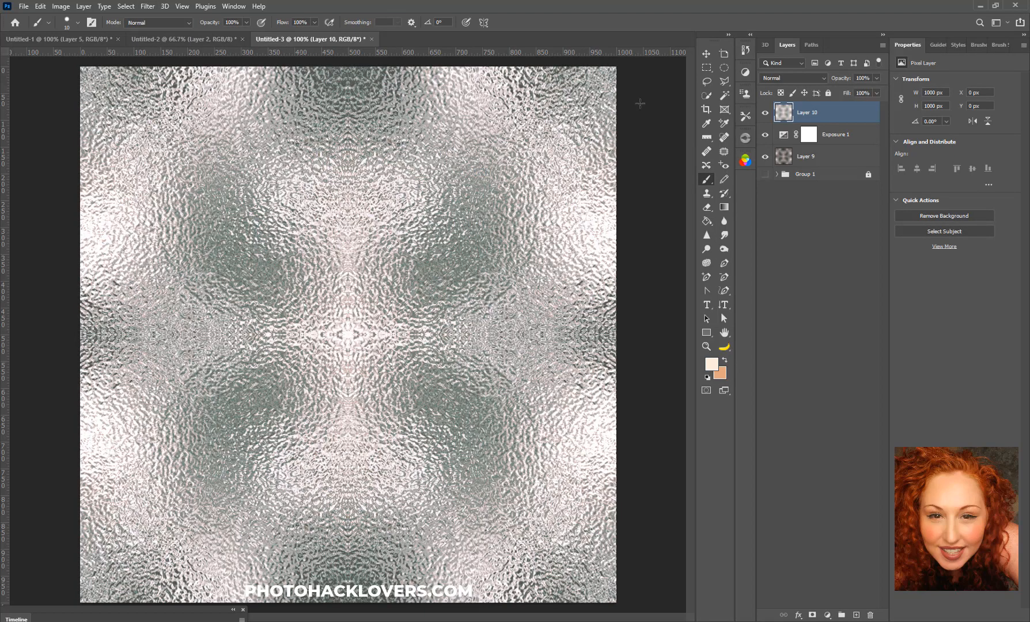
Define the brightened foil layer as a new pattern.
left_click(40, 6)
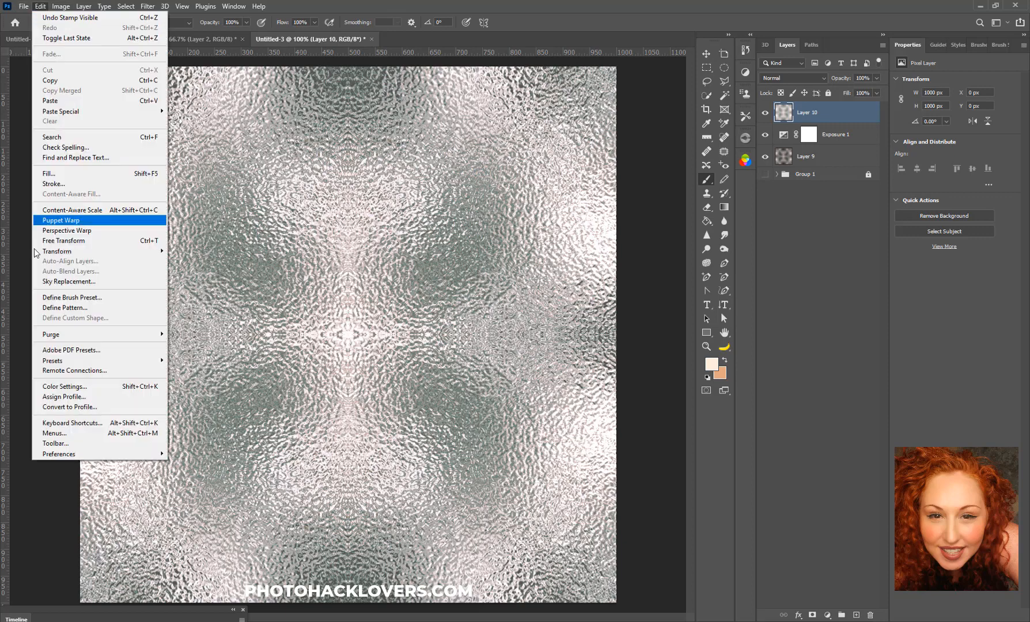
left_click(69, 308)
left_click(617, 198)
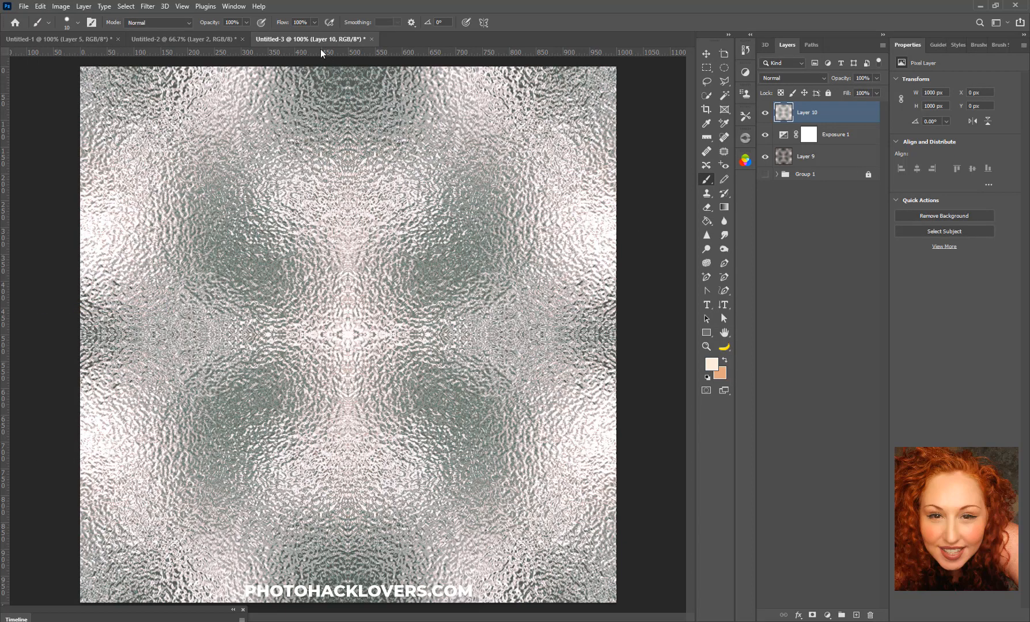
Clear the layer style from the Gold Foil text layer in the Untitled-2 document.
left_click(179, 39)
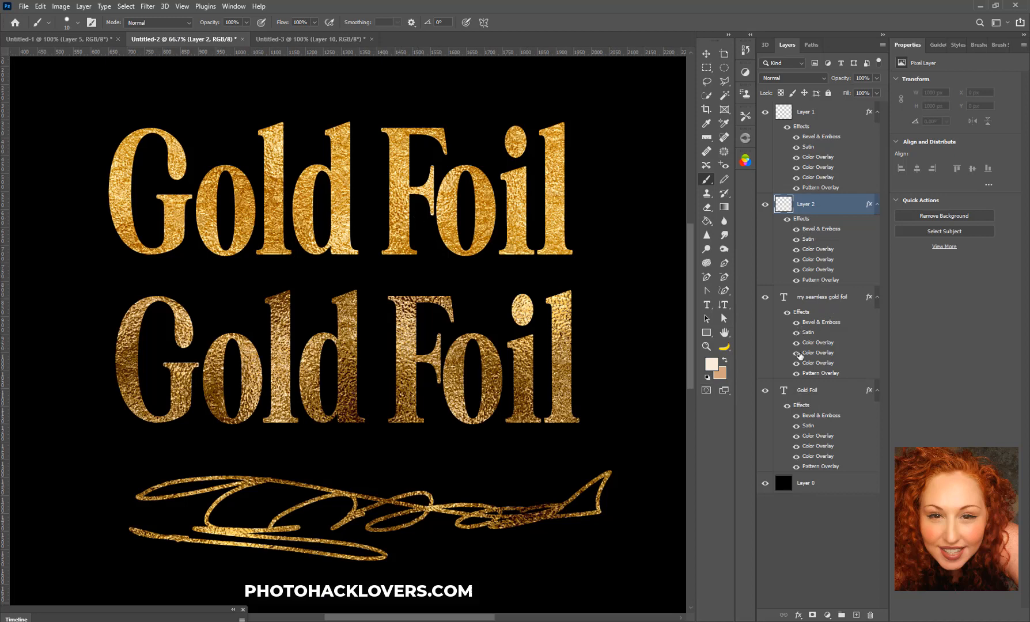
left_click(818, 304)
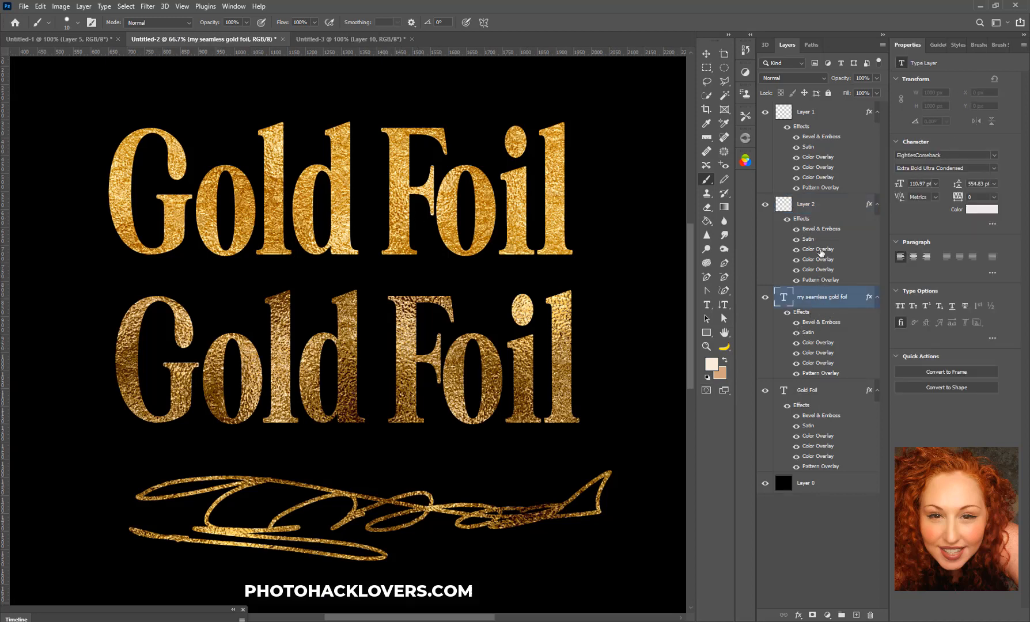
right_click(806, 392)
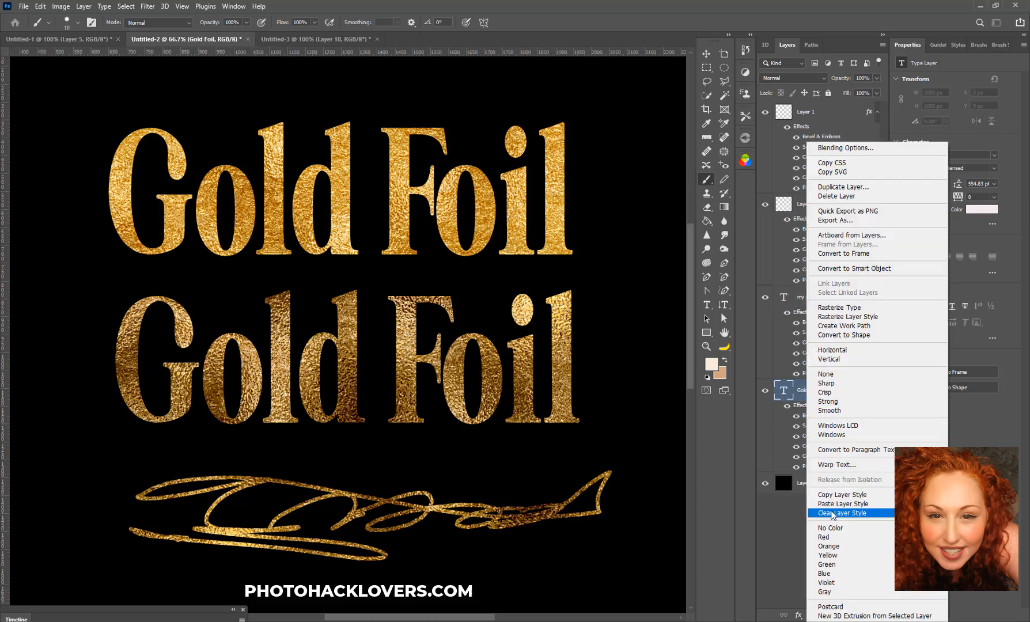
left_click(831, 514)
Try the new brighter foil pattern as a Multiply Pattern Overlay on the Gold Foil text.
left_click(798, 615)
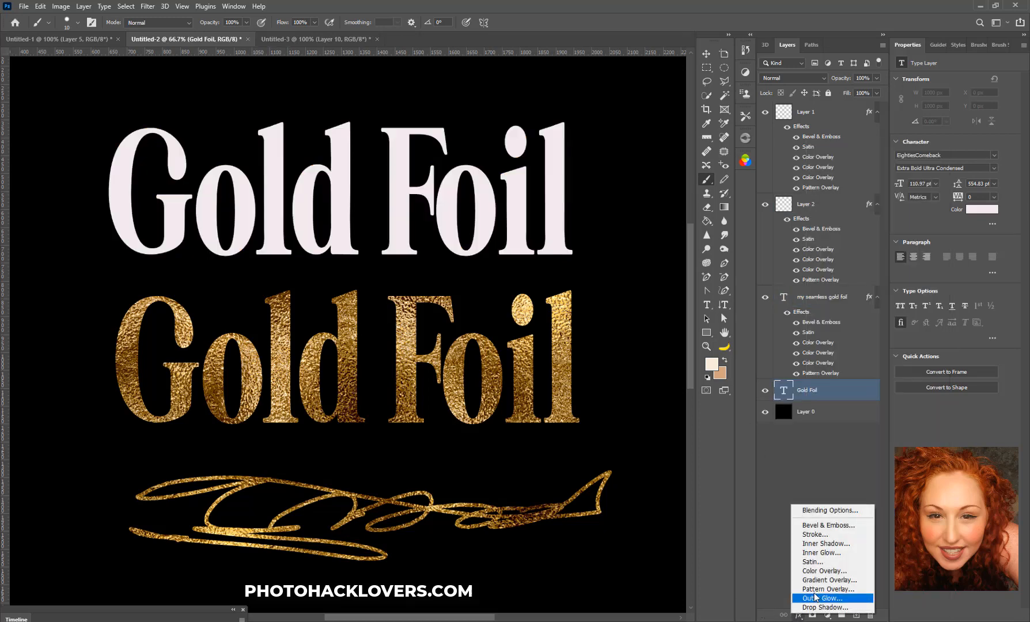
left_click(818, 589)
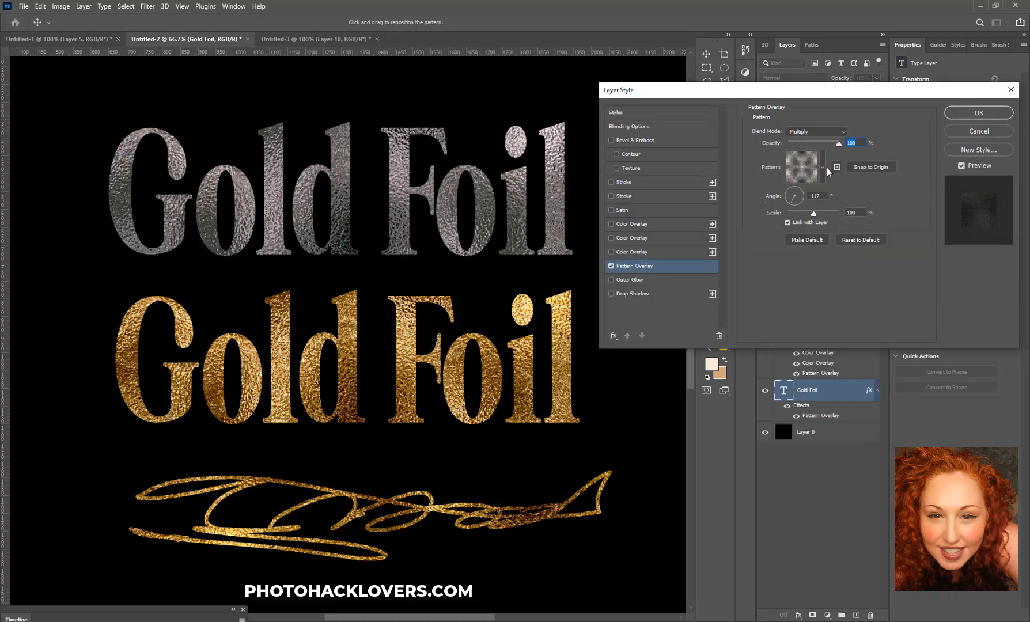
left_click(827, 170)
left_click(794, 372)
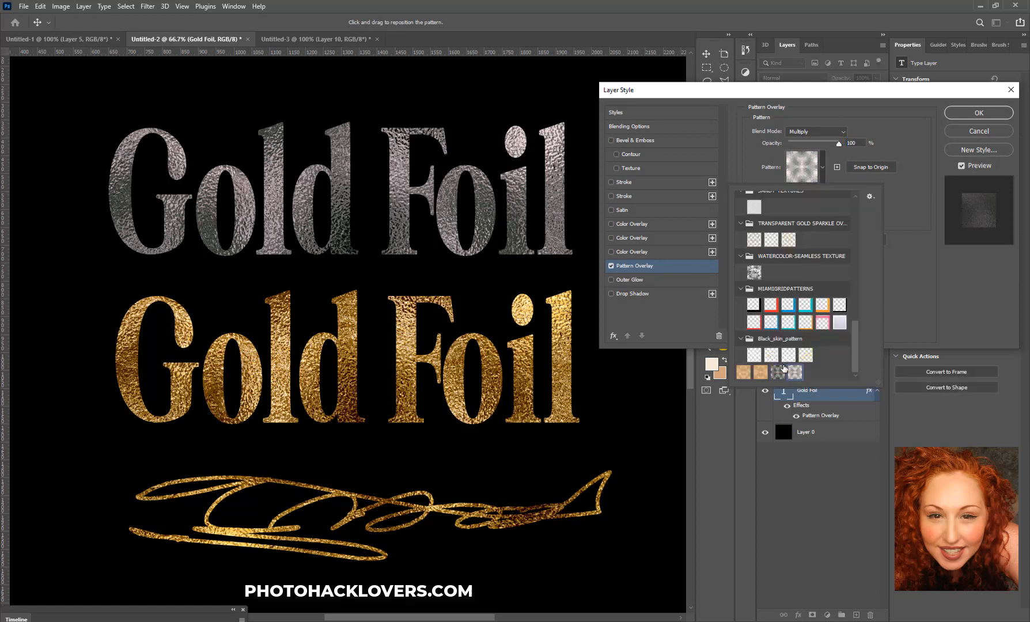
left_click(911, 180)
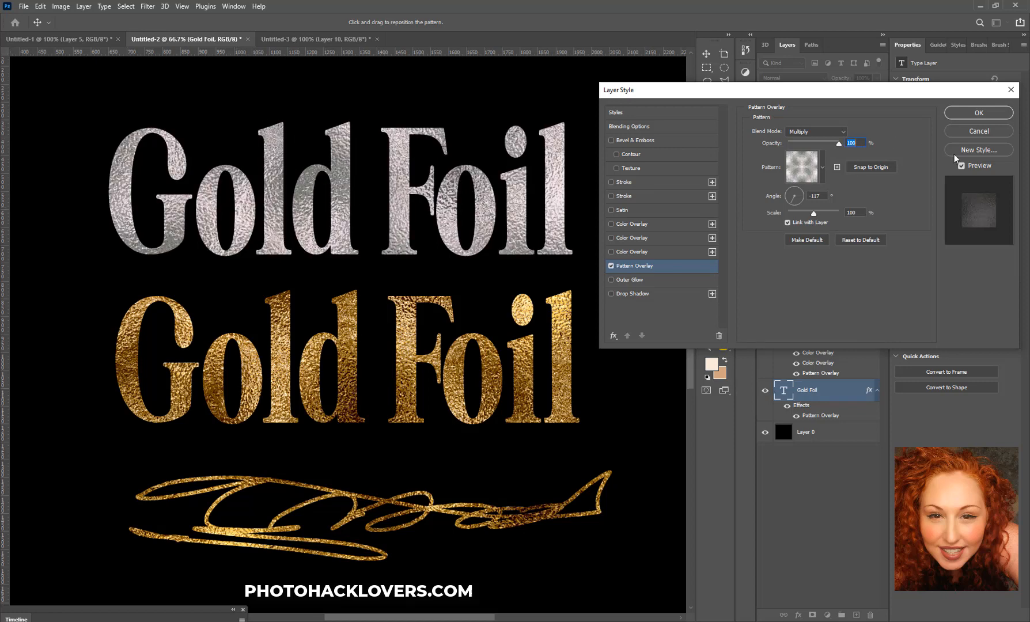
left_click(978, 131)
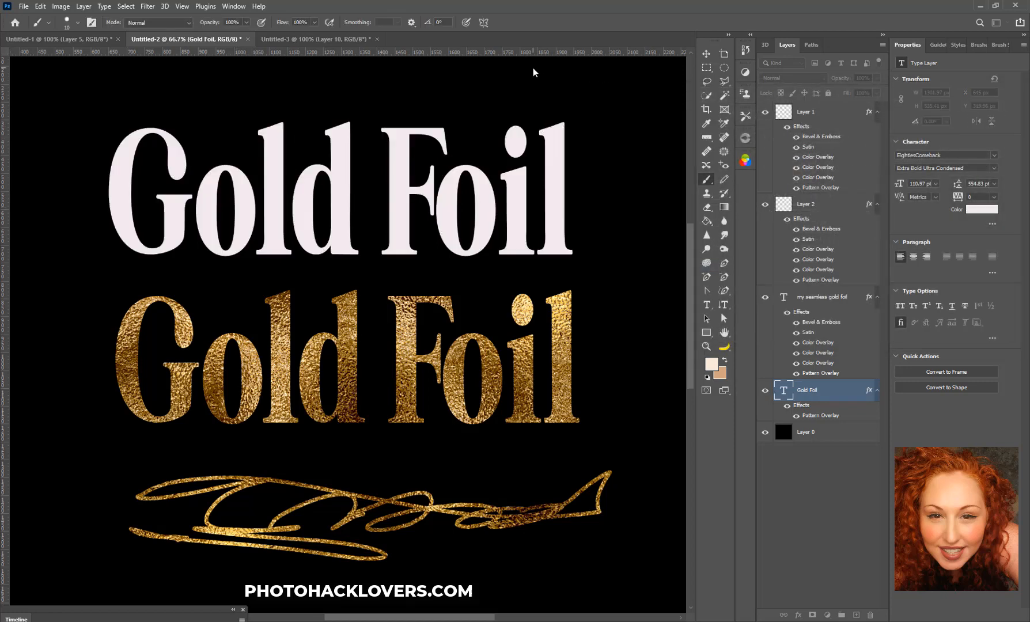
In the Untitled-3 document, delete the Exposure adjustment, Layer 9 and Group 1, keeping only the stamped foil layer.
left_click(331, 38)
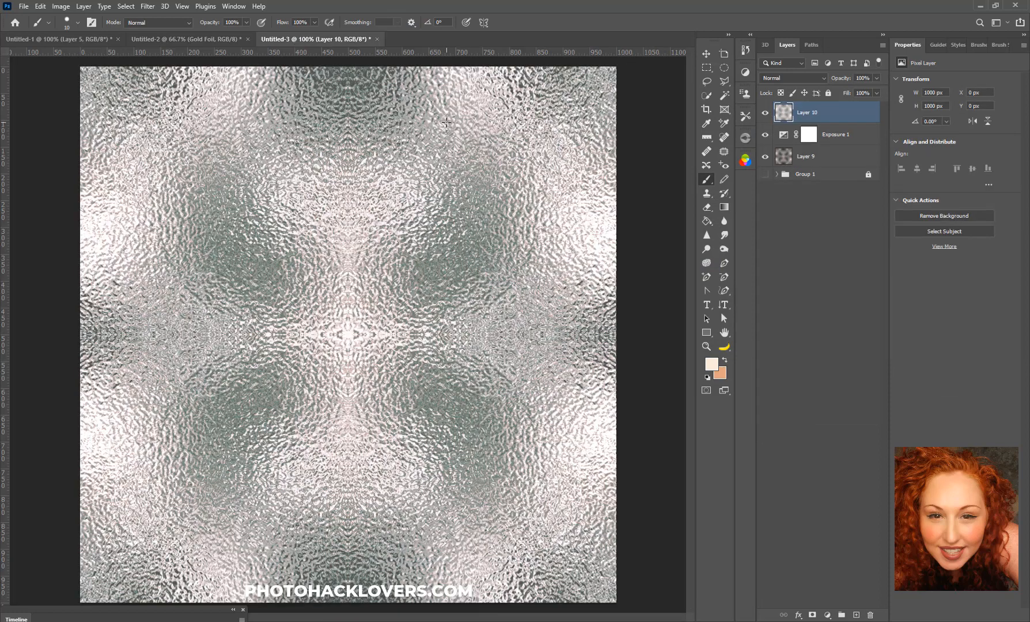
left_click(804, 136)
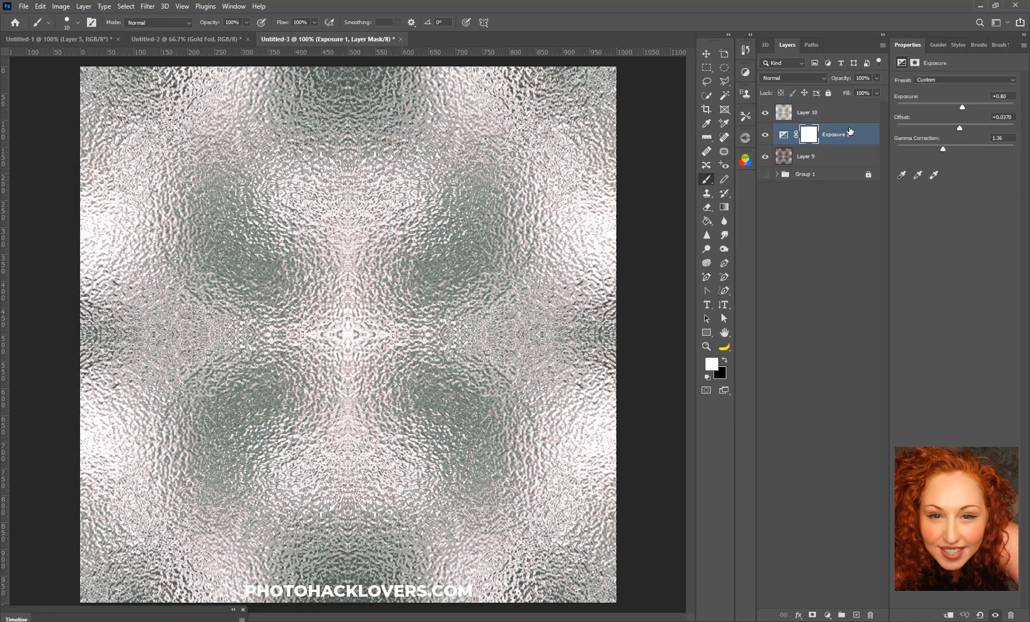
left_click(847, 176, "shift")
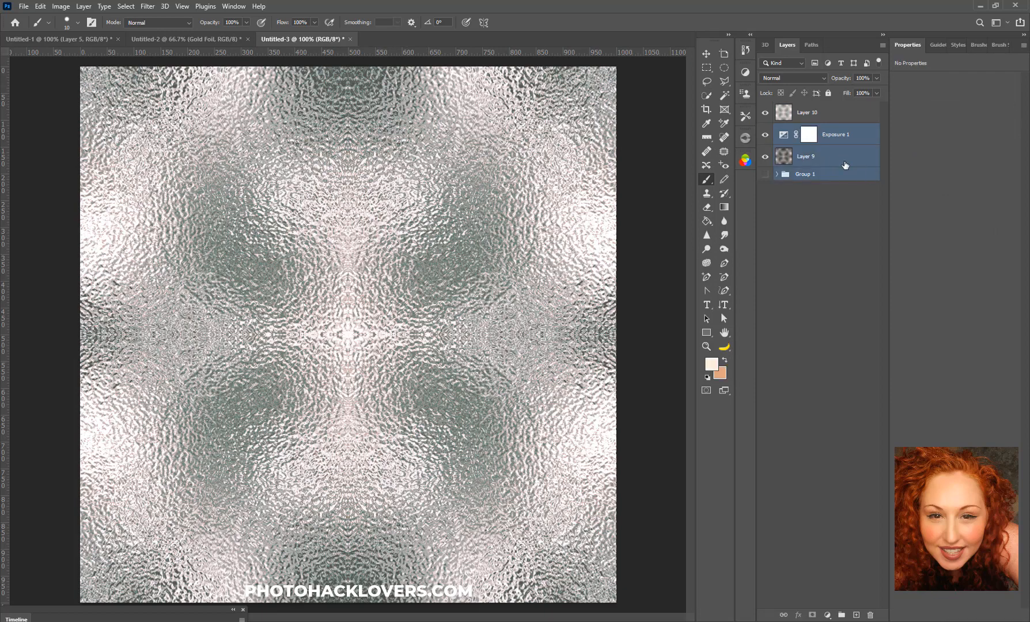
left_click_drag(835, 153, 870, 614)
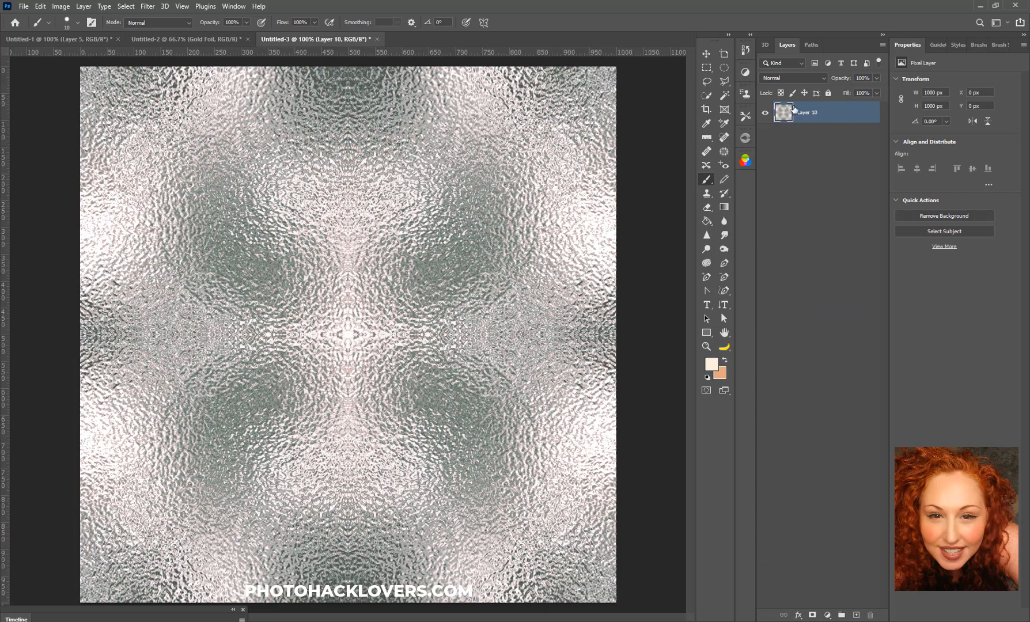
Add a Hue/Saturation adjustment layer above the stamped foil layer.
left_click(84, 5)
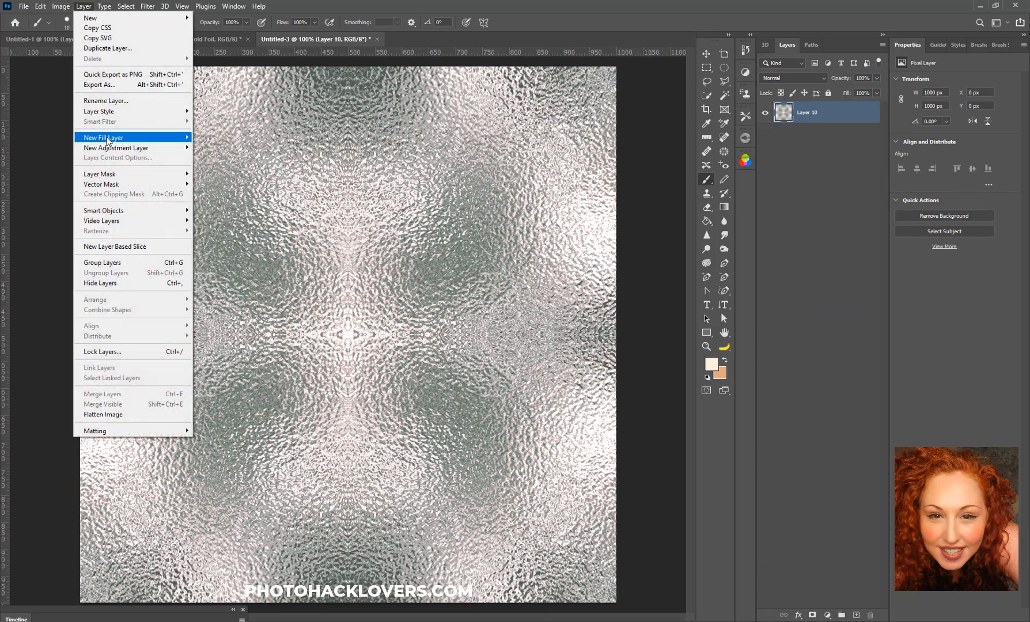
mouse_move(132, 149)
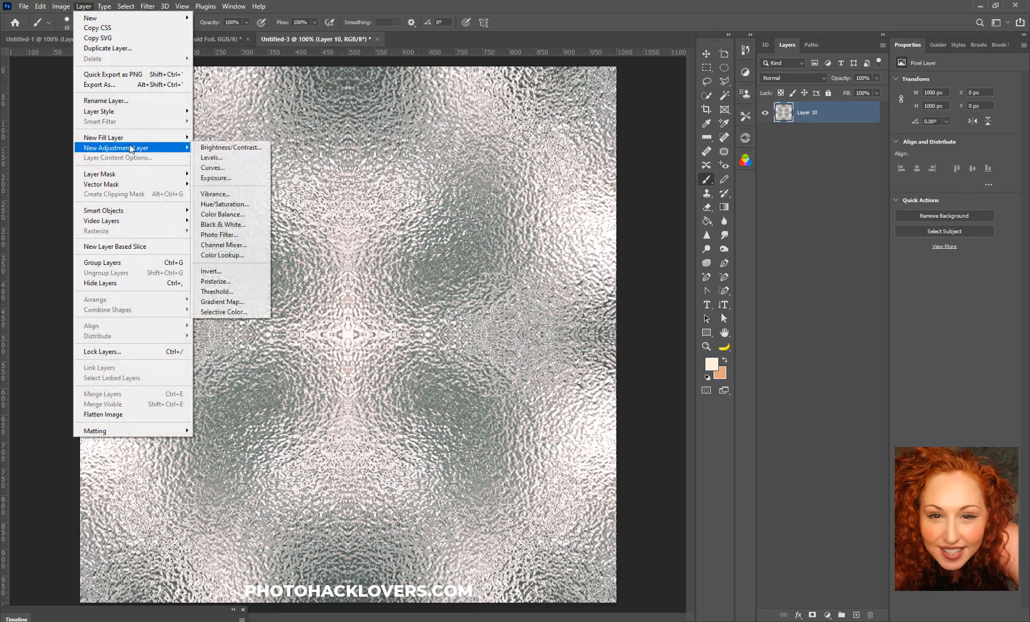
left_click(229, 203)
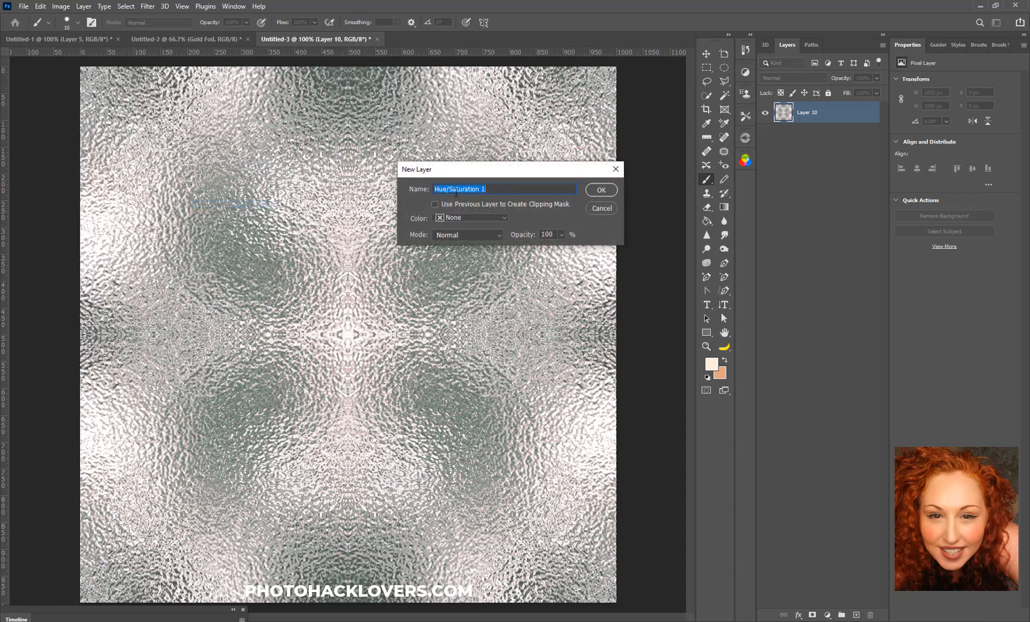
left_click(598, 192)
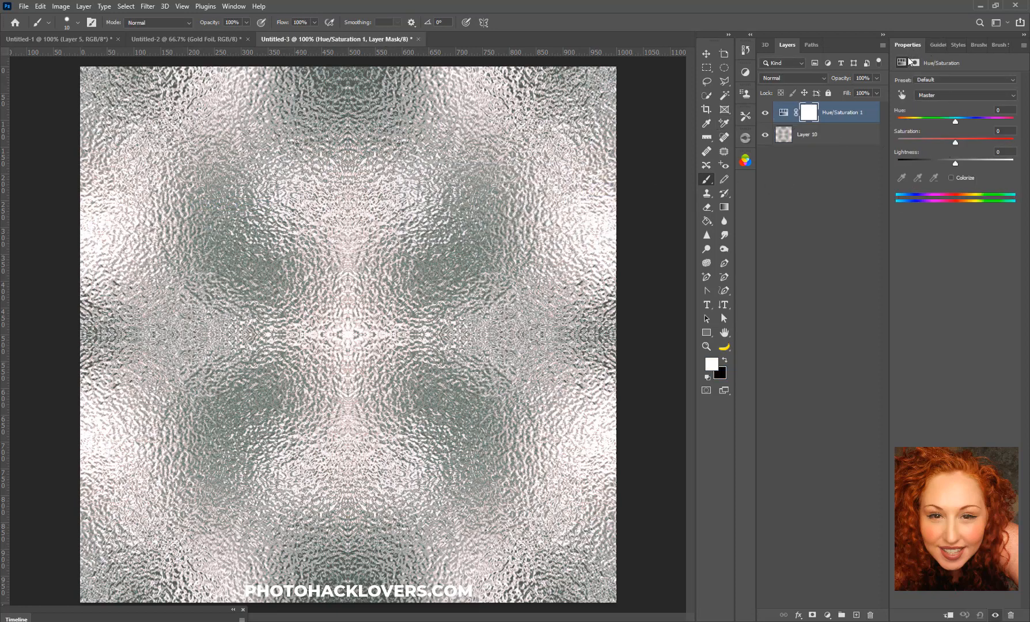
Float and enlarge the Hue/Saturation settings, shift the hue to +12, and clip the adjustment to the foil layer.
left_click_drag(910, 45, 600, 47)
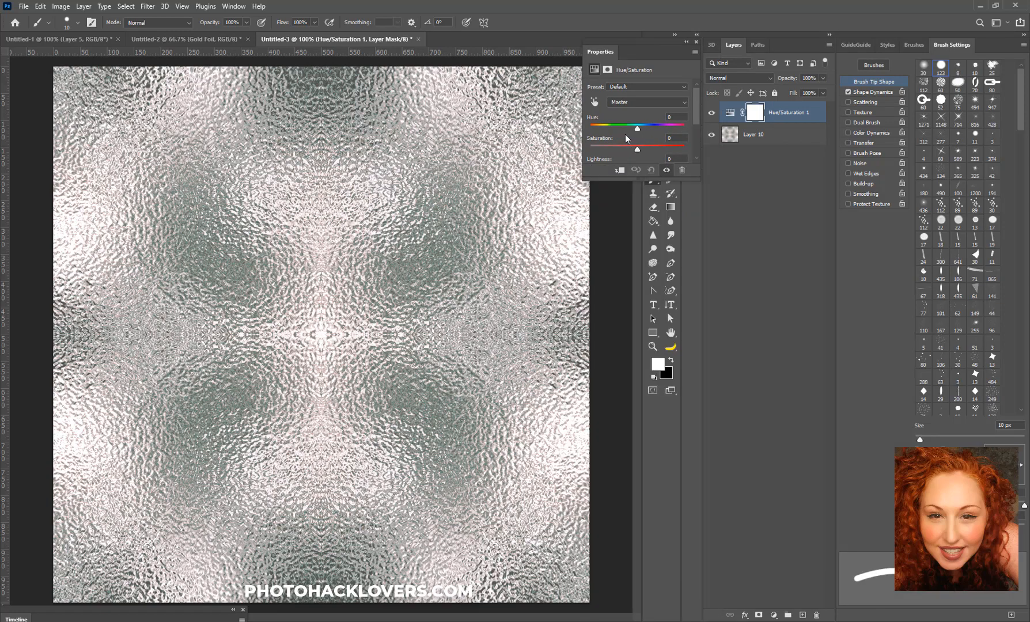
mouse_move(637, 128)
left_mouse_down()
mouse_move(617, 132)
mouse_move(643, 128)
left_mouse_up()
left_click_drag(717, 205, 764, 316)
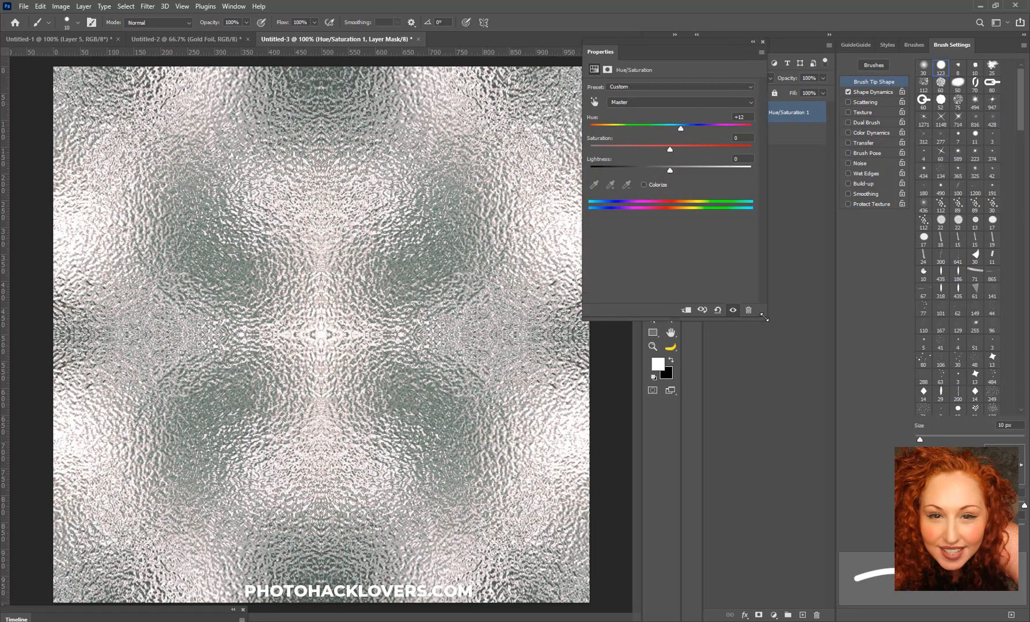
left_click(686, 310)
left_click_drag(671, 42, 480, 25)
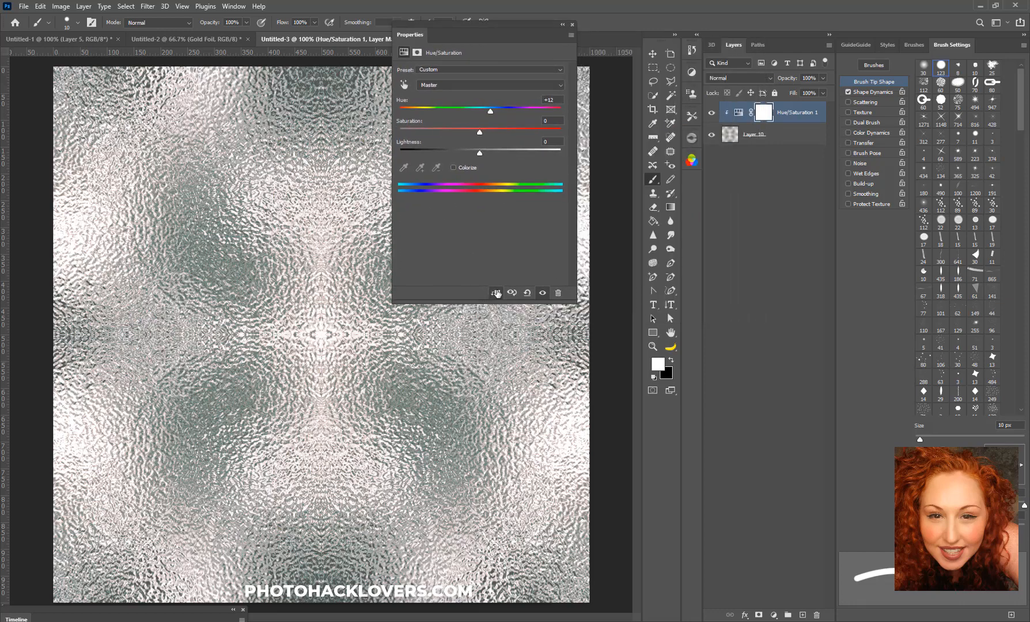
Colorize the foil and shift its hue to a rose-gold pink tint, then close the adjustment settings.
left_click(452, 167)
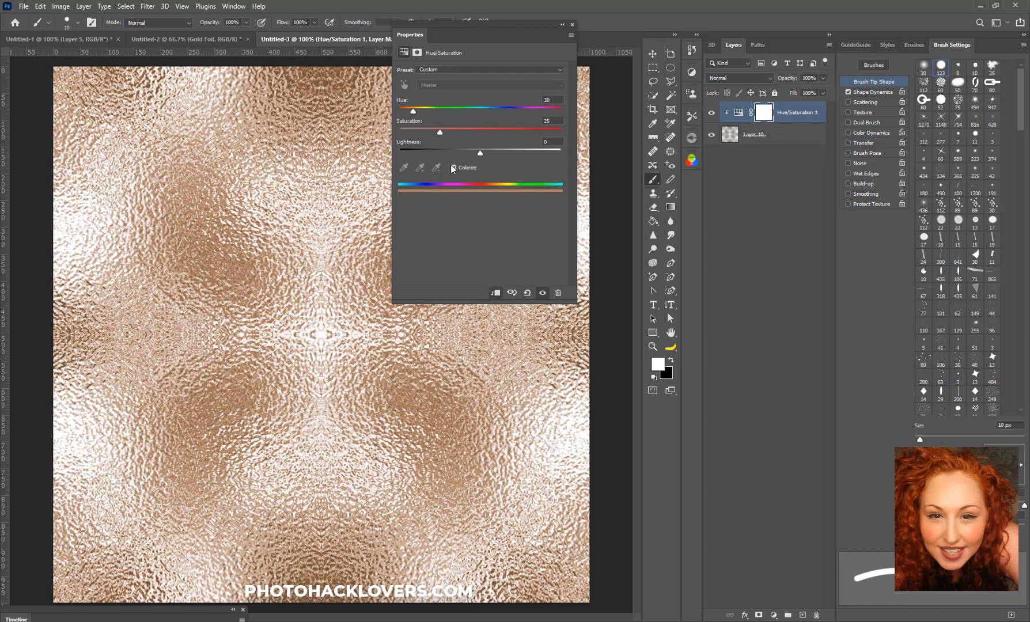
mouse_move(413, 110)
left_mouse_down()
mouse_move(404, 112)
mouse_move(444, 120)
mouse_move(562, 110)
mouse_move(410, 110)
left_mouse_up()
left_click(572, 25)
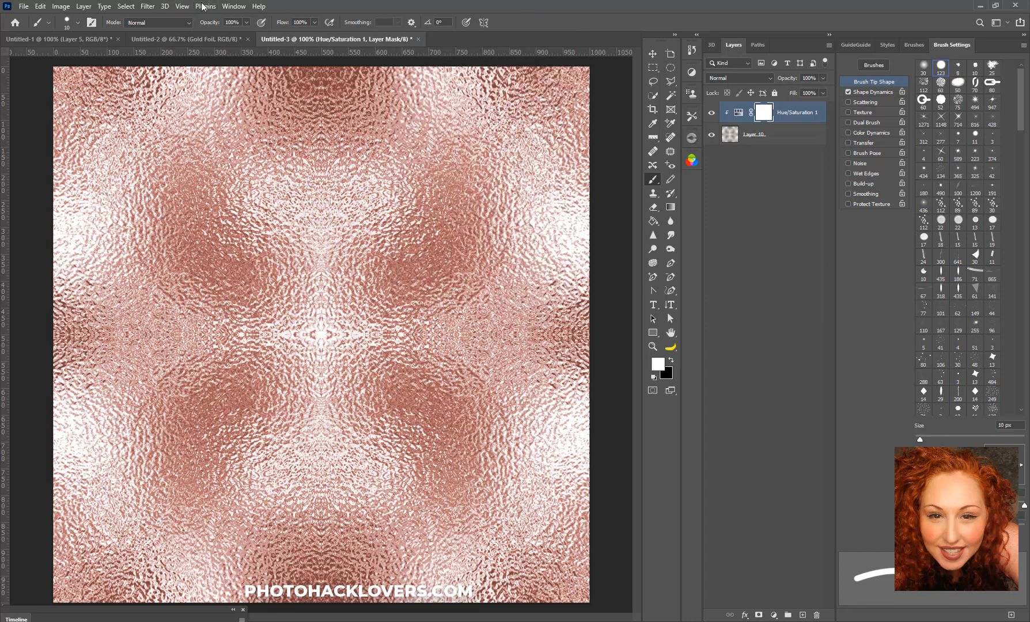
Show the color swatches and browse the colors in the Pastel group.
left_click(231, 7)
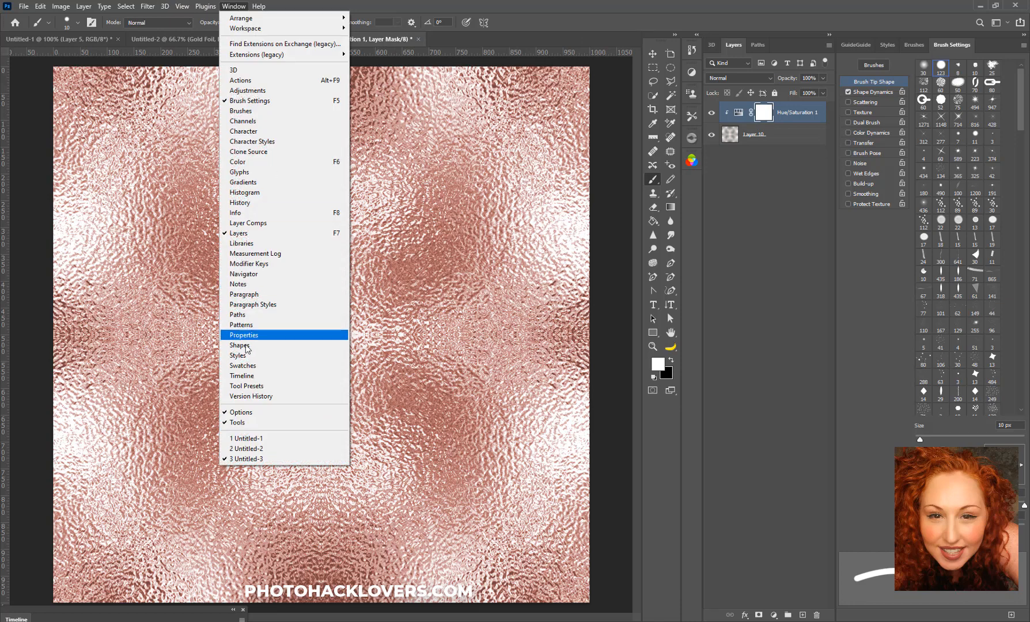
left_click(243, 365)
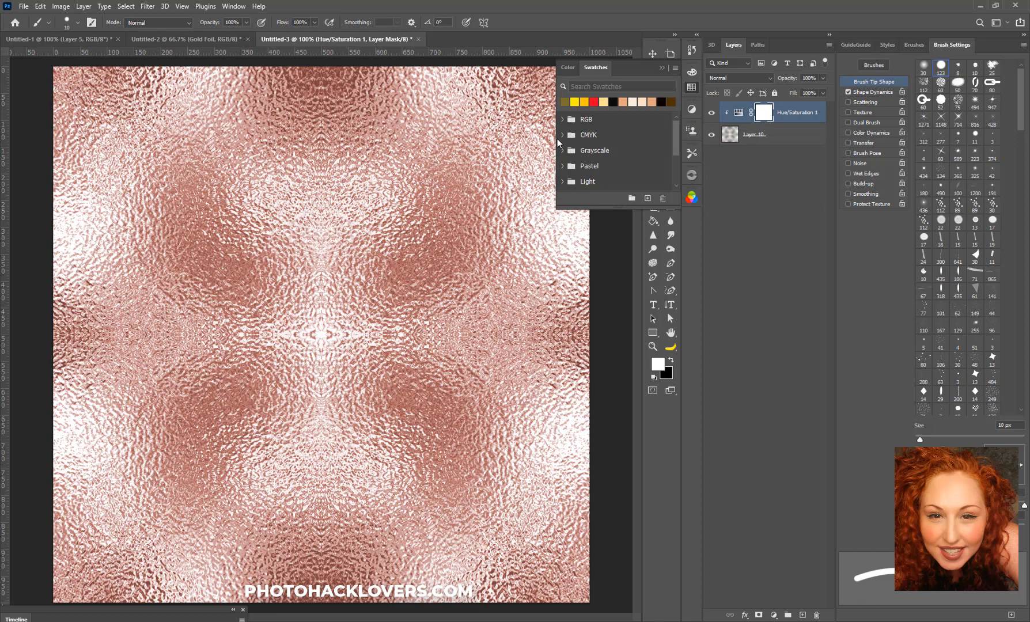
scroll(573, 147, "down", 1)
left_click(564, 151)
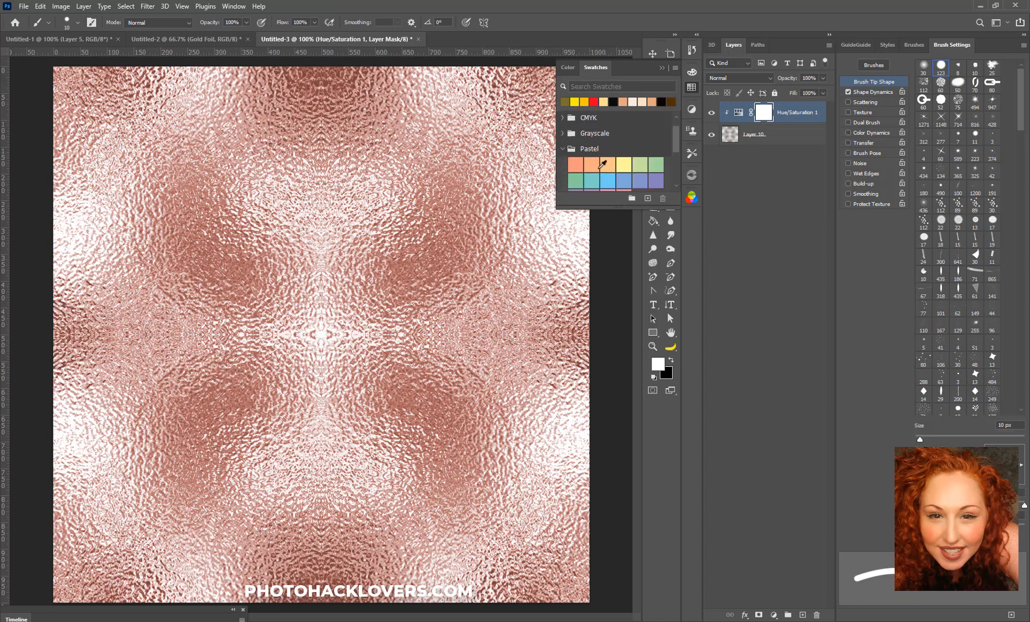
scroll(602, 165, "down", 2)
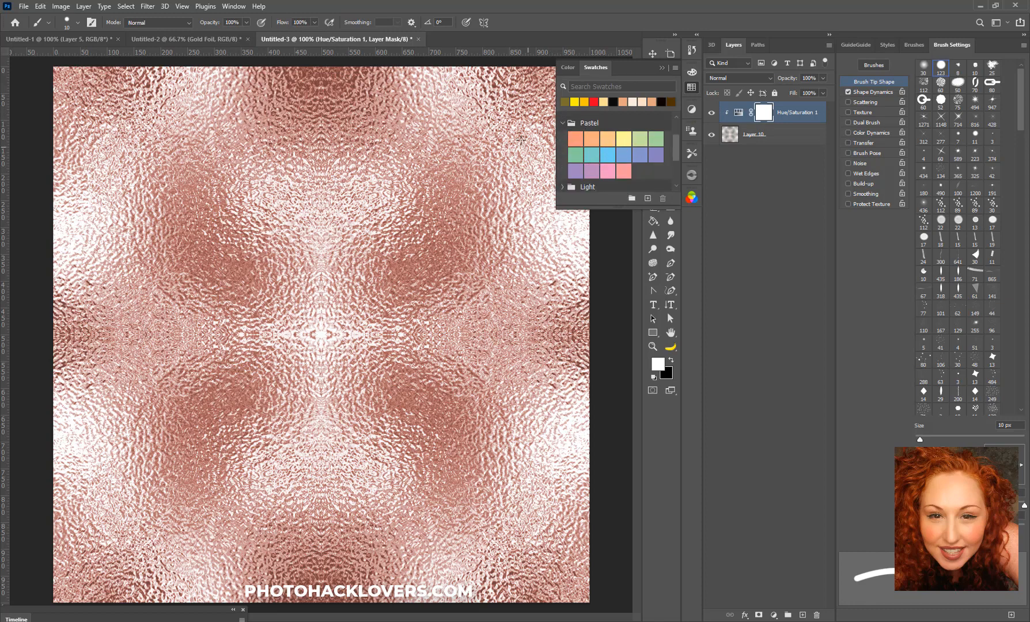